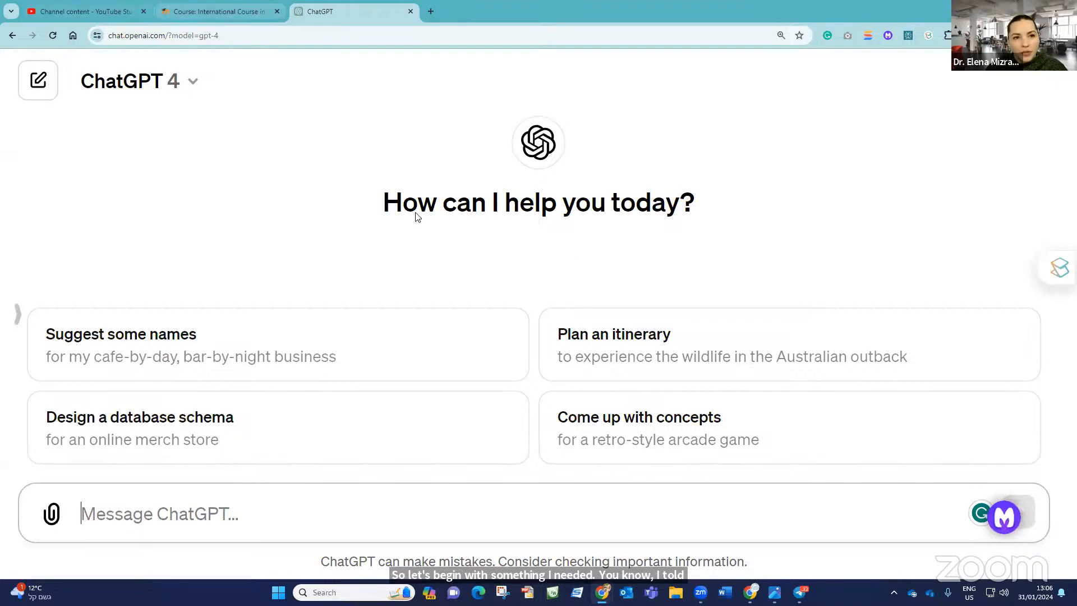
Switch to the Google Docs document and review the quiz prompts under "Three use cases".
{"action": "mouse_move", "coordinate": [750, 592]}
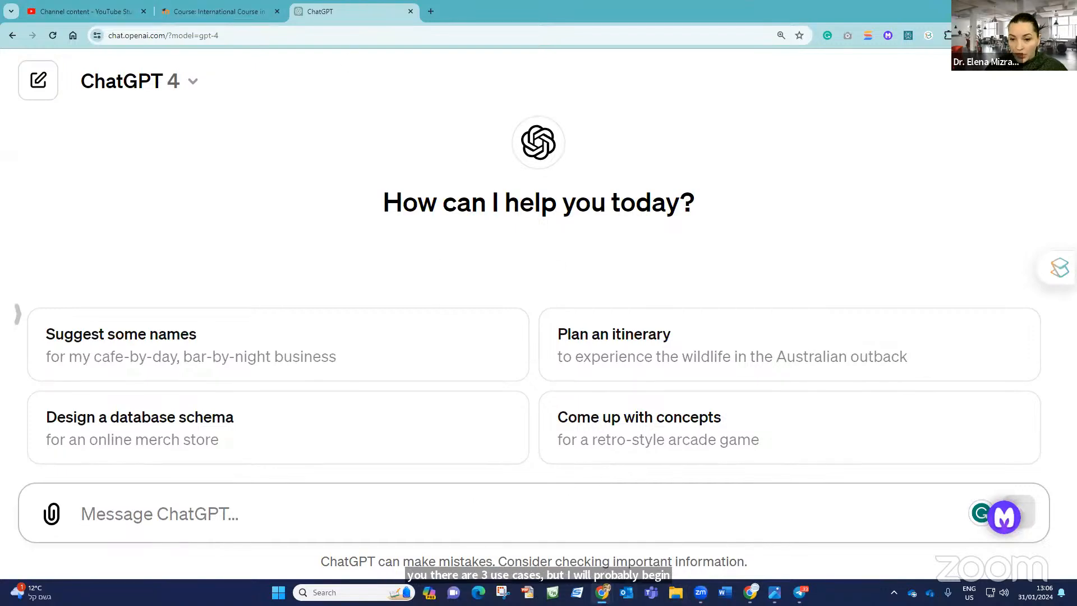
{"action": "left_click", "coordinate": [750, 592]}
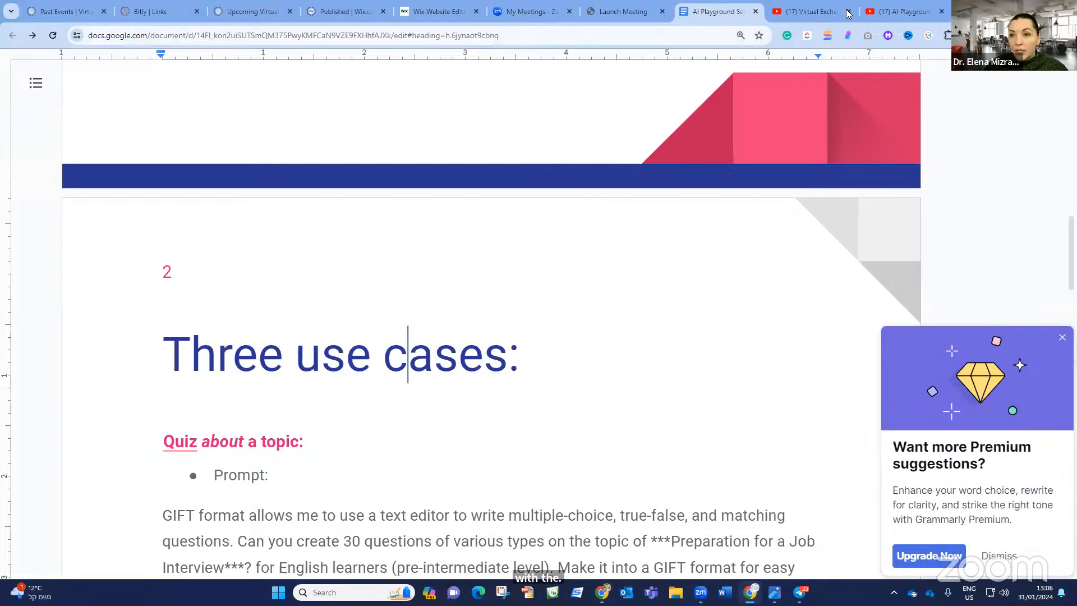
{"action": "scroll", "coordinate": [365, 305], "scroll_direction": "down", "scroll_amount": 11}
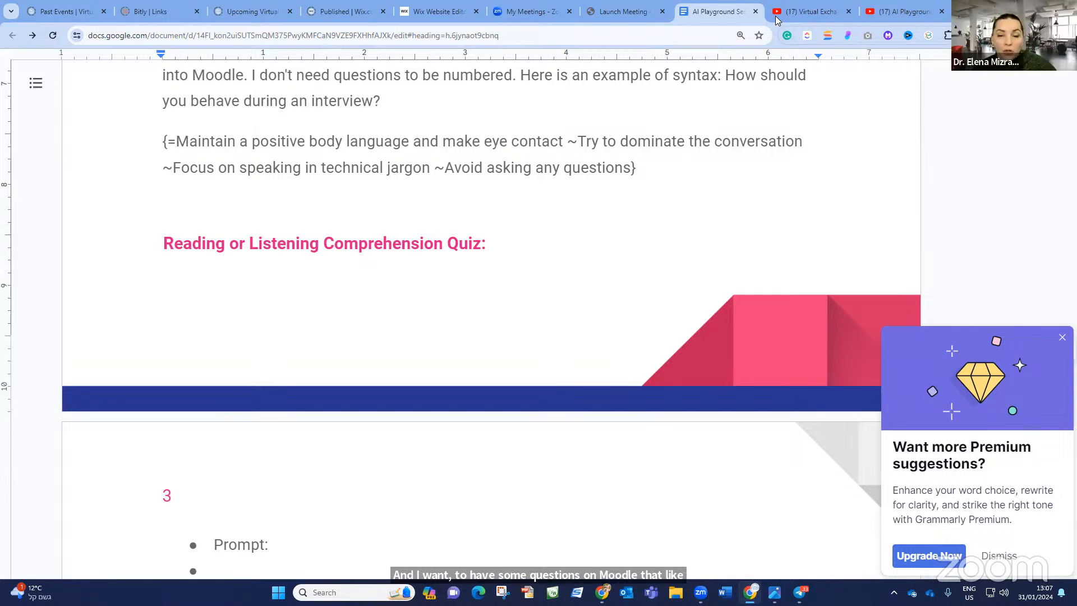
{"action": "scroll", "coordinate": [699, 136], "scroll_direction": "down", "scroll_amount": 2}
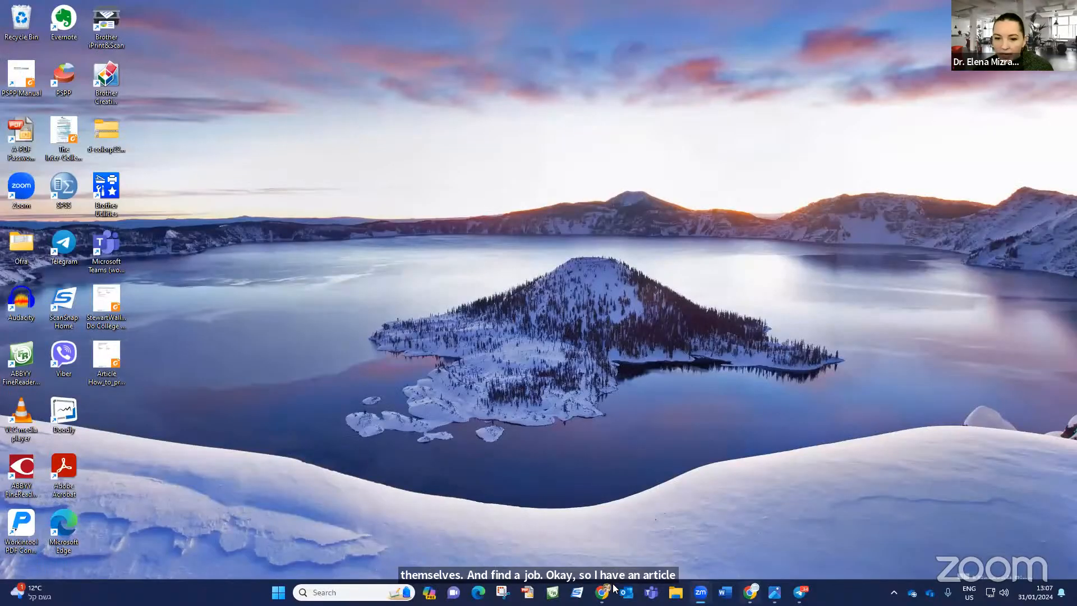
Switch back to ChatGPT, start a file upload for the message and browse to the Desktop folder.
{"action": "mouse_move", "coordinate": [602, 592]}
{"action": "left_click", "coordinate": [538, 533]}
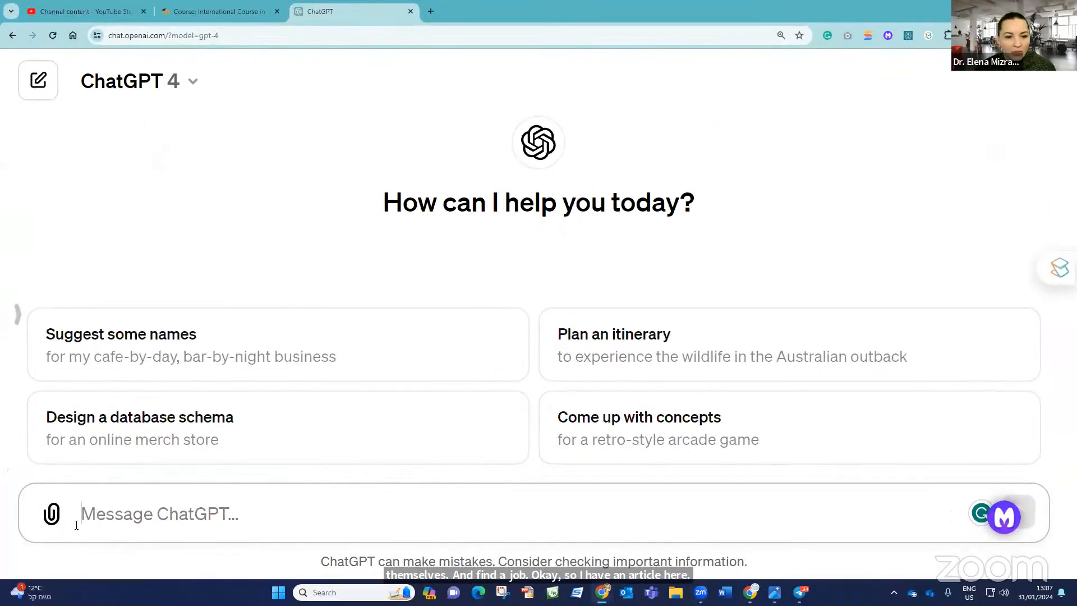
{"action": "left_click", "coordinate": [50, 516]}
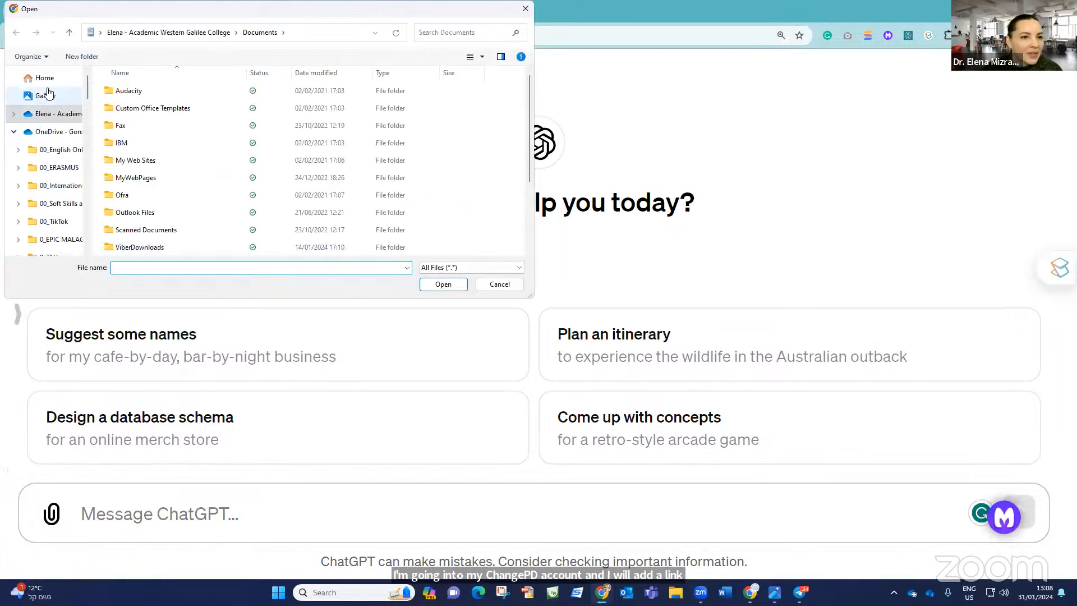
{"action": "scroll", "coordinate": [54, 169], "scroll_direction": "down", "scroll_amount": 5}
{"action": "scroll", "coordinate": [55, 169], "scroll_direction": "down", "scroll_amount": 10}
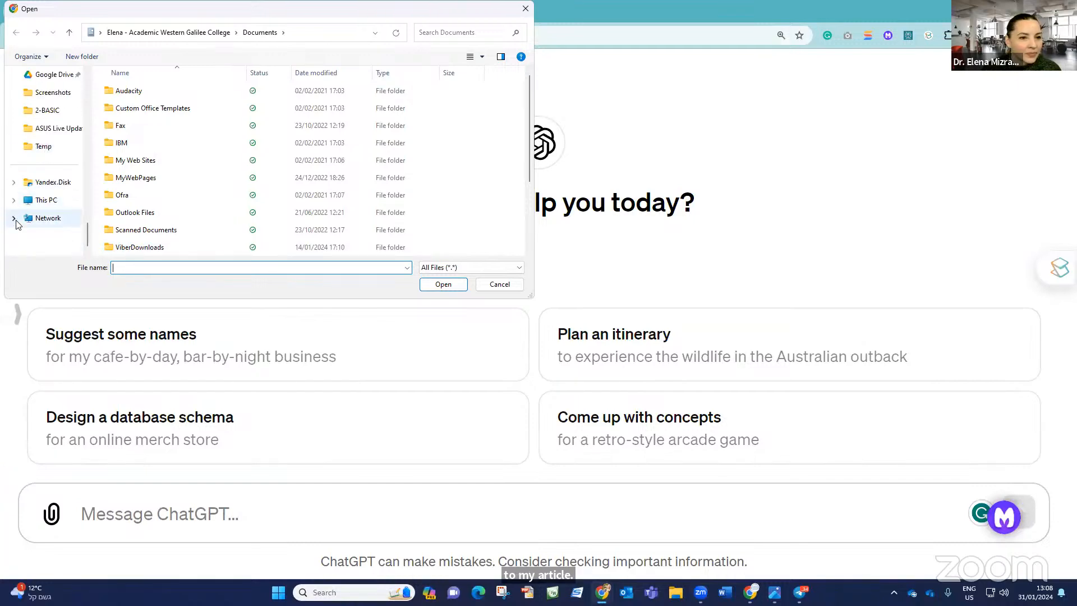
{"action": "left_click", "coordinate": [13, 200]}
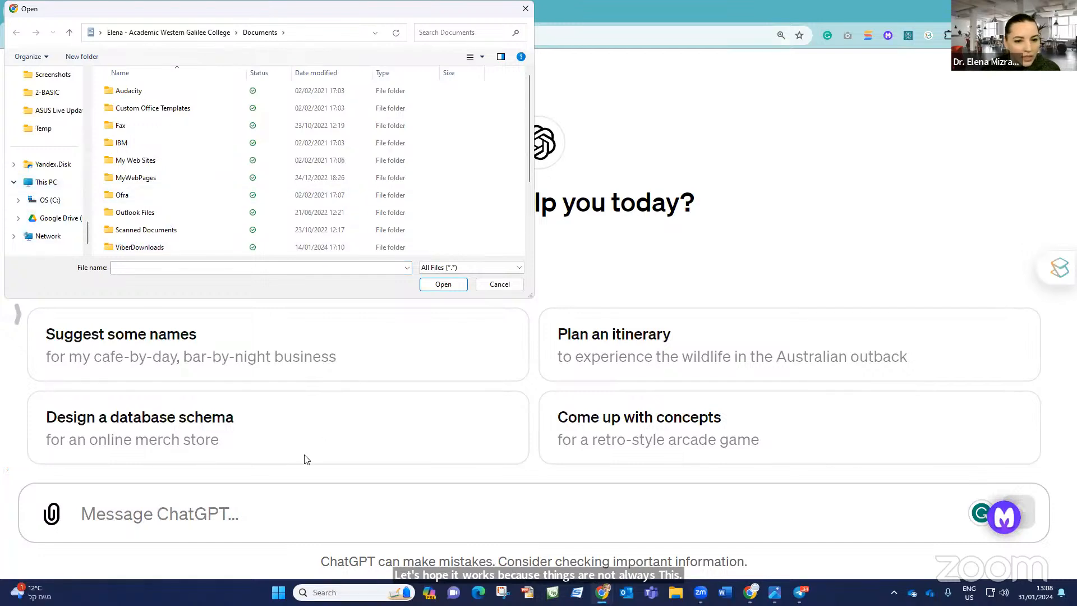
{"action": "scroll", "coordinate": [54, 163], "scroll_direction": "up", "scroll_amount": 5}
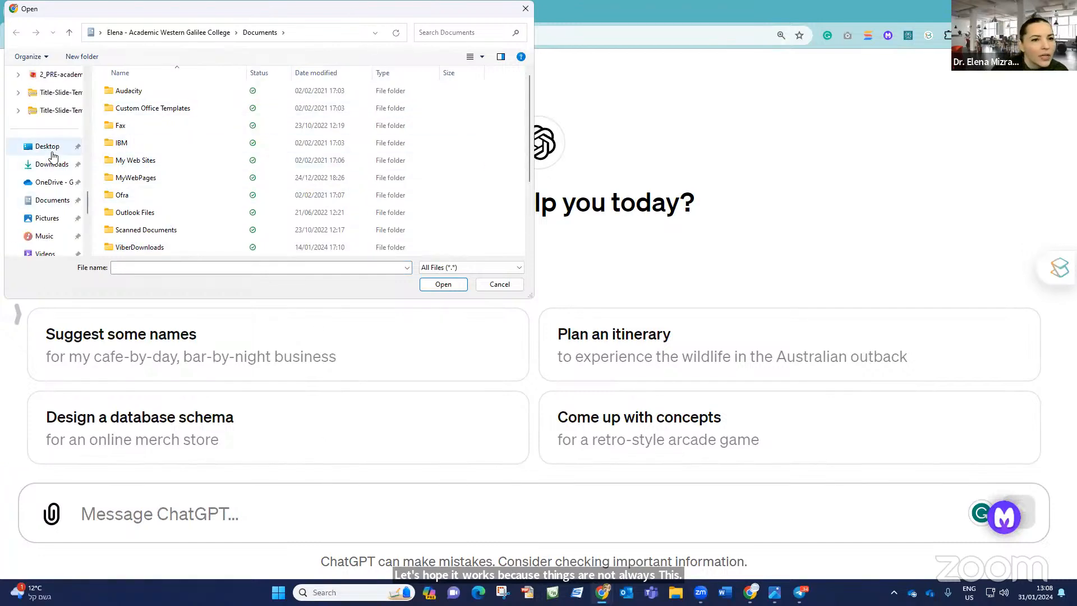
{"action": "left_click", "coordinate": [52, 149]}
Attach the PDF "Article How_to_prepare_for_an_interview" from the Desktop folder to the message.
{"action": "scroll", "coordinate": [193, 129], "scroll_direction": "down", "scroll_amount": 5}
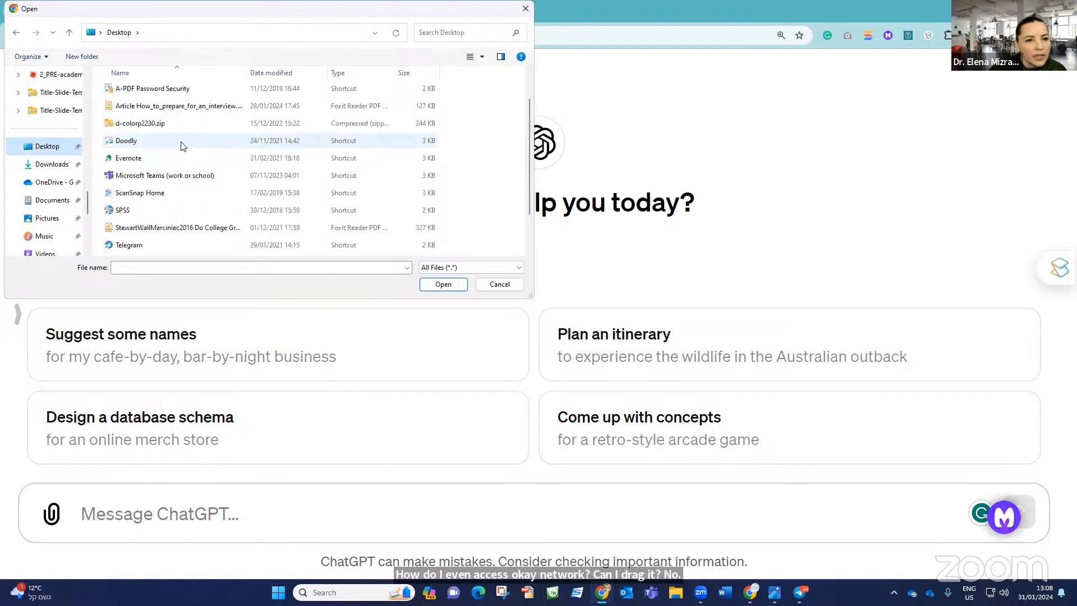
{"action": "scroll", "coordinate": [174, 178], "scroll_direction": "up", "scroll_amount": 2}
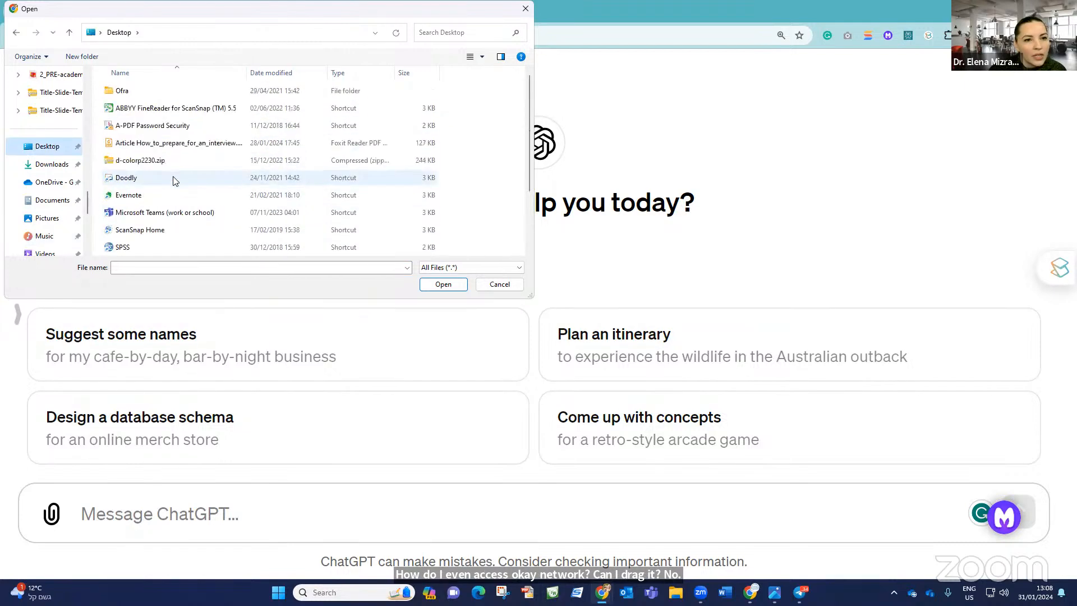
{"action": "left_click_drag", "start_coordinate": [168, 144], "coordinate": [234, 285]}
{"action": "left_click", "coordinate": [442, 284]}
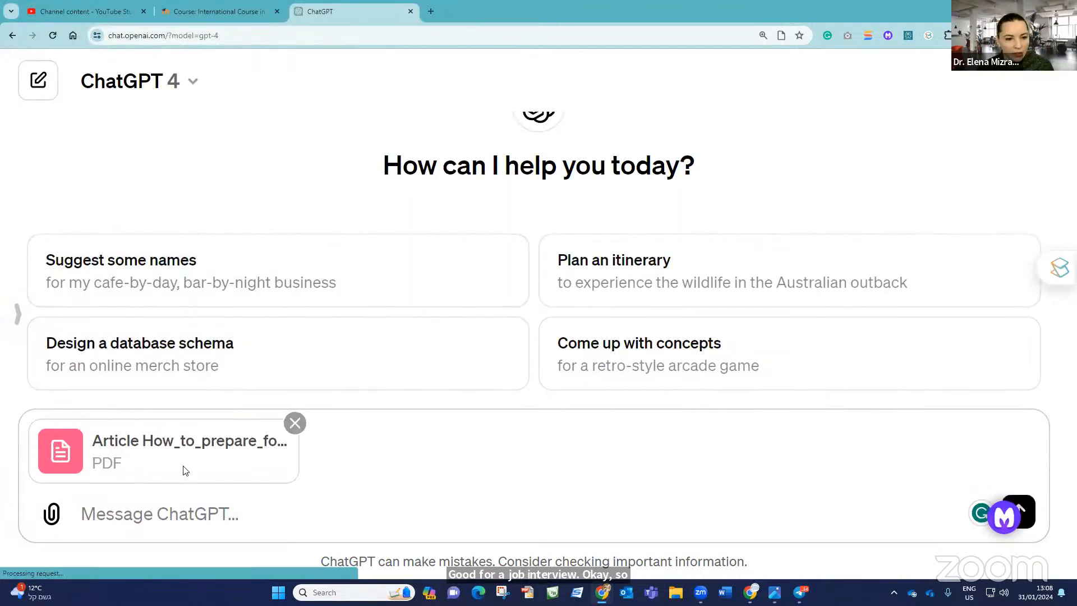
{"action": "left_click", "coordinate": [186, 470]}
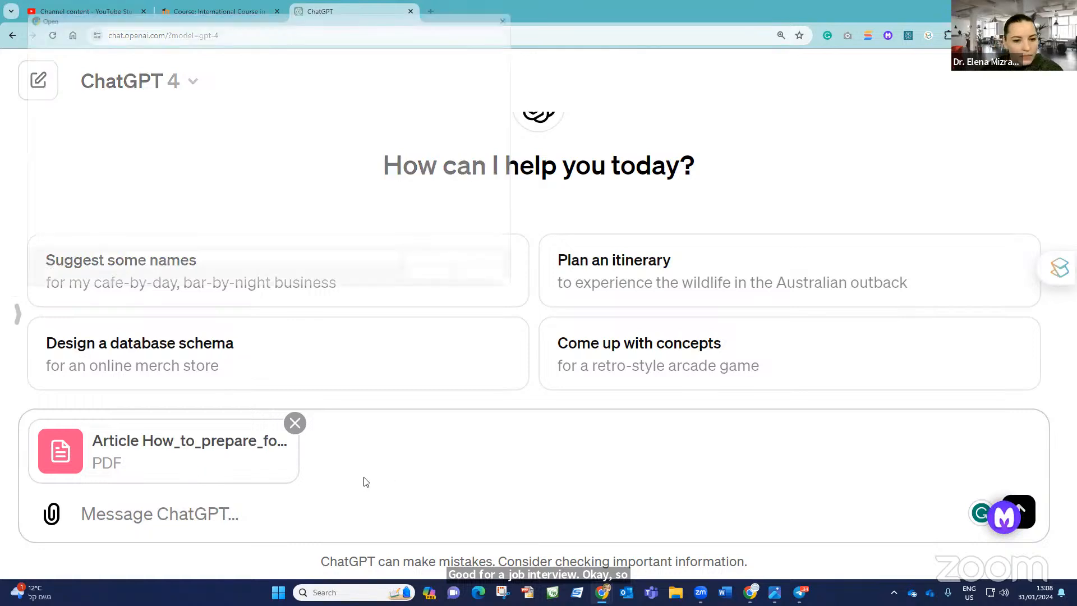
{"action": "left_click", "coordinate": [525, 9]}
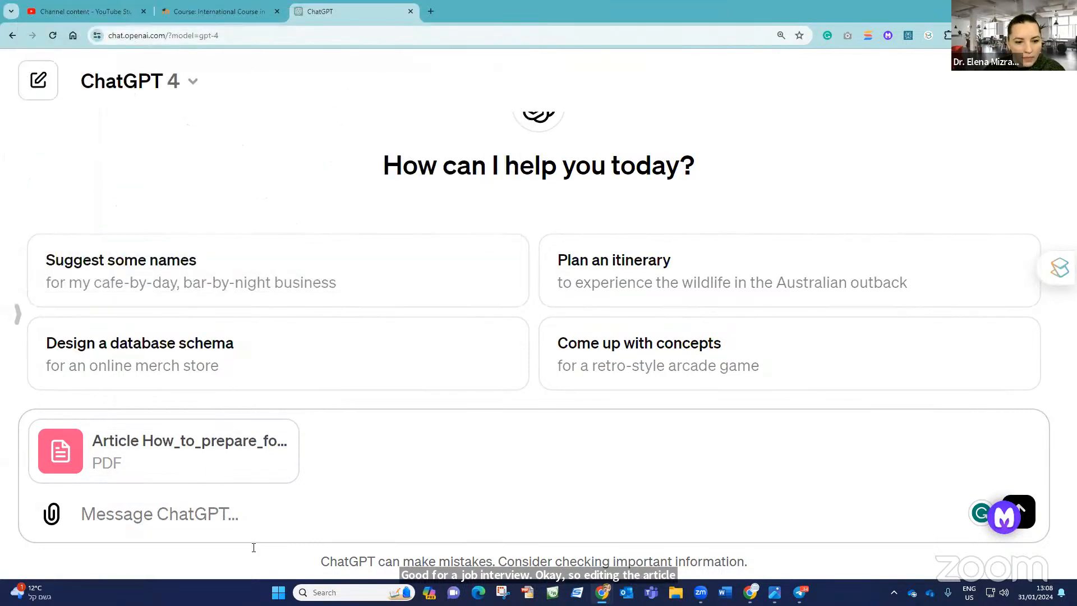
Send the prompt "Can you create 10 questions on this article?" with the attached PDF.
{"action": "type", "text": "C"}
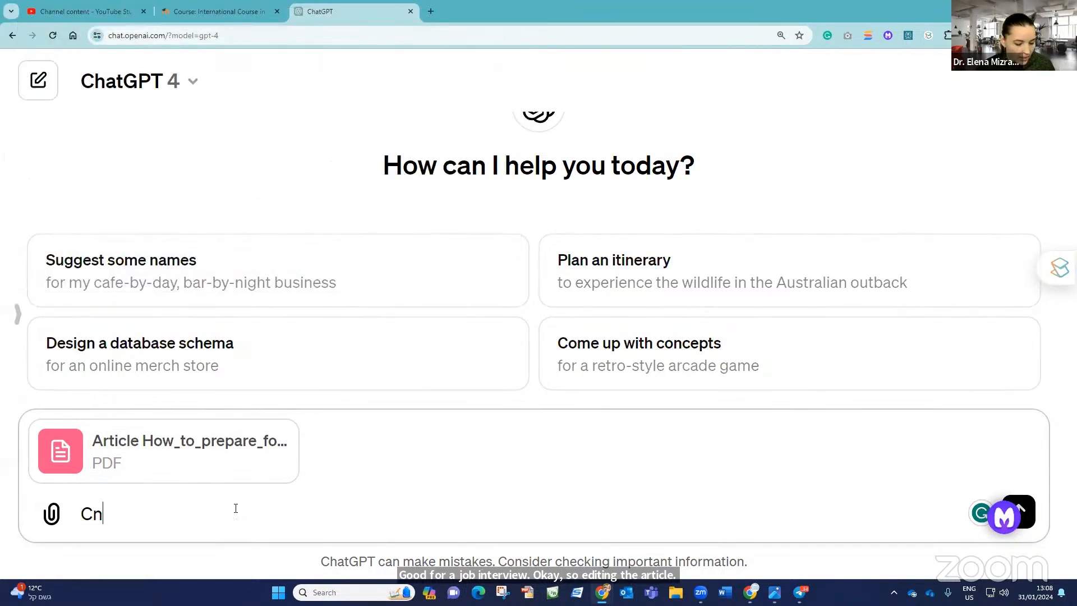
{"action": "type", "text": "an you create"}
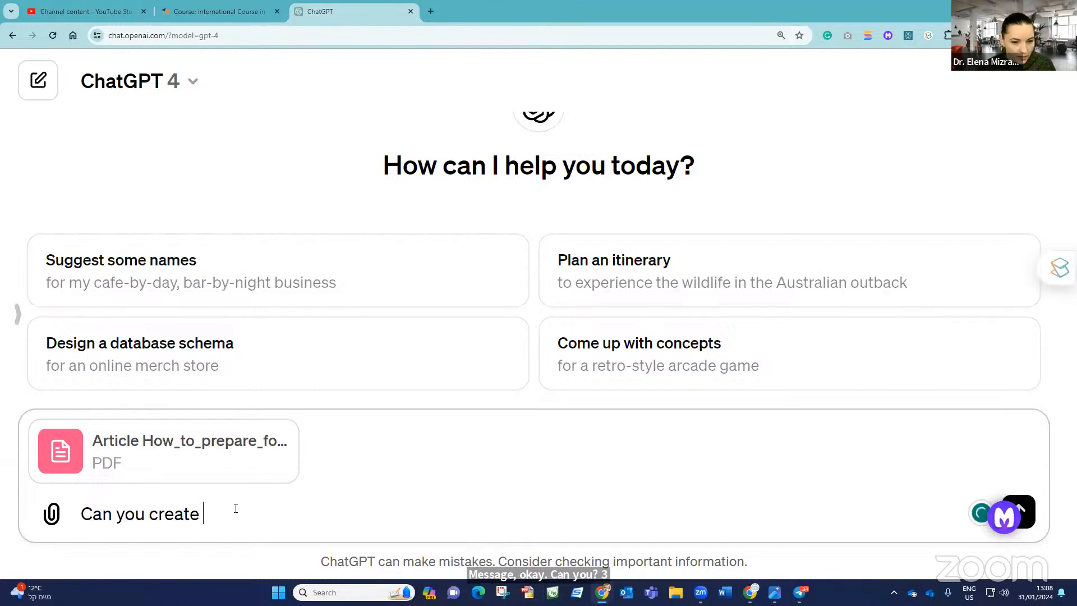
{"action": "type", "text": " 10 qu"}
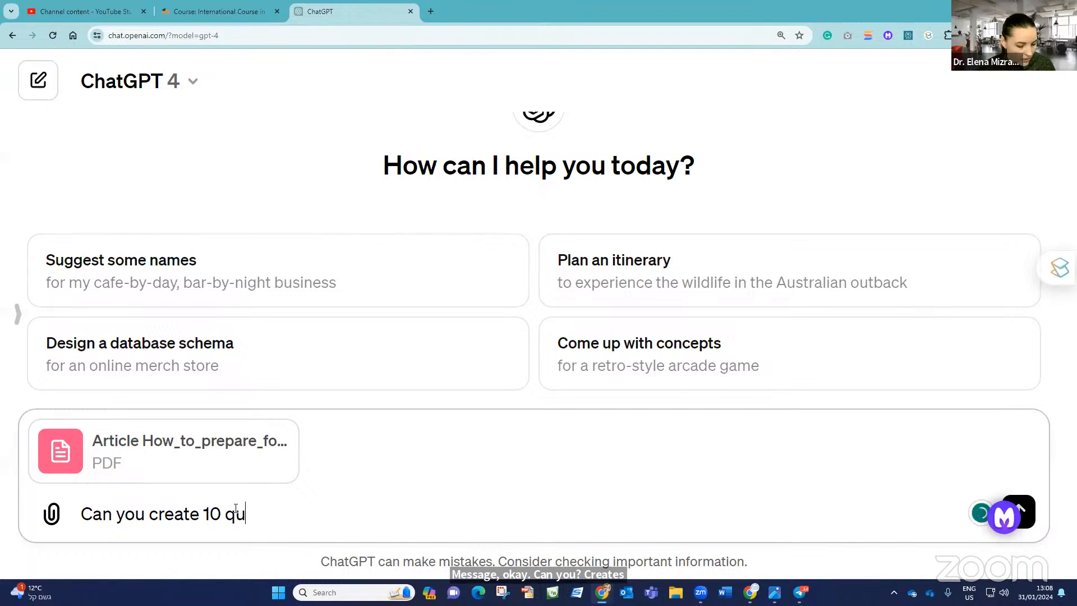
{"action": "type", "text": "estions on this"}
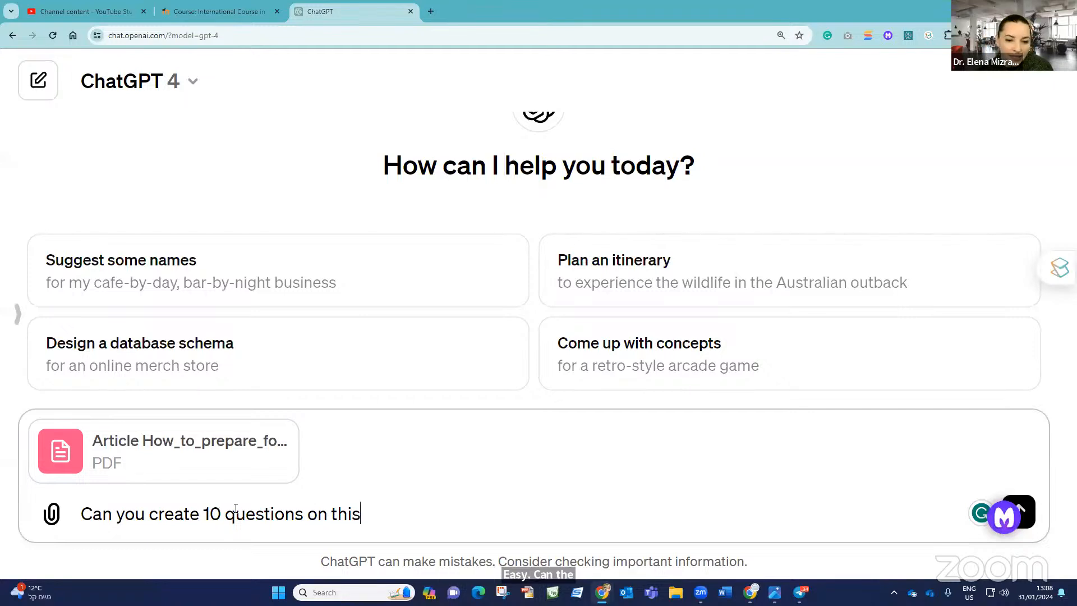
{"action": "type", "text": "te"}
{"action": "type", "text": "articel"}
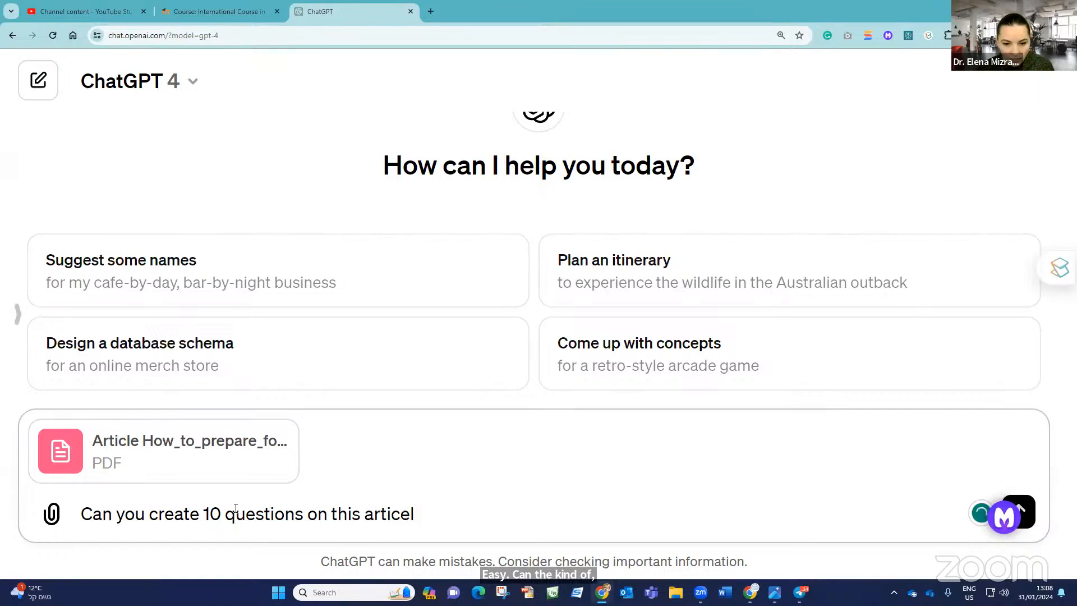
{"action": "type", "text": "e?"}
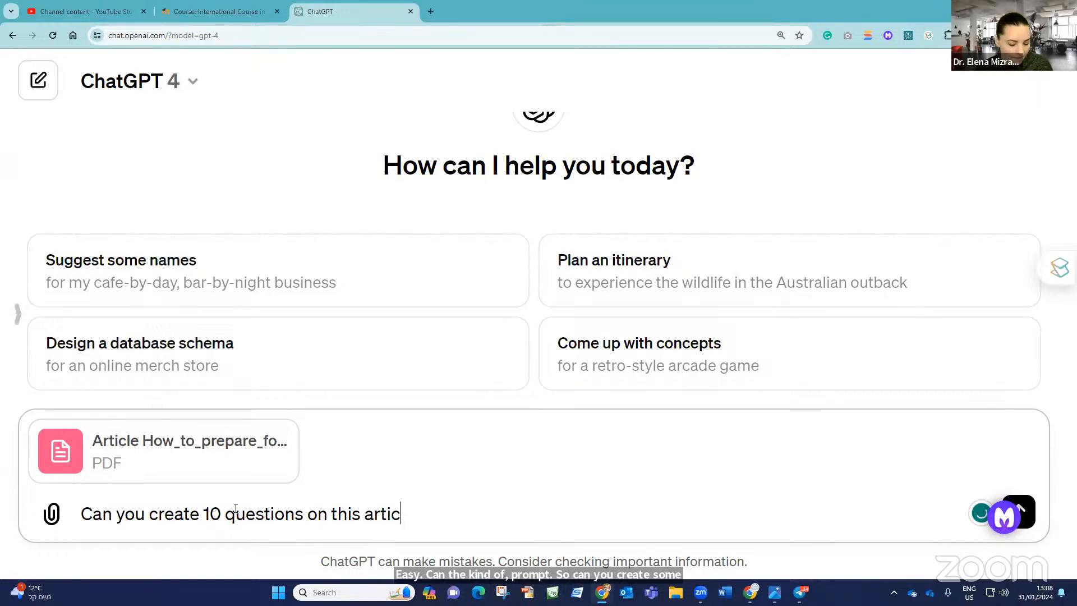
{"action": "key", "text": "Return"}
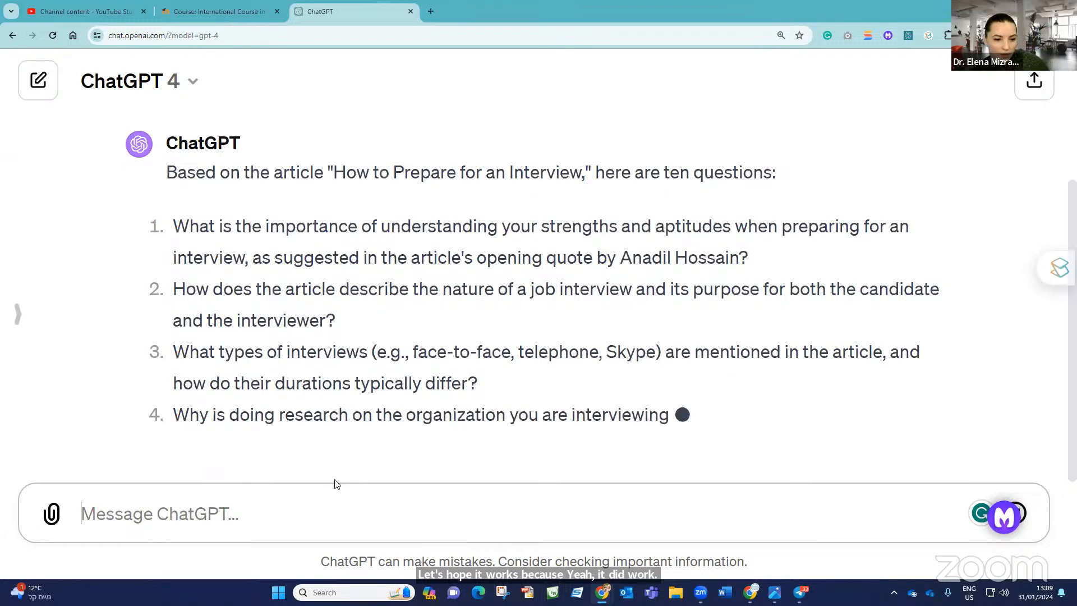
Draft the follow-up message "I need the questions for be multiple choice or True or False for".
{"action": "type", "text": "I"}
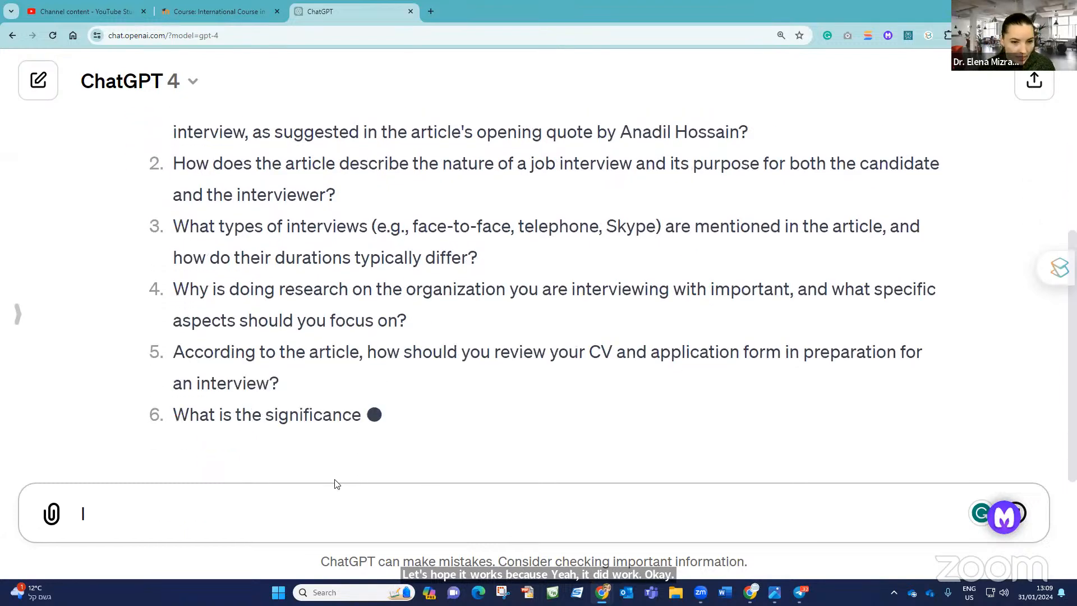
{"action": "type", "text": " need "}
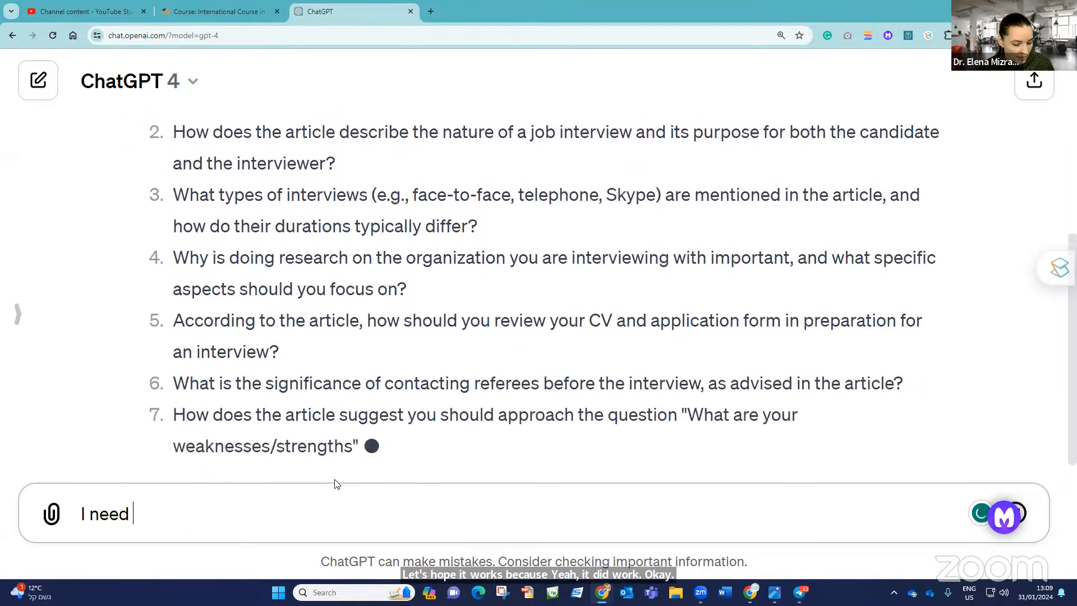
{"action": "type", "text": "the questio"}
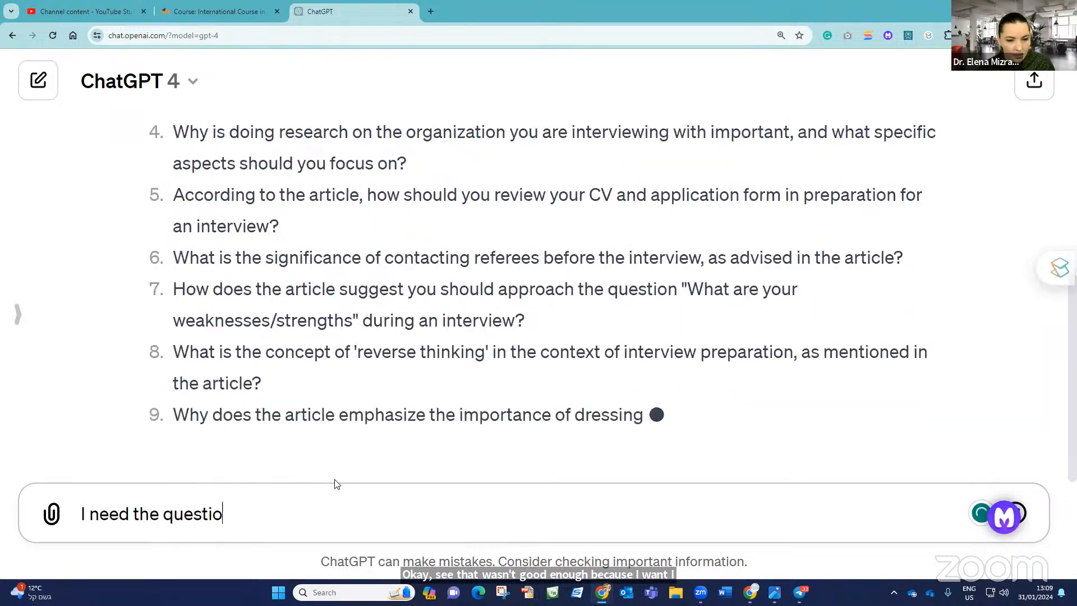
{"action": "type", "text": "ns for b"}
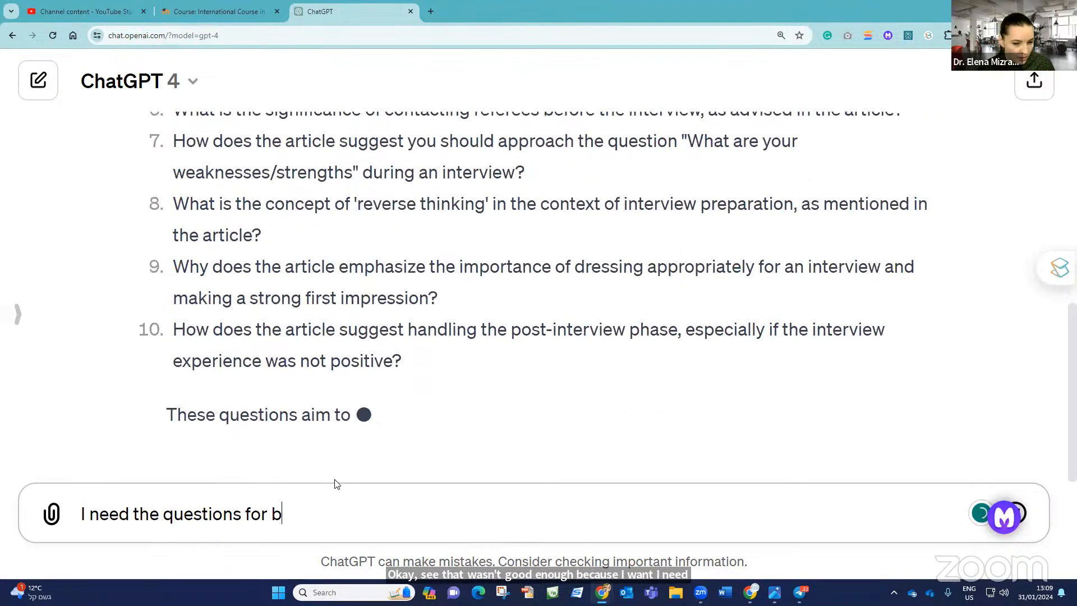
{"action": "type", "text": "e mu"}
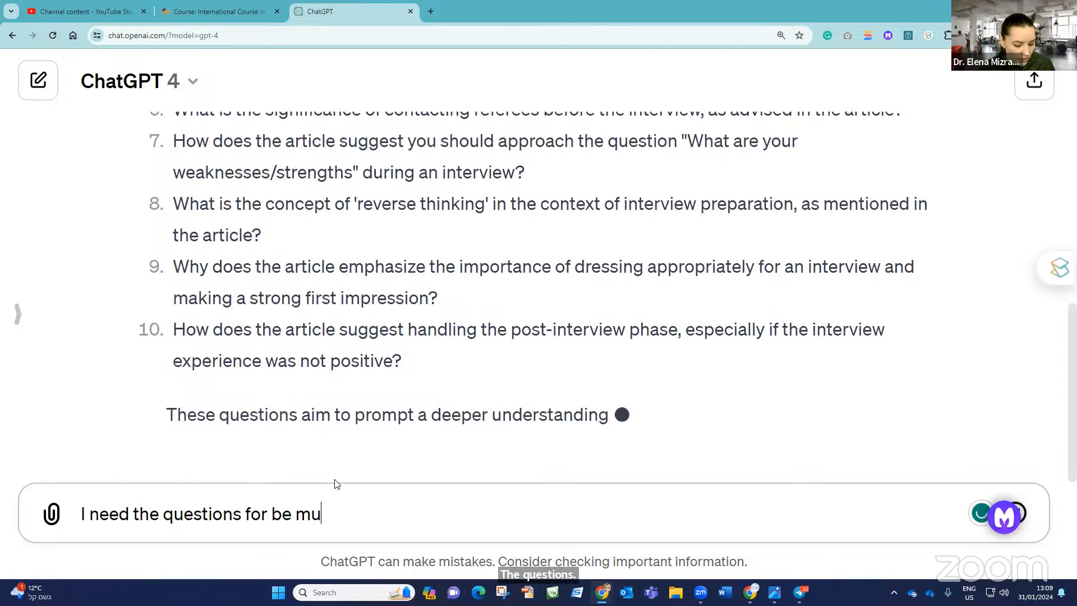
{"action": "type", "text": "ltiple "}
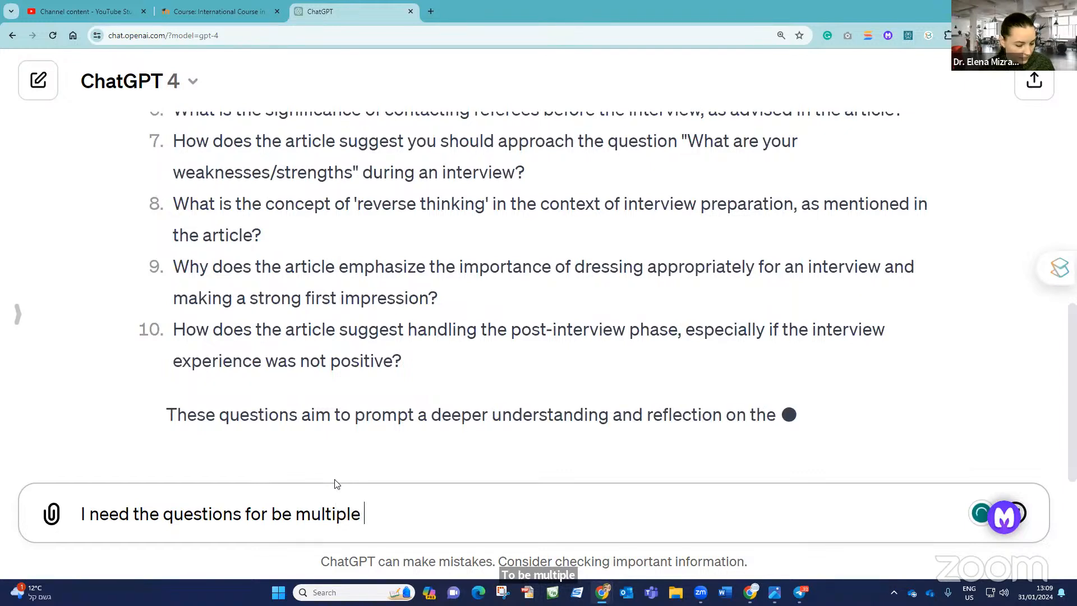
{"action": "type", "text": "choice or True"}
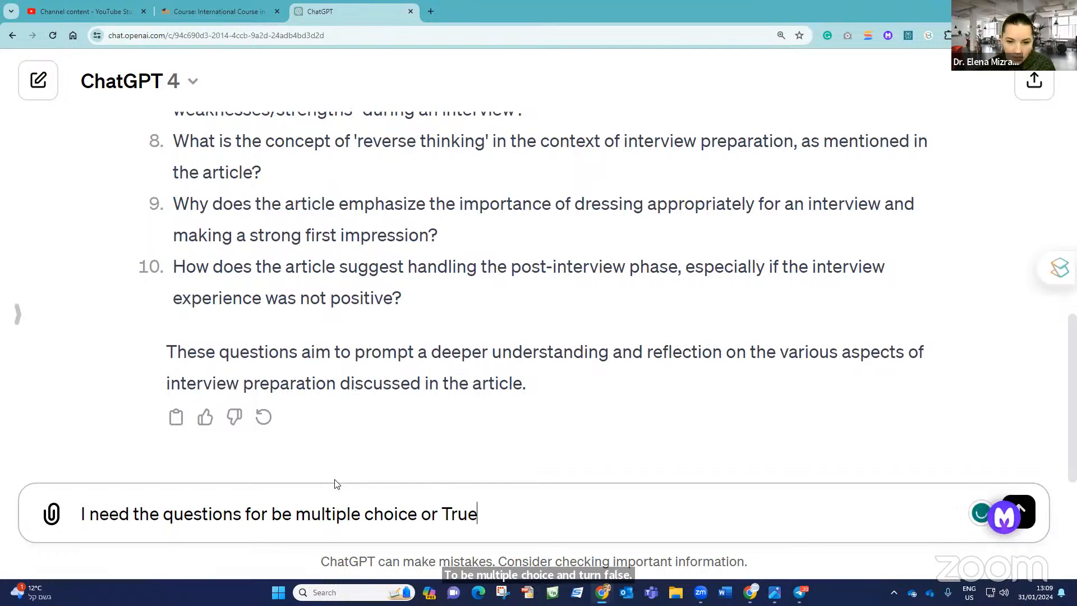
{"action": "type", "text": " or Falso"}
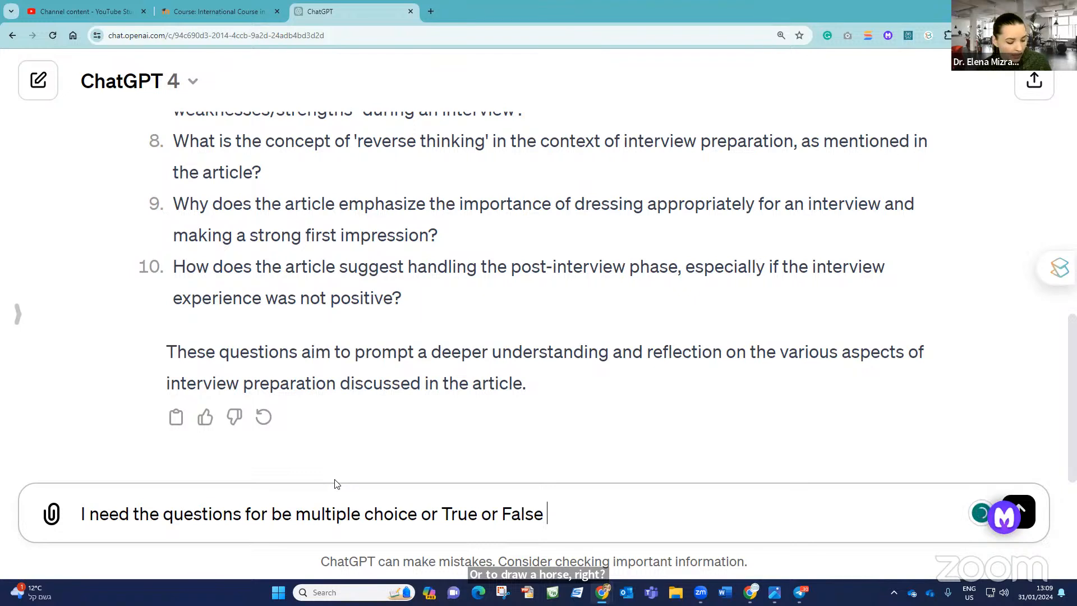
{"action": "type", "text": " for"}
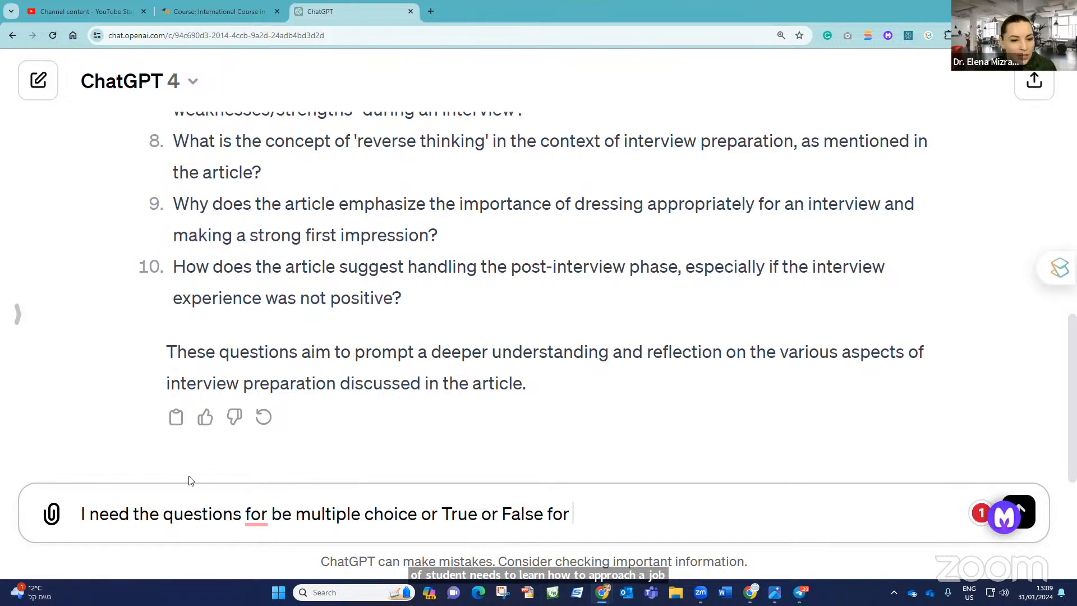
Correct the draft message by replacing "for" before "be multiple choice" with "to".
{"action": "left_click", "coordinate": [282, 515]}
{"action": "double_click", "coordinate": [282, 515]}
{"action": "double_click", "coordinate": [256, 513]}
{"action": "type", "text": "to"}
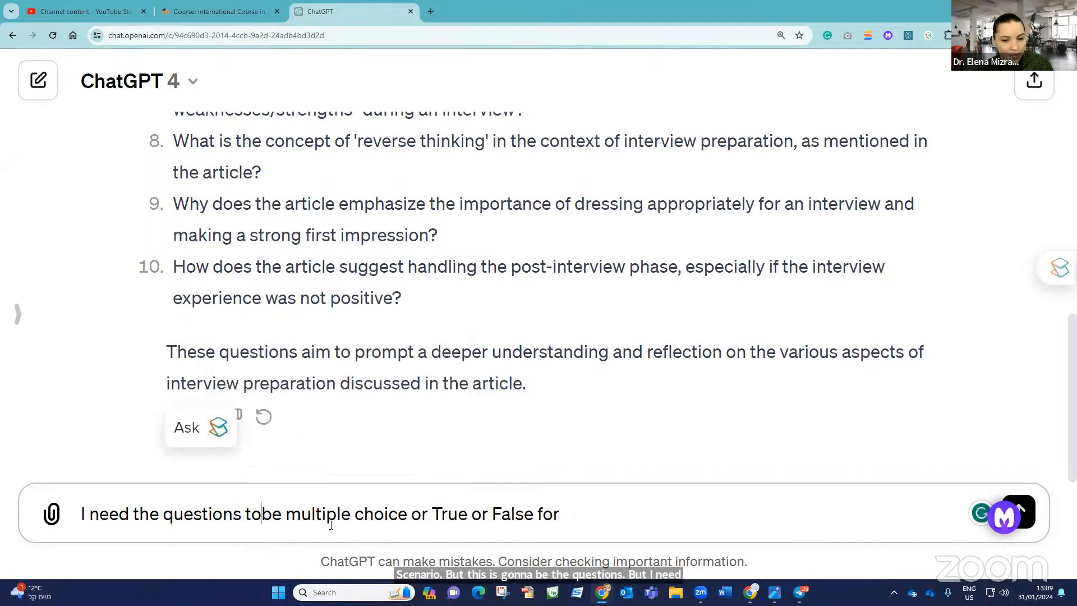
Complete the draft message's first sentence with "English learners - pre-intermediate level.".
{"action": "left_click", "coordinate": [587, 518]}
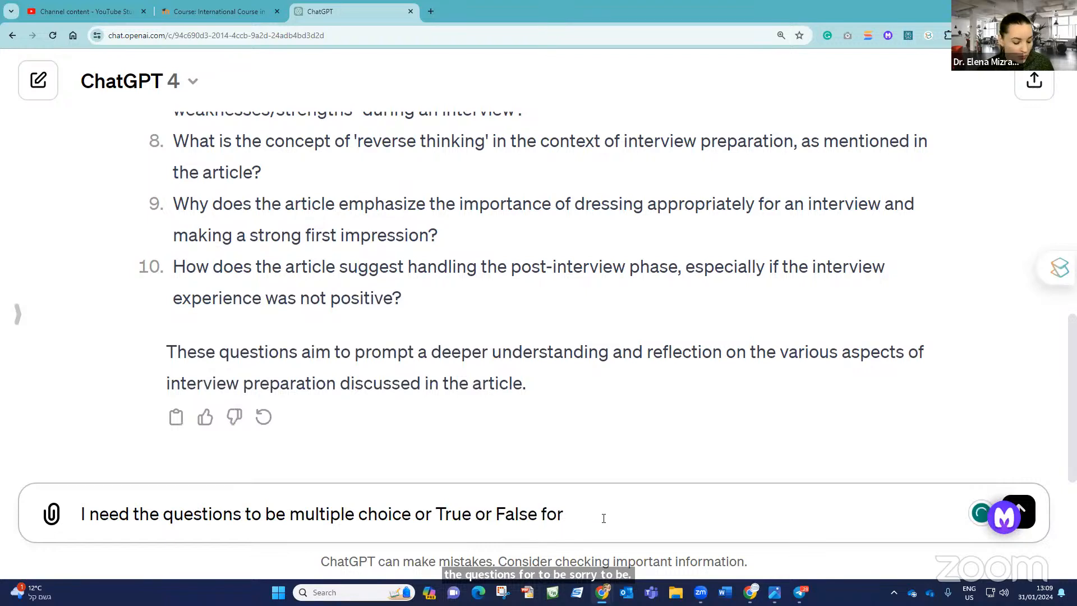
{"action": "type", "text": "English"}
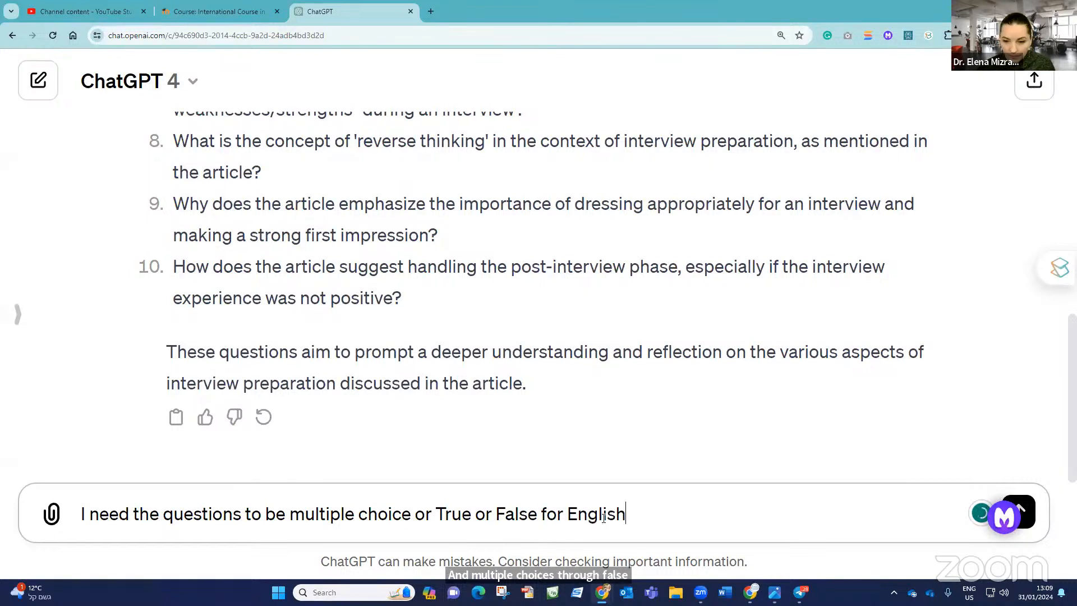
{"action": "type", "text": " l"}
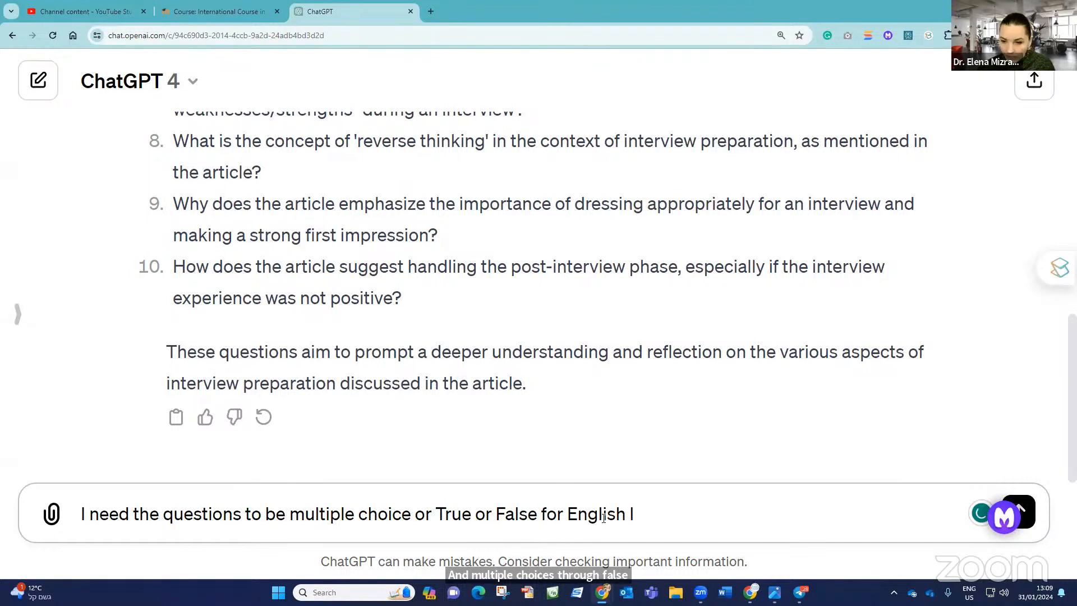
{"action": "type", "text": "earners -"}
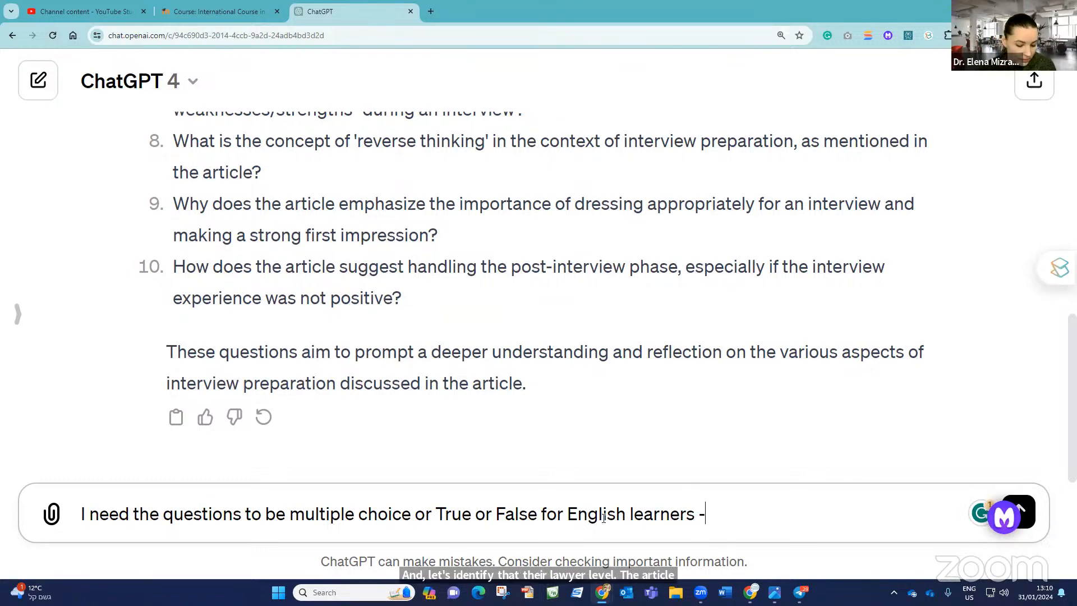
{"action": "type", "text": "pre-intermediate "}
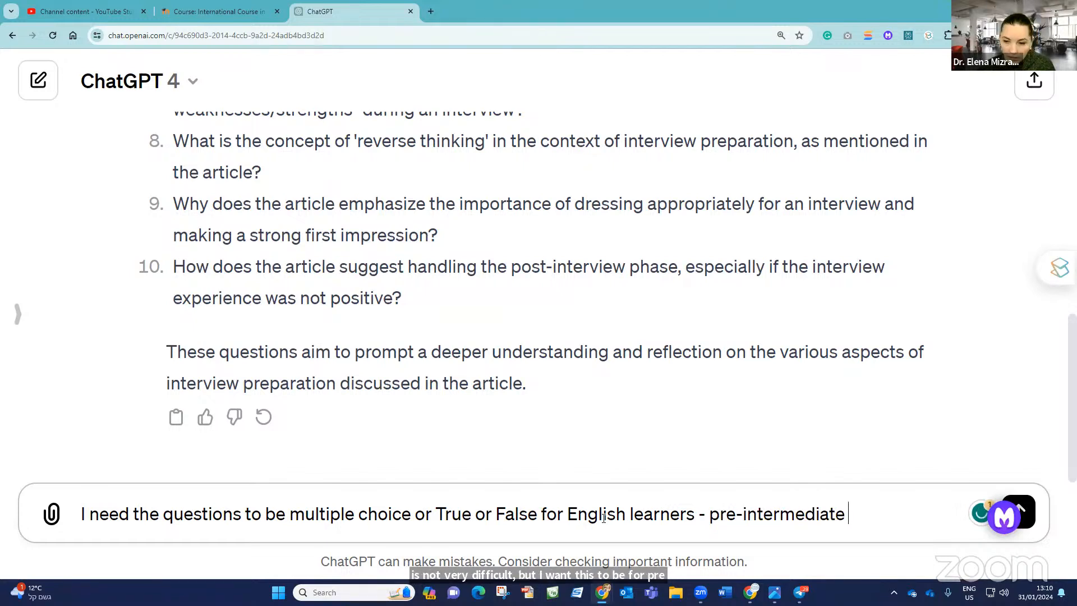
{"action": "type", "text": "level"}
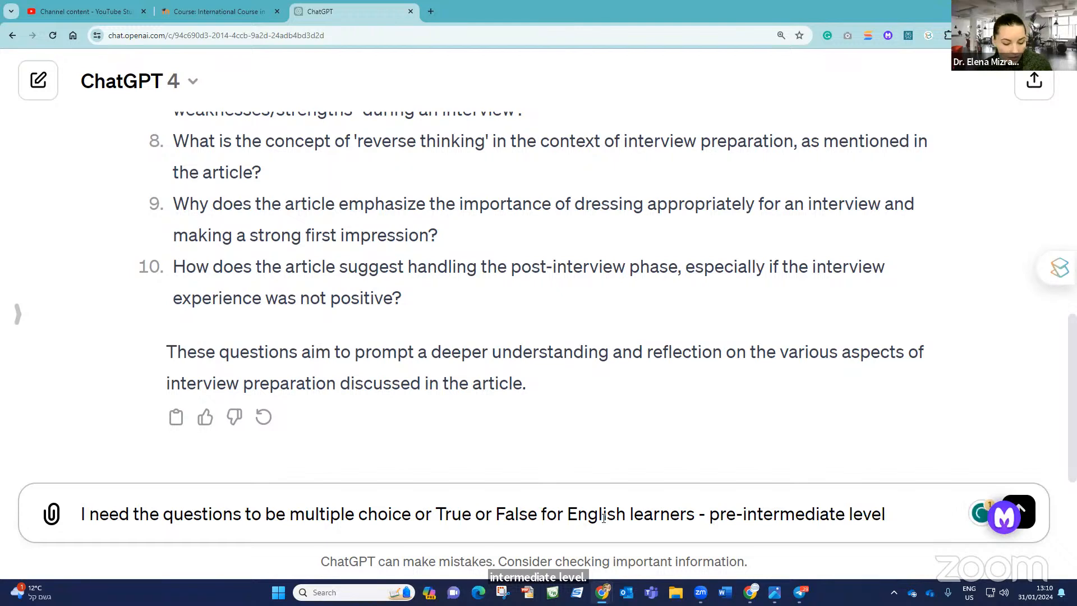
{"action": "type", "text": ". "}
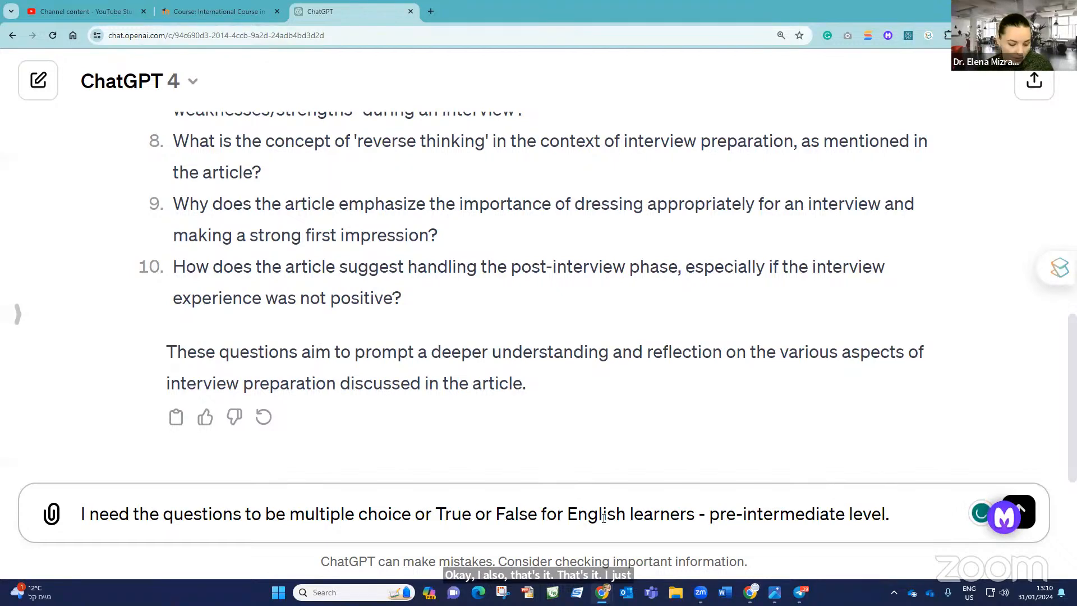
Add "So the questions short. Easy langauge" to the draft message and send it.
{"action": "type", "text": "So "}
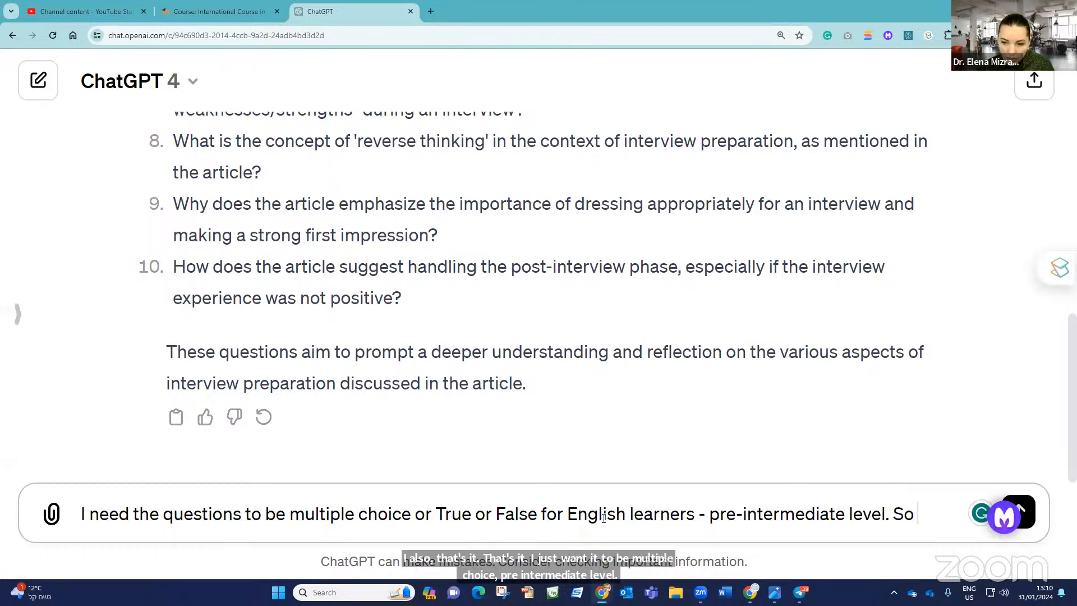
{"action": "type", "text": "the questions"}
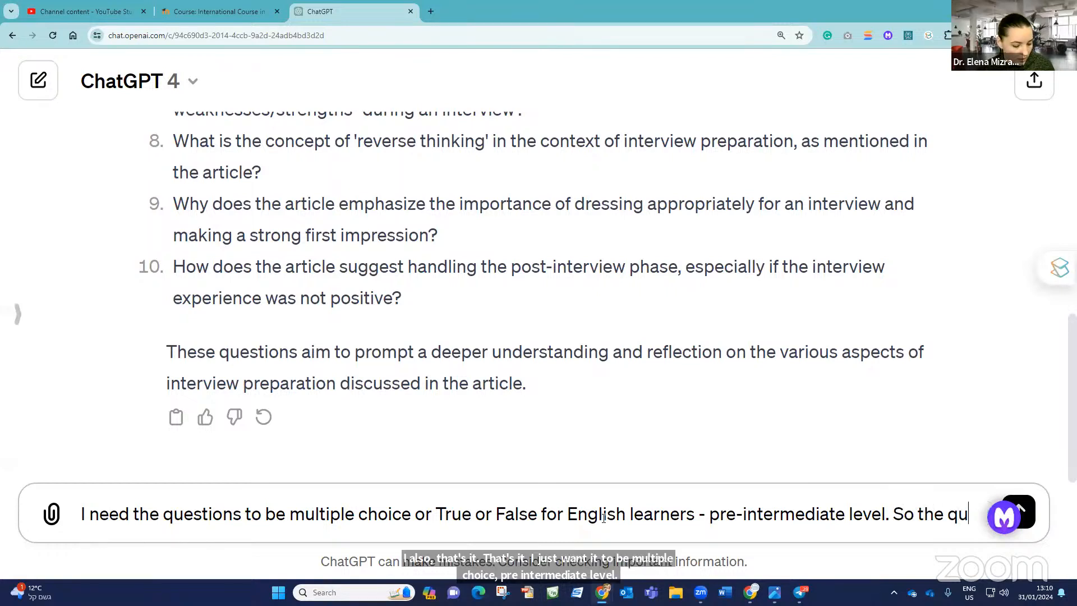
{"action": "type", "text": " sho"}
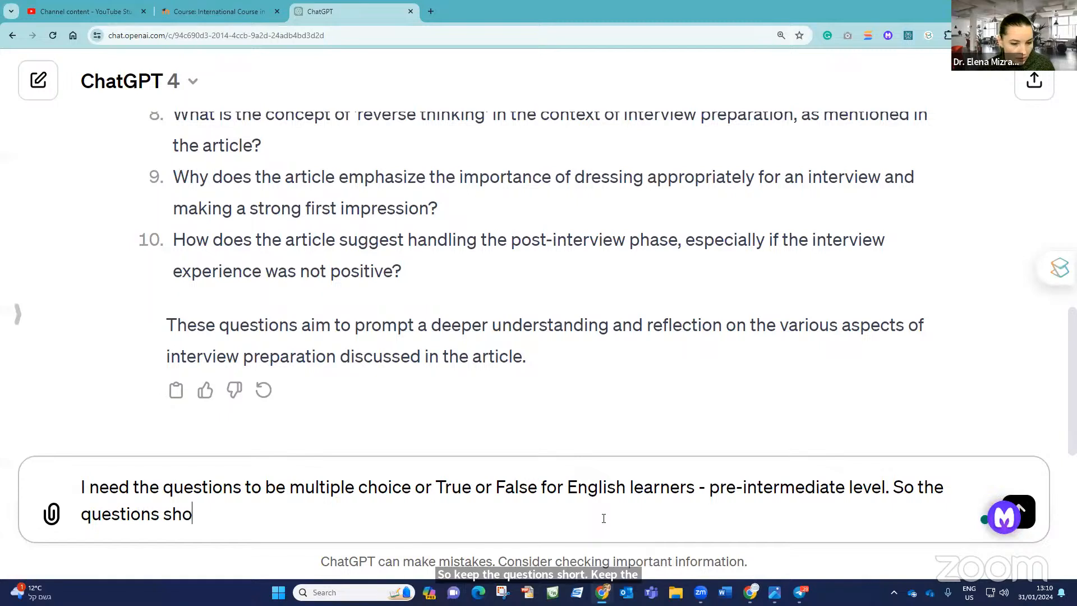
{"action": "type", "text": "r"}
{"action": "type", "text": "t. Eas"}
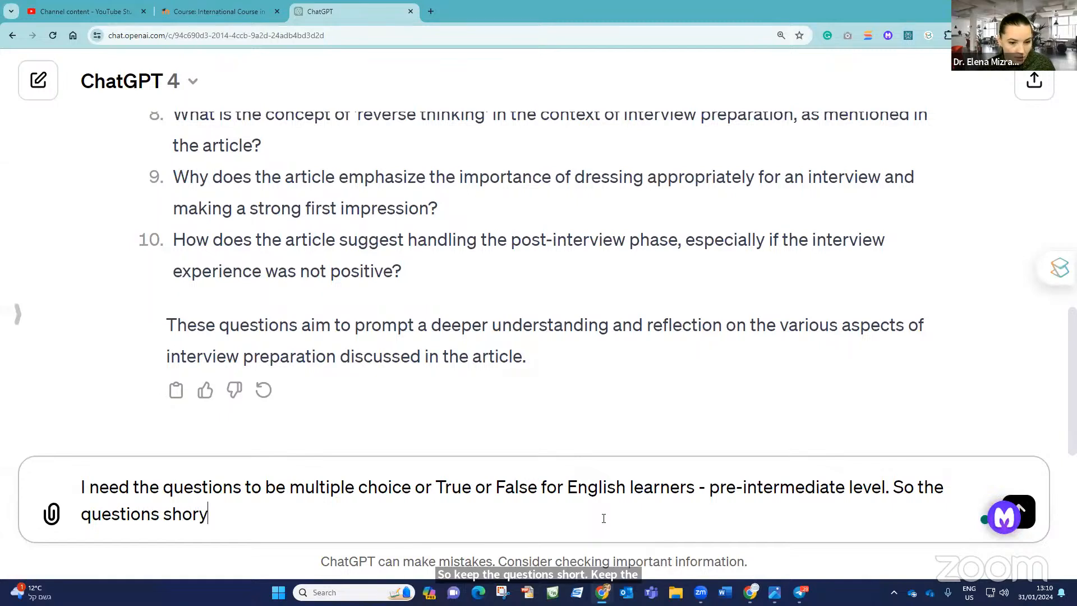
{"action": "type", "text": "y langaueg="}
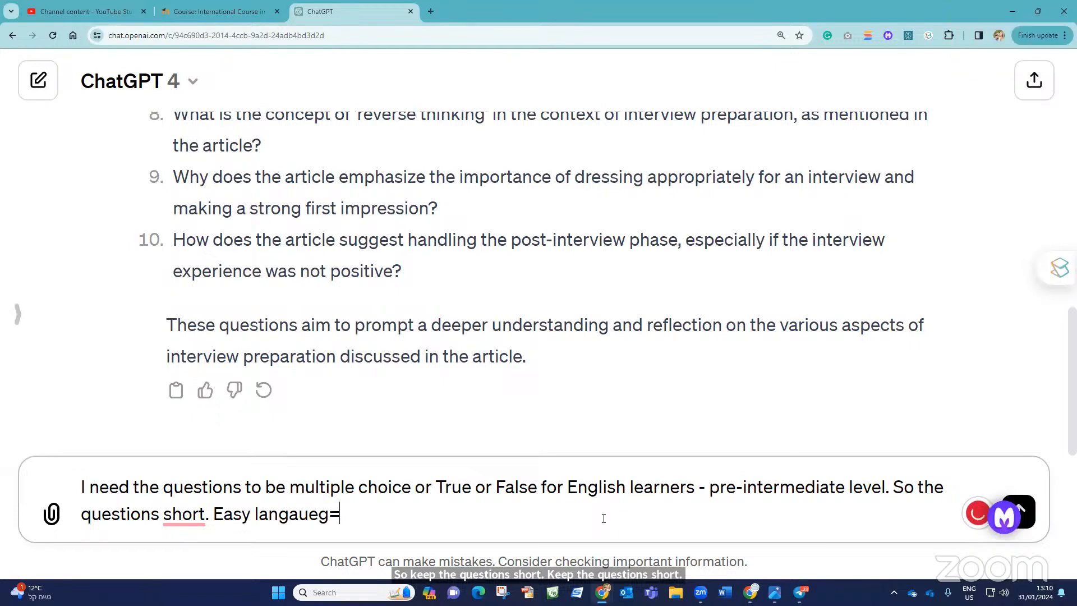
{"action": "key", "text": "BackSpace"}
{"action": "key", "text": "BackSpace"}
{"action": "key", "text": "BackSpace"}
{"action": "type", "text": "ge"}
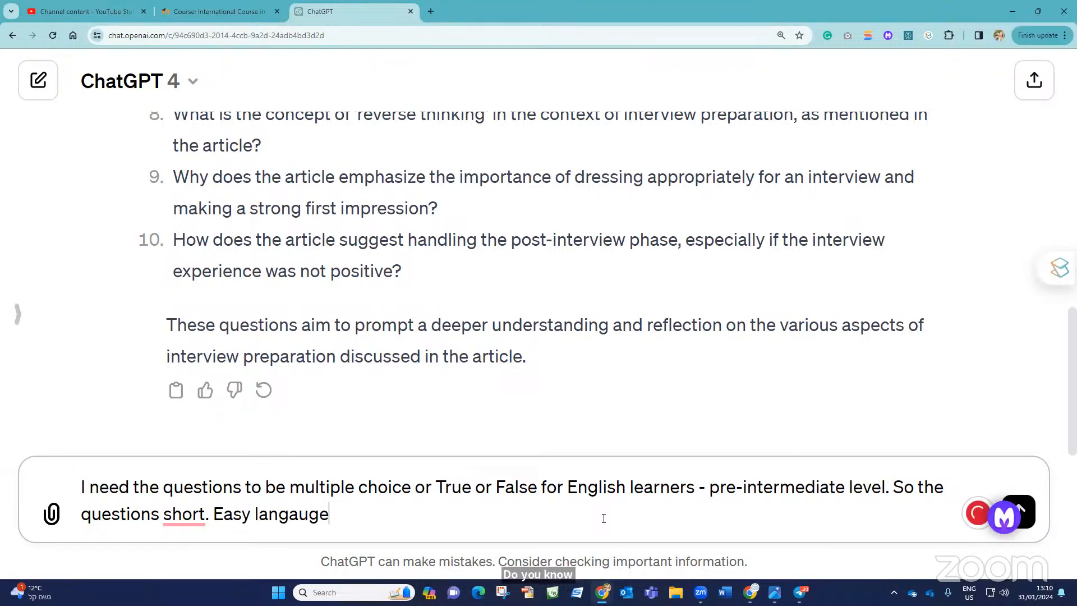
{"action": "key", "text": "Return"}
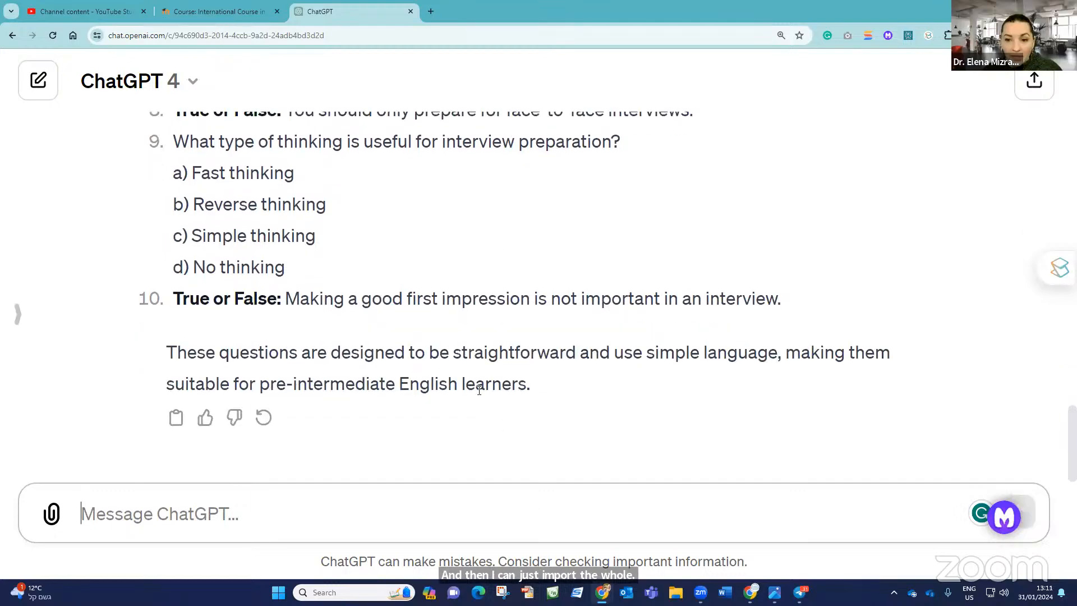
Review the generated multiple-choice and true/false questions from the first to the last.
{"action": "scroll", "coordinate": [373, 337], "scroll_direction": "up", "scroll_amount": 3}
{"action": "scroll", "coordinate": [228, 422], "scroll_direction": "up", "scroll_amount": 14}
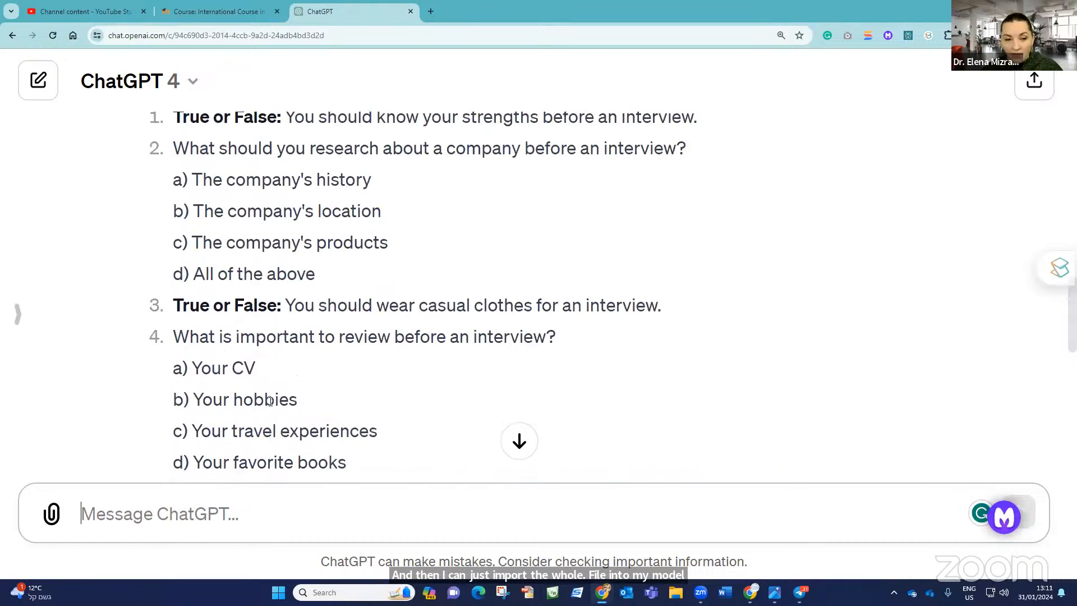
{"action": "scroll", "coordinate": [272, 402], "scroll_direction": "down", "scroll_amount": 4}
{"action": "scroll", "coordinate": [272, 402], "scroll_direction": "down", "scroll_amount": 1}
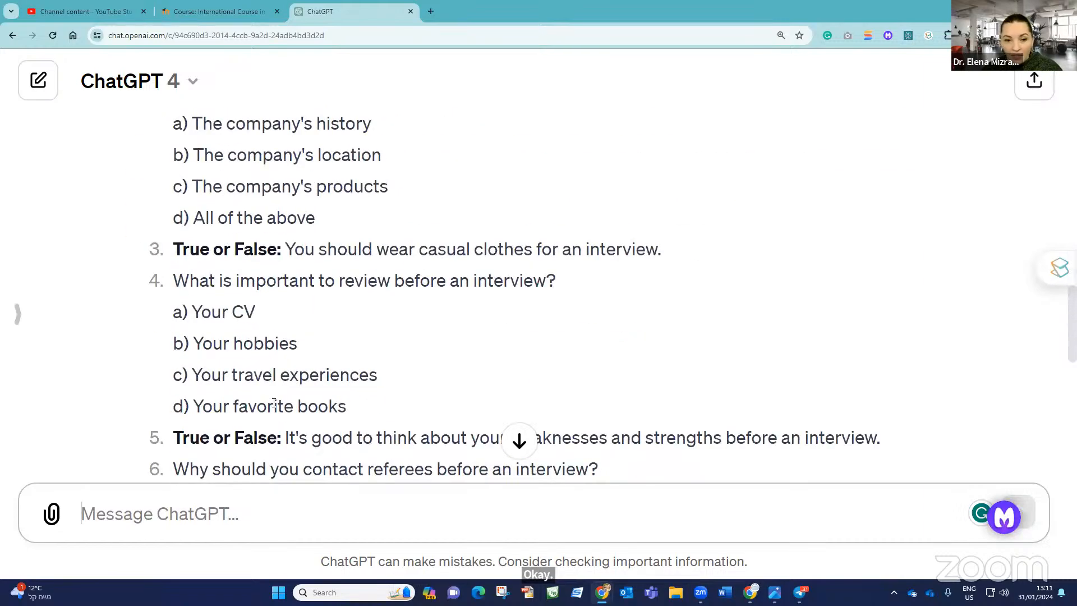
{"action": "scroll", "coordinate": [273, 403], "scroll_direction": "down", "scroll_amount": 10}
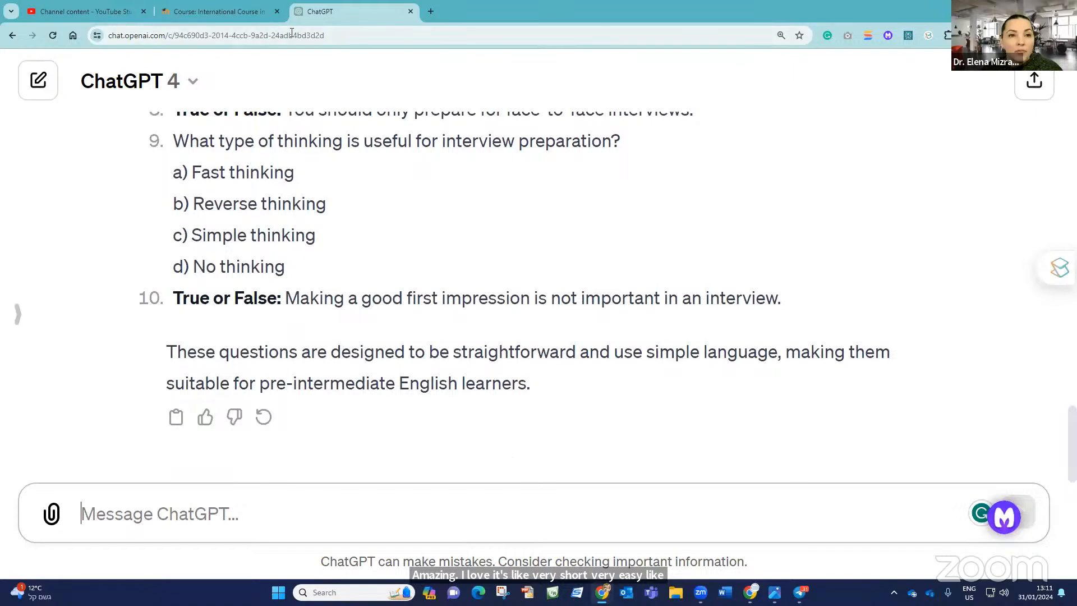
Switch to the Google Docs prompt document and copy the opening GIFT format sentence of the "Quiz about a topic" prompt.
{"action": "left_click", "coordinate": [759, 536]}
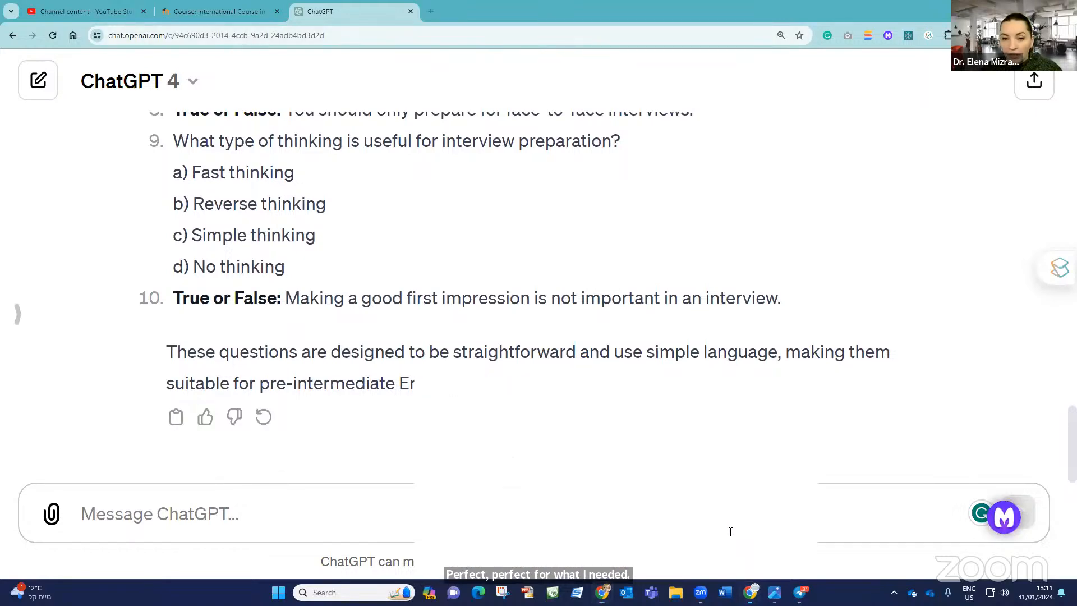
{"action": "scroll", "coordinate": [481, 309], "scroll_direction": "up", "scroll_amount": 12}
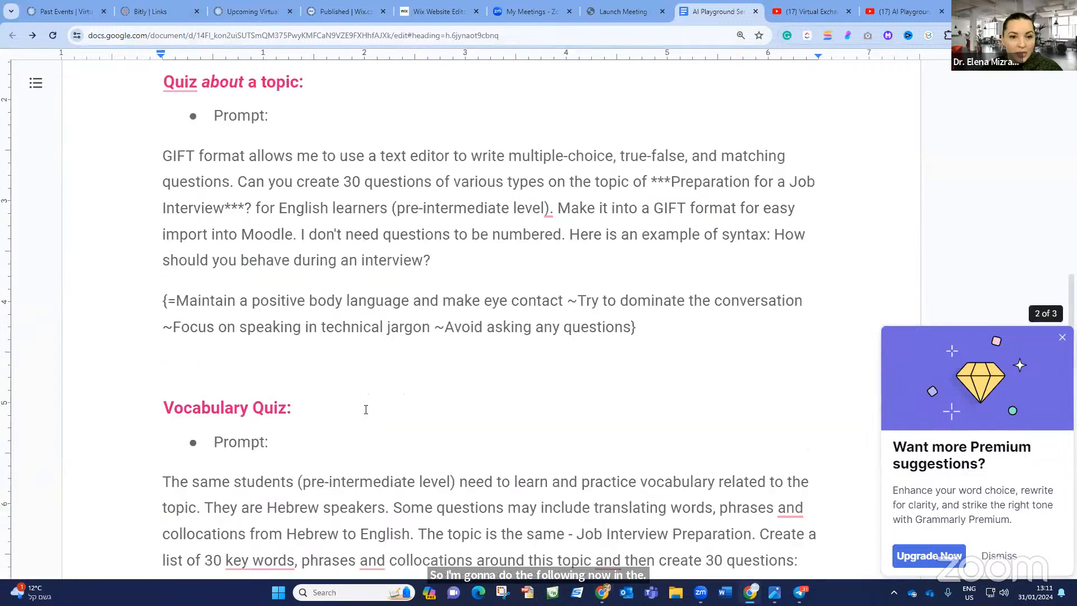
{"action": "left_click", "coordinate": [162, 179]}
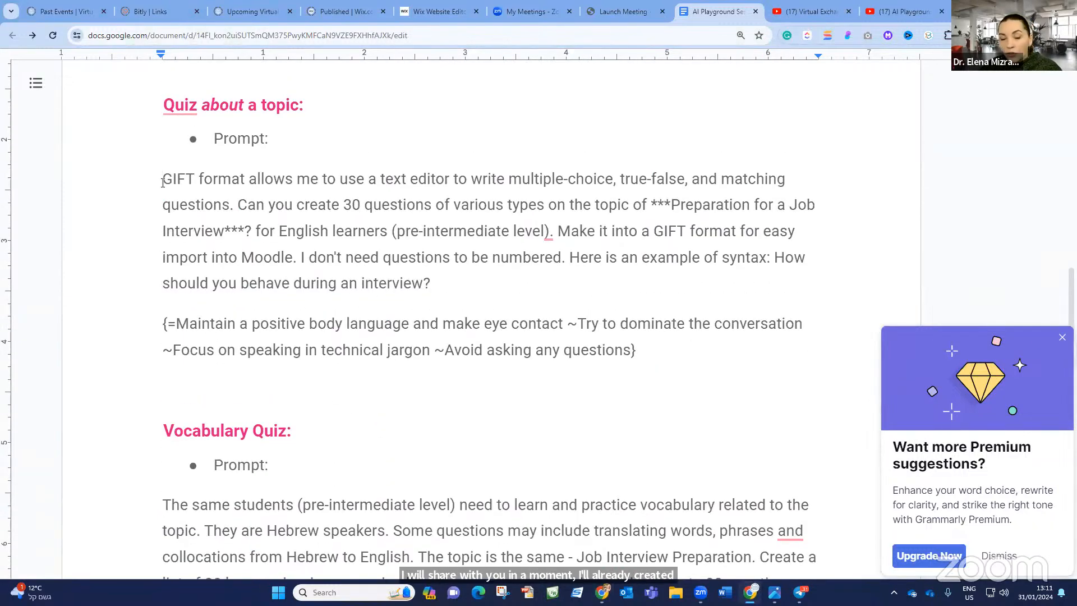
{"action": "left_click_drag", "start_coordinate": [163, 182], "coordinate": [254, 207]}
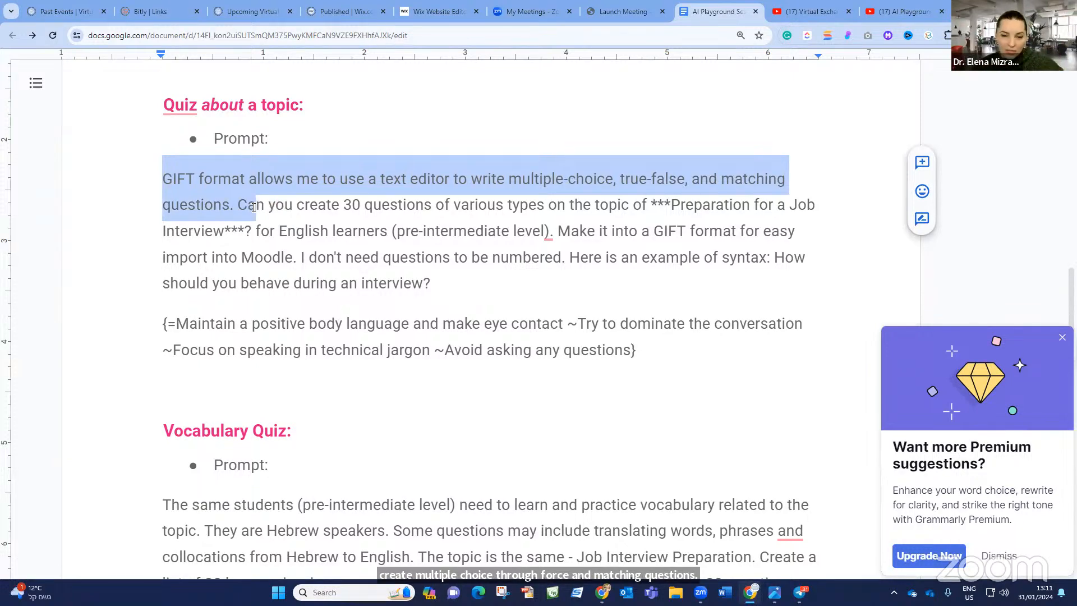
{"action": "left_click", "coordinate": [252, 207]}
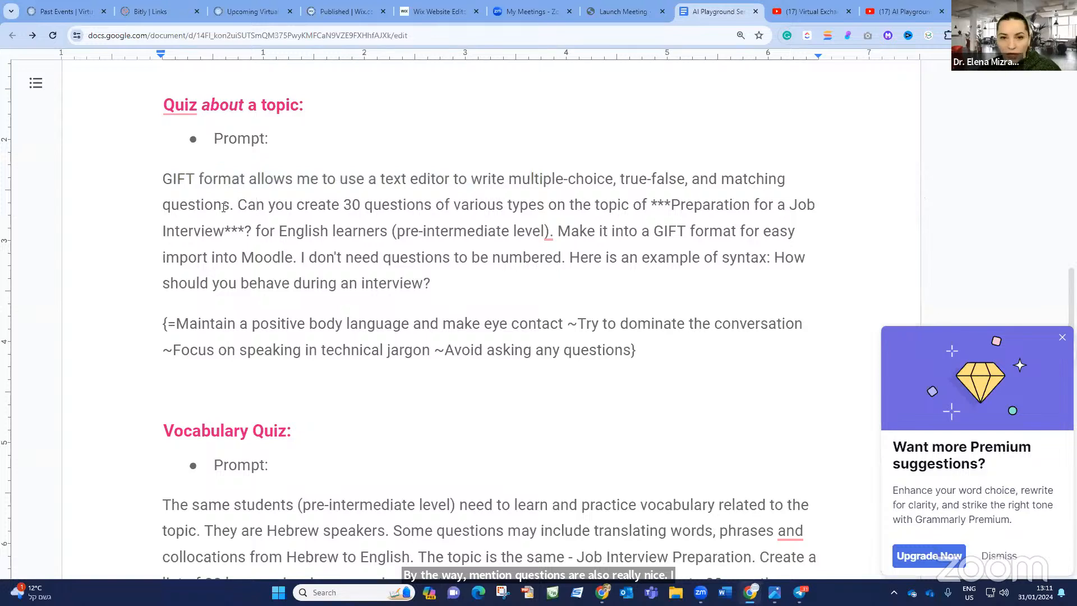
{"action": "left_click_drag", "start_coordinate": [163, 178], "coordinate": [239, 220]}
{"action": "key", "text": "ctrl+c"}
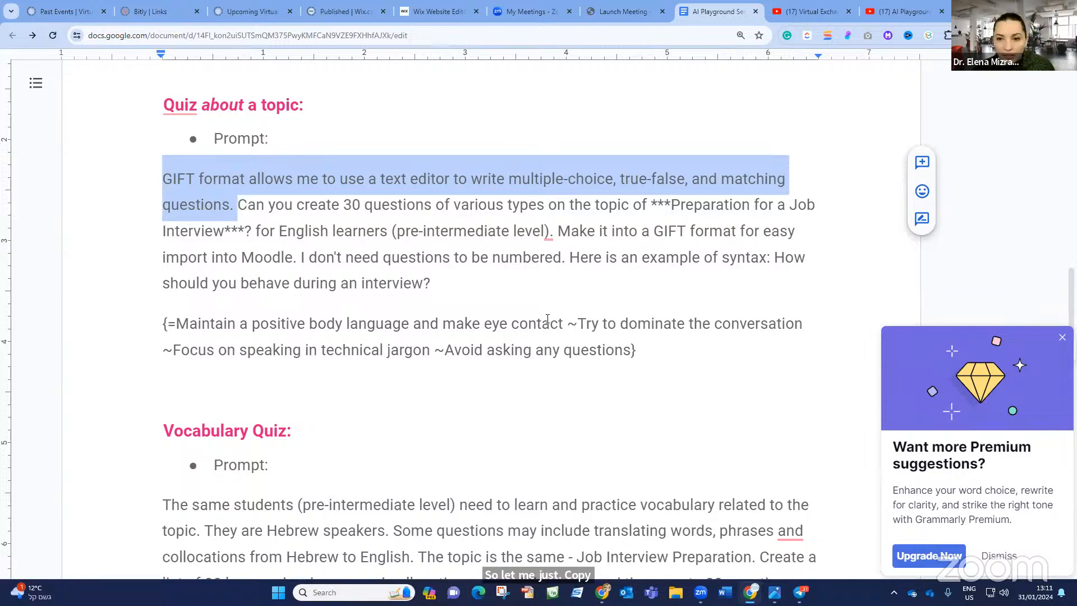
Switch back to ChatGPT and paste the copied GIFT format sentence into a new message.
{"action": "left_click", "coordinate": [603, 593]}
{"action": "left_click", "coordinate": [580, 559]}
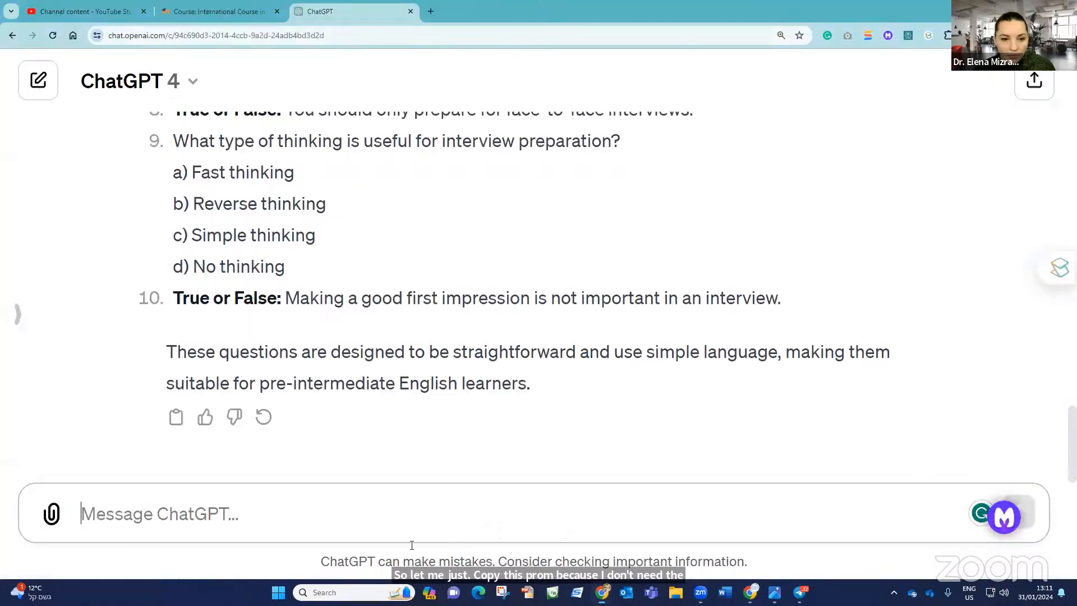
{"action": "left_click", "coordinate": [196, 514]}
{"action": "key", "text": "ctrl+v"}
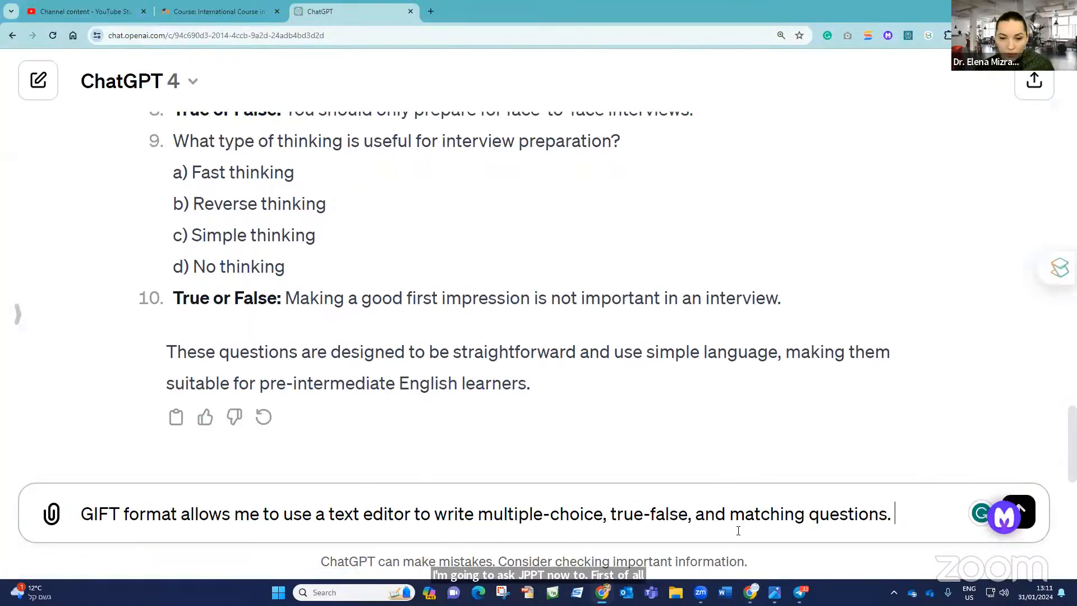
Continue the draft message after the GIFT format sentence with "Can you rewrite these questions in".
{"action": "type", "text": "Ccan you"}
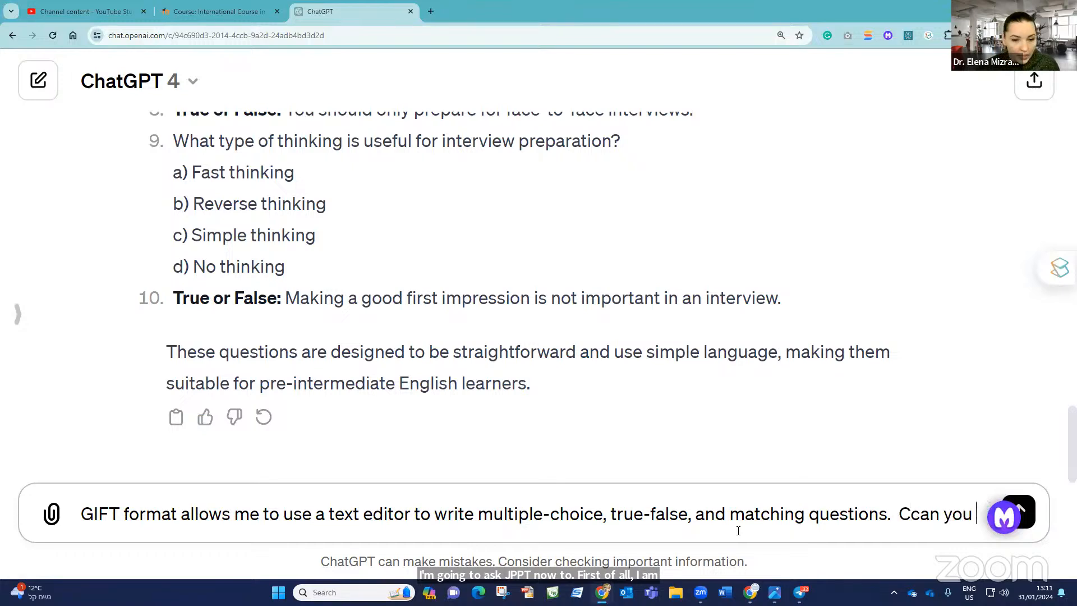
{"action": "key", "text": "Left"}
{"action": "key", "text": "Left"}
{"action": "key", "text": "Left"}
{"action": "key", "text": "Left"}
{"action": "key", "text": "Left"}
{"action": "key", "text": "Left"}
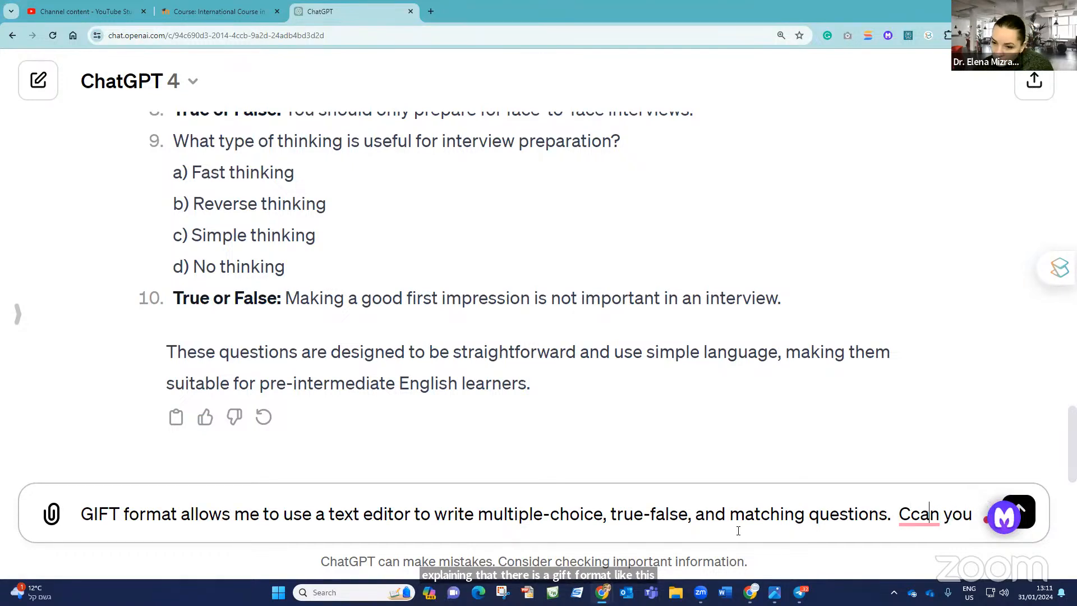
{"action": "key", "text": "BackSpace"}
{"action": "key", "text": "End"}
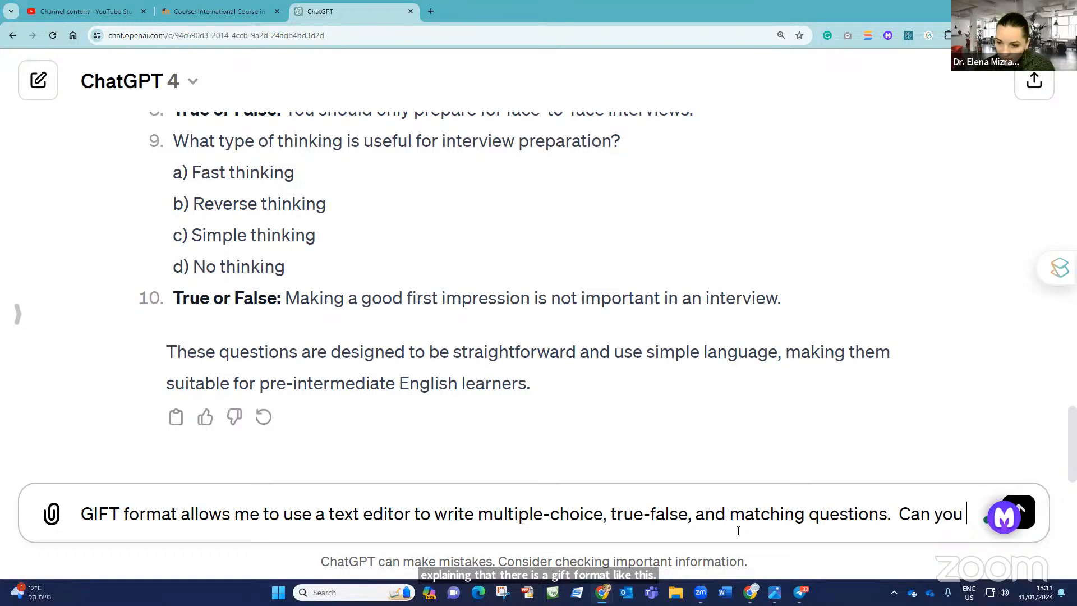
{"action": "type", "text": "re"}
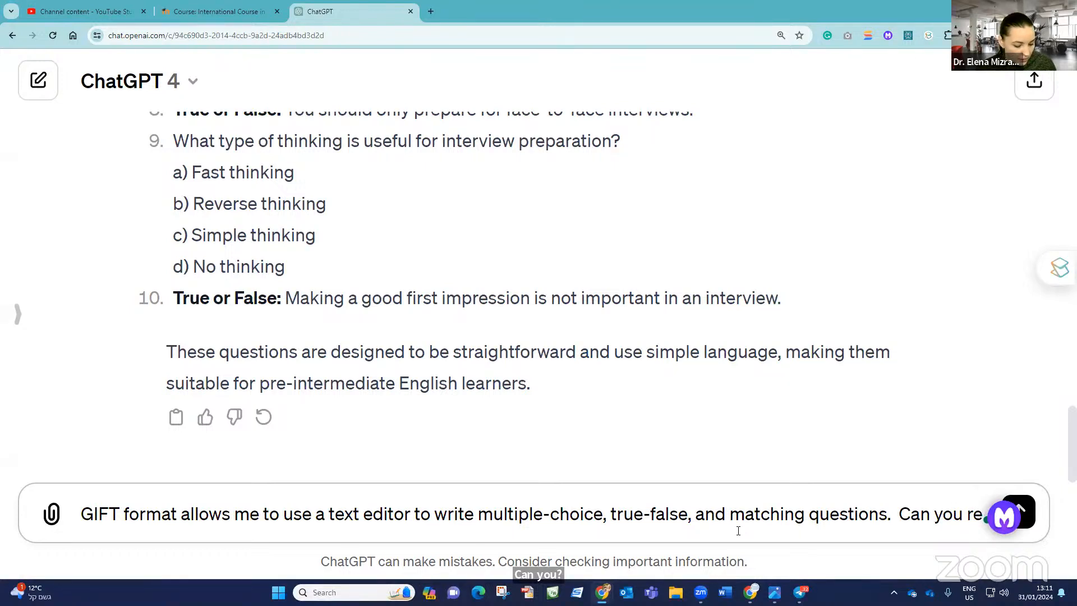
{"action": "type", "text": "write these"}
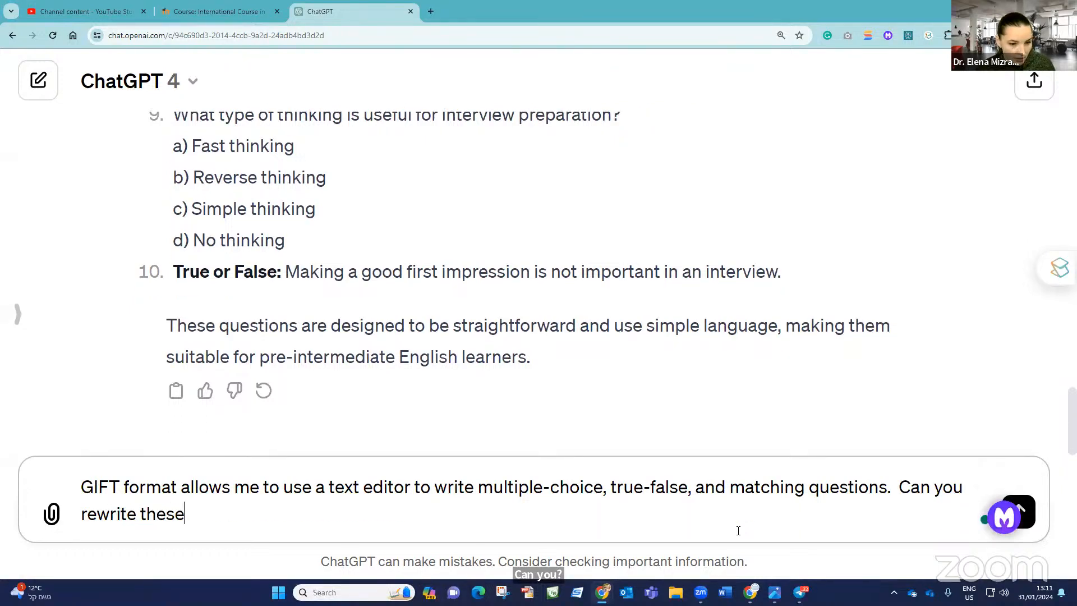
{"action": "type", "text": " questions in"}
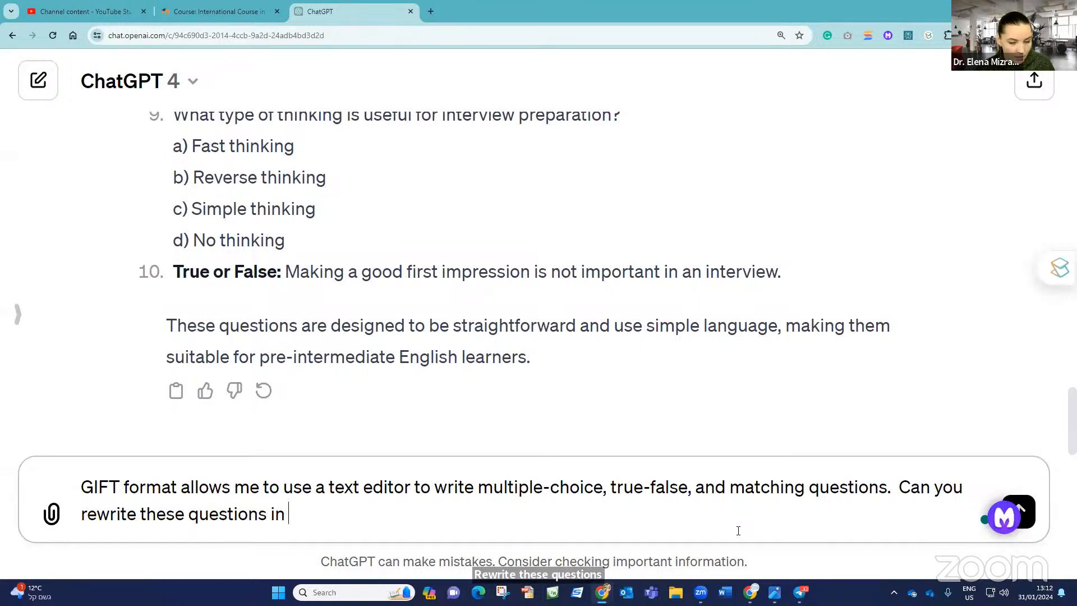
Switch to the Google Docs prompt document and examine the numbering and syntax instructions in the "Quiz about a topic" prompt.
{"action": "key", "text": "alt+Tab"}
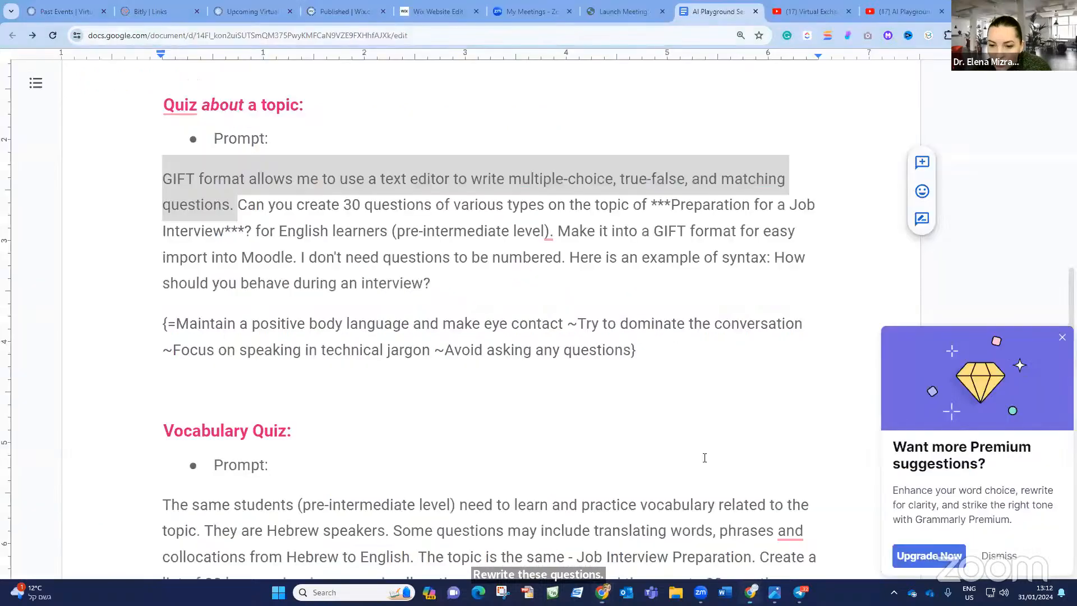
{"action": "left_click_drag", "start_coordinate": [576, 181], "coordinate": [573, 206]}
{"action": "left_click", "coordinate": [573, 240]}
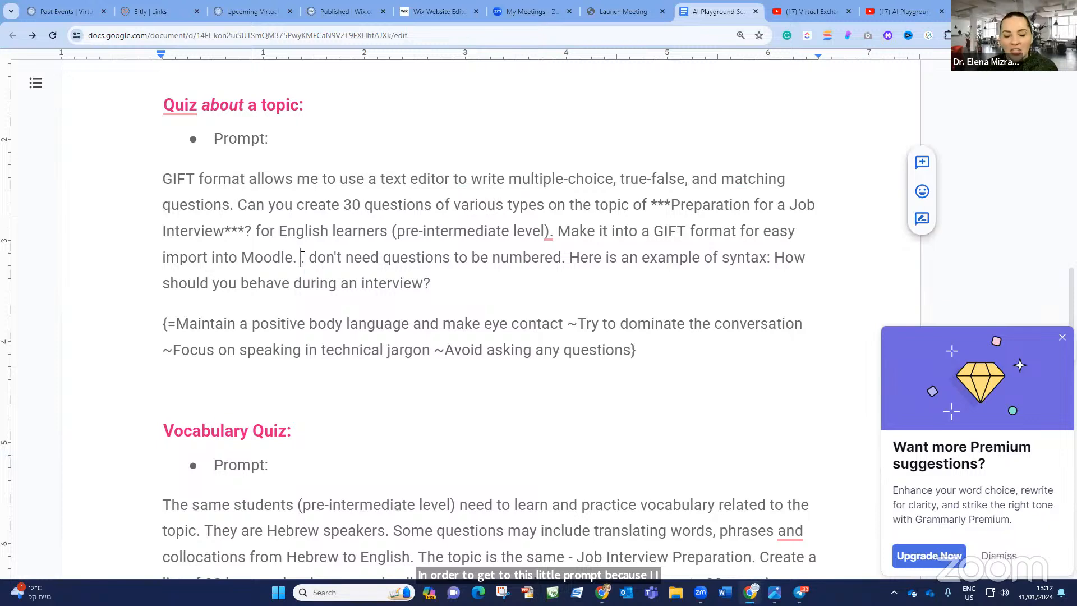
{"action": "left_click_drag", "start_coordinate": [301, 258], "coordinate": [565, 258]}
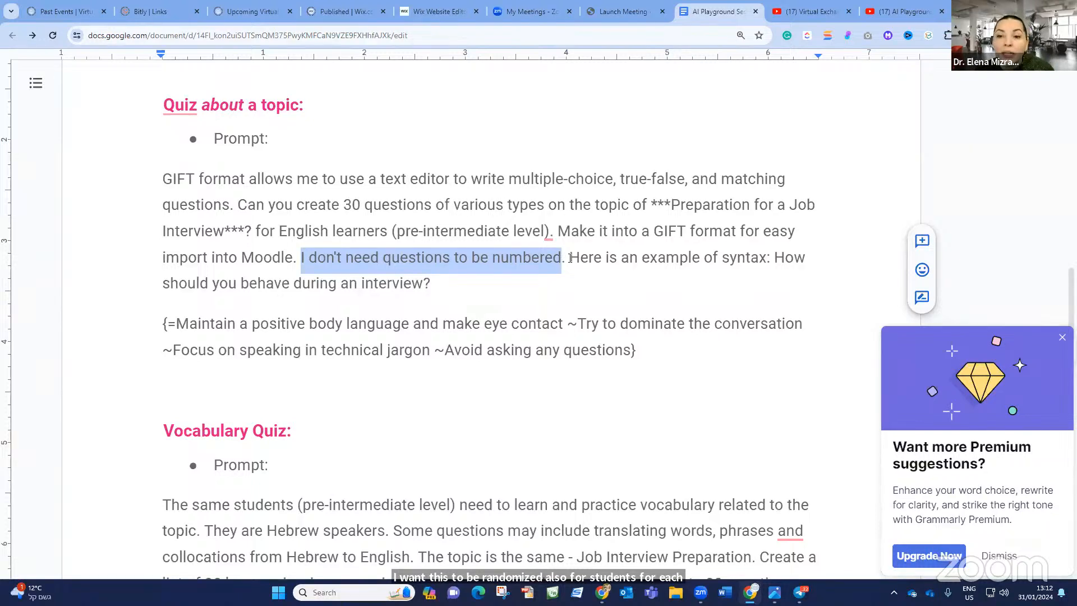
{"action": "left_click", "coordinate": [589, 258]}
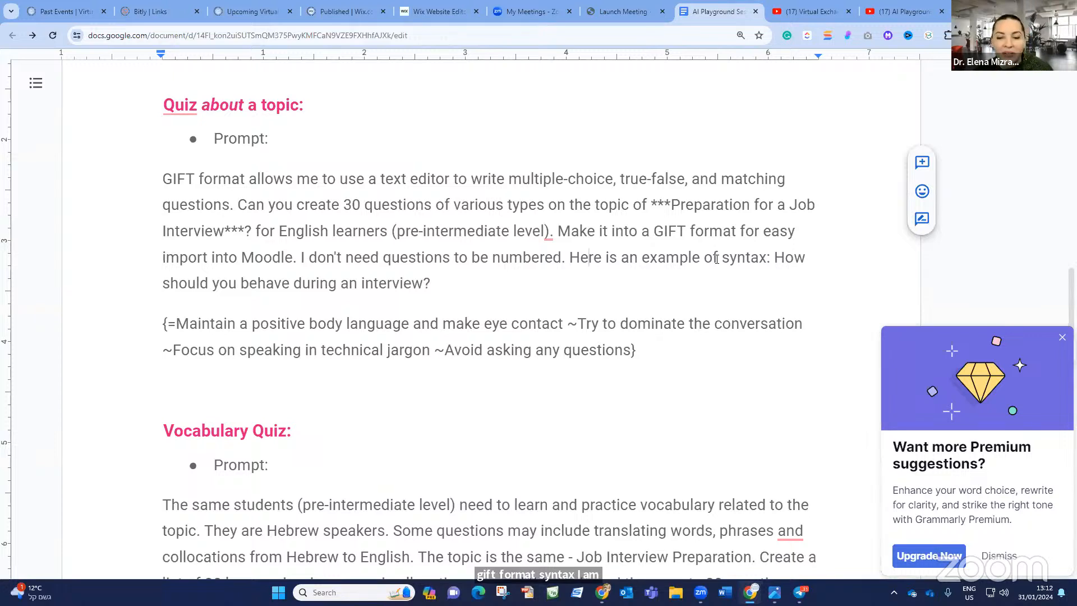
Copy the prompt from "Make it into a GIFT format" through the syntax example, append "GIFT format?" and the copied text to the ChatGPT draft, and send it.
{"action": "left_click_drag", "start_coordinate": [640, 352], "coordinate": [552, 237]}
{"action": "key", "text": "ctrl+c"}
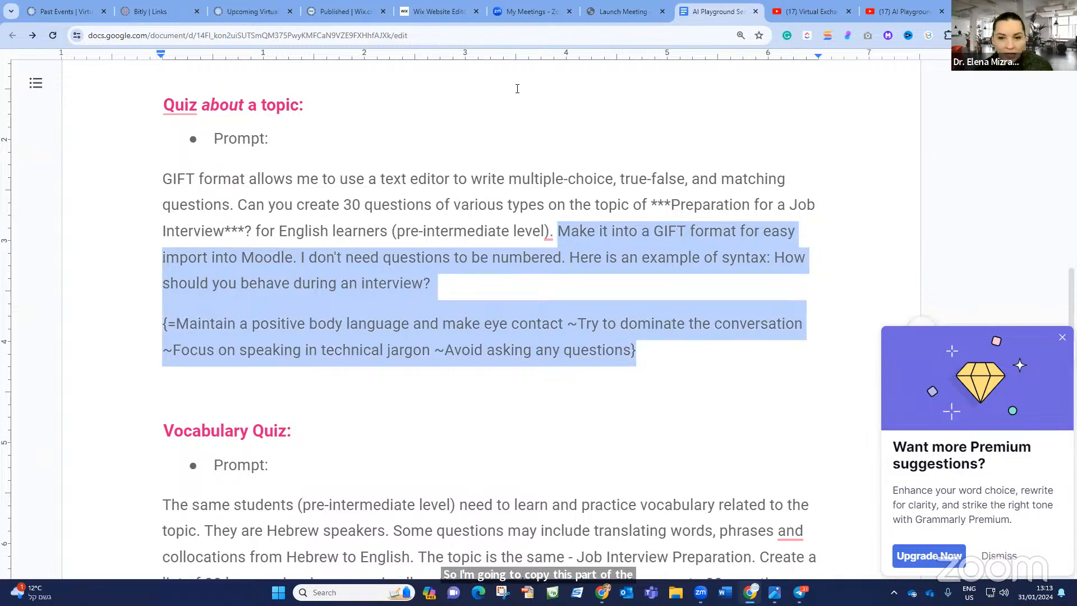
{"action": "left_click", "coordinate": [602, 592]}
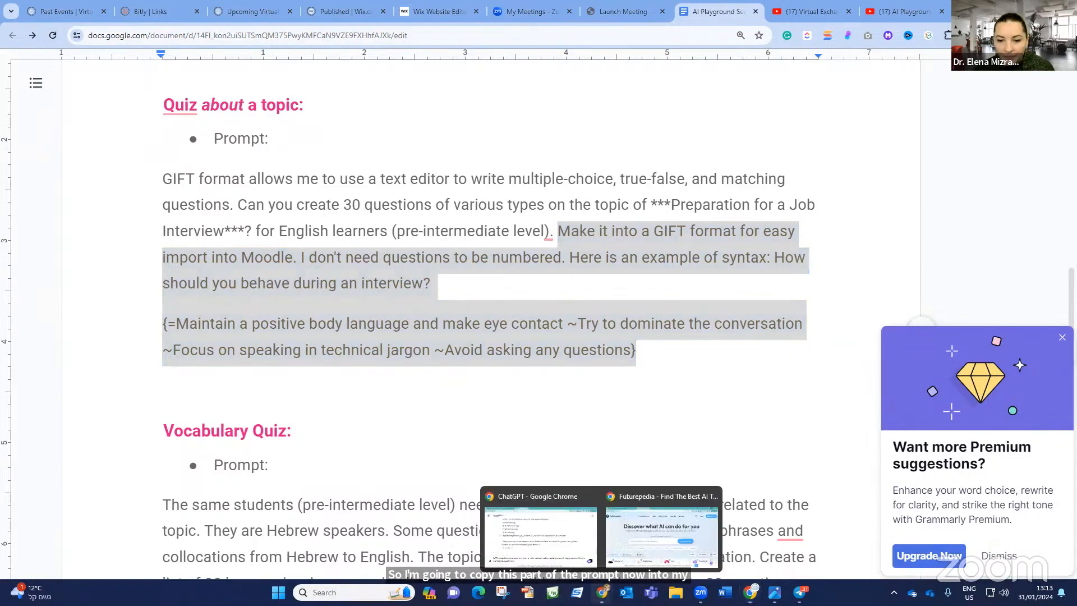
{"action": "left_click", "coordinate": [540, 533]}
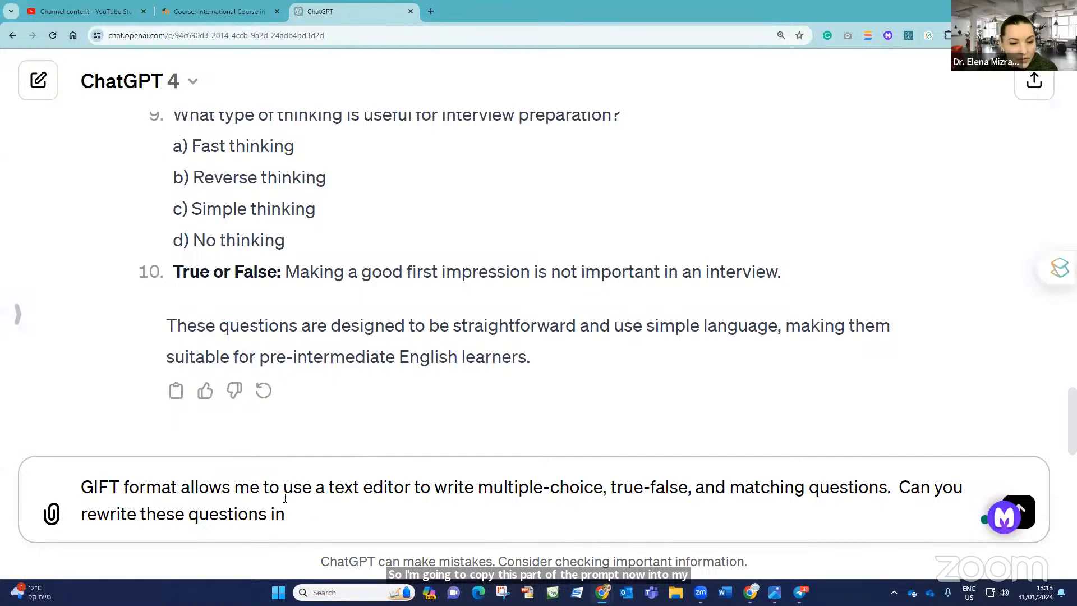
{"action": "type", "text": "GIFT format?"}
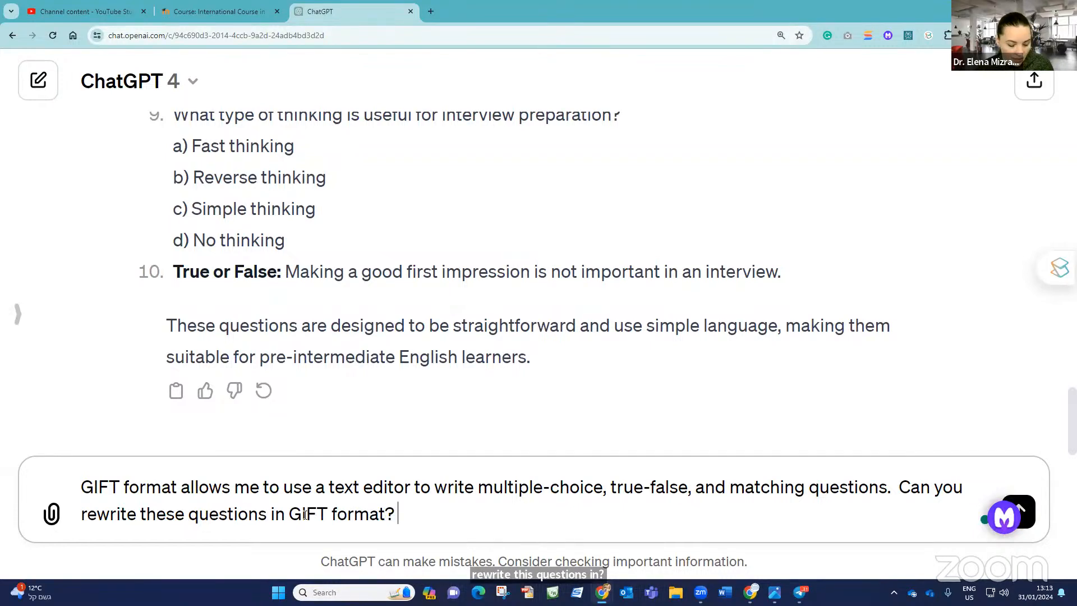
{"action": "key", "text": "ctrl+v"}
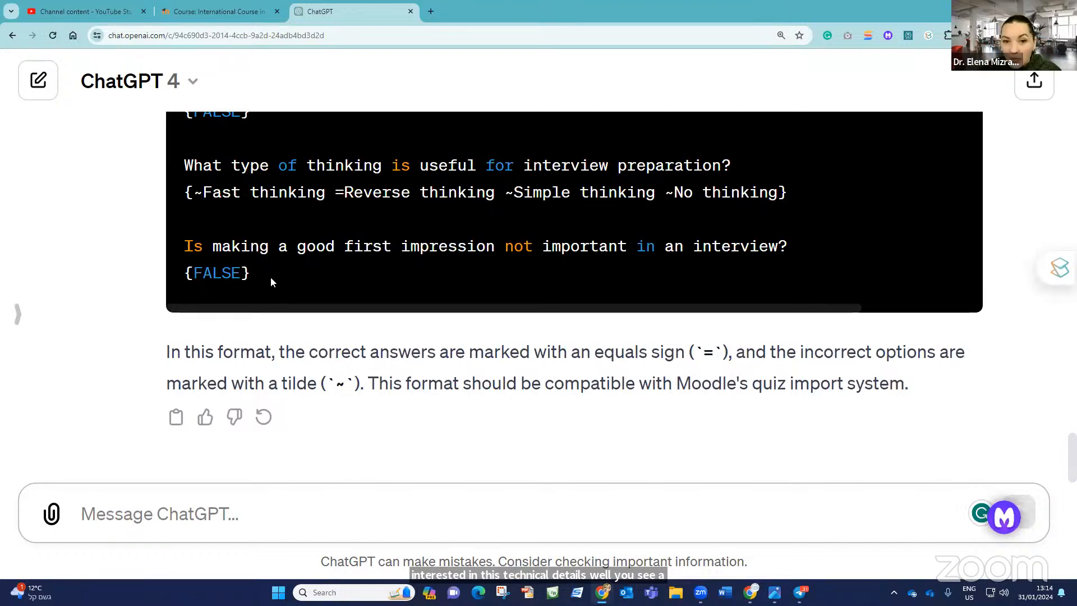
Review the generated GIFT questions in ChatGPT's reply, checking how correct answers and distractors are marked.
{"action": "scroll", "coordinate": [270, 279], "scroll_direction": "up", "scroll_amount": 2}
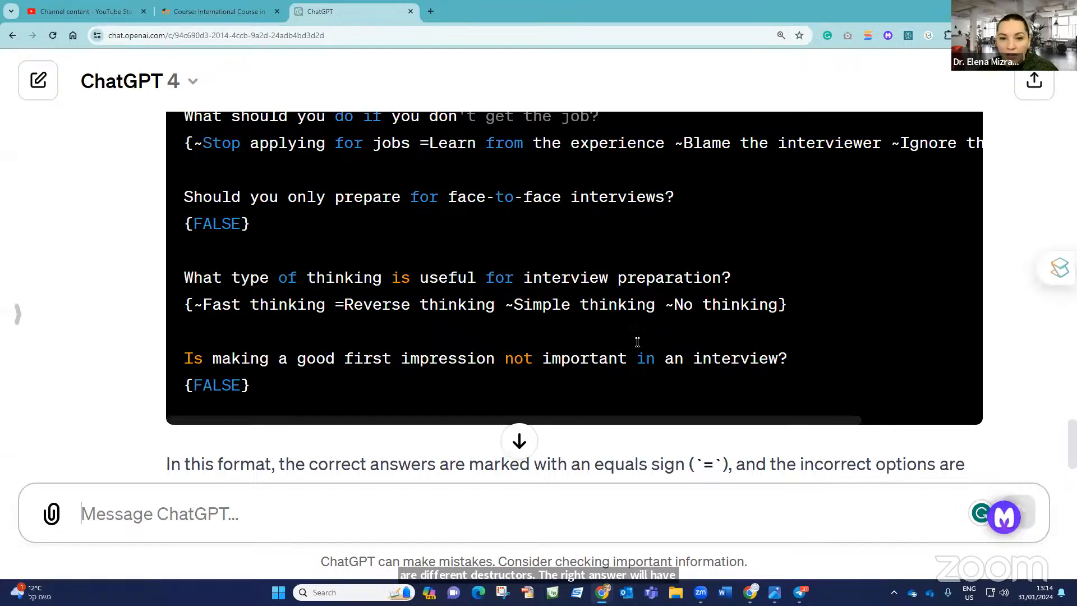
{"action": "scroll", "coordinate": [354, 297], "scroll_direction": "up", "scroll_amount": 2}
{"action": "scroll", "coordinate": [443, 303], "scroll_direction": "up", "scroll_amount": 5}
{"action": "scroll", "coordinate": [499, 325], "scroll_direction": "down", "scroll_amount": 8}
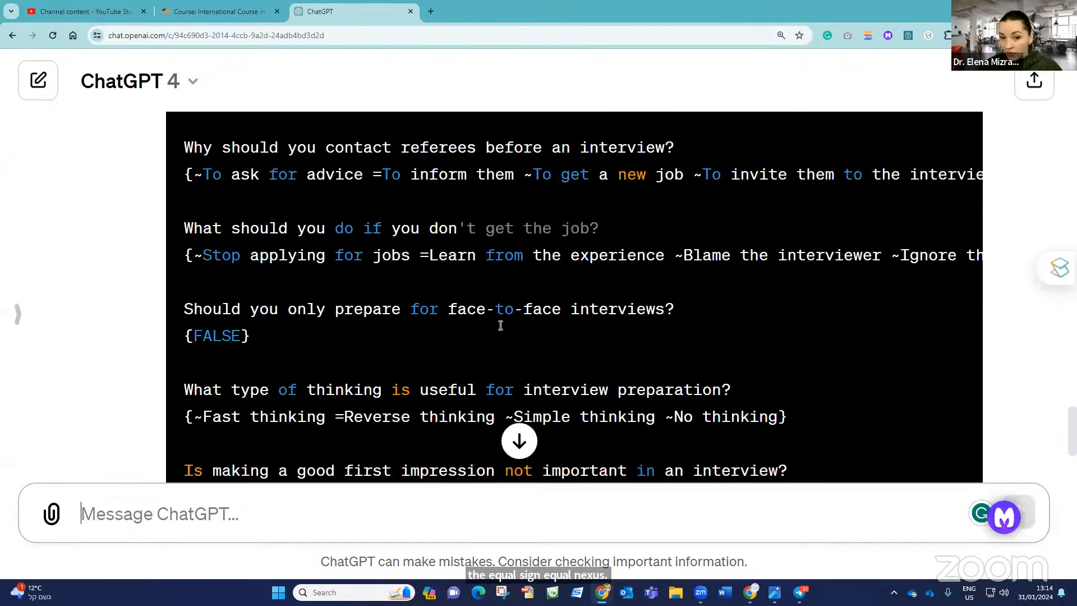
{"action": "scroll", "coordinate": [505, 368], "scroll_direction": "up", "scroll_amount": 2}
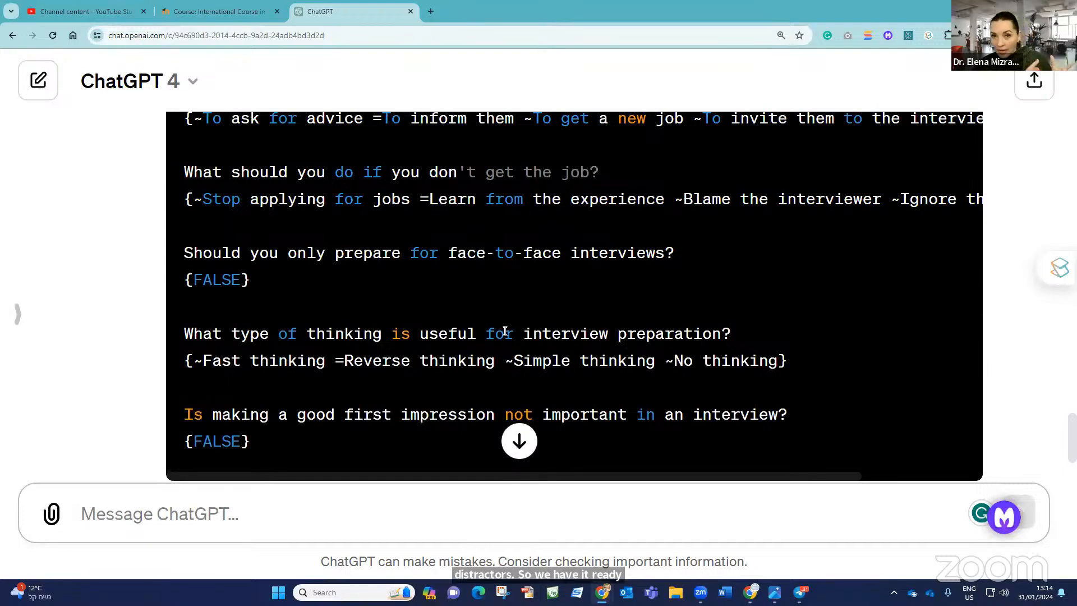
{"action": "scroll", "coordinate": [361, 224], "scroll_direction": "down", "scroll_amount": 3}
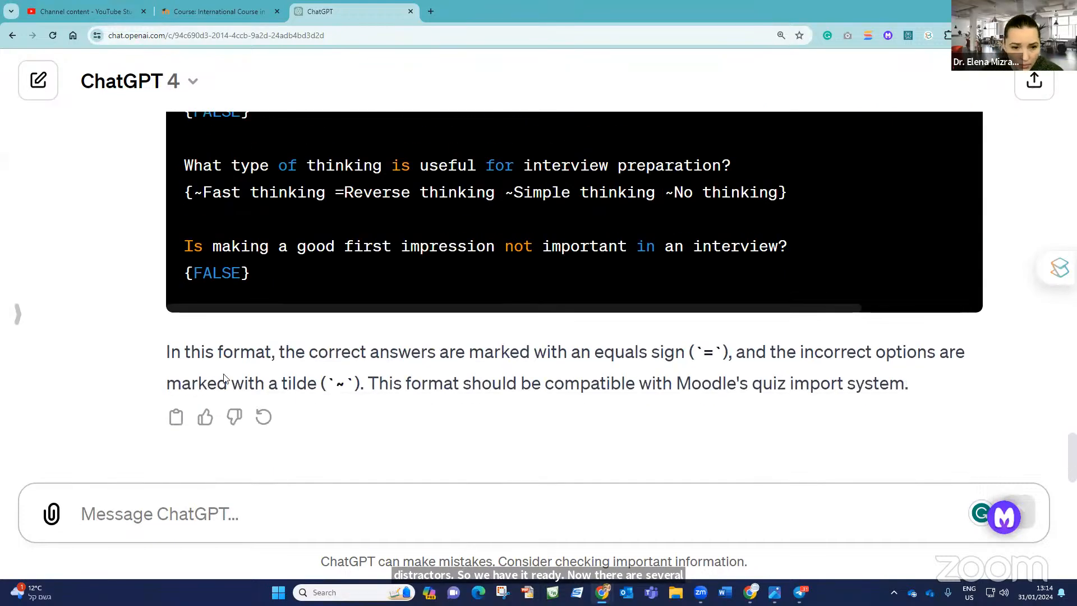
Ask ChatGPT "can you make it into a file which I can download?".
{"action": "type", "text": "can you "}
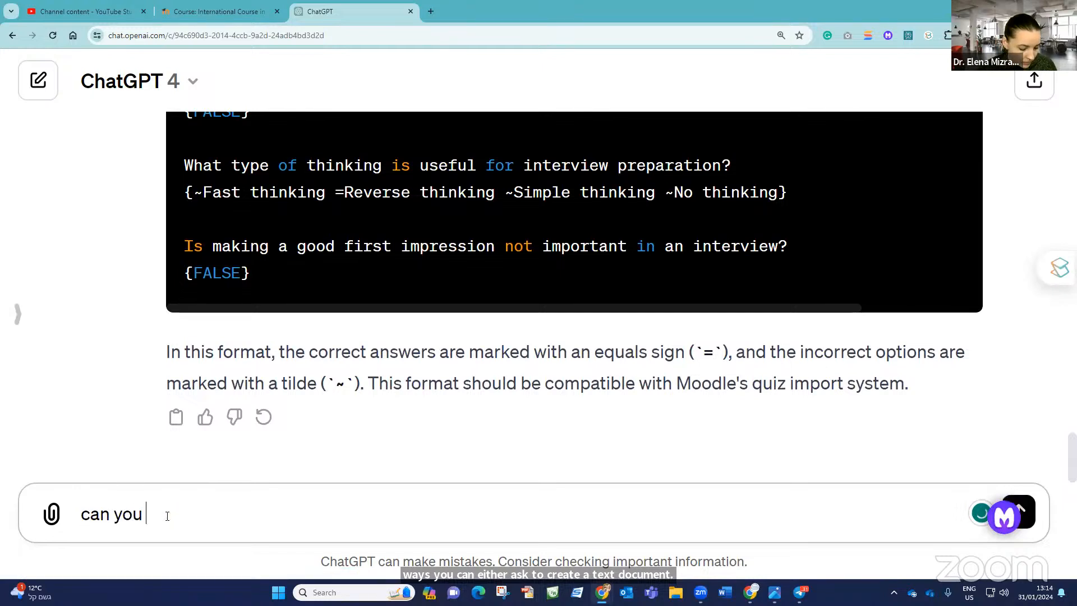
{"action": "type", "text": "make it a "}
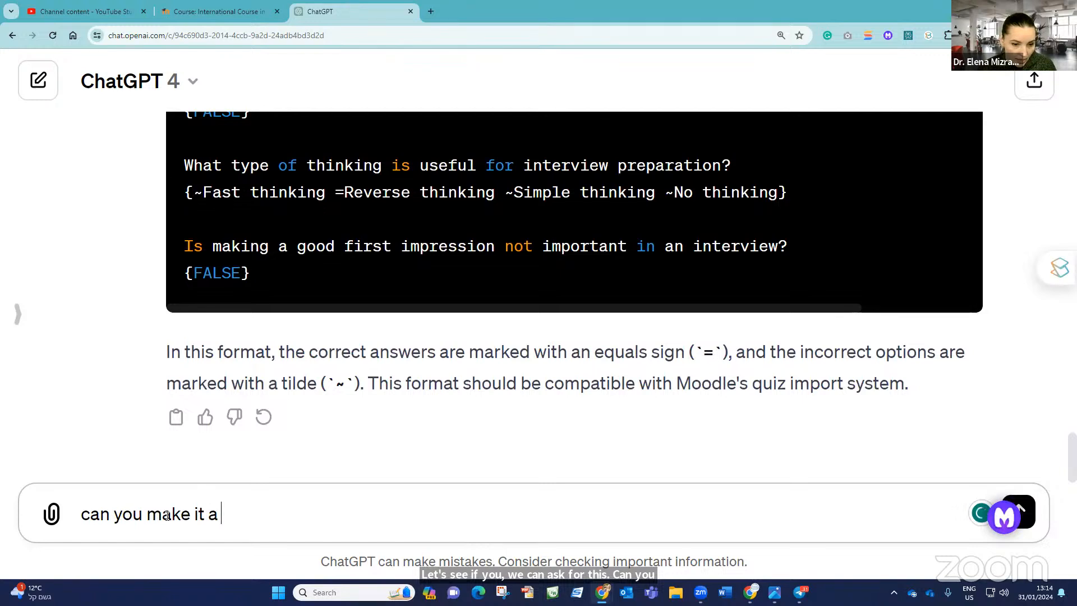
{"action": "type", "text": "file wh"}
{"action": "key", "text": "BackSpace"}
{"action": "key", "text": "BackSpace"}
{"action": "key", "text": "BackSpace"}
{"action": "key", "text": "BackSpace"}
{"action": "key", "text": "BackSpace"}
{"action": "key", "text": "BackSpace"}
{"action": "key", "text": "BackSpace"}
{"action": "type", "text": "into "}
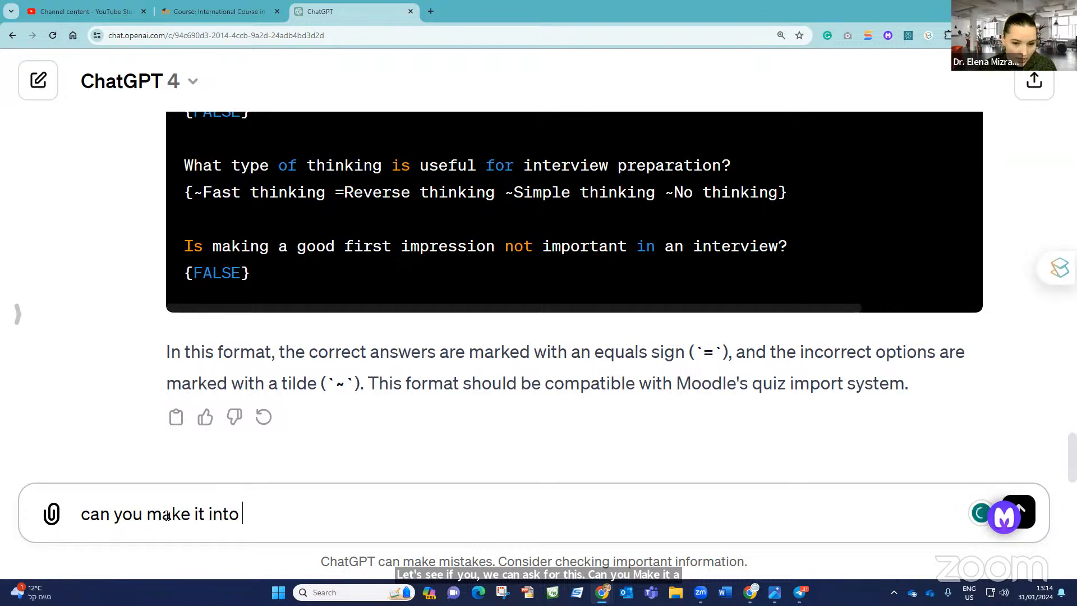
{"action": "type", "text": "a file w"}
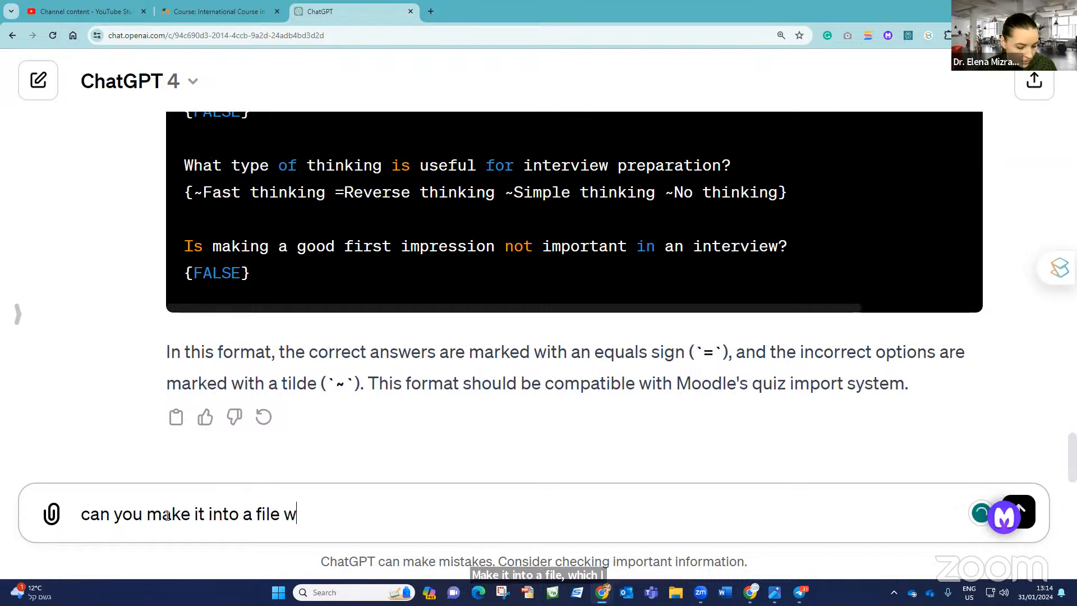
{"action": "type", "text": "hich I can download?"}
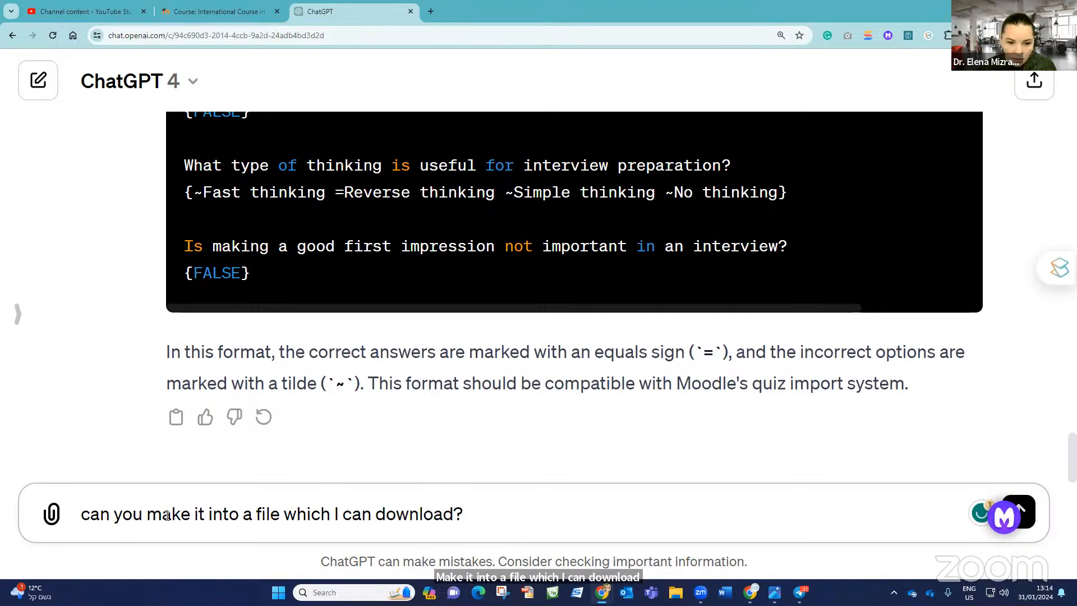
{"action": "key", "text": "Return"}
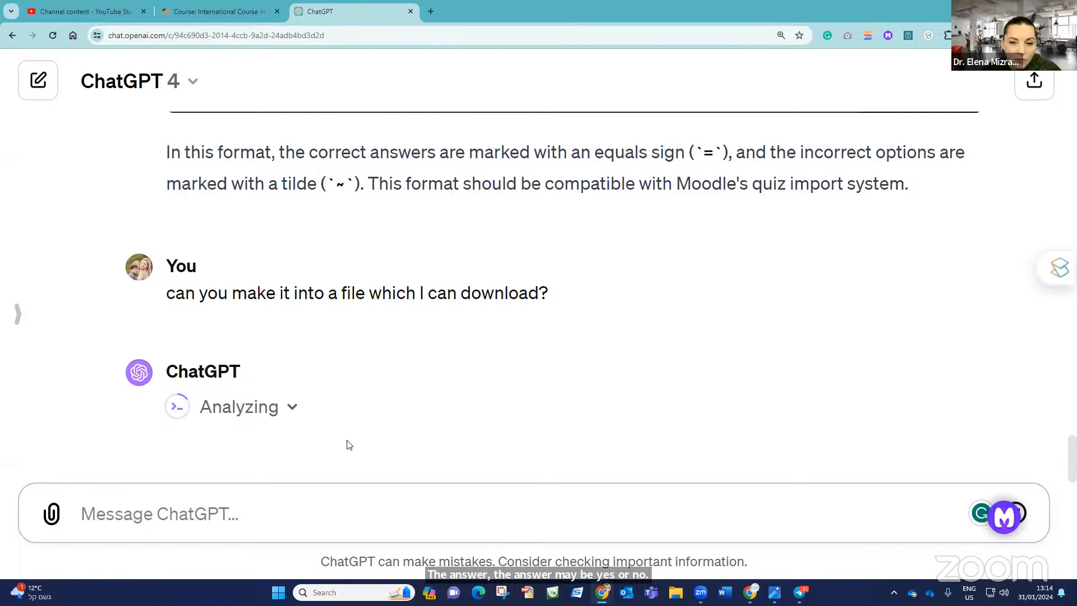
Copy the GIFT code block from ChatGPT's reply and paste it into a new Notepad tab.
{"action": "scroll", "coordinate": [669, 343], "scroll_direction": "up", "scroll_amount": 15}
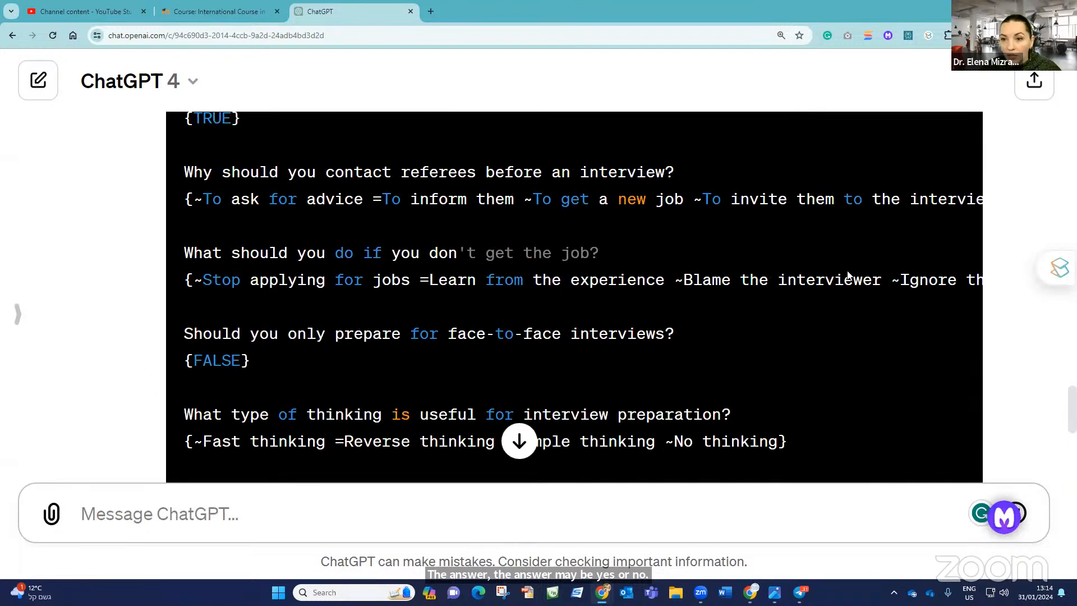
{"action": "left_click", "coordinate": [907, 391]}
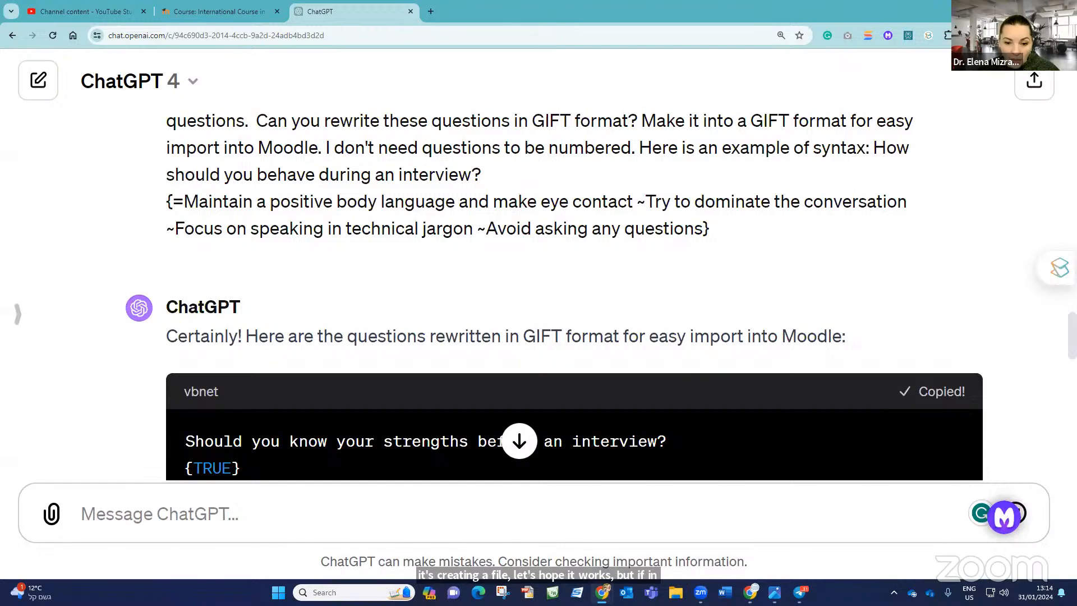
{"action": "left_click", "coordinate": [334, 593]}
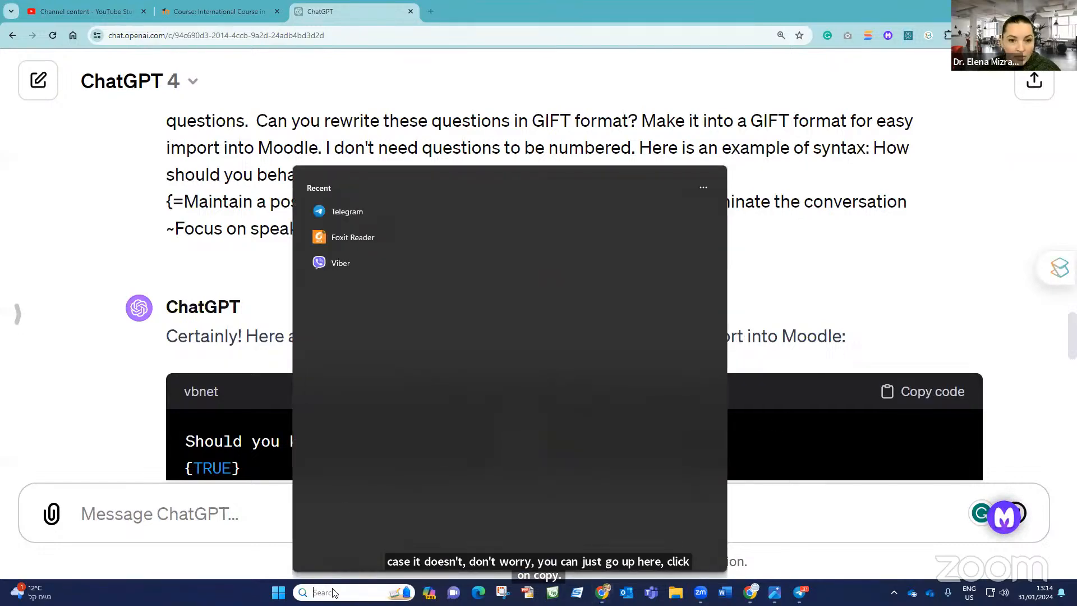
{"action": "type", "text": "no"}
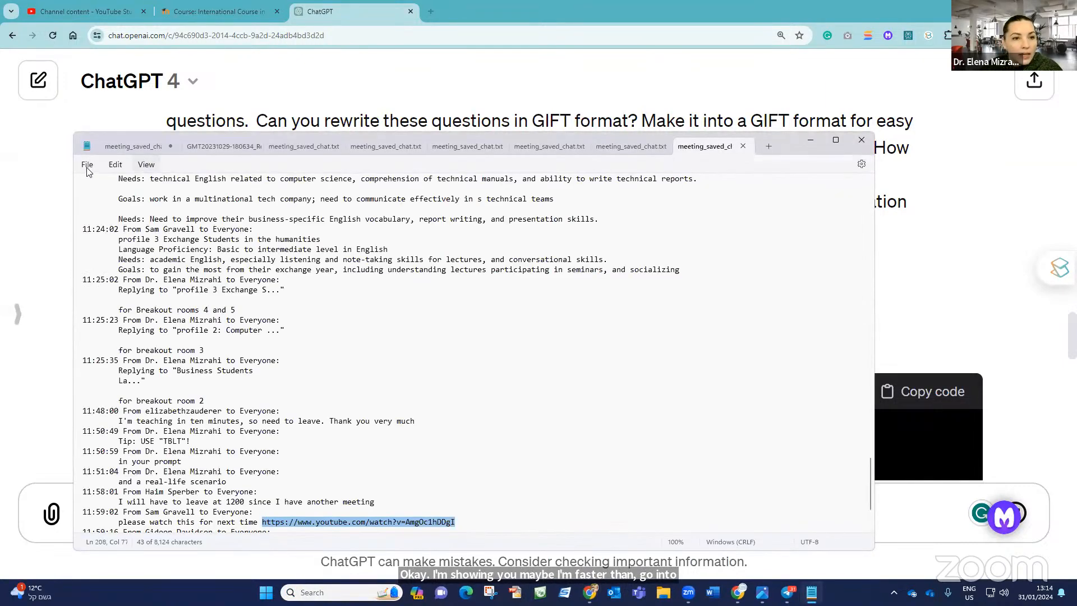
{"action": "left_click", "coordinate": [87, 165]}
{"action": "left_click", "coordinate": [104, 185]}
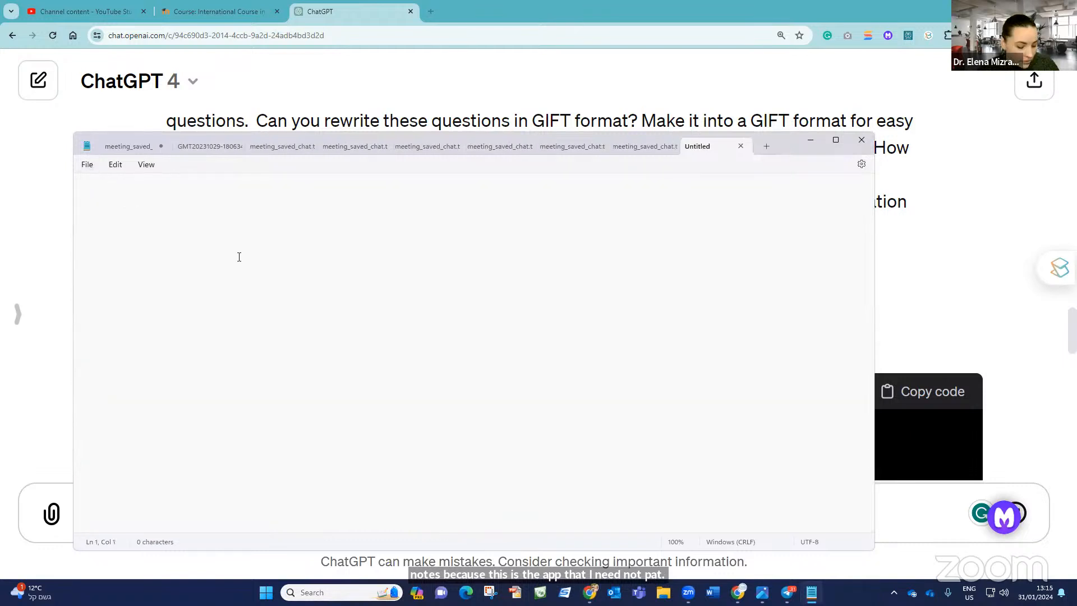
{"action": "key", "text": "ctrl+v"}
Start saving the pasted questions and browse to the 31.1.24 folder inside AI Playground.
{"action": "left_click", "coordinate": [87, 165]}
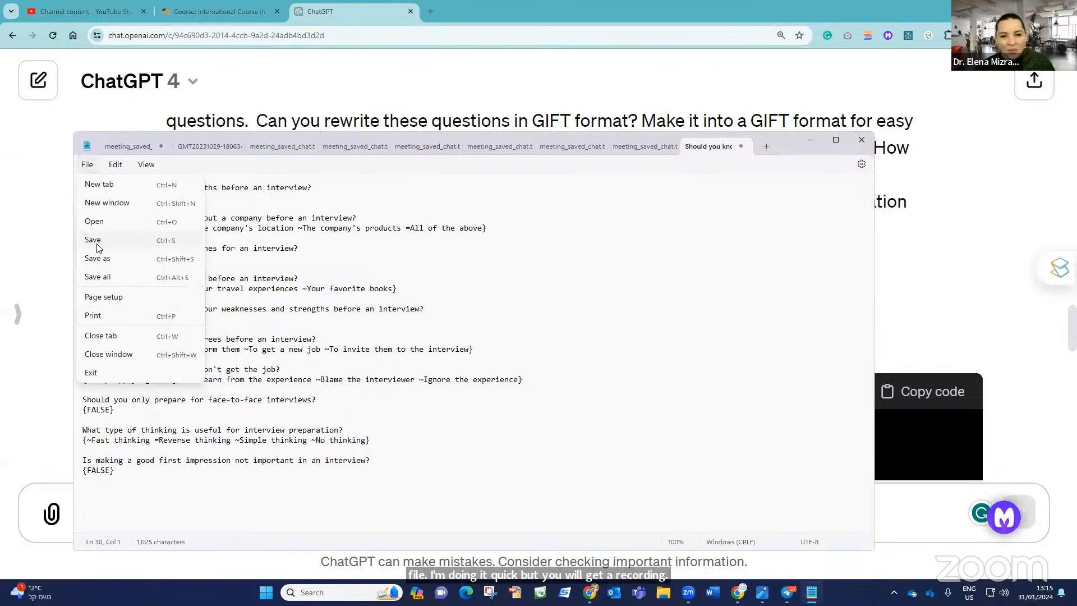
{"action": "left_click", "coordinate": [708, 281]}
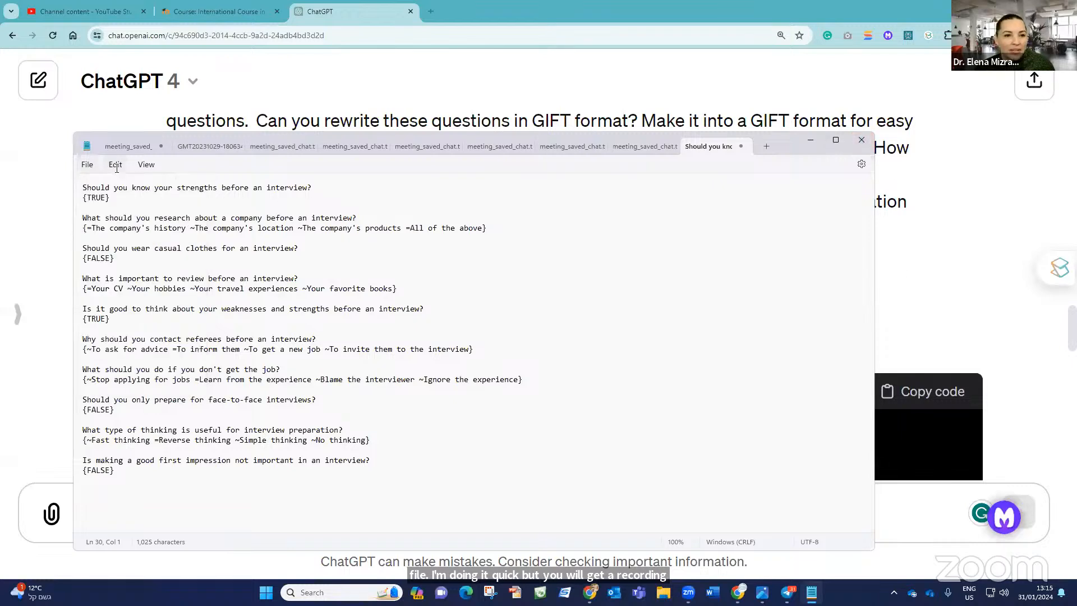
{"action": "left_click", "coordinate": [116, 169]}
{"action": "mouse_move", "coordinate": [93, 169]}
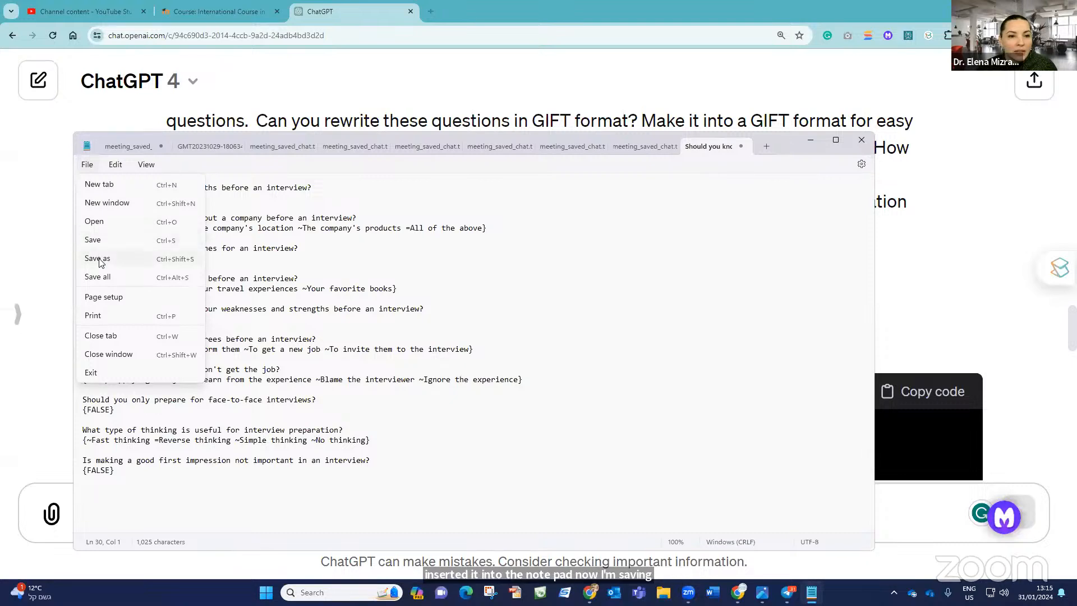
{"action": "left_click", "coordinate": [94, 240]}
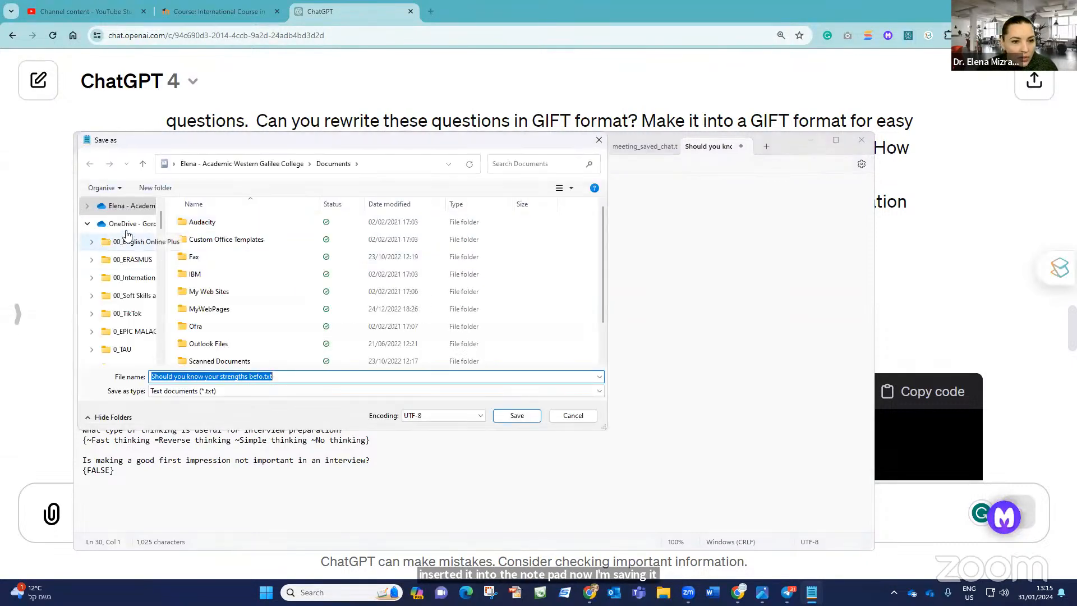
{"action": "scroll", "coordinate": [134, 260], "scroll_direction": "down", "scroll_amount": 5}
{"action": "scroll", "coordinate": [135, 262], "scroll_direction": "up", "scroll_amount": 6}
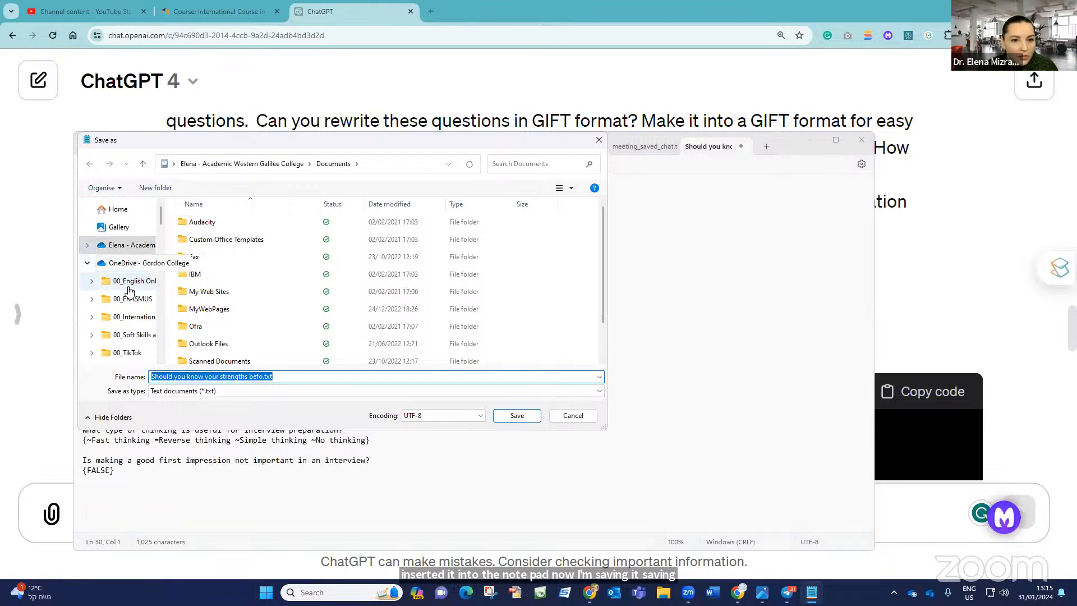
{"action": "left_click", "coordinate": [128, 284]}
{"action": "double_click", "coordinate": [230, 275]}
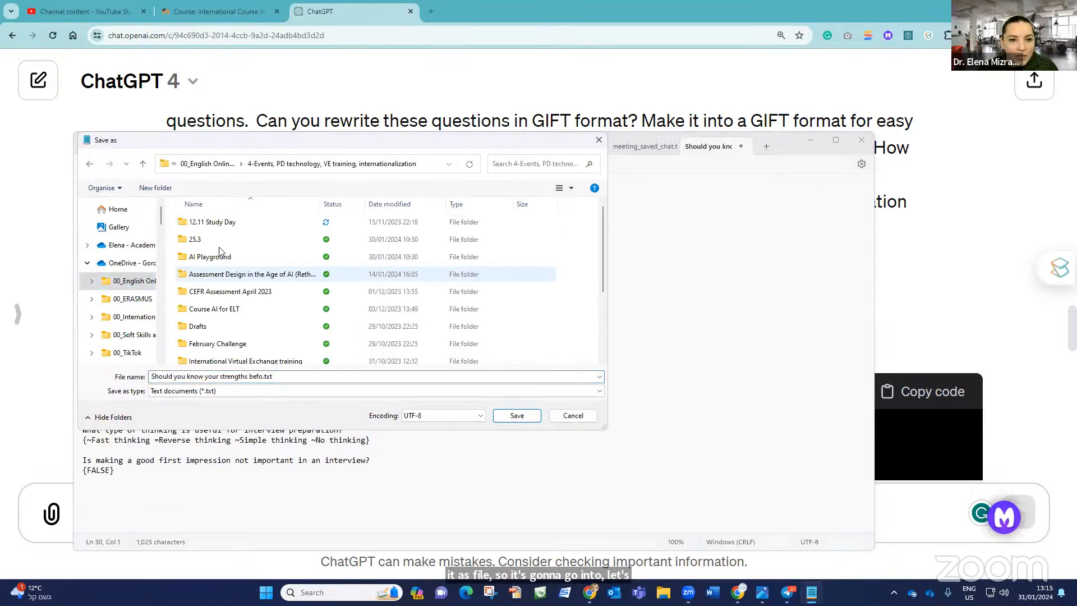
{"action": "double_click", "coordinate": [213, 256]}
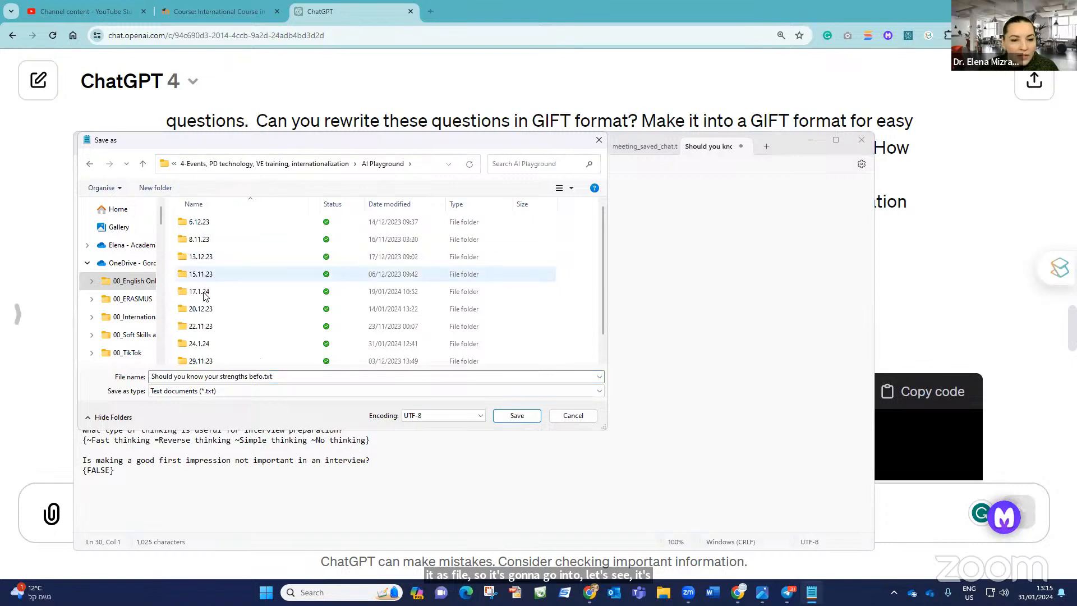
{"action": "scroll", "coordinate": [202, 263], "scroll_direction": "down", "scroll_amount": 1}
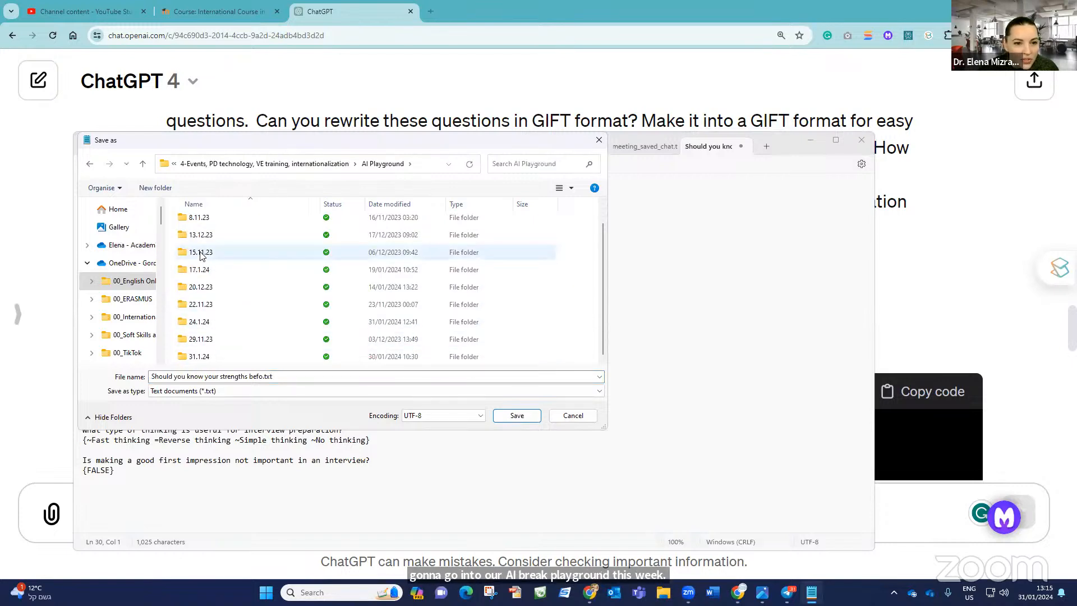
{"action": "double_click", "coordinate": [199, 357]}
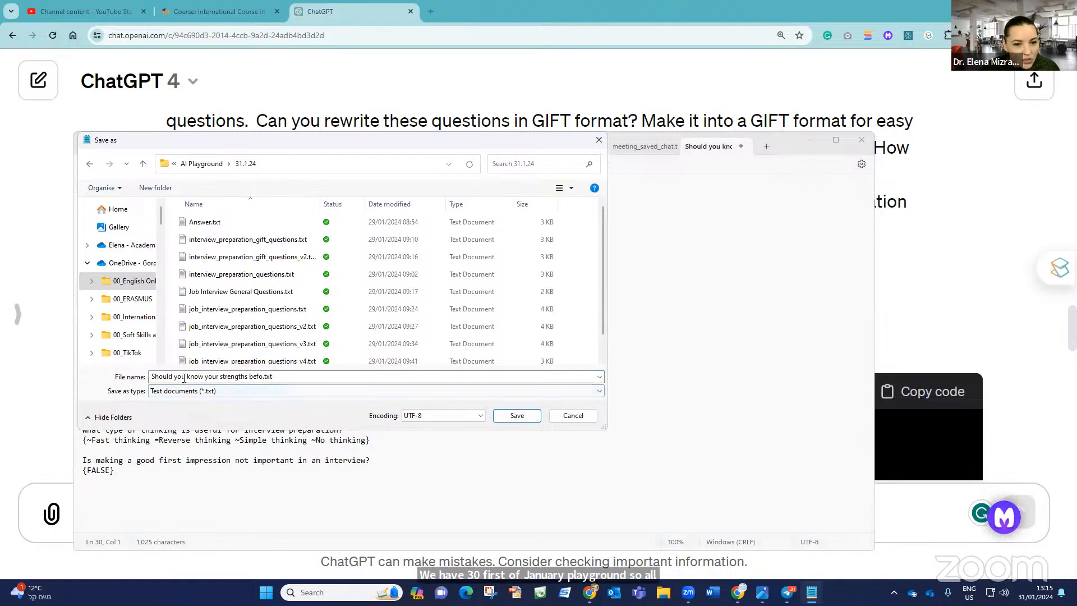
Name the text file "file for Moodle.txt" and save it.
{"action": "double_click", "coordinate": [264, 377]}
{"action": "left_click", "coordinate": [151, 376]}
{"action": "left_click_drag", "start_coordinate": [152, 376], "coordinate": [262, 376]}
{"action": "type", "text": "f"}
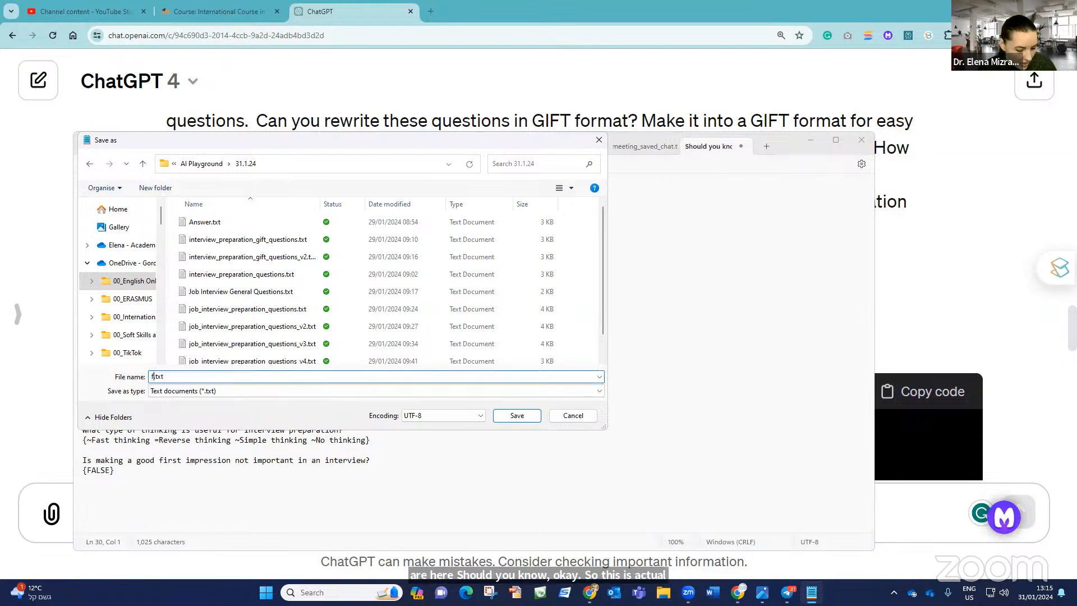
{"action": "type", "text": "il"}
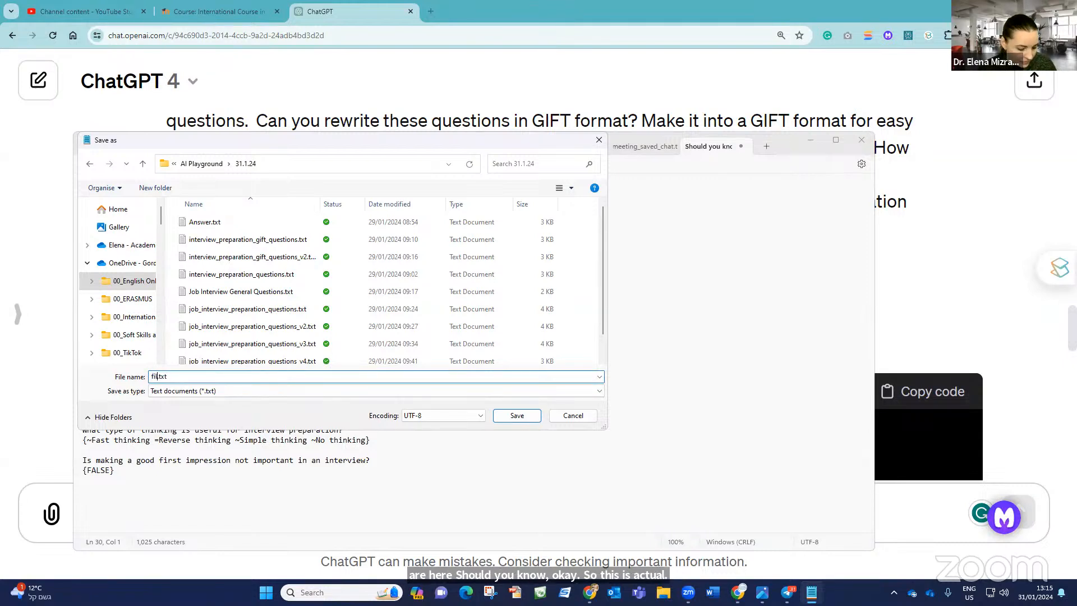
{"action": "type", "text": "e for Moodle"}
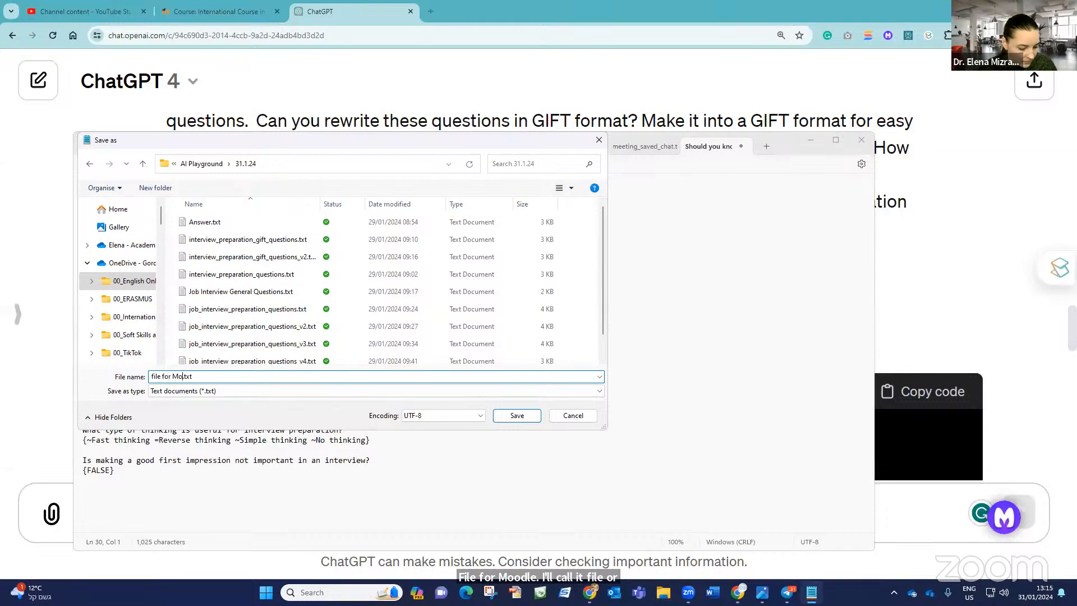
{"action": "left_click", "coordinate": [512, 415]}
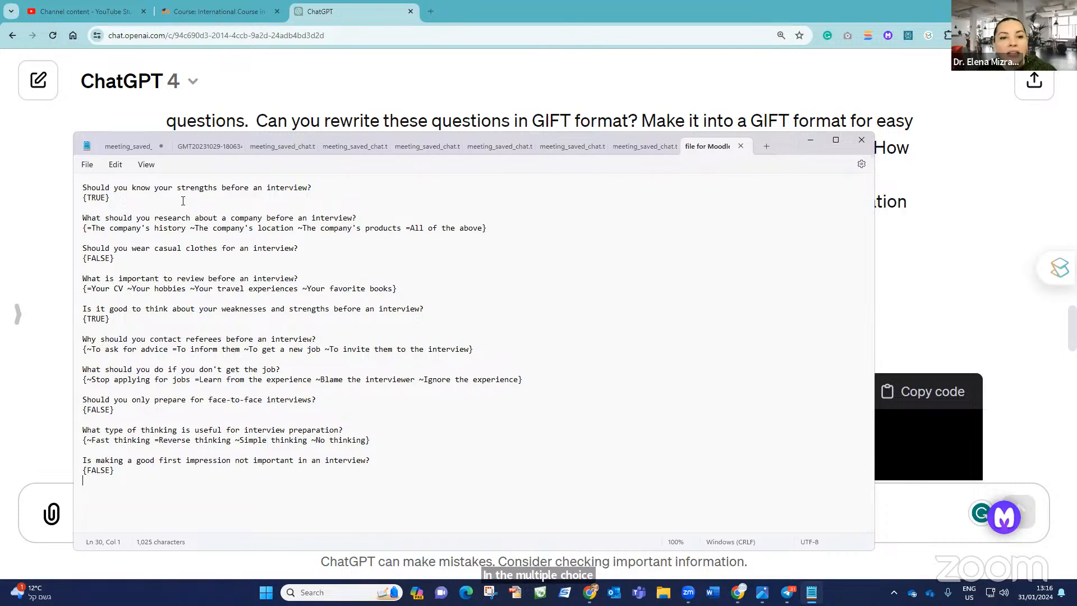
Minimize Notepad and look back at the original numbered multiple-choice and true/false questions in the ChatGPT conversation.
{"action": "left_click", "coordinate": [810, 139]}
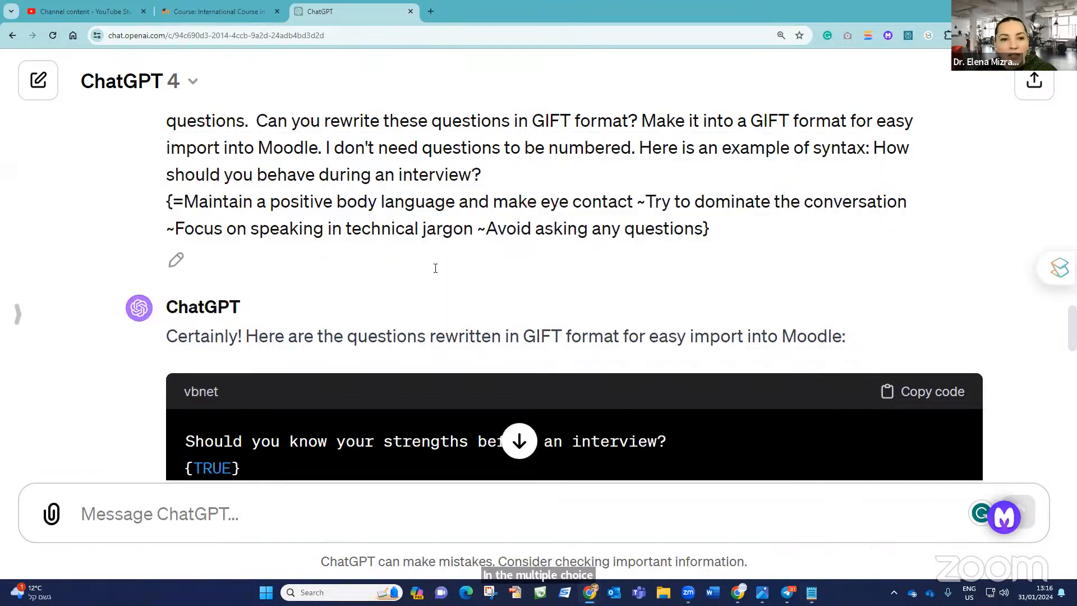
{"action": "scroll", "coordinate": [432, 292], "scroll_direction": "up", "scroll_amount": 15}
{"action": "scroll", "coordinate": [388, 298], "scroll_direction": "up", "scroll_amount": 3}
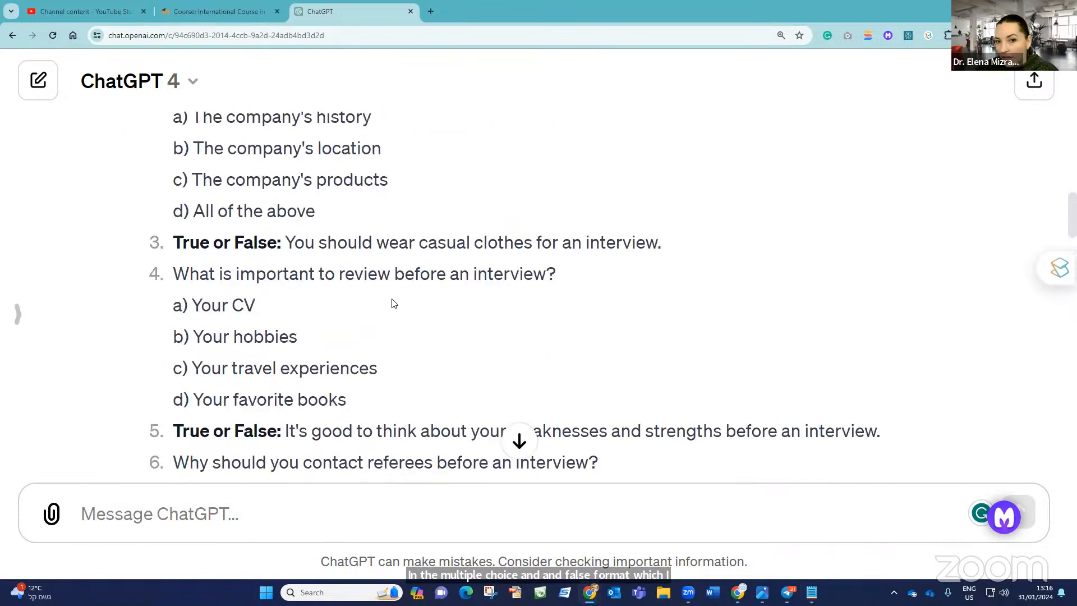
Review the GIFT format request and the rewritten questions in ChatGPT, along with the saved text file in Notepad.
{"action": "scroll", "coordinate": [413, 308], "scroll_direction": "down", "scroll_amount": 12}
{"action": "scroll", "coordinate": [438, 301], "scroll_direction": "down", "scroll_amount": 10}
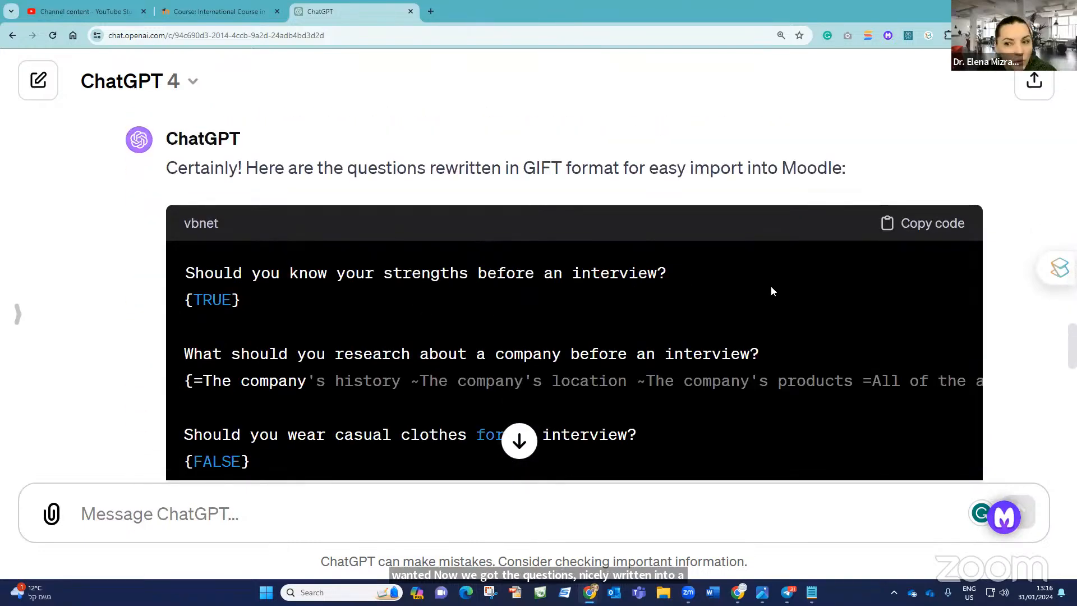
{"action": "scroll", "coordinate": [404, 247], "scroll_direction": "up", "scroll_amount": 4}
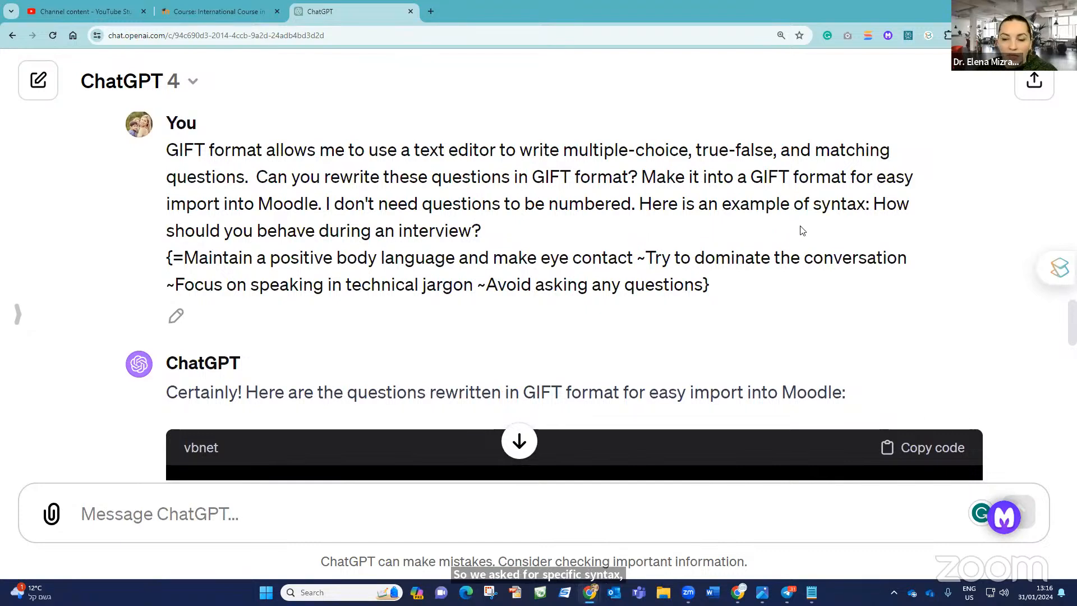
{"action": "scroll", "coordinate": [829, 201], "scroll_direction": "down", "scroll_amount": 5}
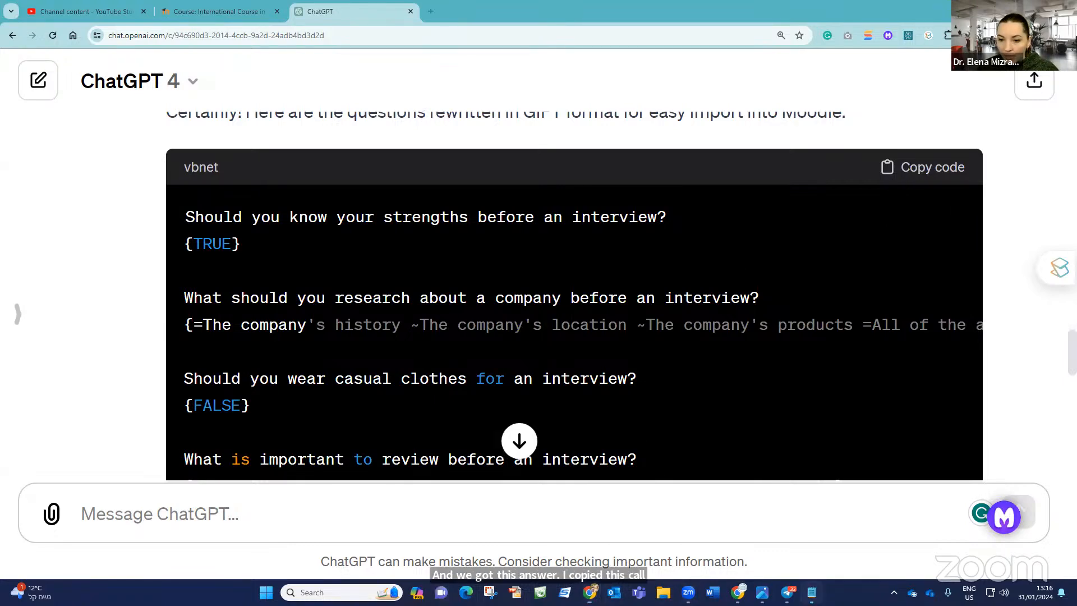
{"action": "left_click", "coordinate": [812, 592]}
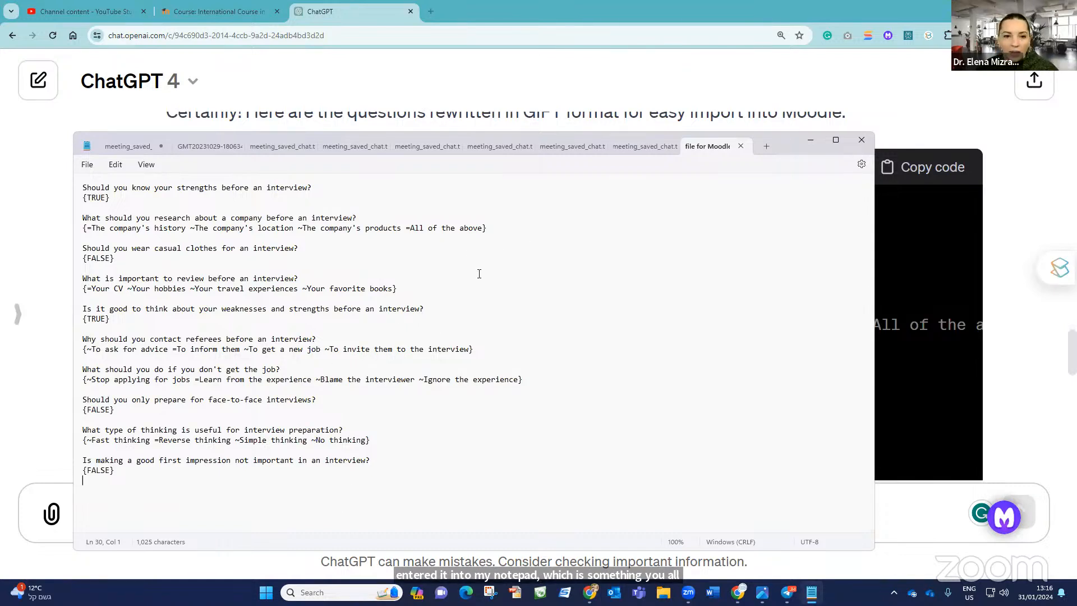
{"action": "left_click", "coordinate": [811, 139]}
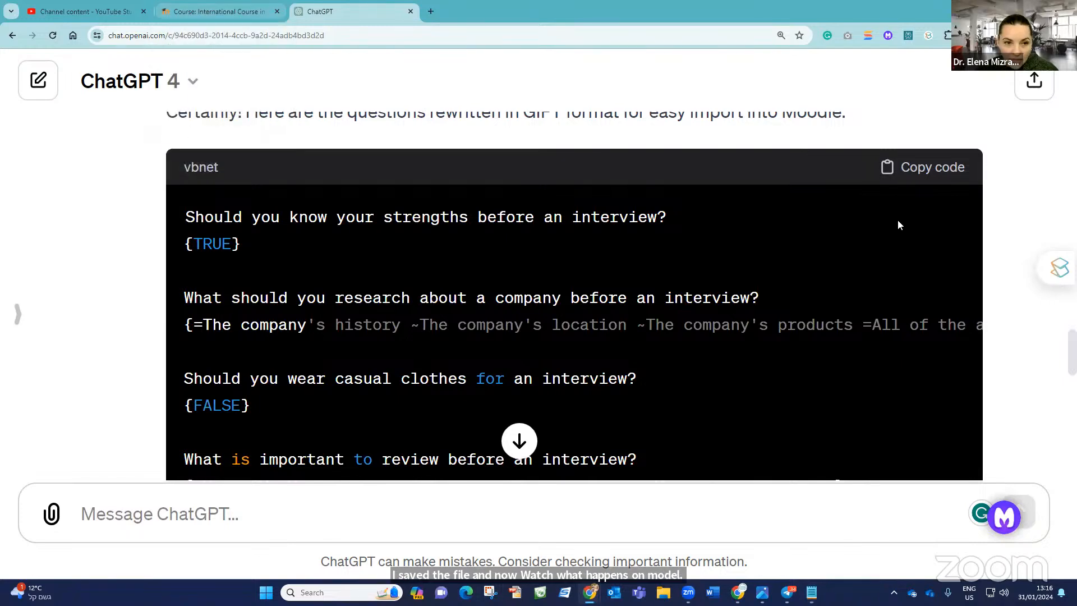
{"action": "scroll", "coordinate": [787, 429], "scroll_direction": "down", "scroll_amount": 10}
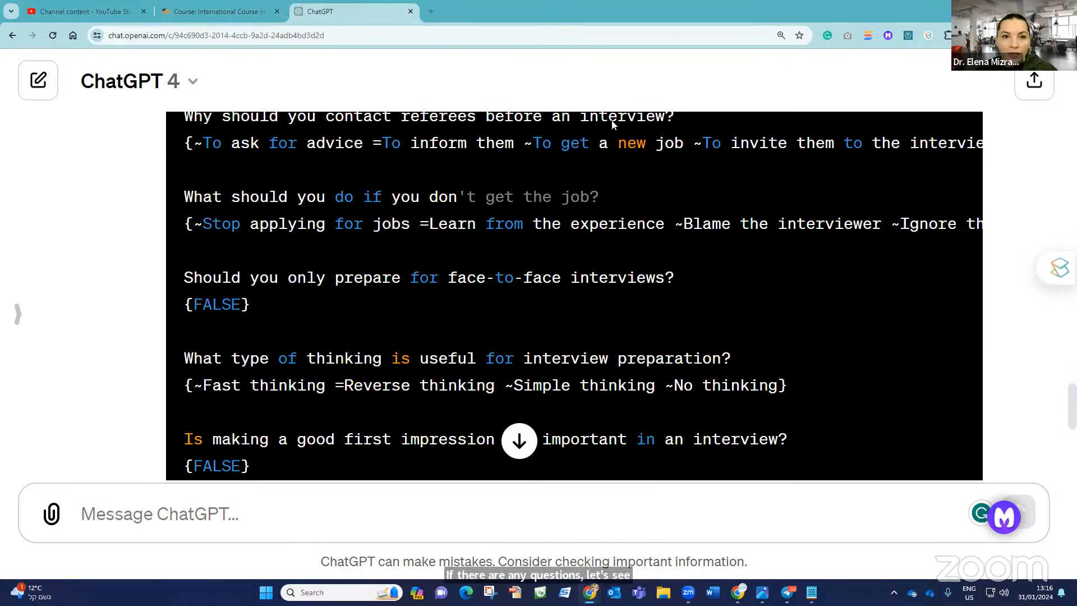
Switch to the Moodle course, collapse the General section and go to the expanded "How to build your job interview skills?" topic.
{"action": "left_click", "coordinate": [274, 9]}
{"action": "left_click", "coordinate": [325, 202]}
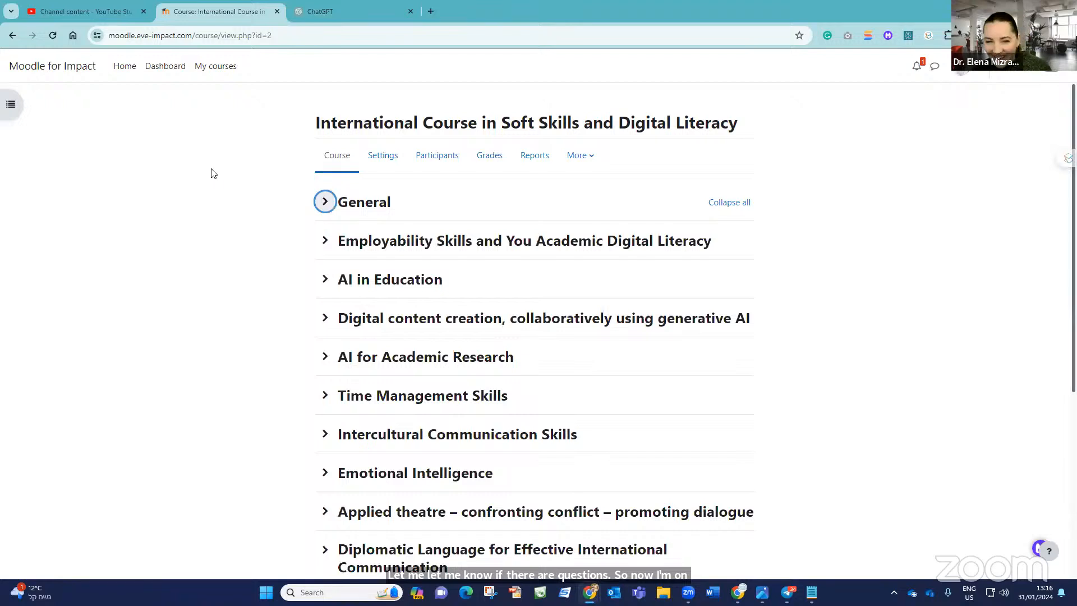
{"action": "key", "text": "ctrl+plus"}
{"action": "key", "text": "ctrl+plus"}
{"action": "key", "text": "ctrl+plus"}
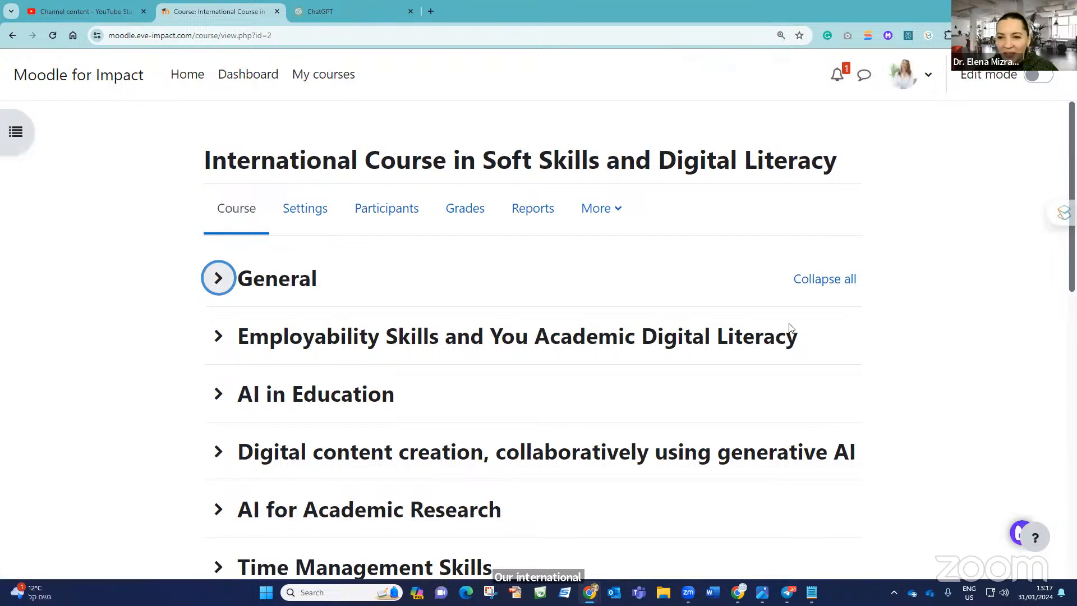
{"action": "left_click", "coordinate": [495, 338]}
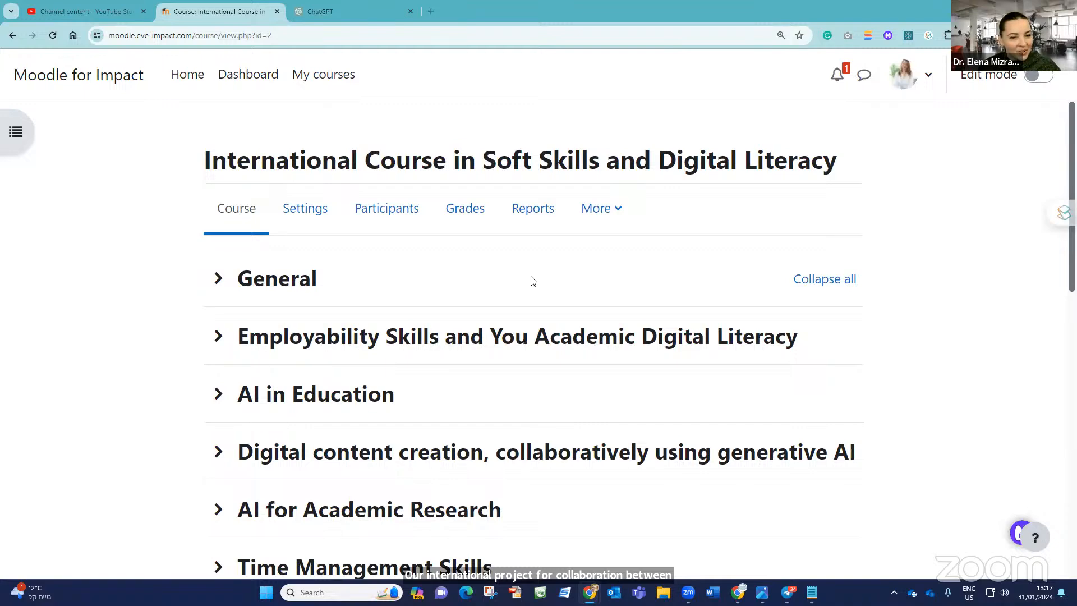
{"action": "scroll", "coordinate": [541, 240], "scroll_direction": "down", "scroll_amount": 12}
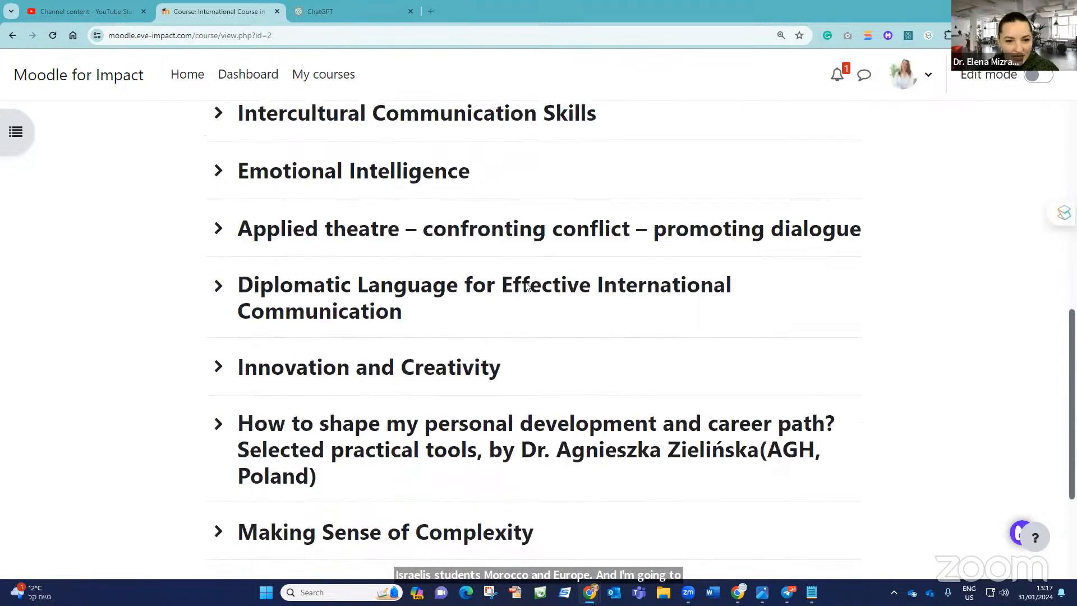
{"action": "scroll", "coordinate": [453, 355], "scroll_direction": "down", "scroll_amount": 1}
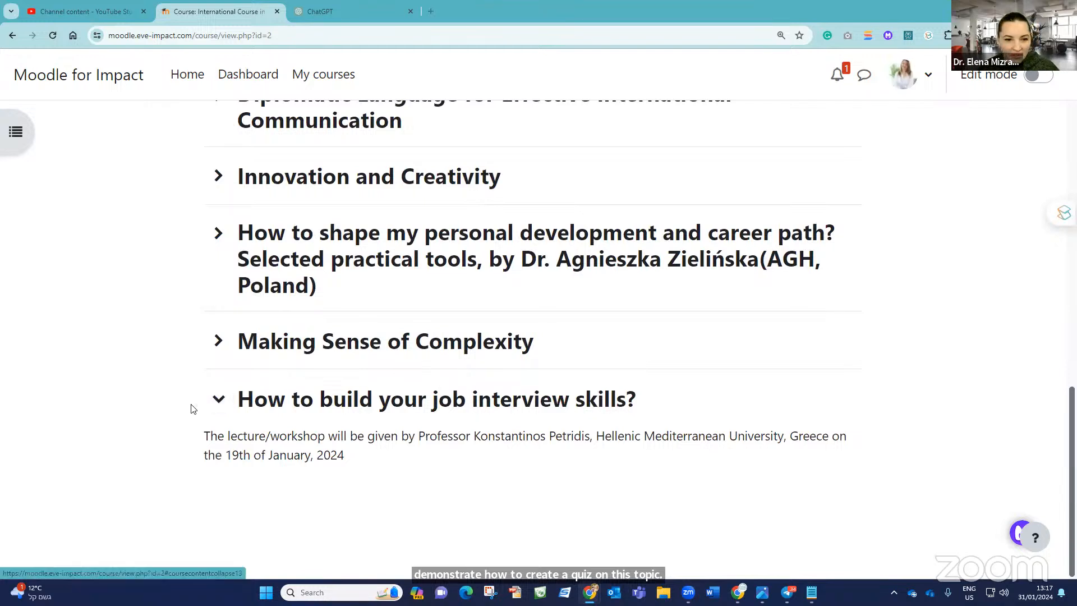
{"action": "left_click", "coordinate": [211, 405]}
{"action": "left_click", "coordinate": [217, 473]}
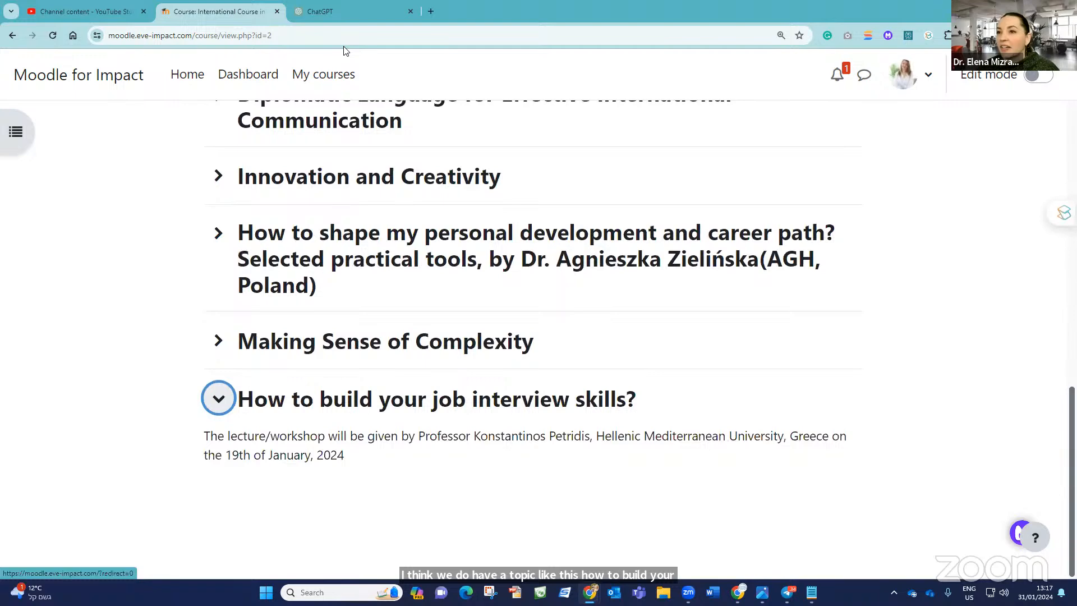
Turn on edit mode and add the interview preparation article from the desktop to the "How to build your job interview skills?" topic.
{"action": "left_click", "coordinate": [1039, 75]}
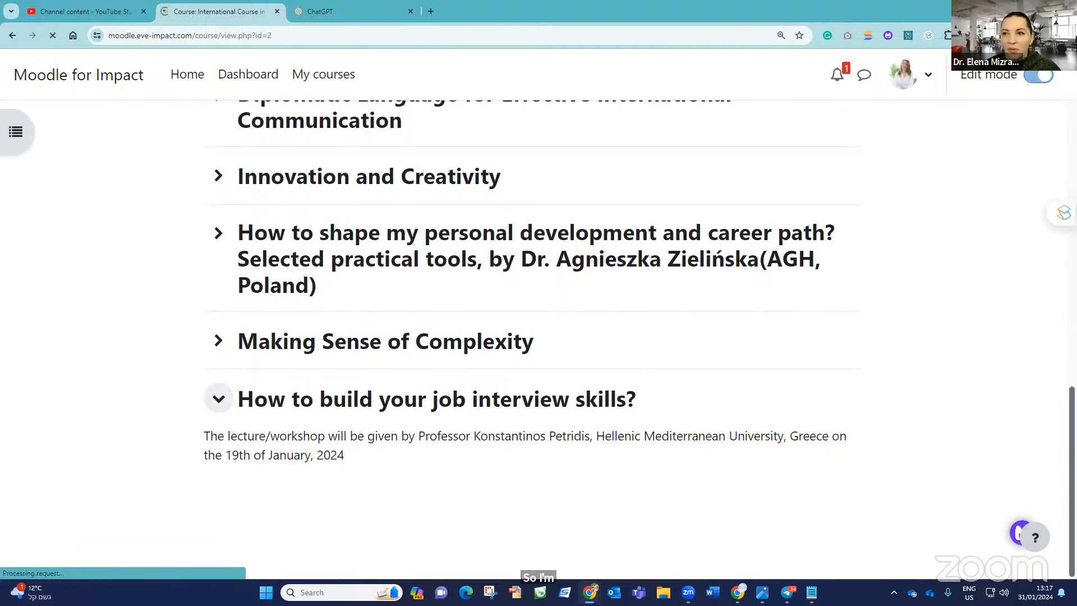
{"action": "left_click", "coordinate": [1038, 11]}
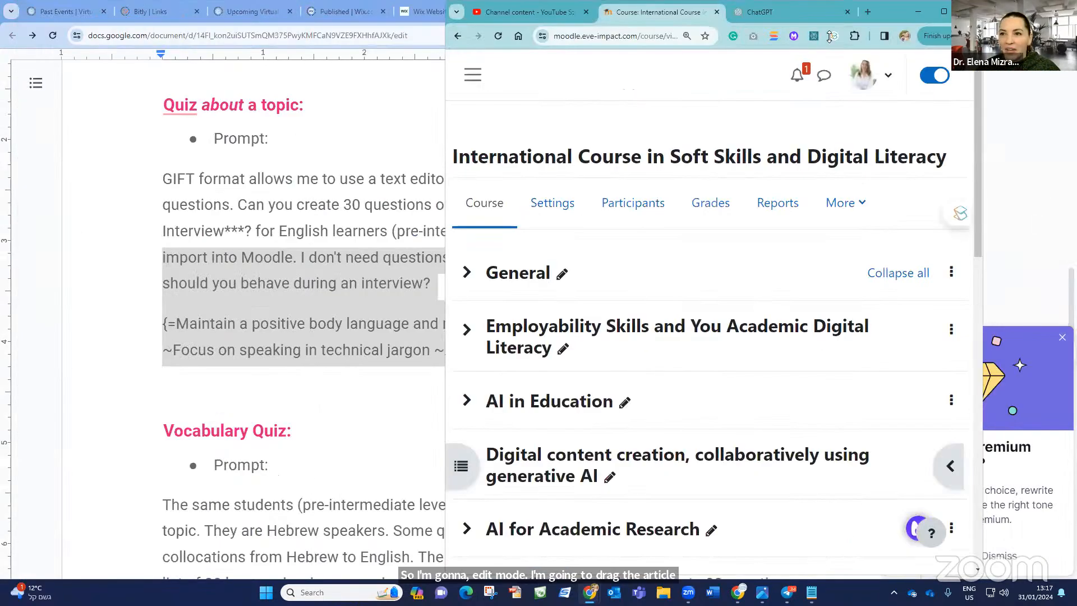
{"action": "left_click", "coordinate": [1013, 11]}
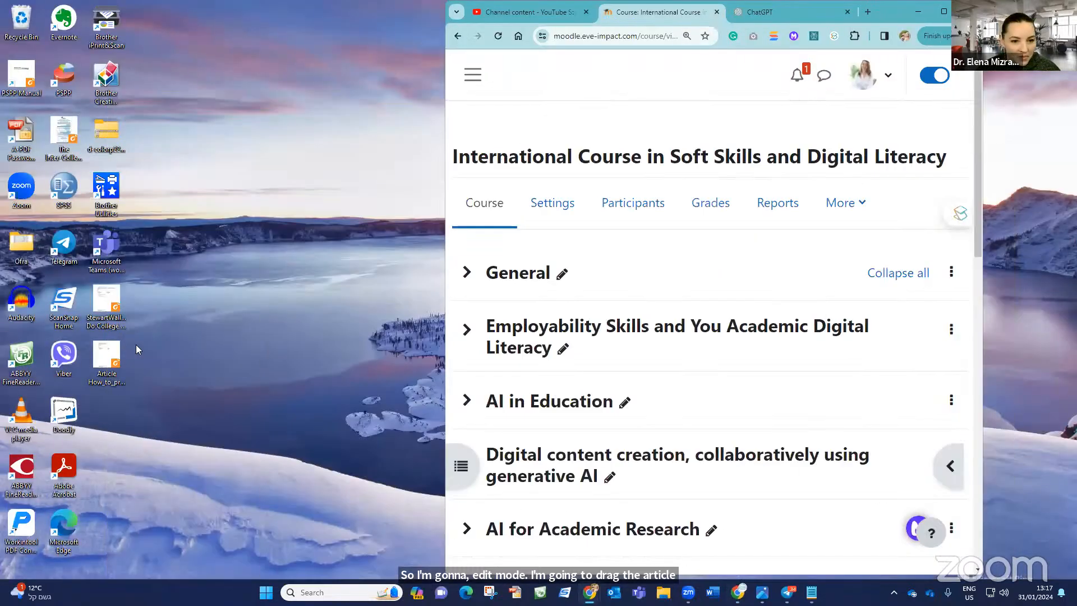
{"action": "scroll", "coordinate": [671, 380], "scroll_direction": "down", "scroll_amount": 15}
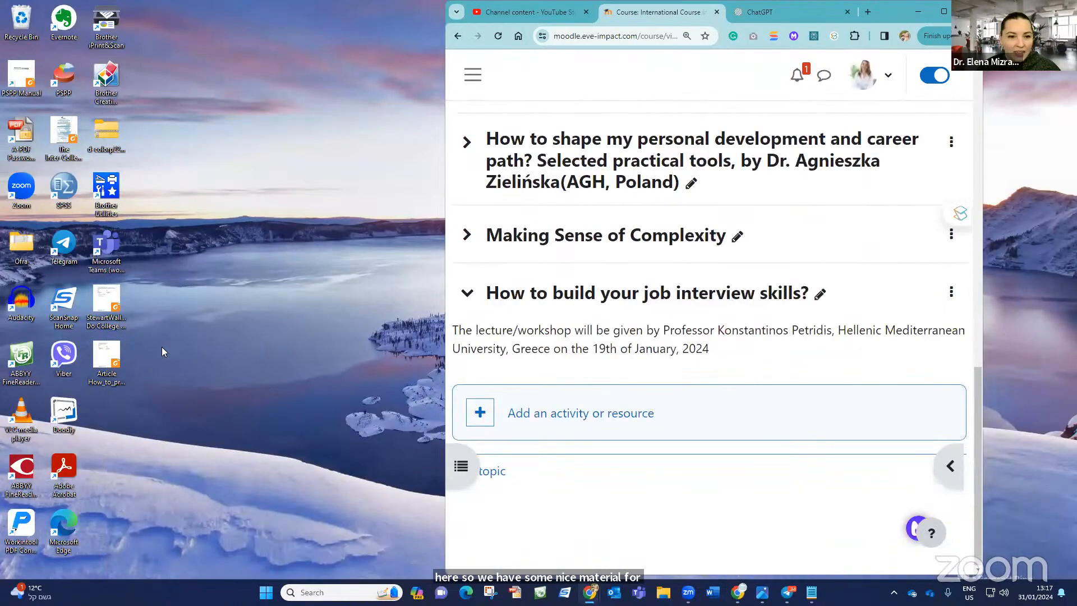
{"action": "left_click_drag", "start_coordinate": [120, 356], "coordinate": [563, 392]}
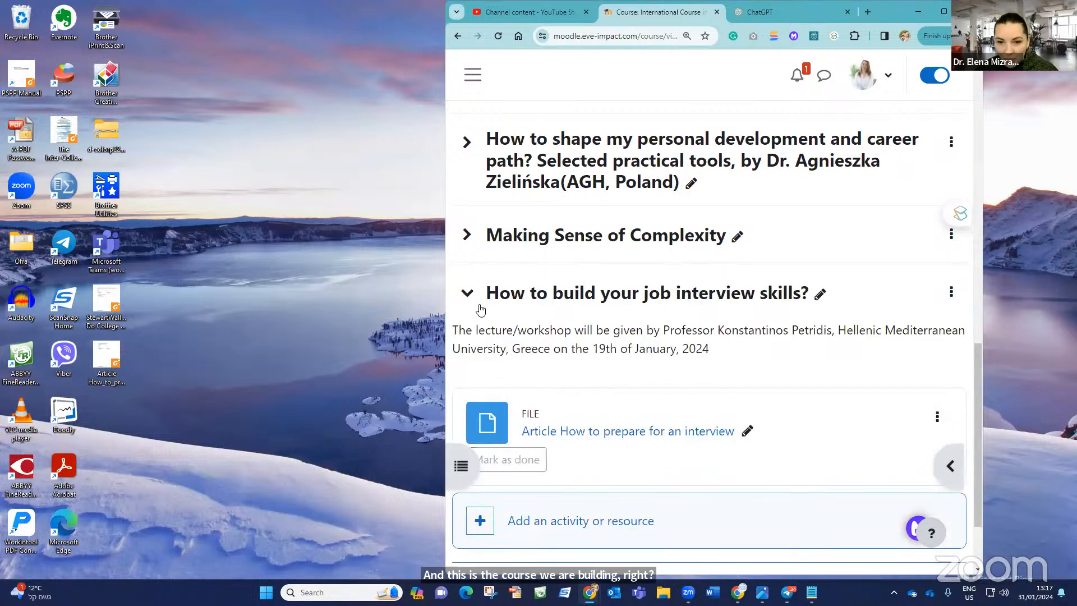
{"action": "left_click", "coordinate": [944, 12]}
Add a new Quiz activity under the article in the job interview skills topic and start editing its name.
{"action": "scroll", "coordinate": [414, 379], "scroll_direction": "down", "scroll_amount": 1}
{"action": "scroll", "coordinate": [413, 379], "scroll_direction": "down", "scroll_amount": 15}
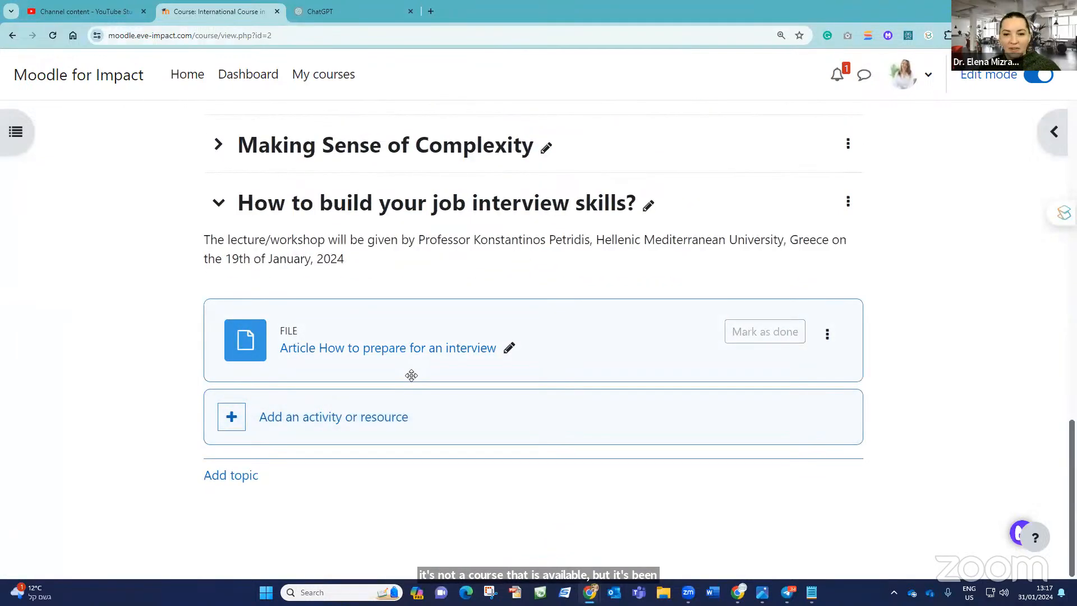
{"action": "left_click", "coordinate": [349, 418]}
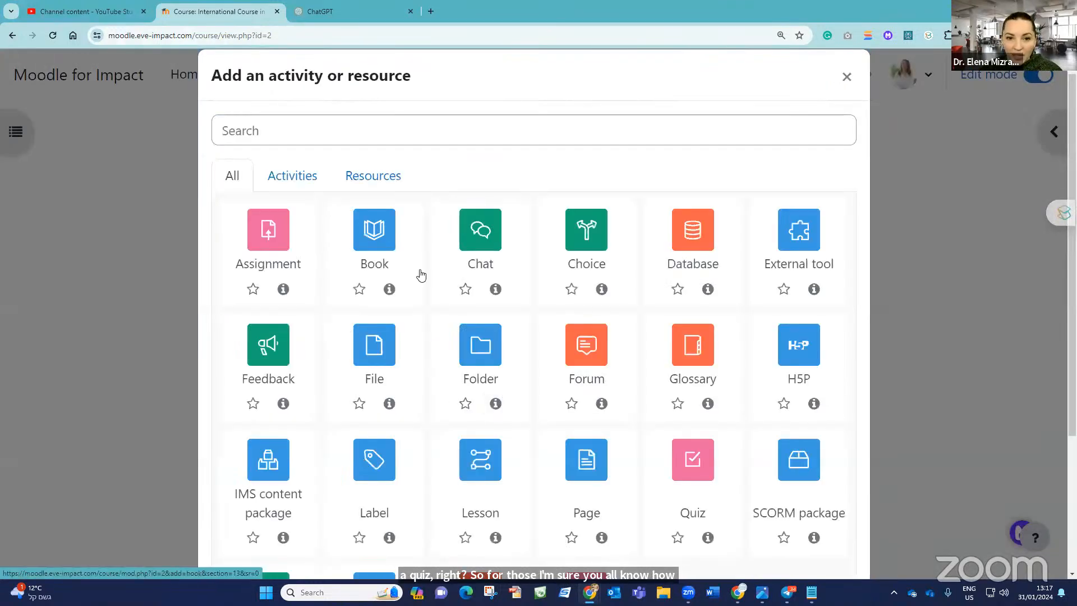
{"action": "scroll", "coordinate": [498, 324], "scroll_direction": "down", "scroll_amount": 3}
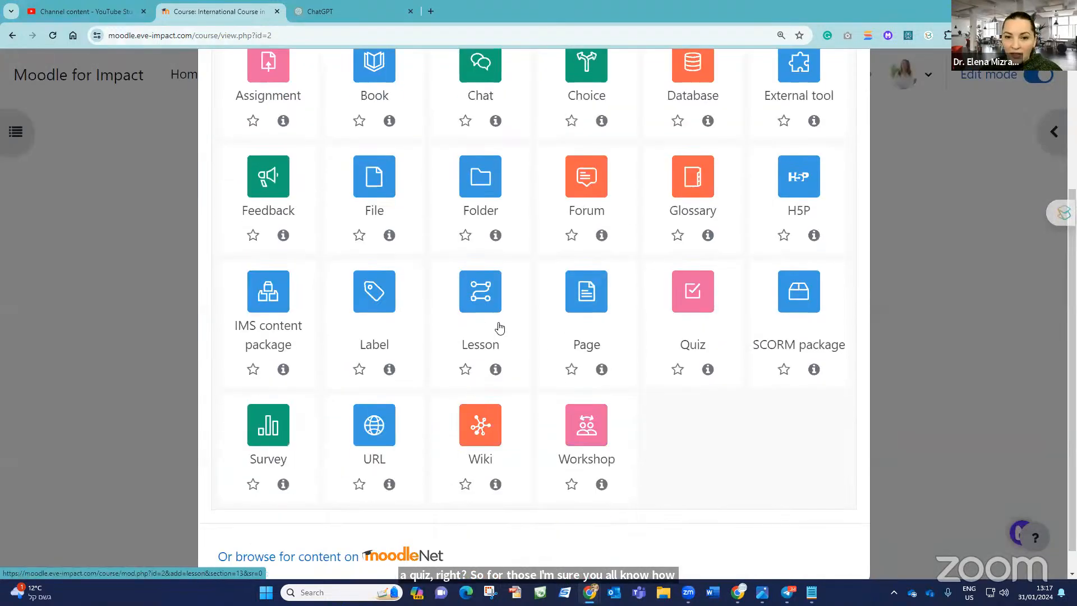
{"action": "left_click", "coordinate": [695, 308]}
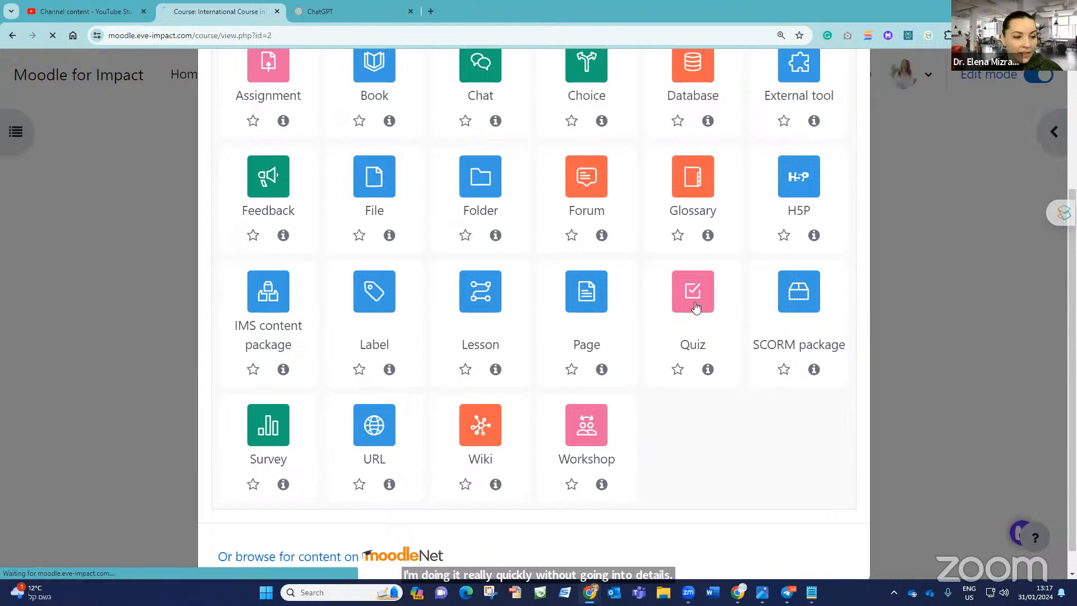
{"action": "scroll", "coordinate": [534, 334], "scroll_direction": "down", "scroll_amount": 2}
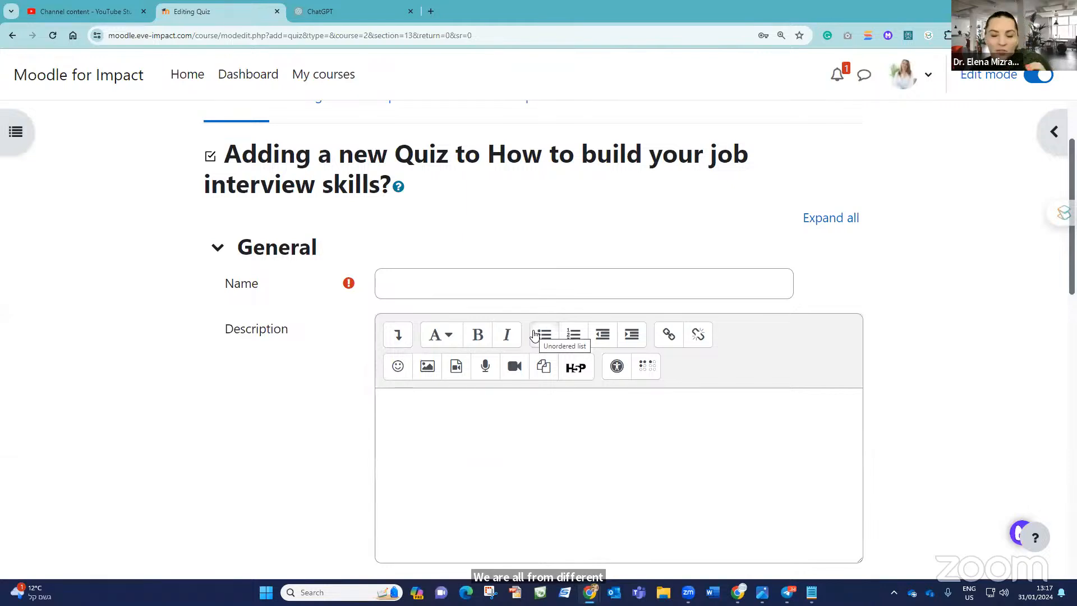
{"action": "left_click", "coordinate": [466, 281]}
{"action": "type", "text": "R"}
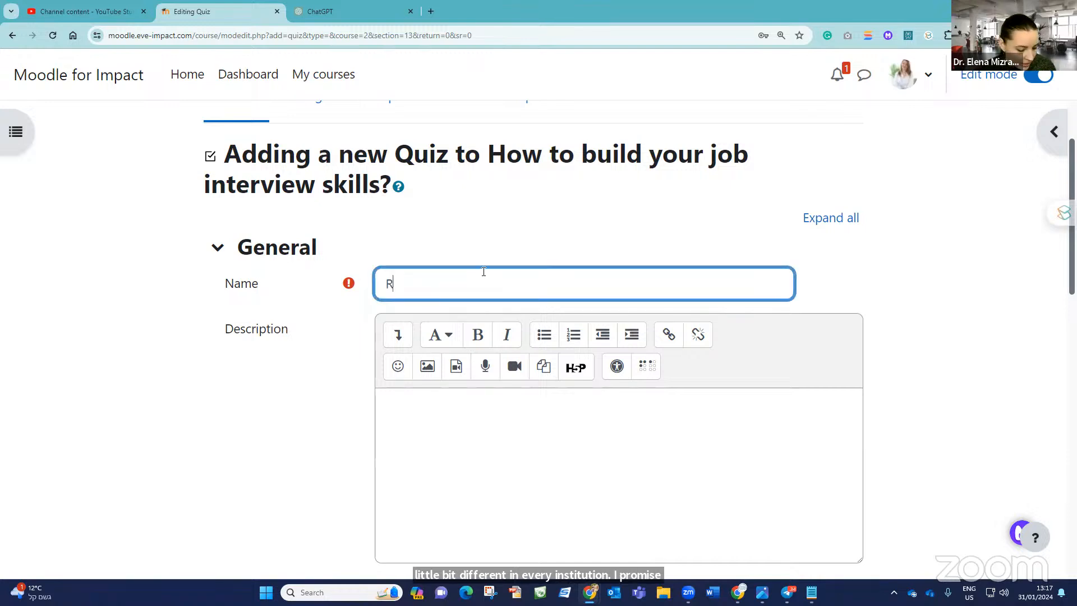
{"action": "type", "text": "E"}
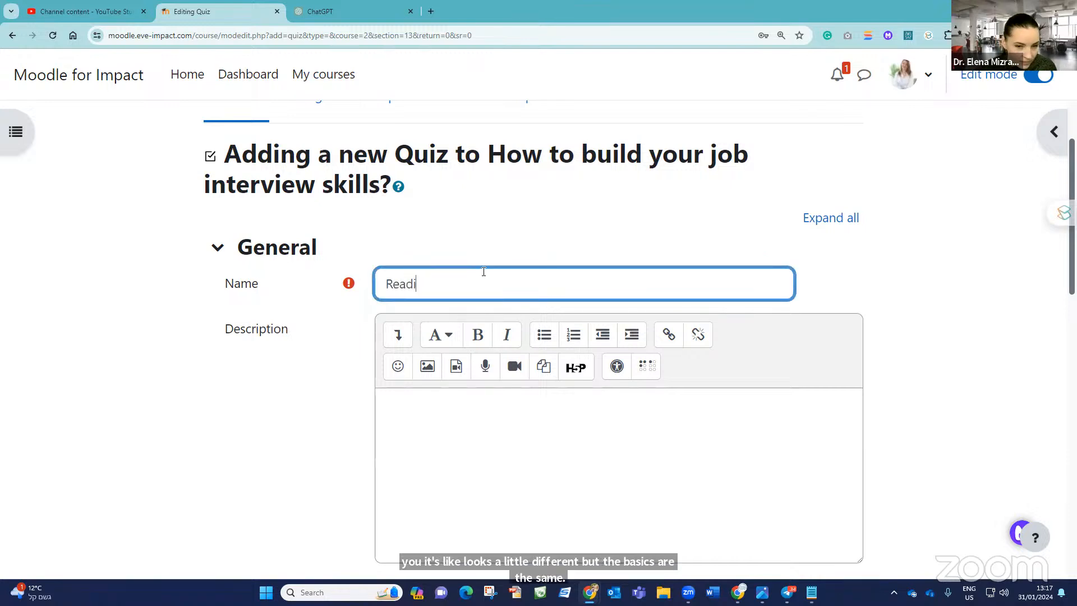
{"action": "type", "text": "ading Comp"}
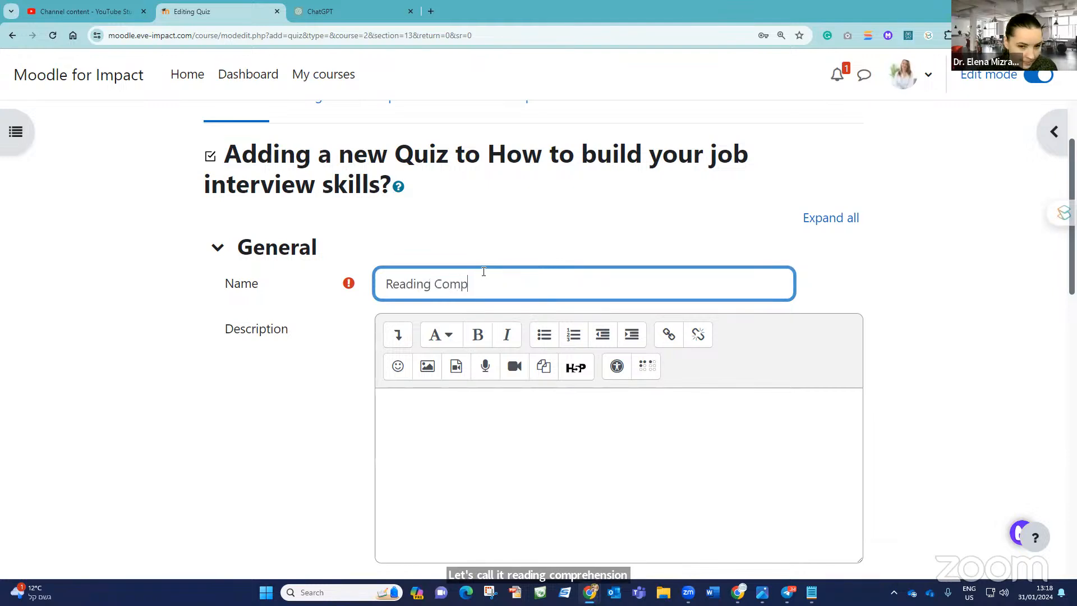
{"action": "key", "text": "ctrl+BackSpace"}
{"action": "key", "text": "ctrl+BackSpace"}
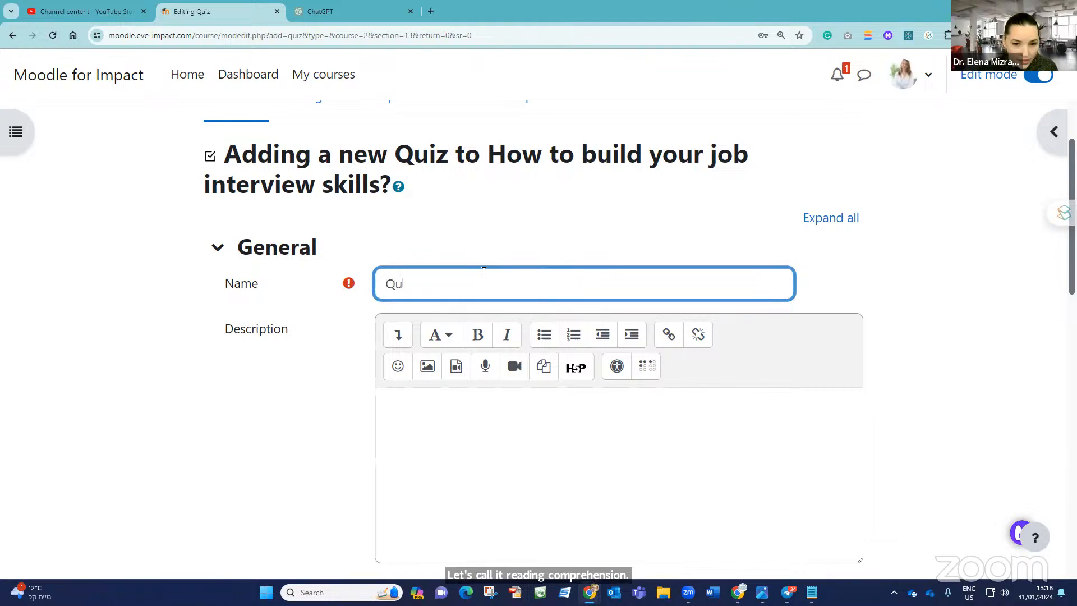
Name the quiz "Questions on the Article".
{"action": "type", "text": "Que"}
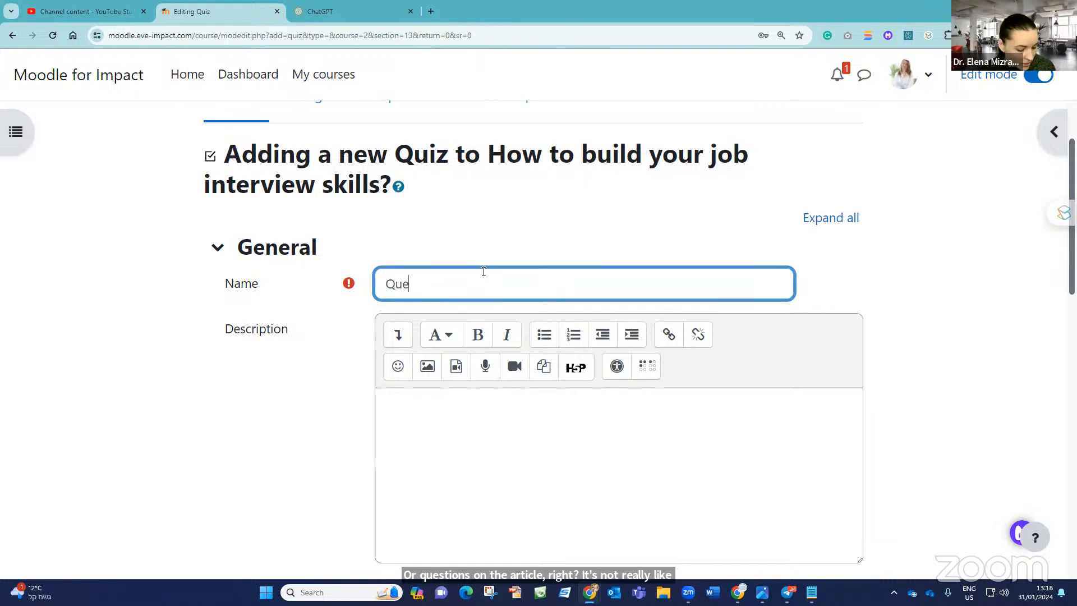
{"action": "type", "text": "stio"}
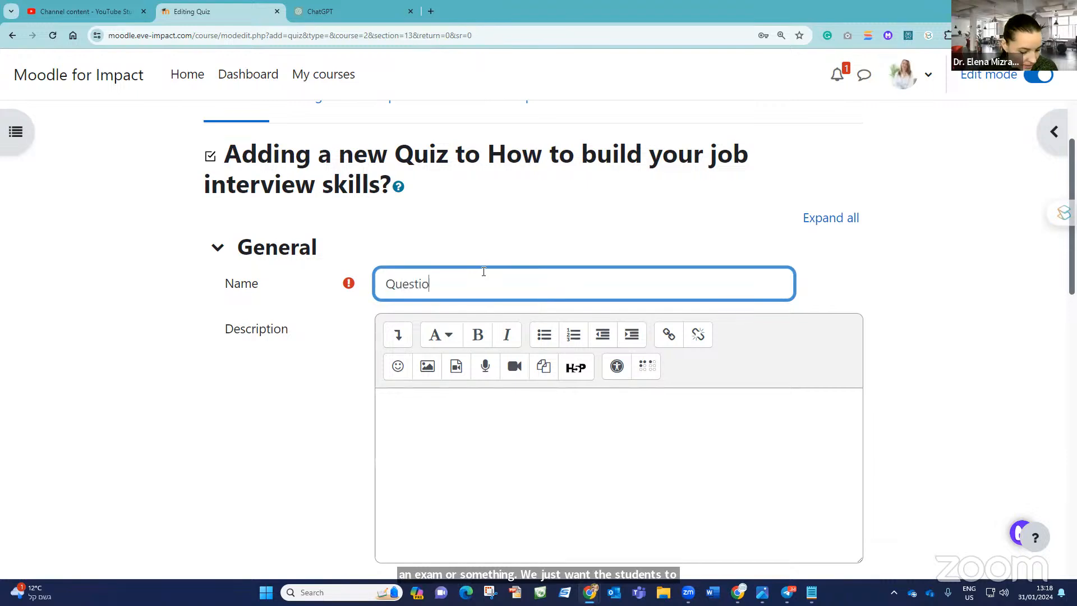
{"action": "type", "text": "ns on the "}
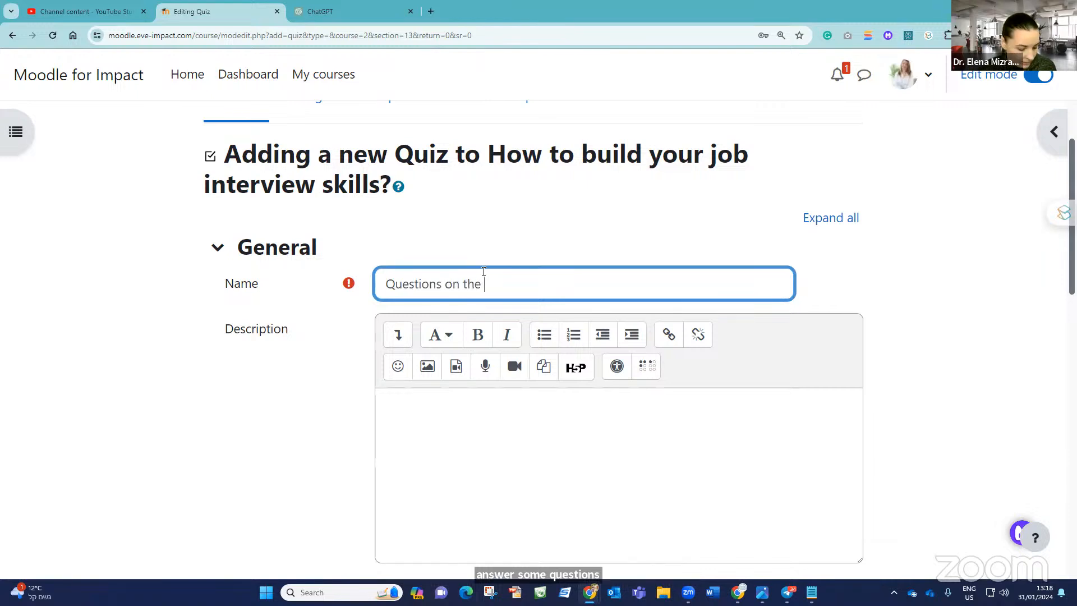
{"action": "type", "text": "Article"}
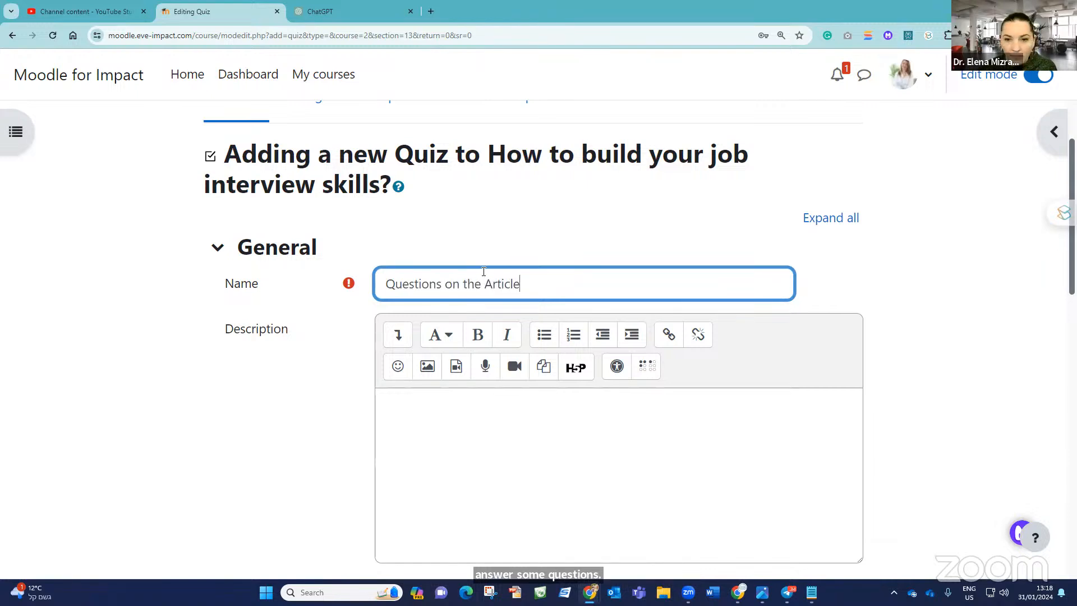
Set the quiz's grade options to 2 allowed attempts with the Average grade grading method.
{"action": "scroll", "coordinate": [483, 272], "scroll_direction": "down", "scroll_amount": 7}
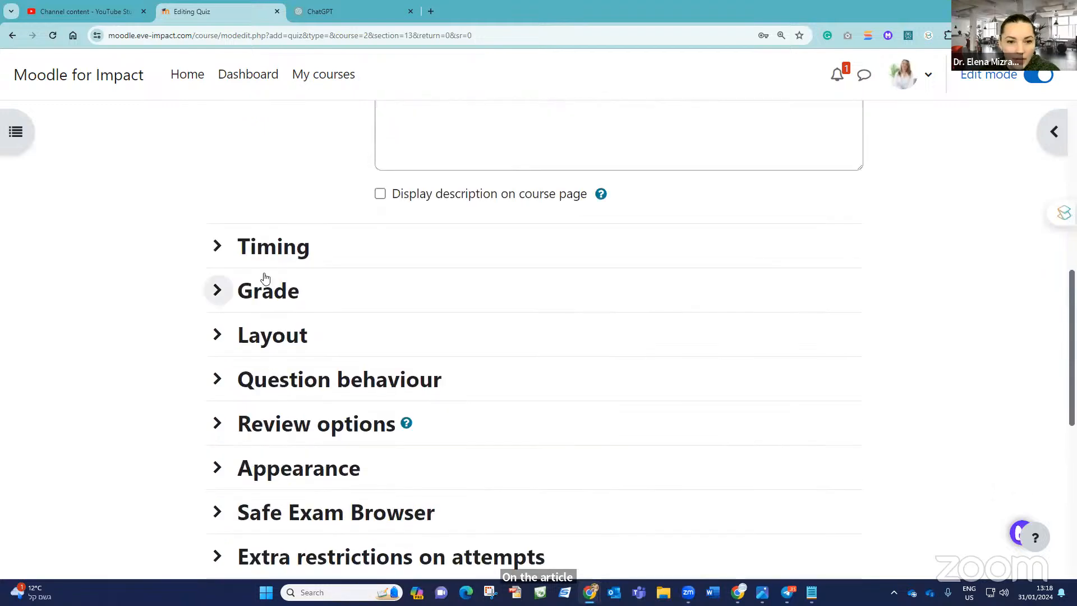
{"action": "left_click", "coordinate": [230, 248]}
{"action": "scroll", "coordinate": [331, 277], "scroll_direction": "down", "scroll_amount": 3}
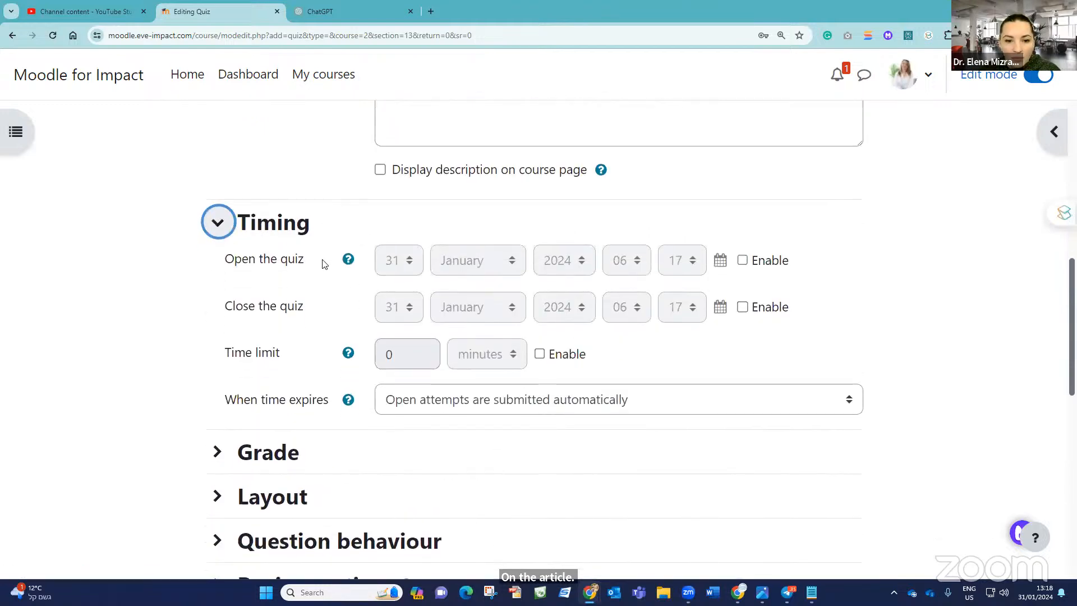
{"action": "left_click", "coordinate": [216, 310]}
{"action": "scroll", "coordinate": [457, 216], "scroll_direction": "down", "scroll_amount": 4}
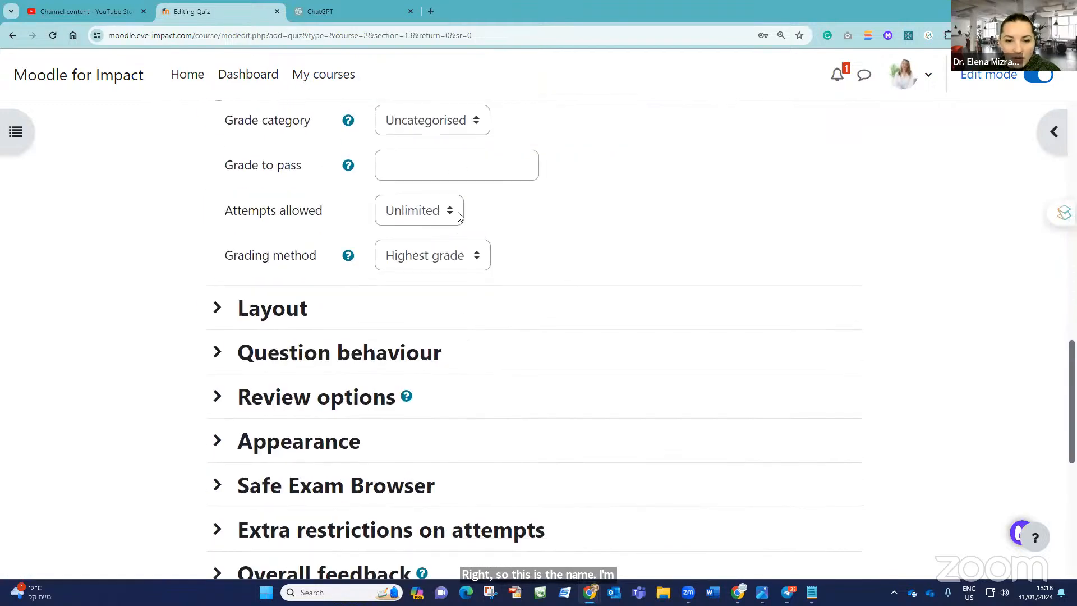
{"action": "scroll", "coordinate": [455, 209], "scroll_direction": "up", "scroll_amount": 1}
{"action": "scroll", "coordinate": [456, 210], "scroll_direction": "up", "scroll_amount": 1}
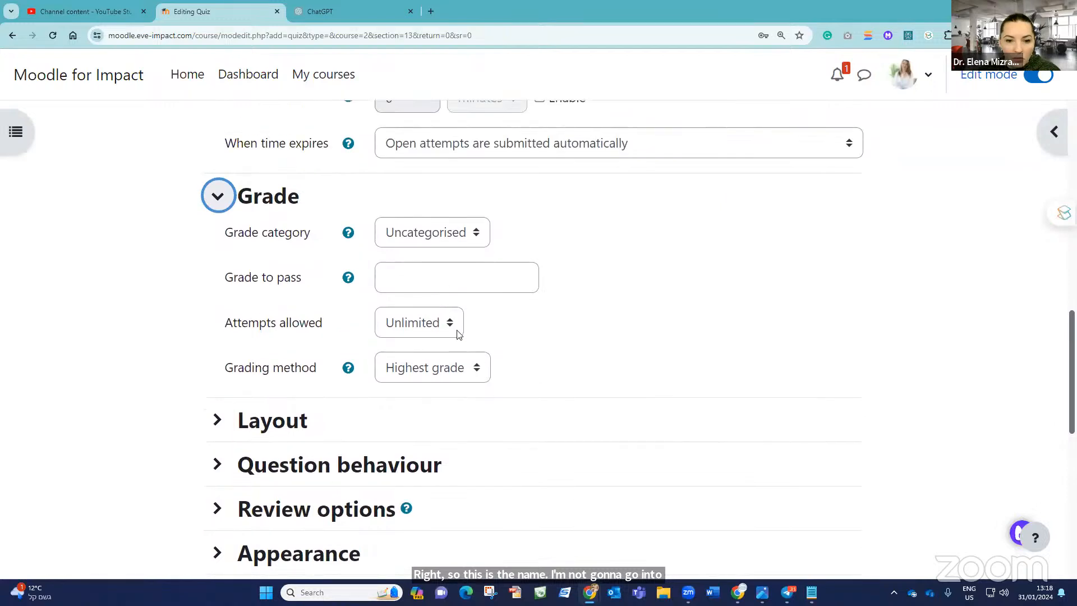
{"action": "left_click", "coordinate": [442, 327]}
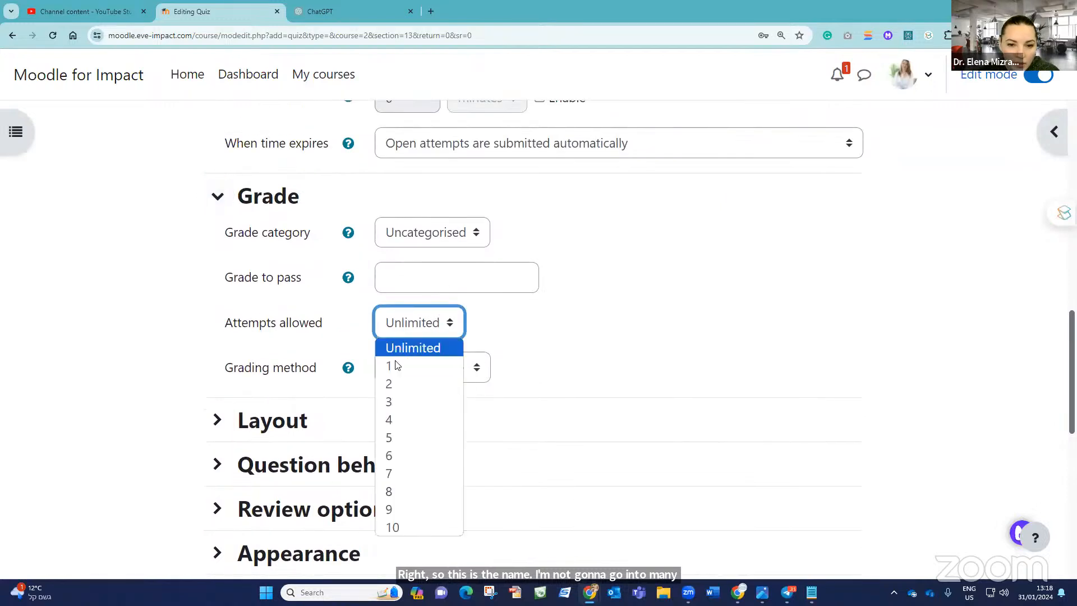
{"action": "left_click", "coordinate": [396, 382]}
{"action": "left_click", "coordinate": [481, 367]}
{"action": "left_click", "coordinate": [430, 410]}
Set the quiz layout's new page option to "Never, all questions on one page".
{"action": "scroll", "coordinate": [315, 409], "scroll_direction": "down", "scroll_amount": 2}
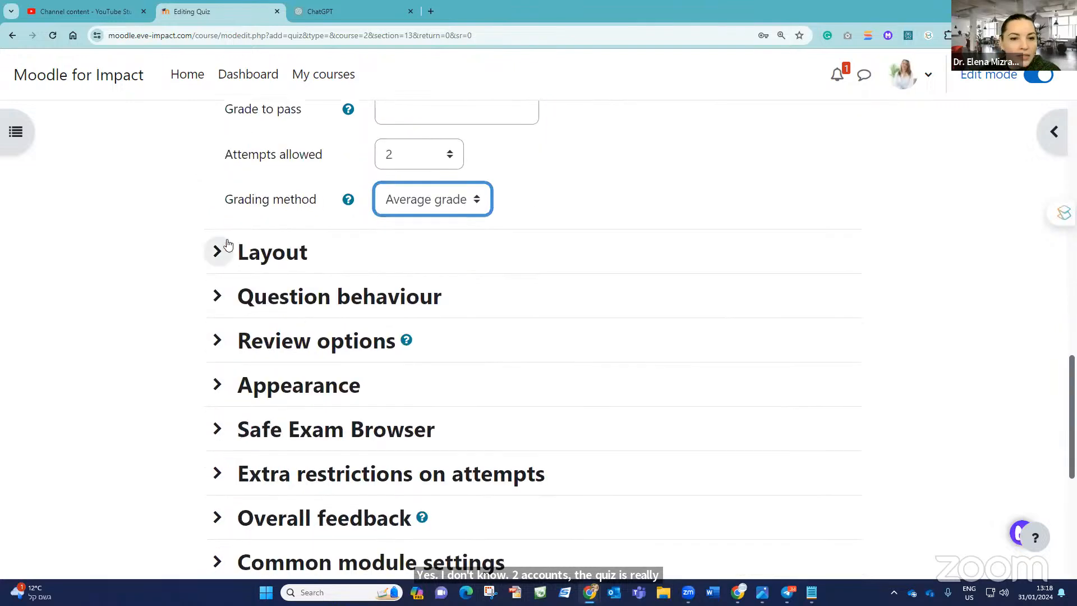
{"action": "left_click", "coordinate": [223, 249]}
{"action": "left_click", "coordinate": [464, 291]}
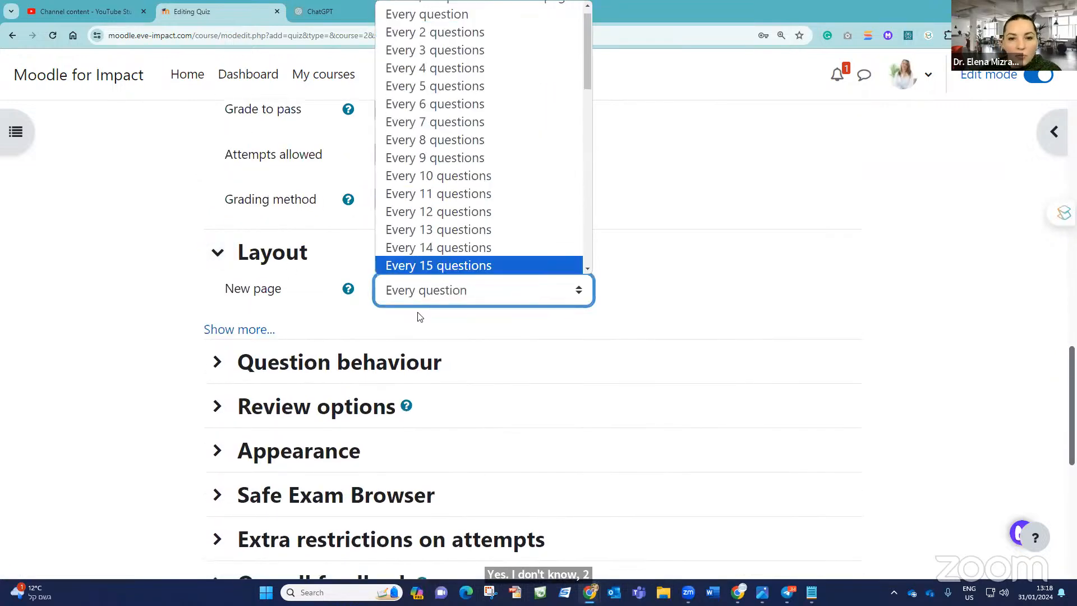
{"action": "scroll", "coordinate": [452, 300], "scroll_direction": "up", "scroll_amount": 6}
{"action": "scroll", "coordinate": [465, 361], "scroll_direction": "down", "scroll_amount": 5}
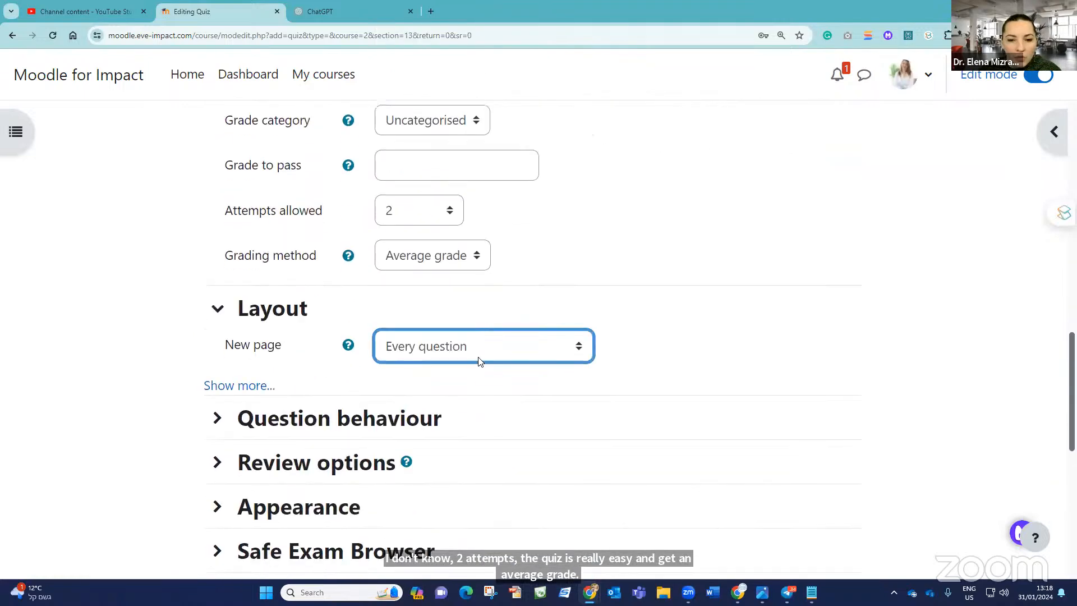
{"action": "left_click", "coordinate": [480, 360]}
{"action": "scroll", "coordinate": [480, 152], "scroll_direction": "up", "scroll_amount": 1}
{"action": "left_click", "coordinate": [480, 10]}
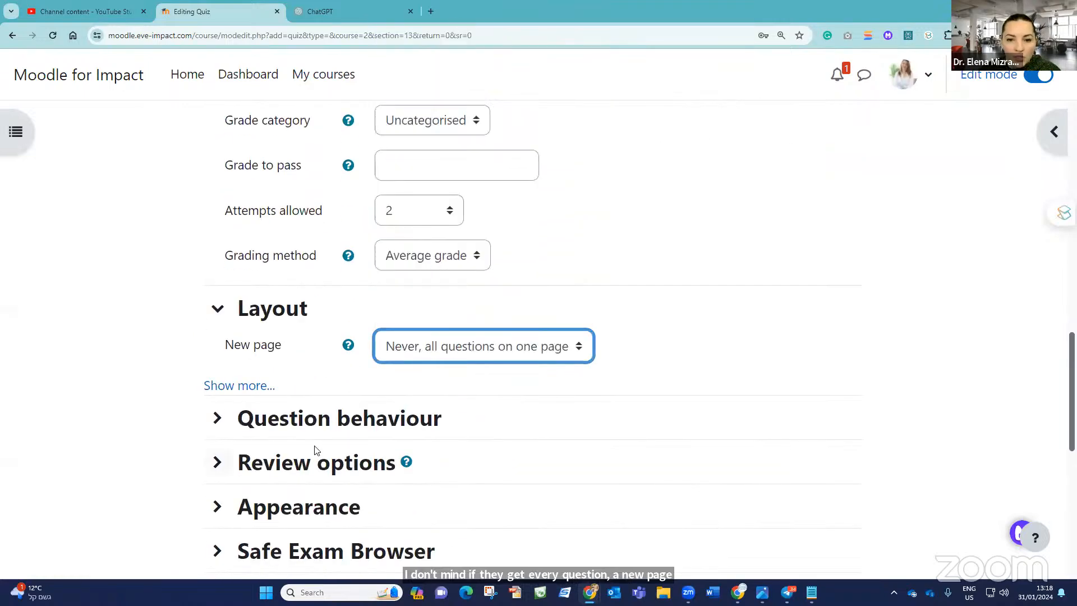
Hide the attempt from students in the review options, both immediately after the attempt and later while the quiz is still open.
{"action": "scroll", "coordinate": [236, 424], "scroll_direction": "down", "scroll_amount": 3}
{"action": "left_click", "coordinate": [219, 294]}
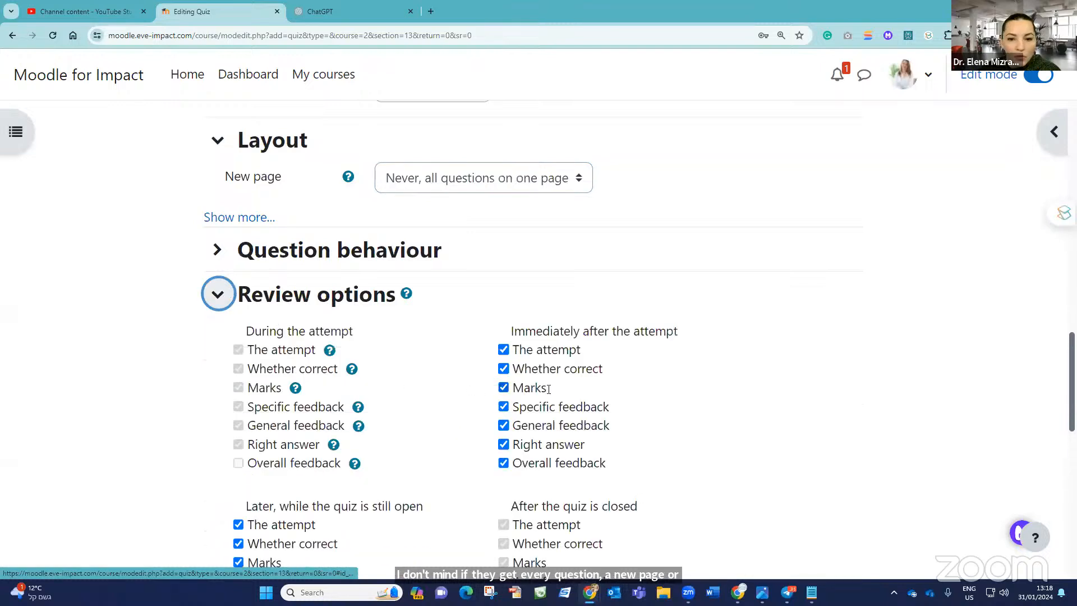
{"action": "left_click", "coordinate": [503, 349]}
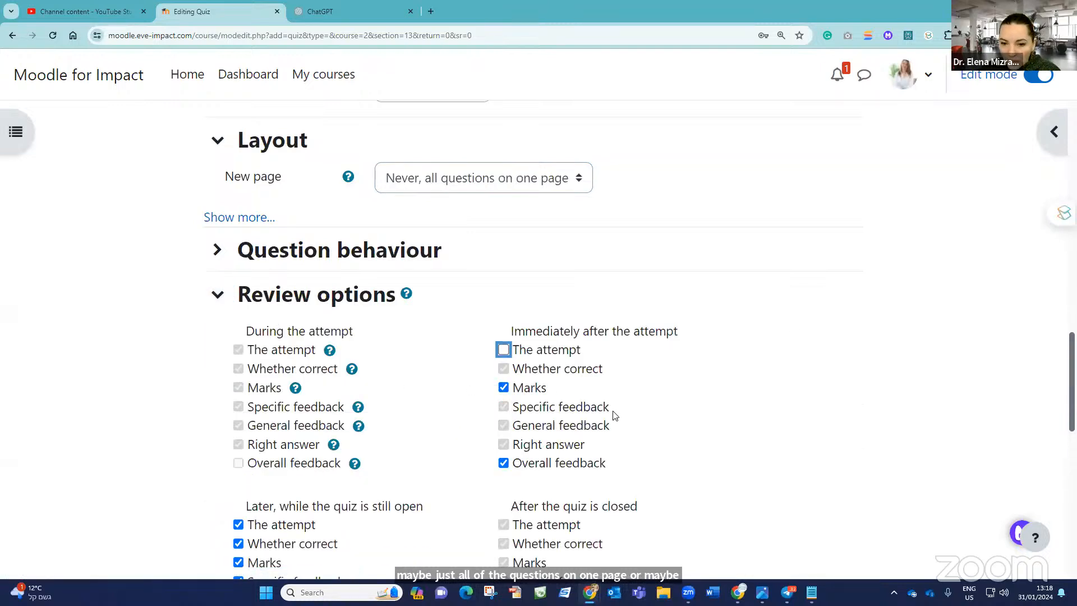
{"action": "scroll", "coordinate": [325, 392], "scroll_direction": "down", "scroll_amount": 5}
{"action": "left_click", "coordinate": [238, 243]}
{"action": "scroll", "coordinate": [449, 339], "scroll_direction": "up", "scroll_amount": 1}
{"action": "scroll", "coordinate": [449, 339], "scroll_direction": "up", "scroll_amount": 4}
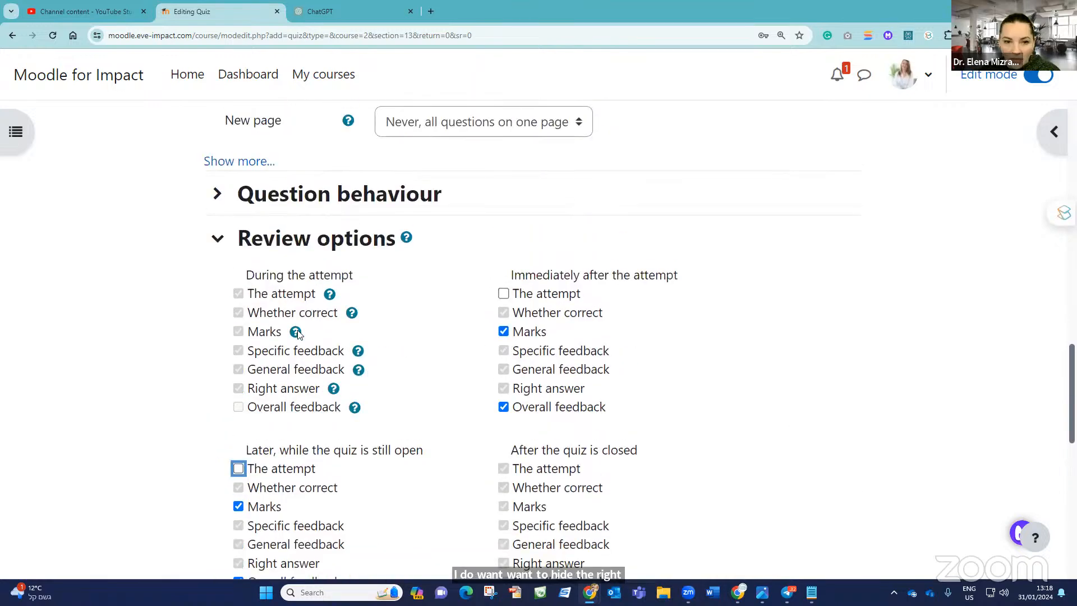
{"action": "left_click", "coordinate": [218, 238]}
Check the quiz's question behaviour settings for shuffling and feedback.
{"action": "left_click", "coordinate": [222, 200]}
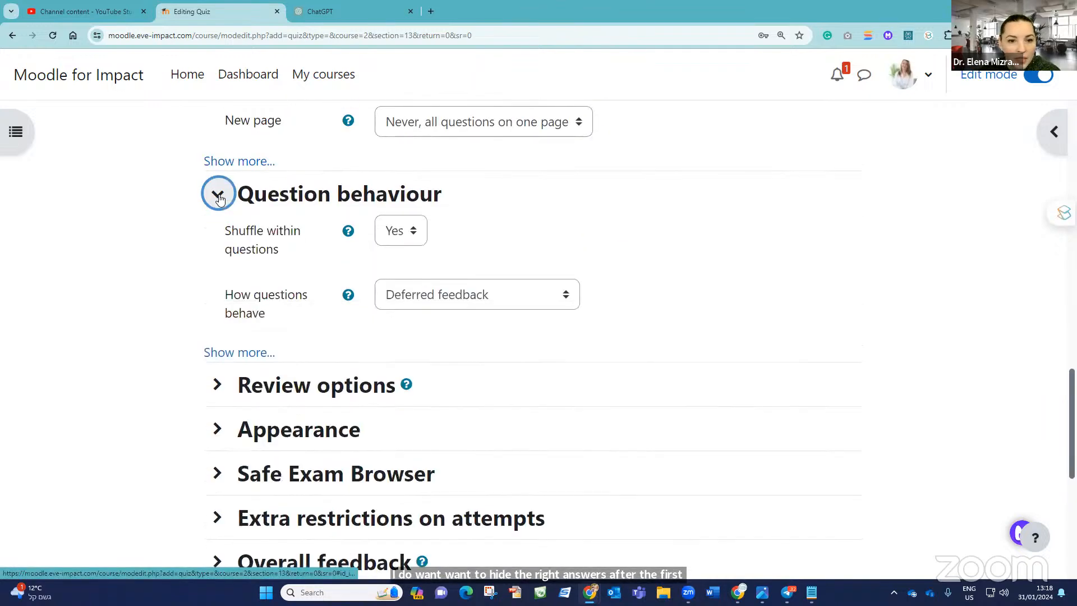
{"action": "left_click", "coordinate": [300, 208]}
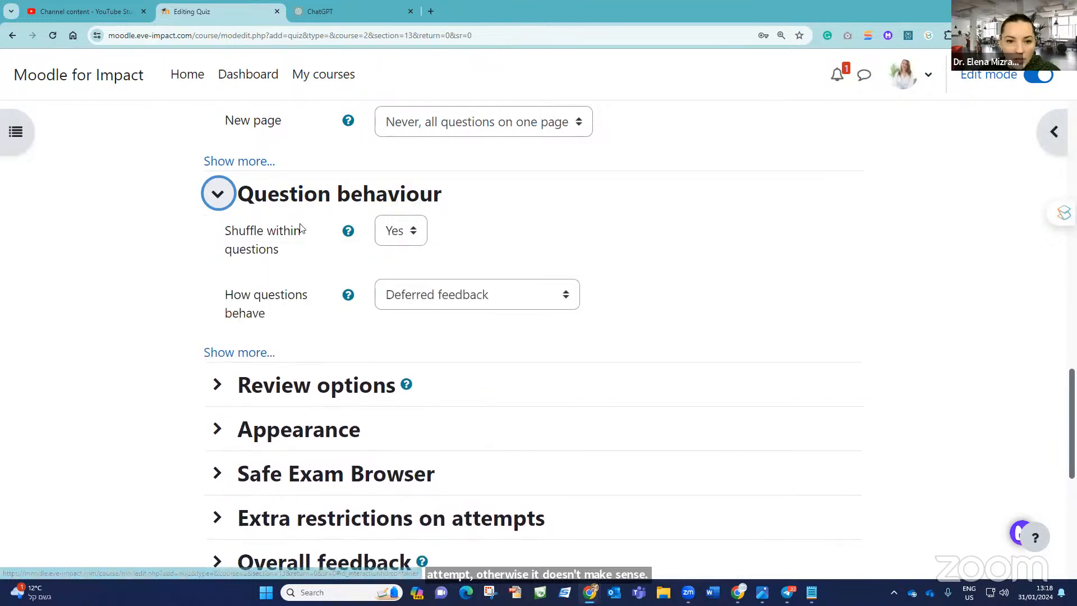
{"action": "left_click", "coordinate": [218, 196]}
Make activity completion conditional on receiving a grade instead of viewing the quiz, and save it back to the course.
{"action": "scroll", "coordinate": [243, 327], "scroll_direction": "down", "scroll_amount": 2}
{"action": "scroll", "coordinate": [235, 320], "scroll_direction": "down", "scroll_amount": 3}
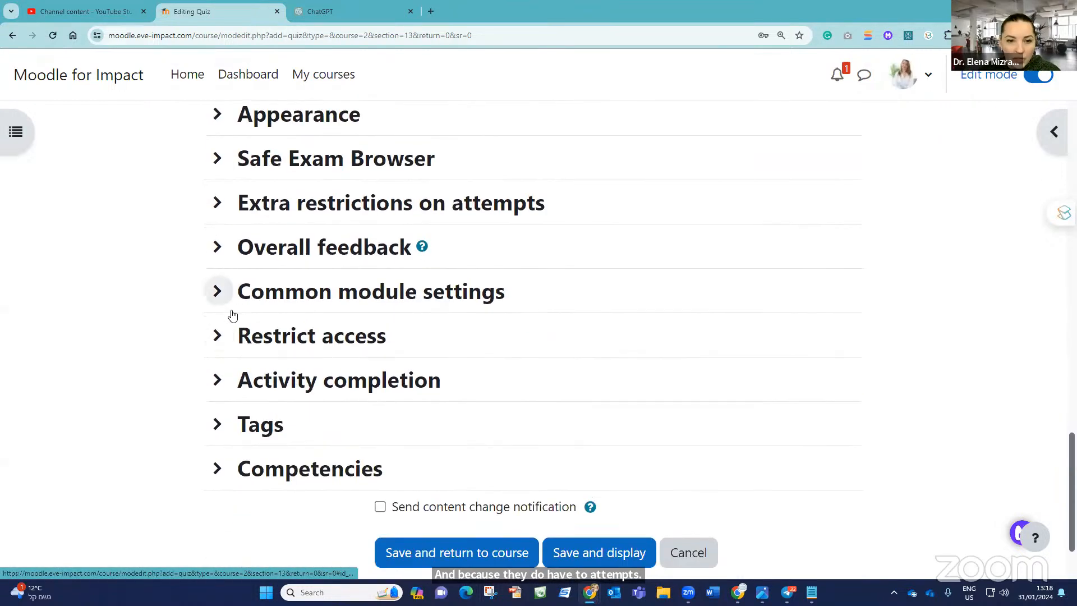
{"action": "left_click", "coordinate": [217, 284]}
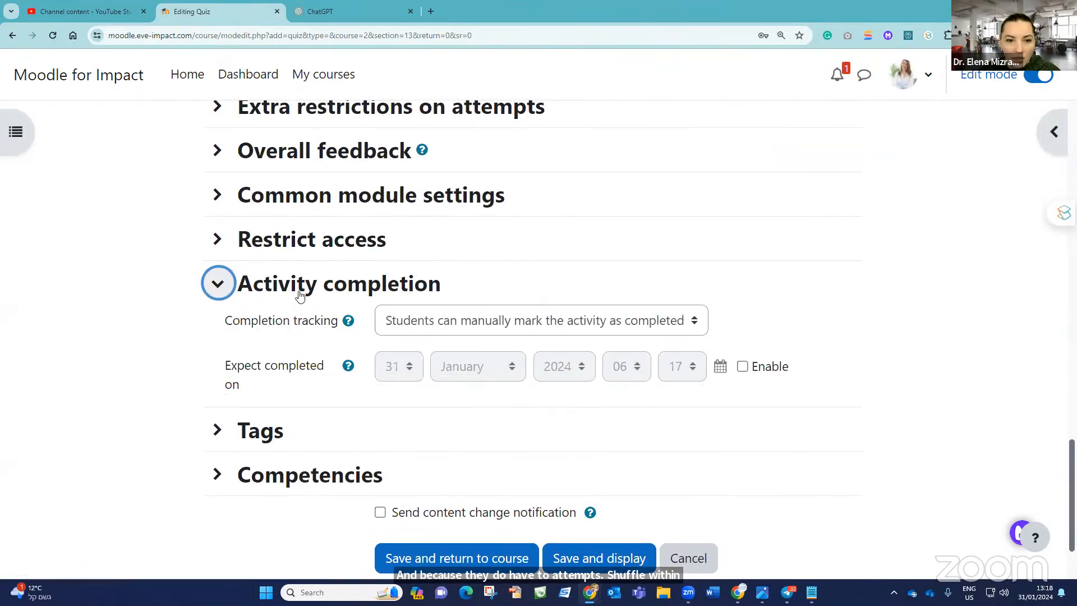
{"action": "left_click", "coordinate": [494, 327]}
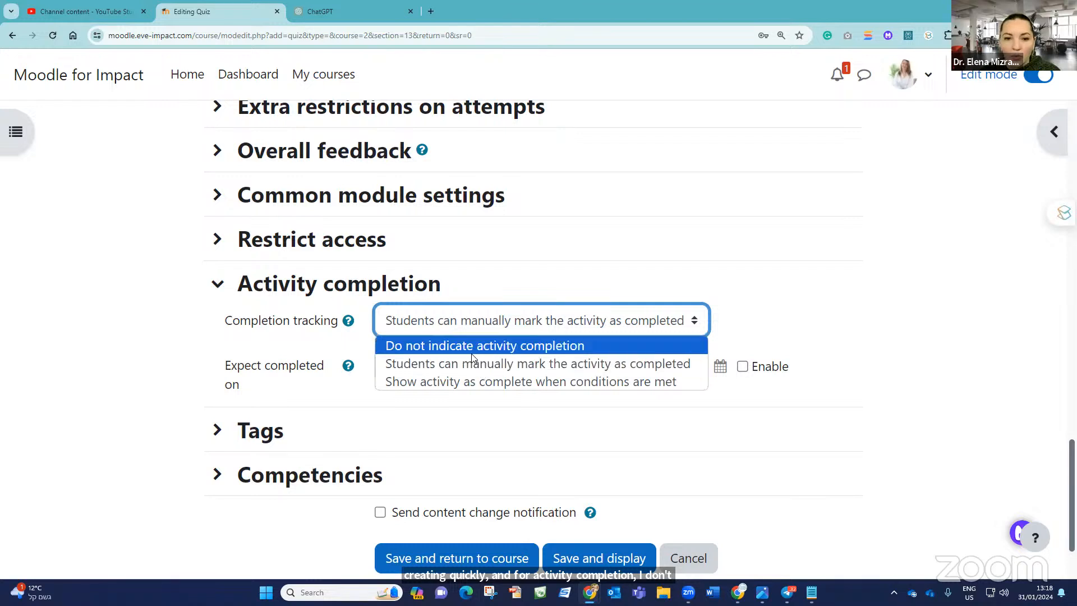
{"action": "left_click", "coordinate": [468, 381]}
{"action": "scroll", "coordinate": [416, 380], "scroll_direction": "down", "scroll_amount": 2}
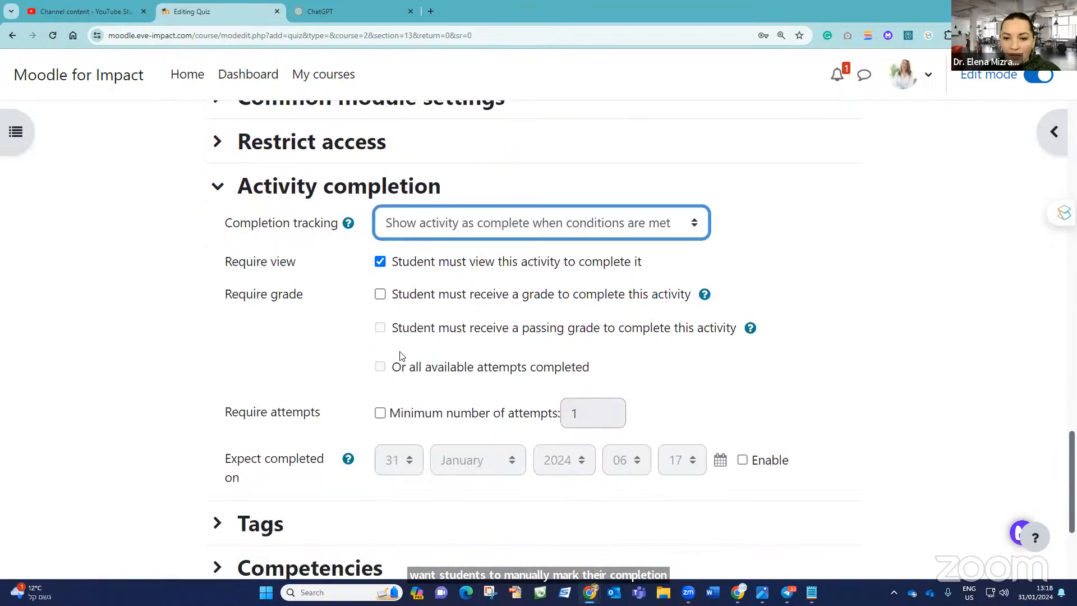
{"action": "left_click", "coordinate": [380, 279]}
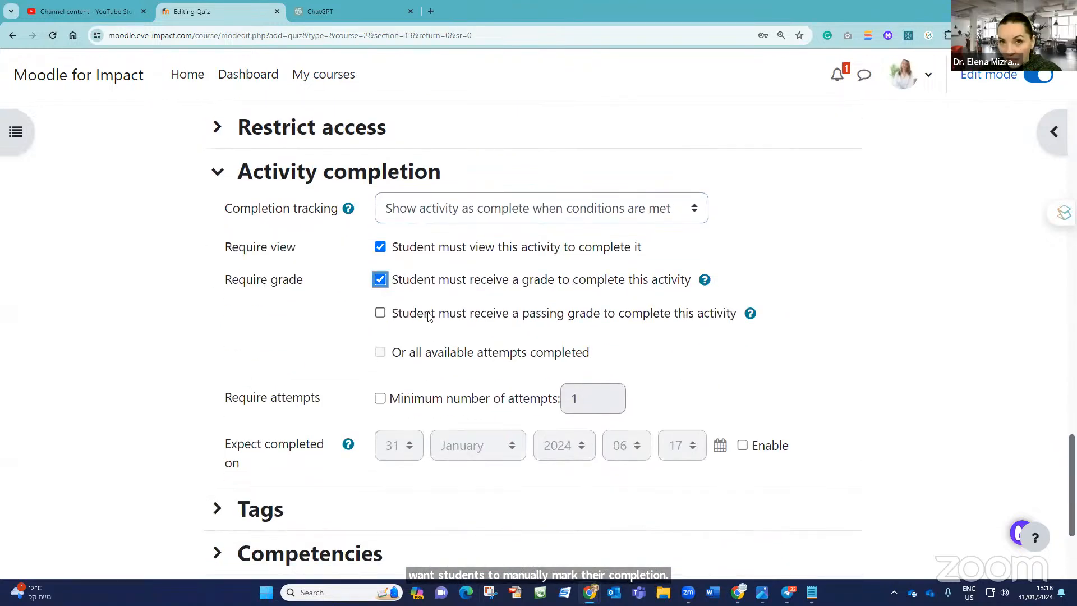
{"action": "left_click", "coordinate": [381, 248]}
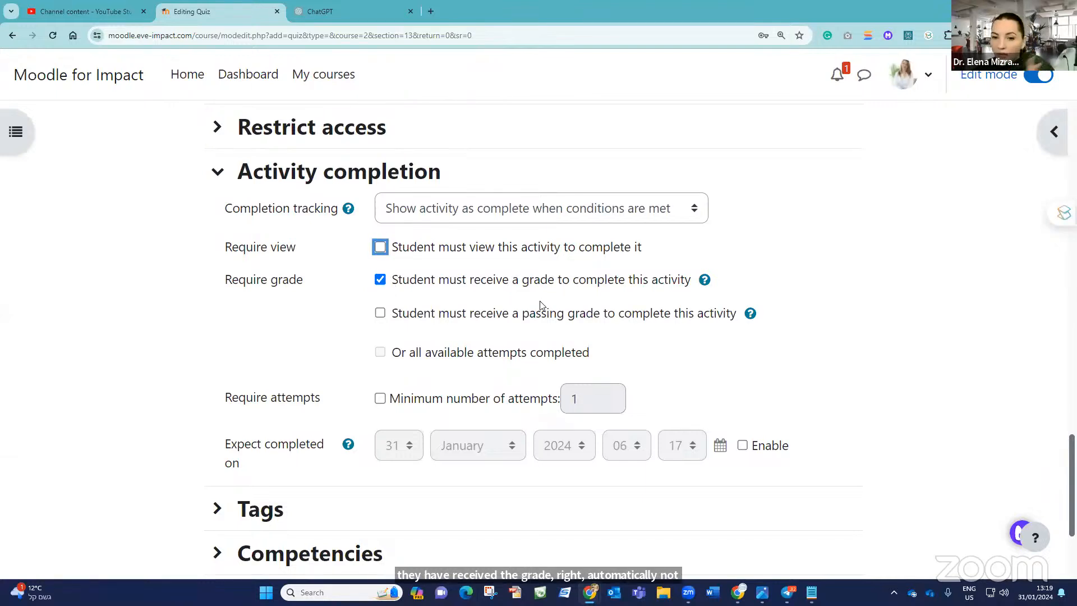
{"action": "scroll", "coordinate": [540, 307], "scroll_direction": "down", "scroll_amount": 3}
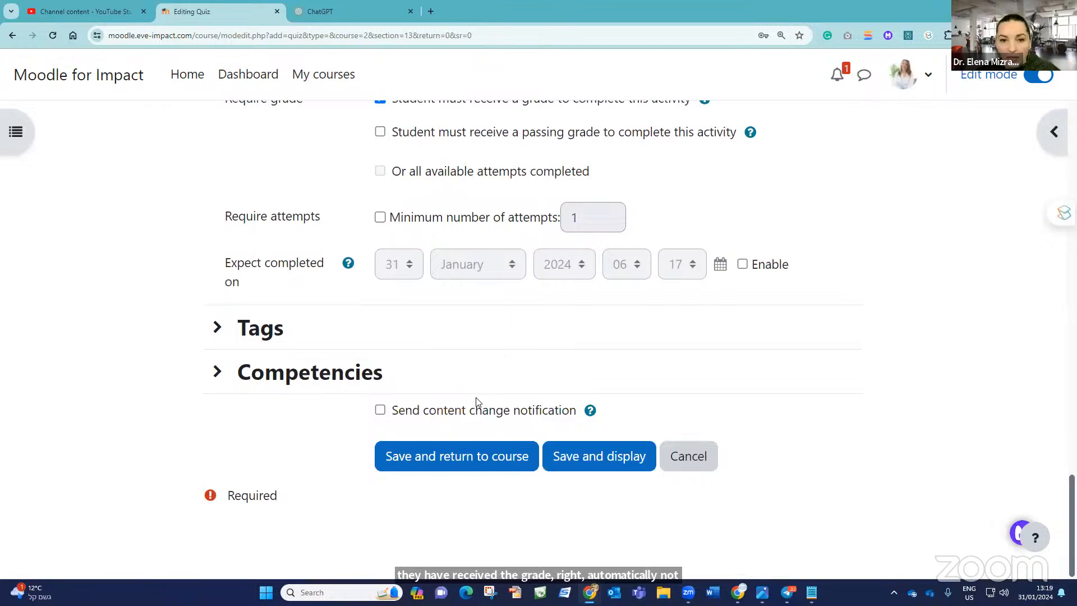
{"action": "left_click", "coordinate": [499, 456]}
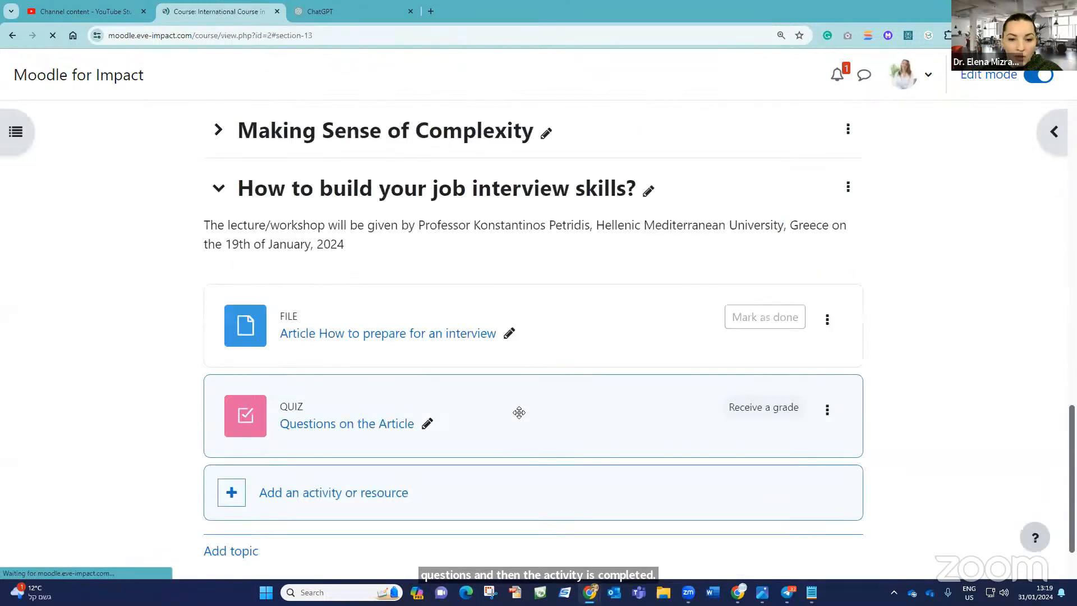
Open the "Questions on the Article" quiz and look over its page for ways to add questions.
{"action": "left_click", "coordinate": [348, 350]}
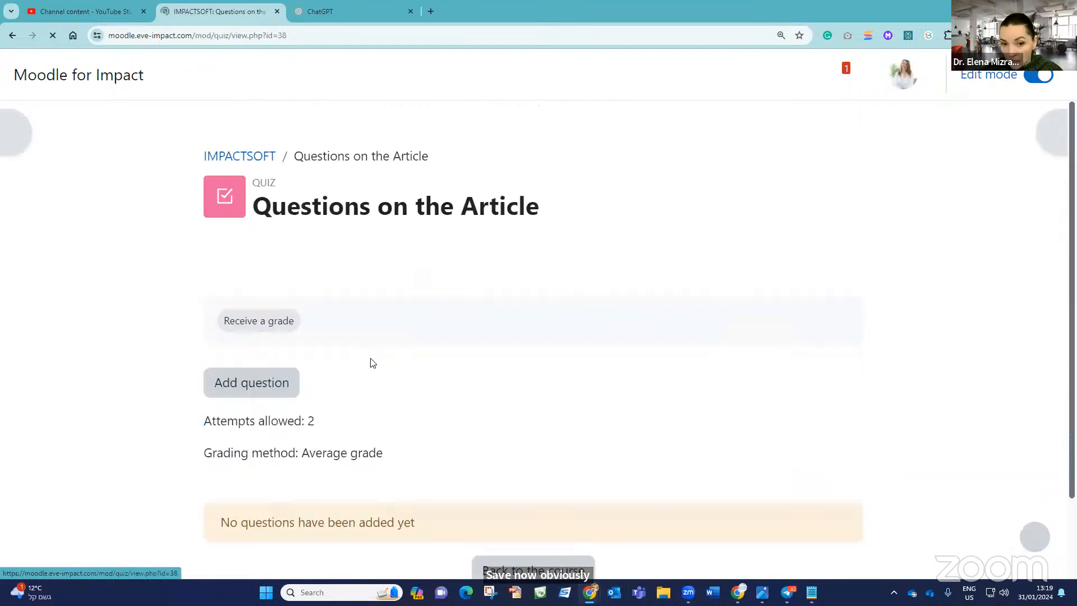
{"action": "scroll", "coordinate": [463, 383], "scroll_direction": "down", "scroll_amount": 2}
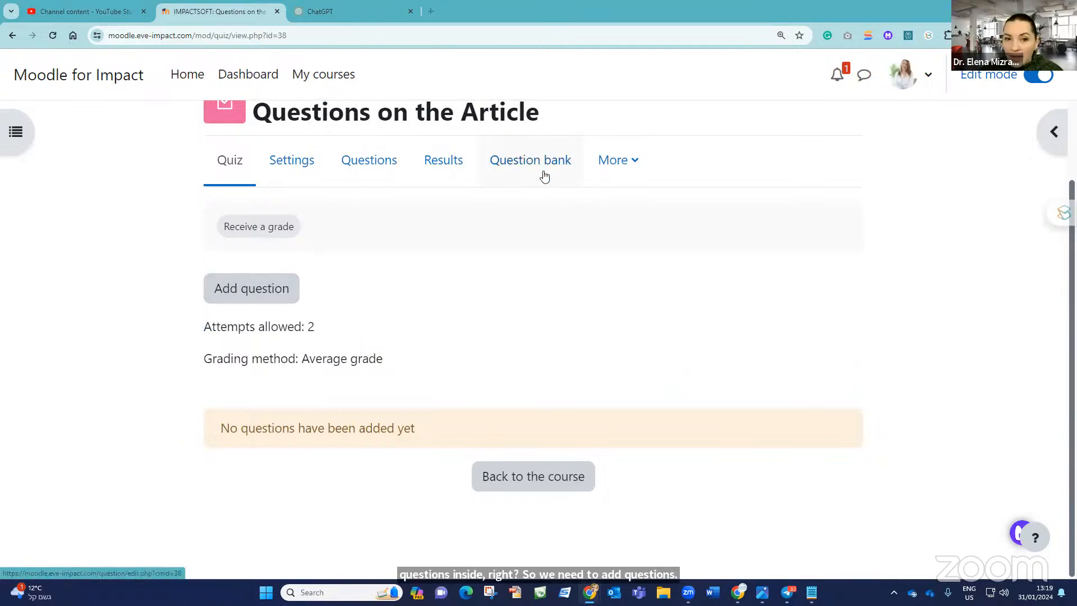
{"action": "scroll", "coordinate": [534, 206], "scroll_direction": "up", "scroll_amount": 1}
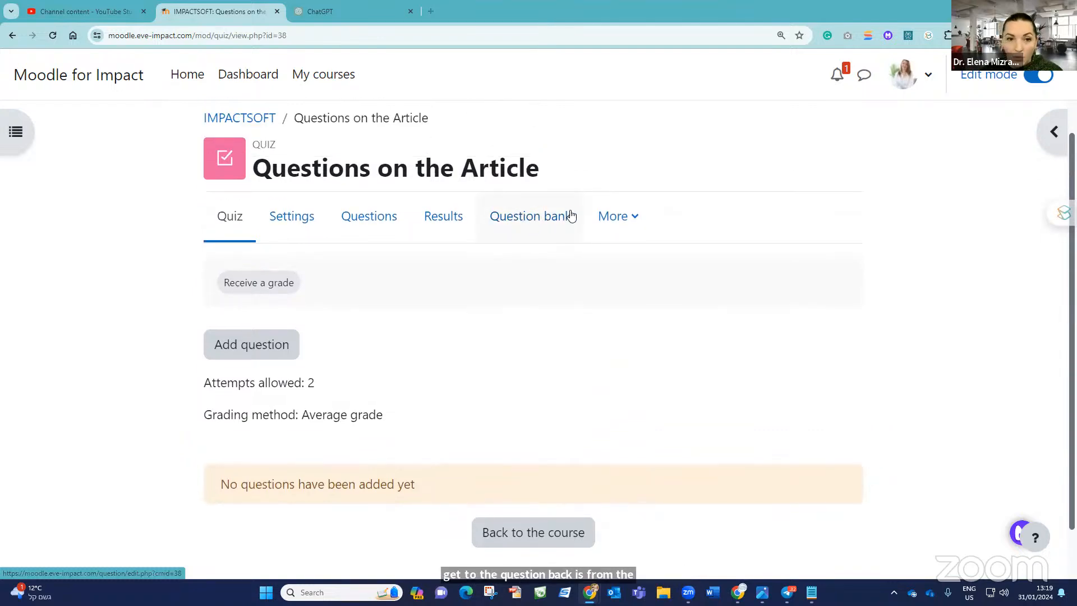
{"action": "scroll", "coordinate": [438, 305], "scroll_direction": "up", "scroll_amount": 1}
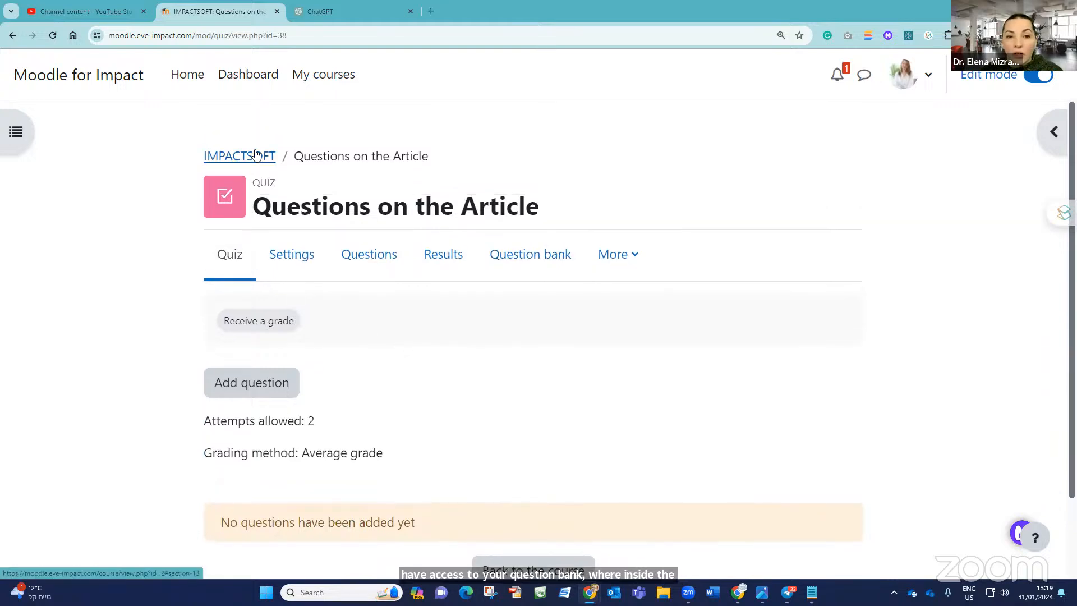
Return to the course page, collapsing the job interview skills topic, and open the course's question bank.
{"action": "left_click", "coordinate": [272, 158]}
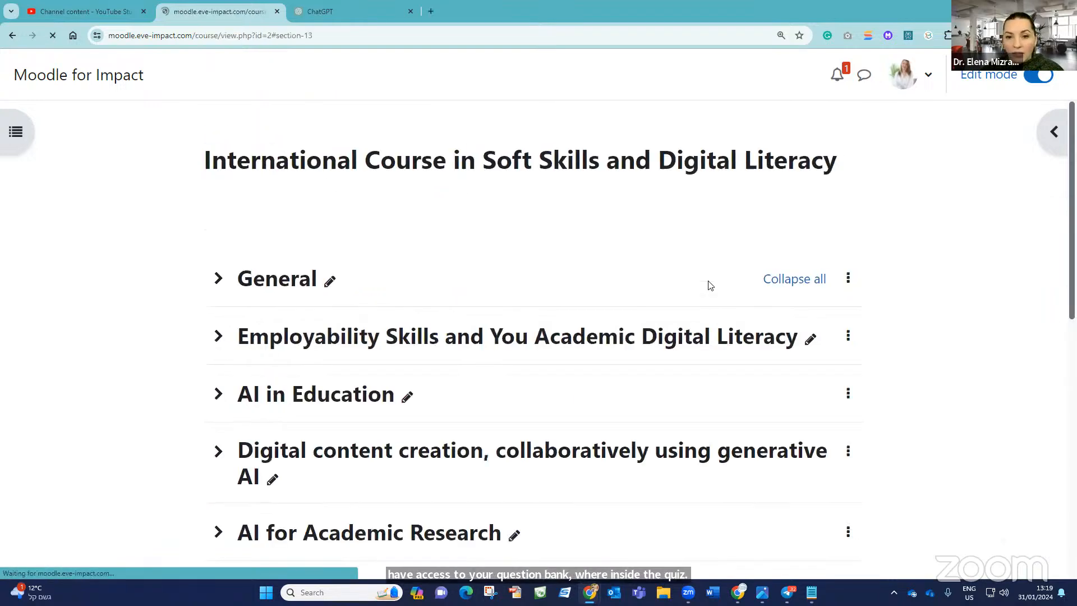
{"action": "left_click", "coordinate": [217, 186]}
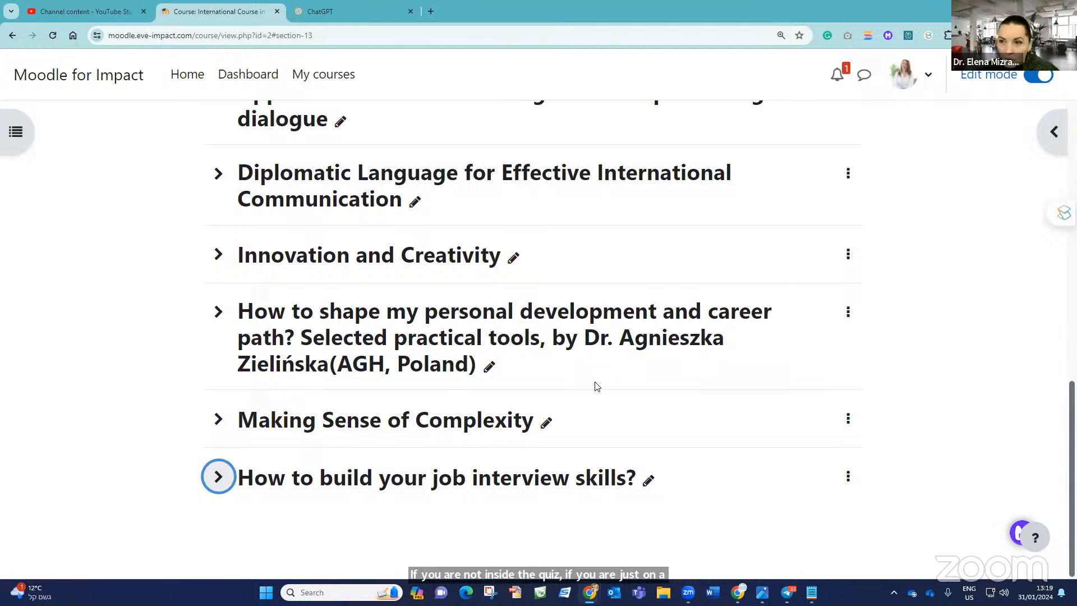
{"action": "scroll", "coordinate": [596, 386], "scroll_direction": "up", "scroll_amount": 10}
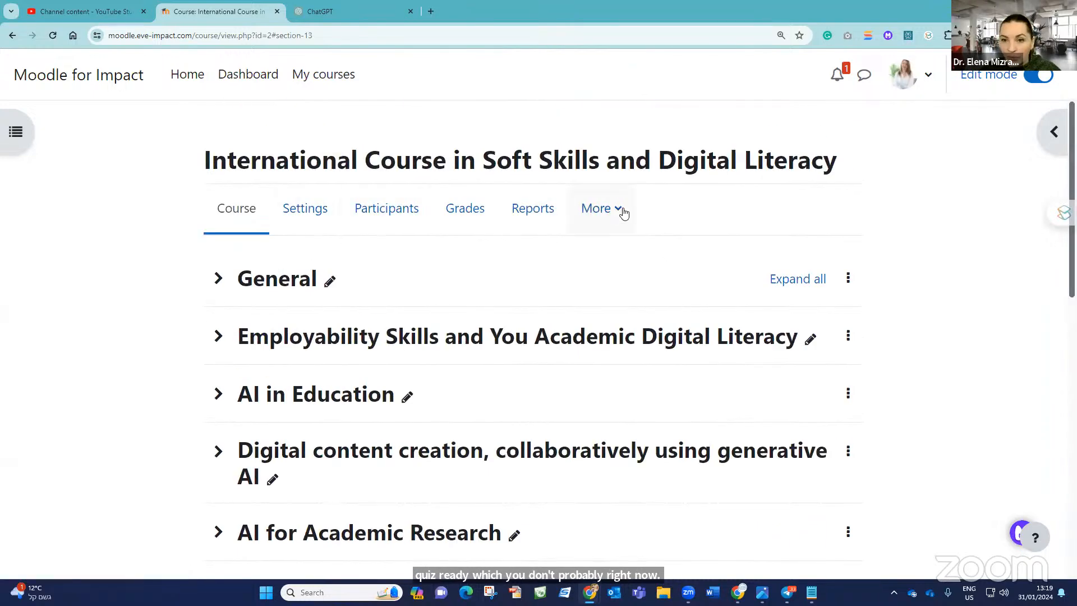
{"action": "left_click", "coordinate": [617, 211]}
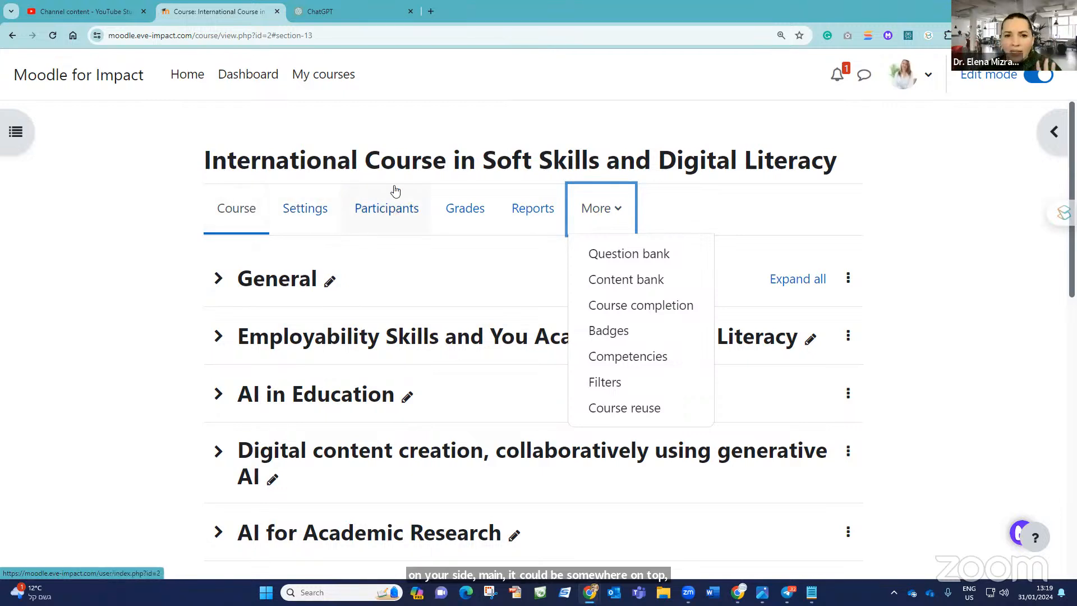
{"action": "left_click", "coordinate": [640, 258]}
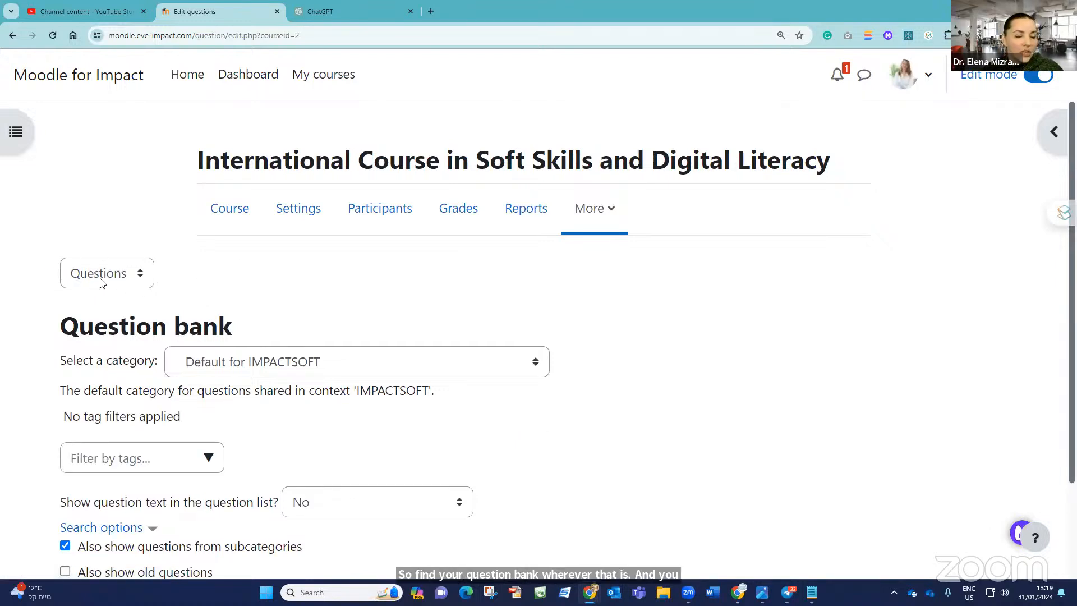
Enlarge the question bank page to 175% and look at its Import and Export options.
{"action": "key", "text": "ctrl+plus"}
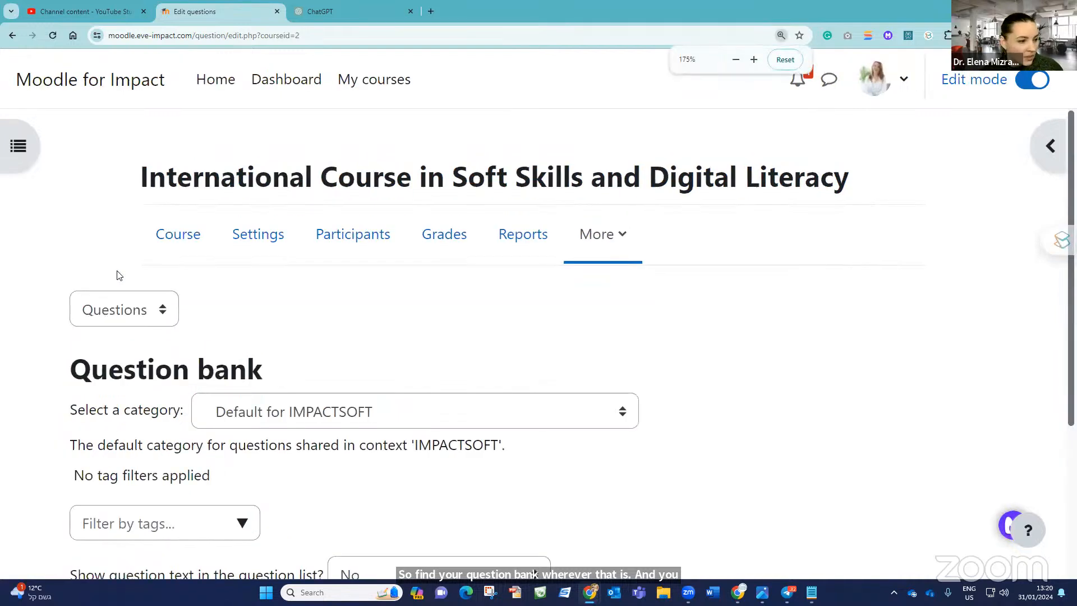
{"action": "left_click", "coordinate": [159, 314]}
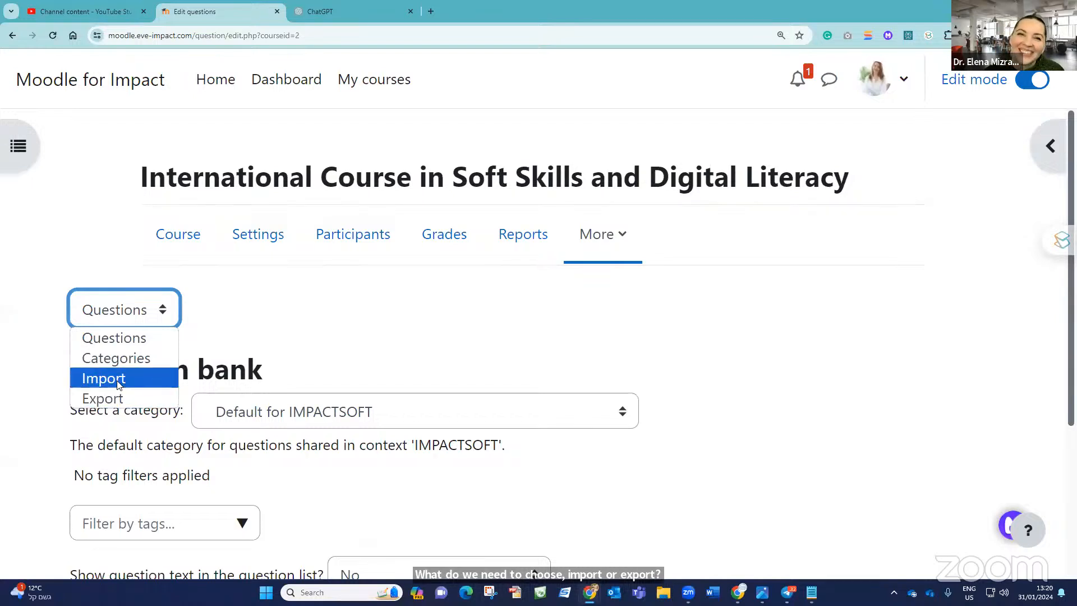
{"action": "left_click", "coordinate": [247, 334]}
{"action": "scroll", "coordinate": [415, 330], "scroll_direction": "down", "scroll_amount": 4}
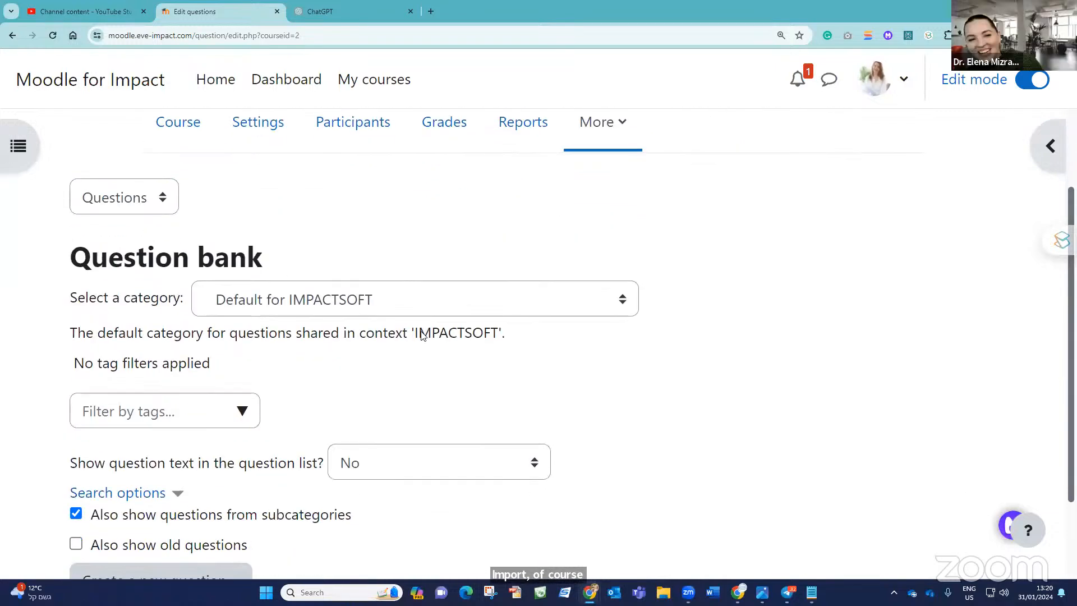
{"action": "scroll", "coordinate": [399, 321], "scroll_direction": "up", "scroll_amount": 4}
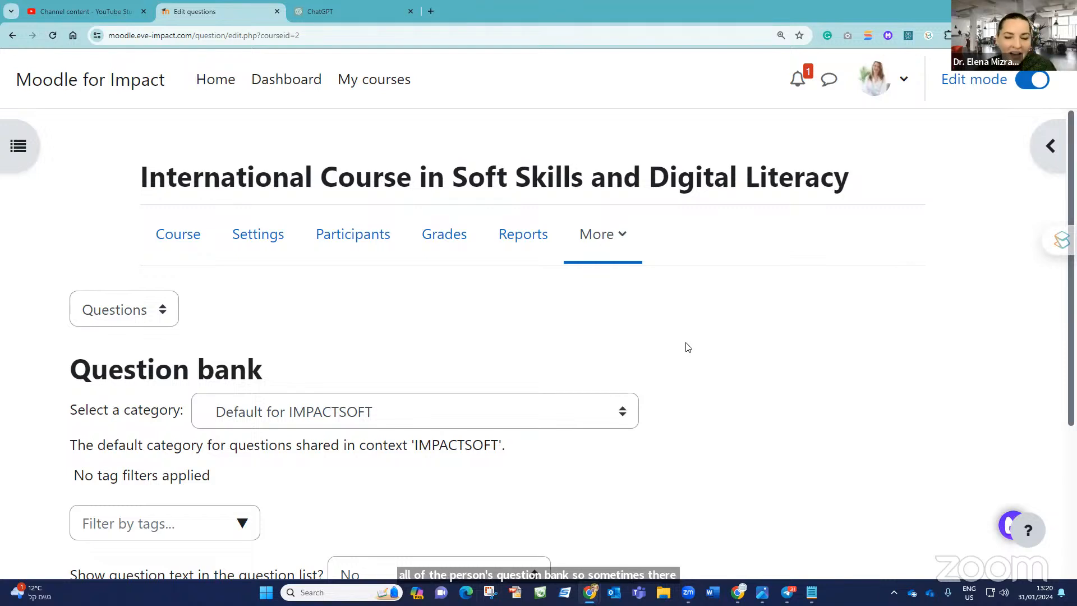
Look over the question bank page and open its question categories page.
{"action": "scroll", "coordinate": [642, 348], "scroll_direction": "down", "scroll_amount": 4}
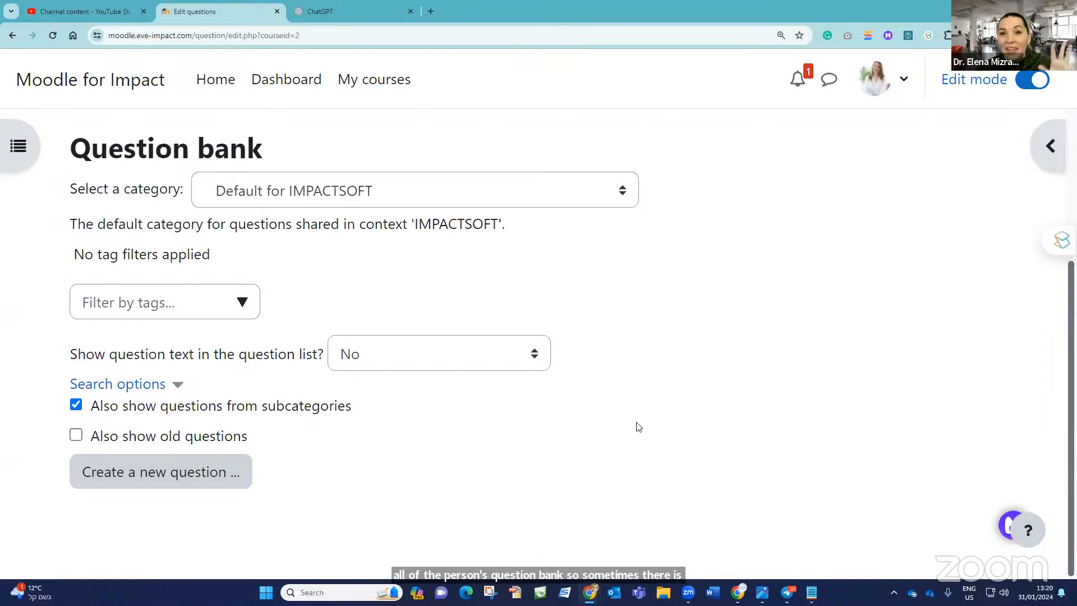
{"action": "scroll", "coordinate": [546, 419], "scroll_direction": "up", "scroll_amount": 3}
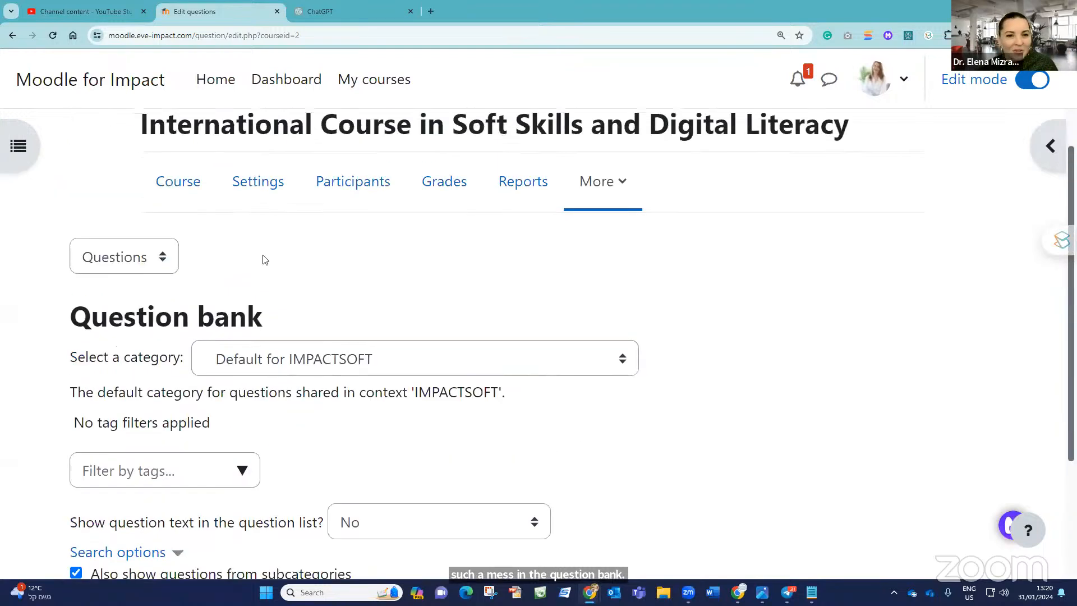
{"action": "left_click", "coordinate": [145, 268]}
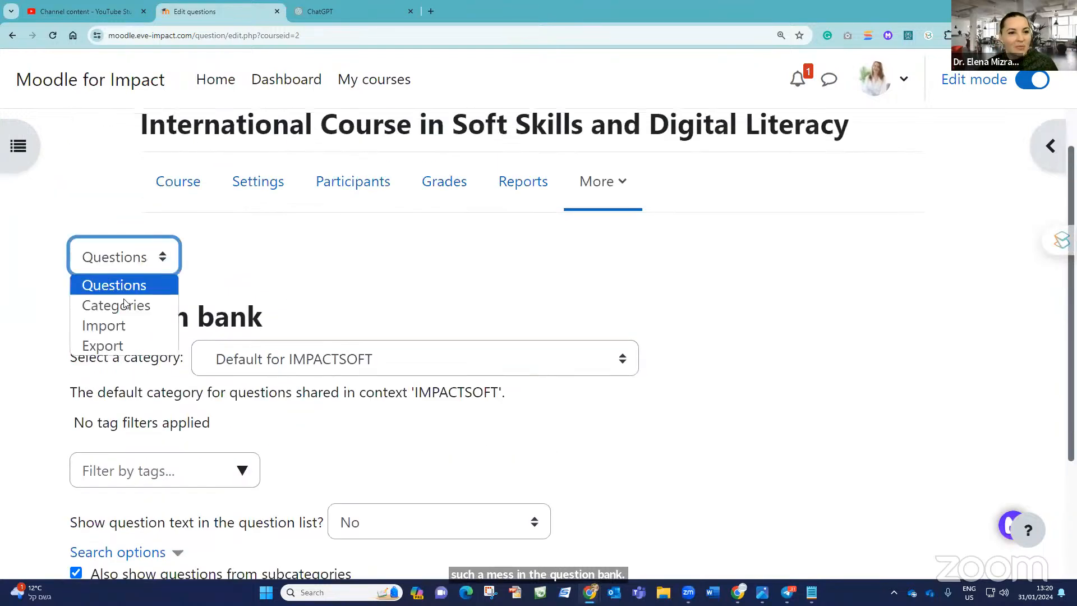
{"action": "left_click", "coordinate": [253, 255]}
{"action": "left_click", "coordinate": [151, 257]}
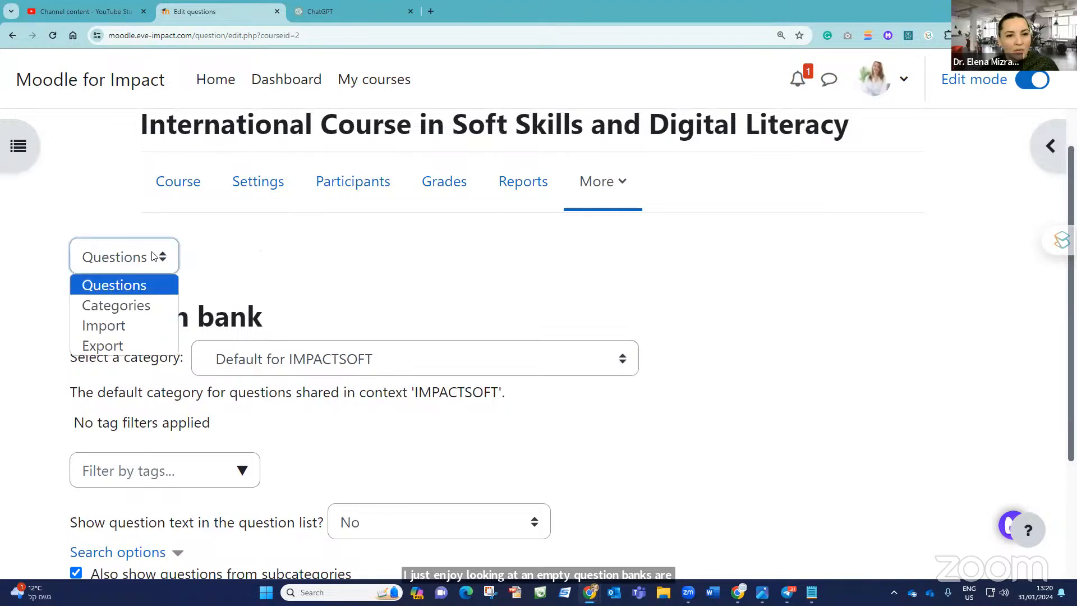
{"action": "left_click", "coordinate": [135, 308]}
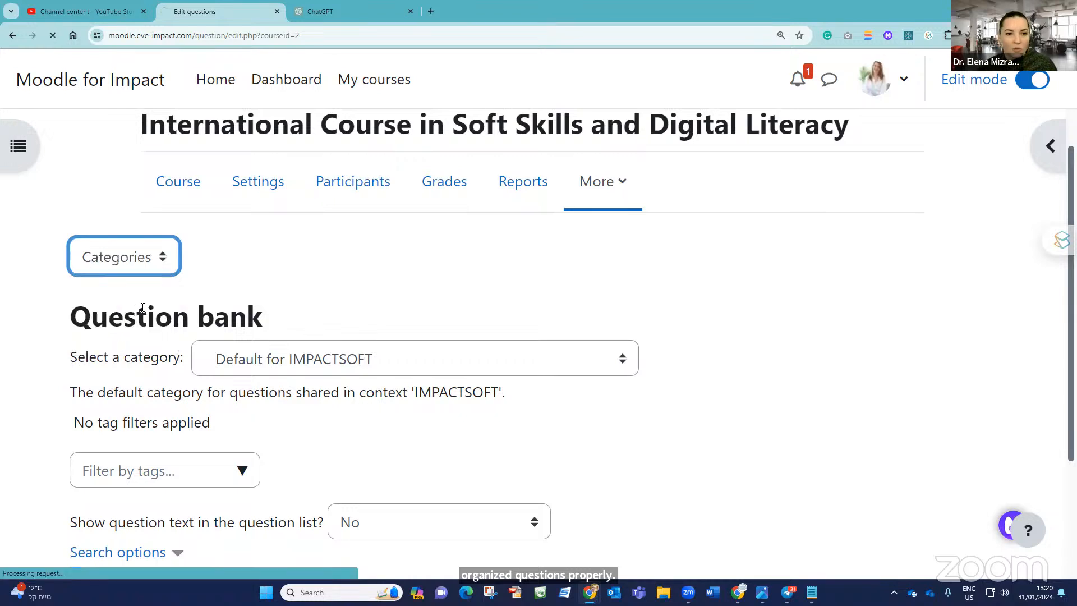
{"action": "scroll", "coordinate": [307, 387], "scroll_direction": "down", "scroll_amount": 2}
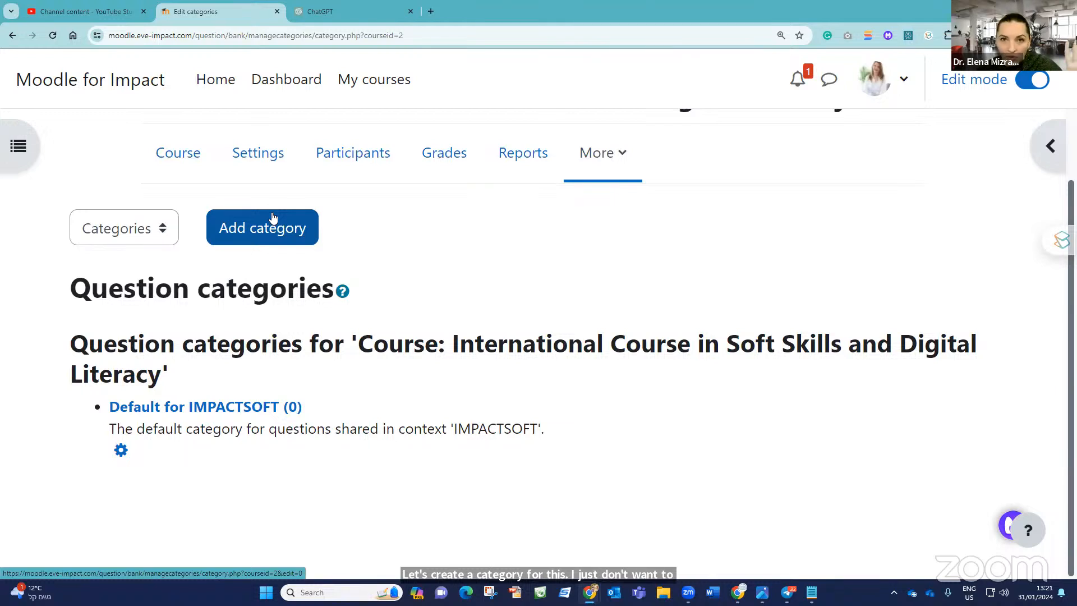
Add a question category named "Job Interview Article" under the parent category Default for IMPACTSOFT.
{"action": "left_click", "coordinate": [276, 222]}
{"action": "scroll", "coordinate": [440, 286], "scroll_direction": "down", "scroll_amount": 3}
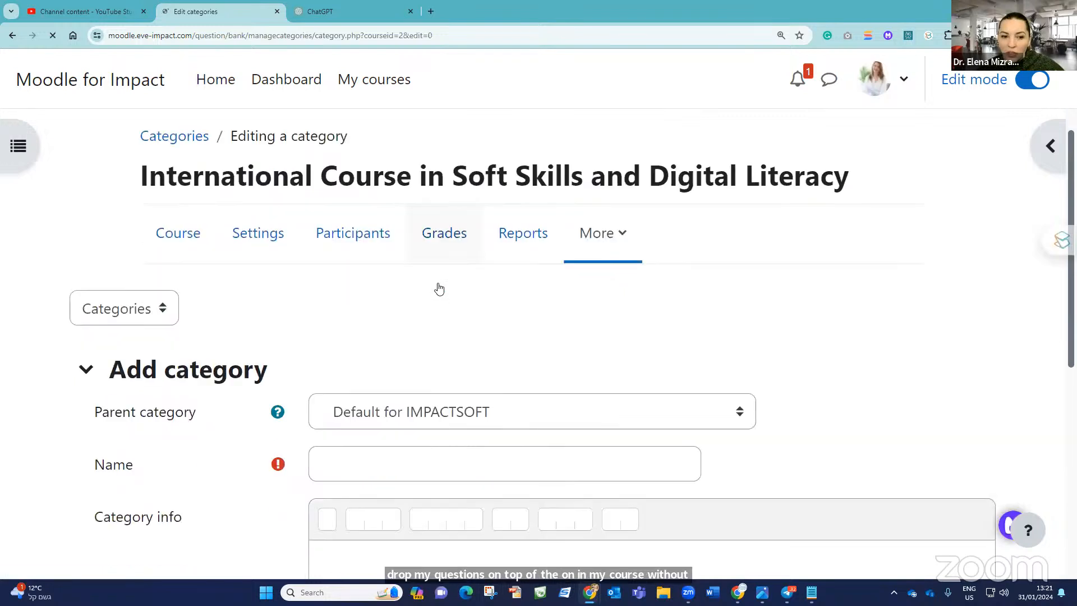
{"action": "left_click", "coordinate": [355, 331]}
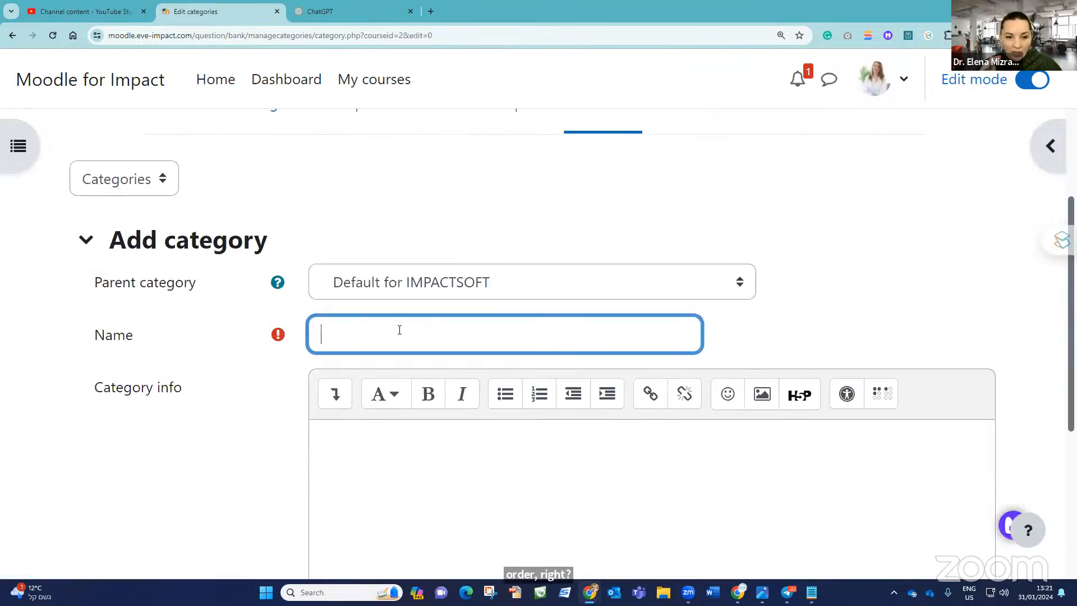
{"action": "type", "text": "J"}
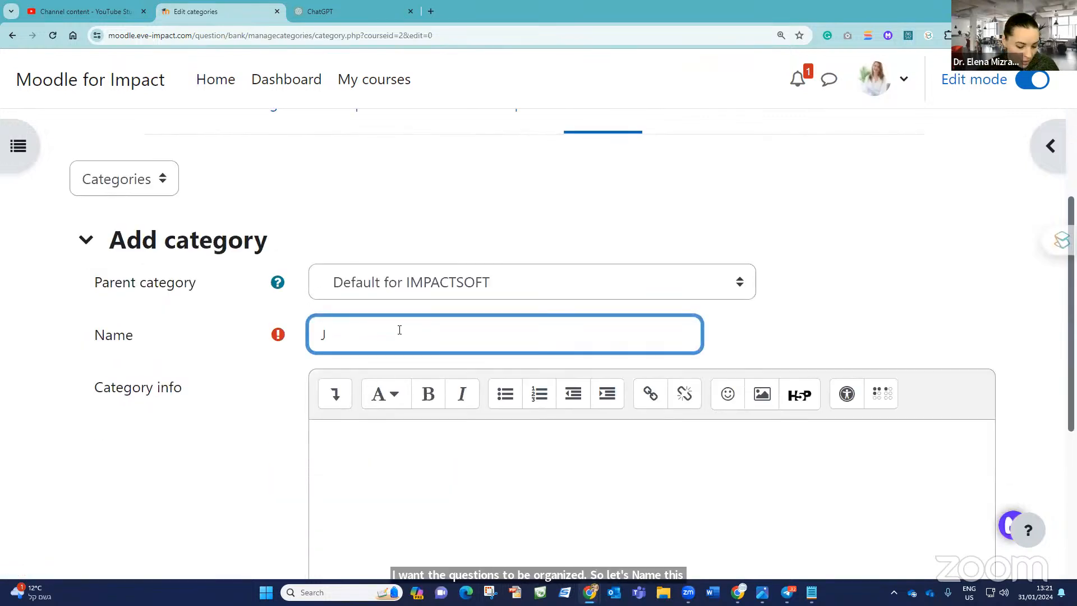
{"action": "type", "text": "ob "}
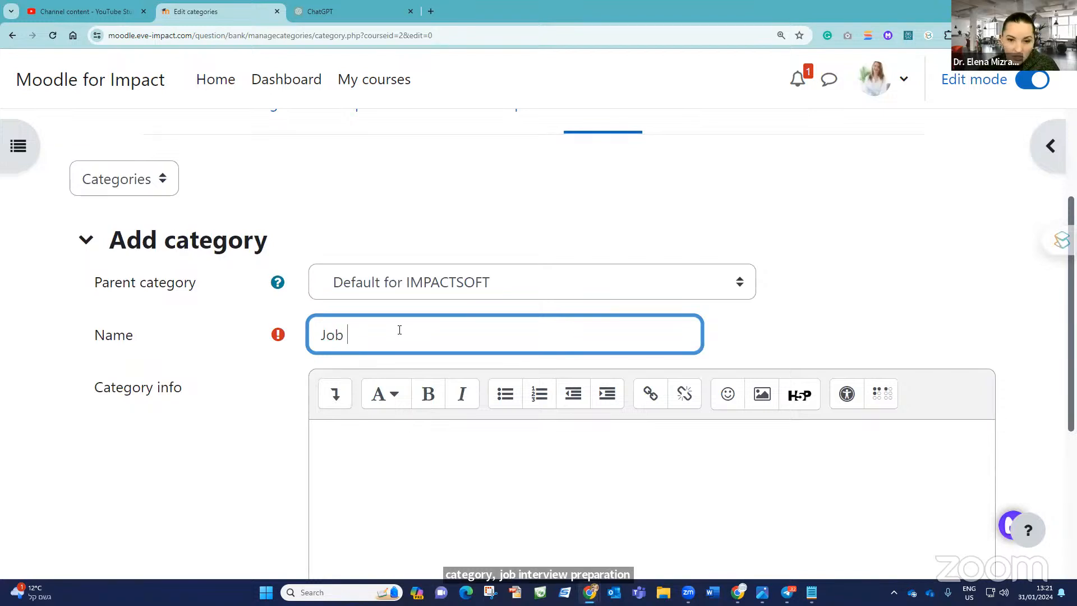
{"action": "type", "text": "Interb"}
{"action": "key", "text": "BackSpace"}
{"action": "type", "text": "view "}
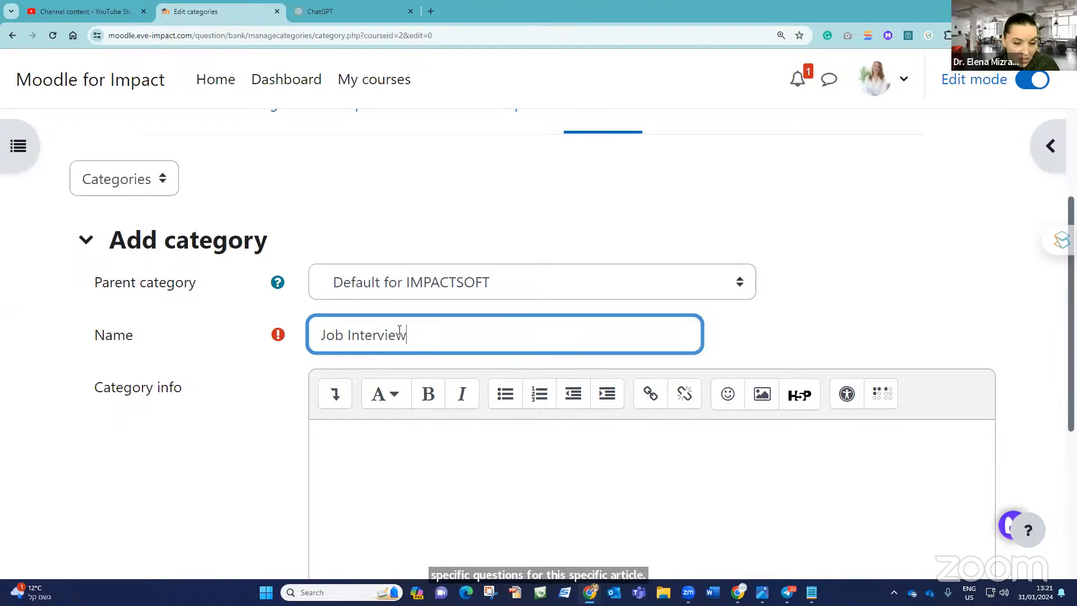
{"action": "type", "text": "Article"}
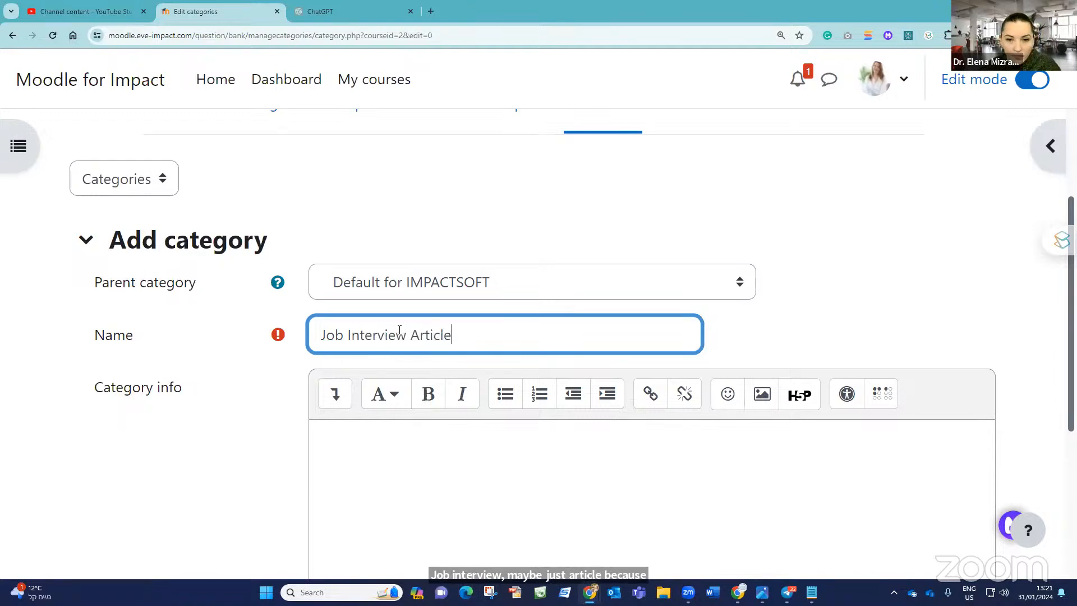
{"action": "scroll", "coordinate": [452, 352], "scroll_direction": "down", "scroll_amount": 5}
{"action": "left_click", "coordinate": [385, 438]}
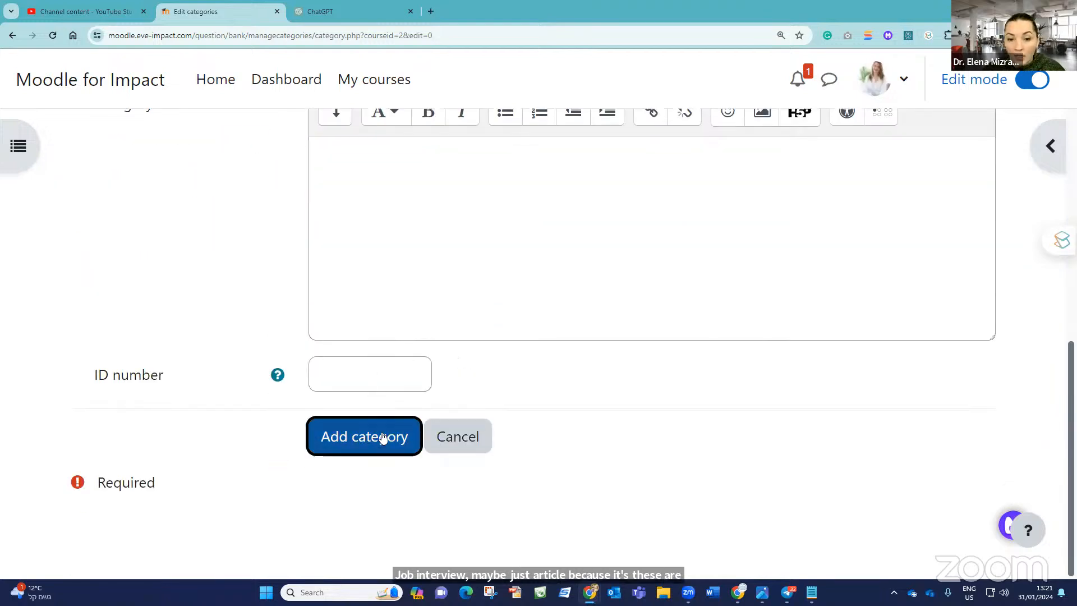
{"action": "scroll", "coordinate": [200, 332], "scroll_direction": "down", "scroll_amount": 2}
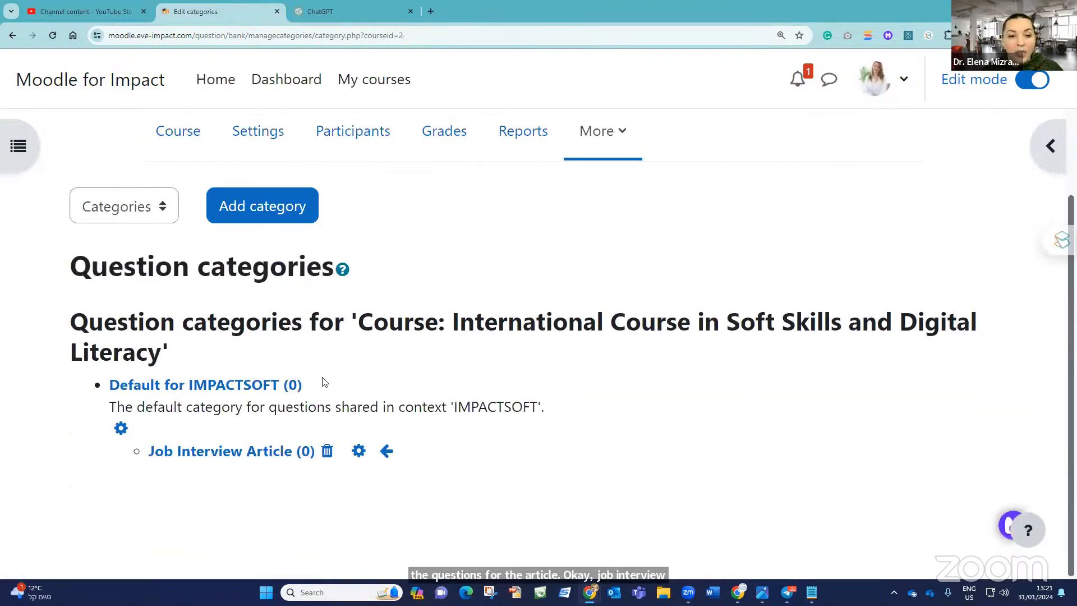
Open the question import page, choose GIFT format as the file format and read the help on that format.
{"action": "left_click", "coordinate": [164, 211]}
{"action": "left_click", "coordinate": [120, 274]}
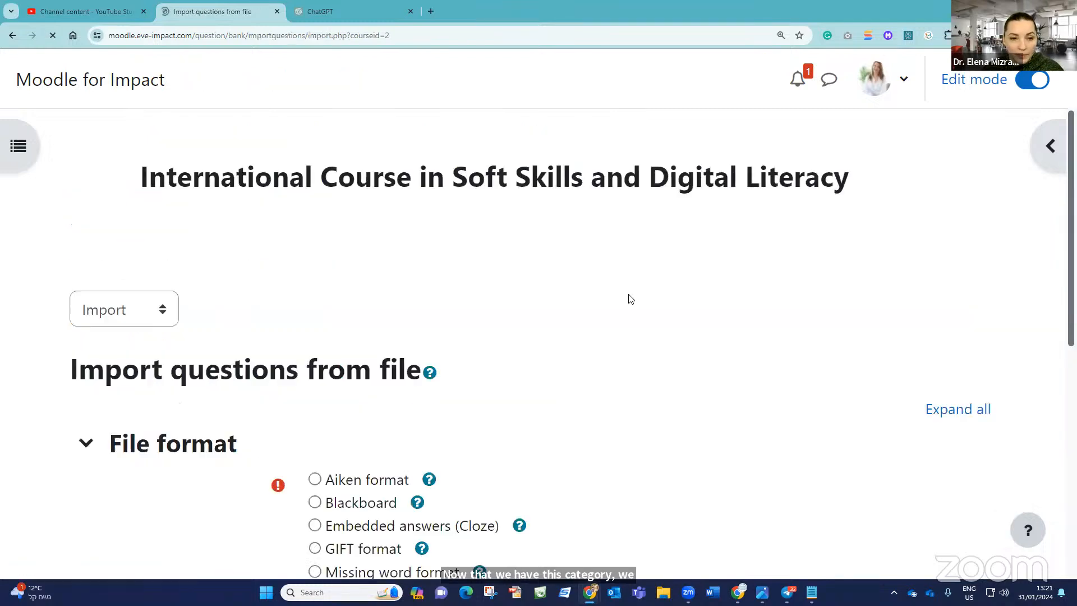
{"action": "scroll", "coordinate": [600, 301], "scroll_direction": "down", "scroll_amount": 5}
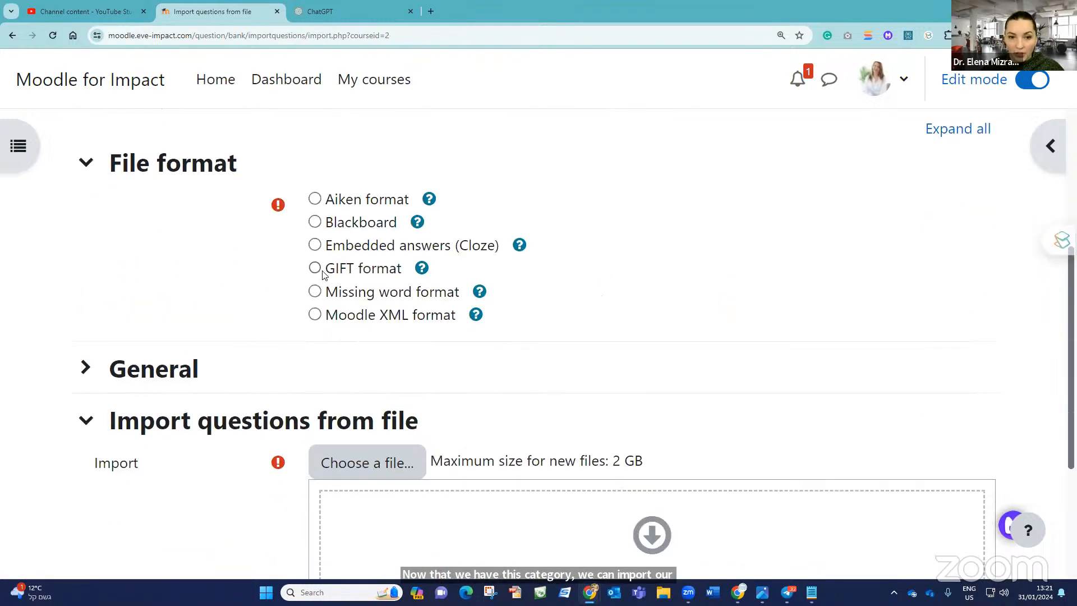
{"action": "left_click", "coordinate": [313, 269]}
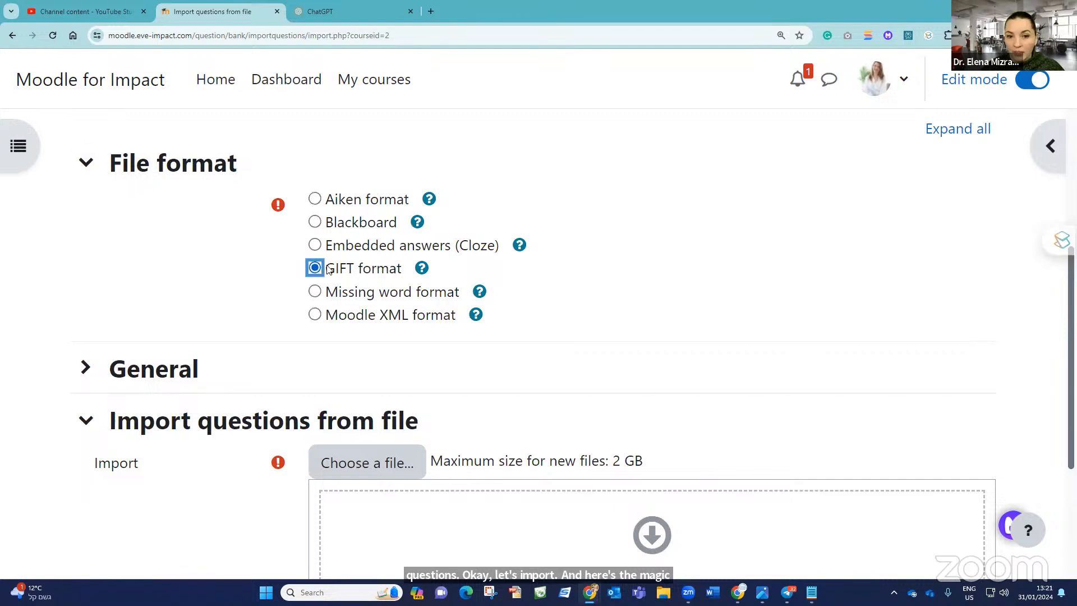
{"action": "left_click", "coordinate": [421, 270]}
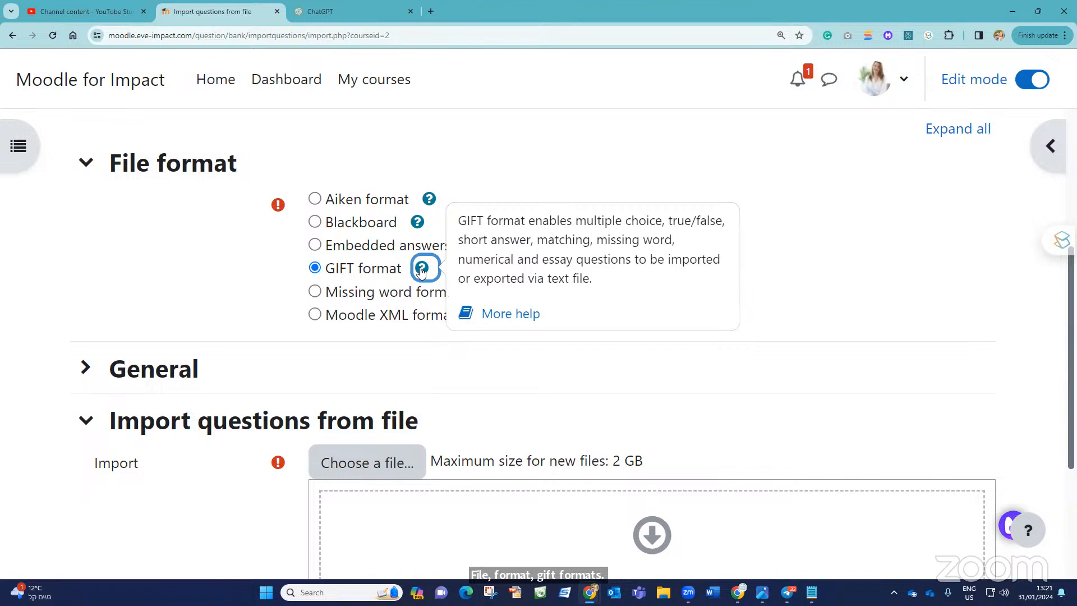
{"action": "left_click", "coordinate": [783, 198]}
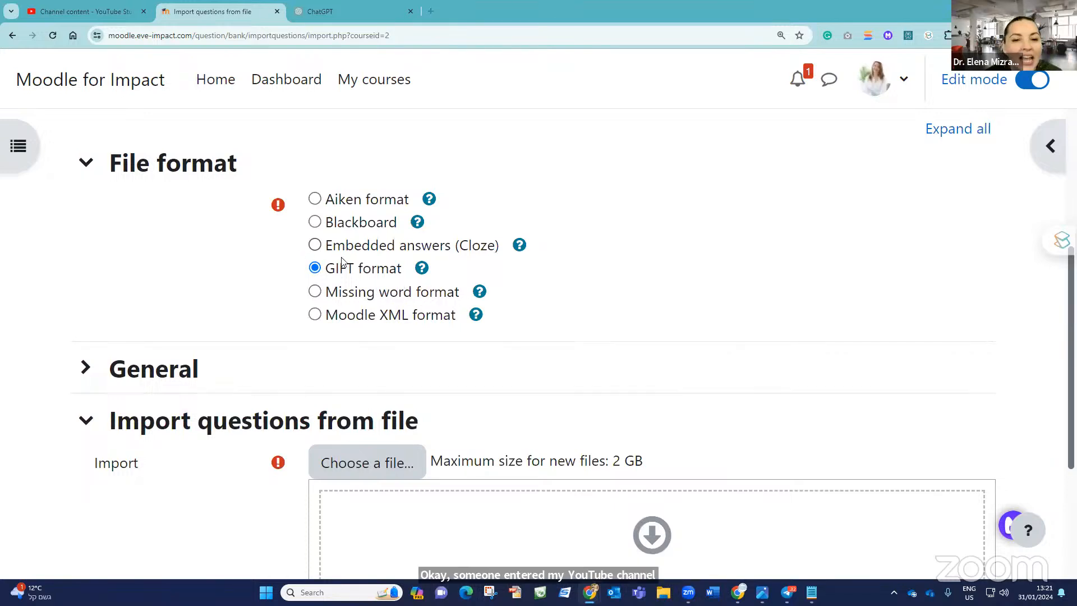
{"action": "left_click", "coordinate": [421, 269]}
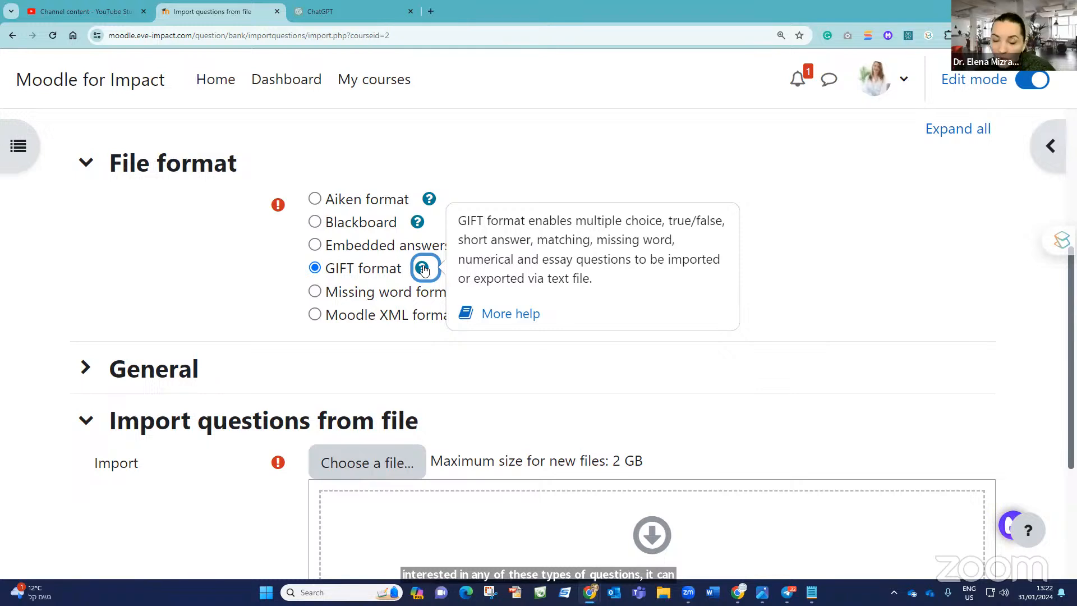
{"action": "scroll", "coordinate": [423, 270], "scroll_direction": "down", "scroll_amount": 2}
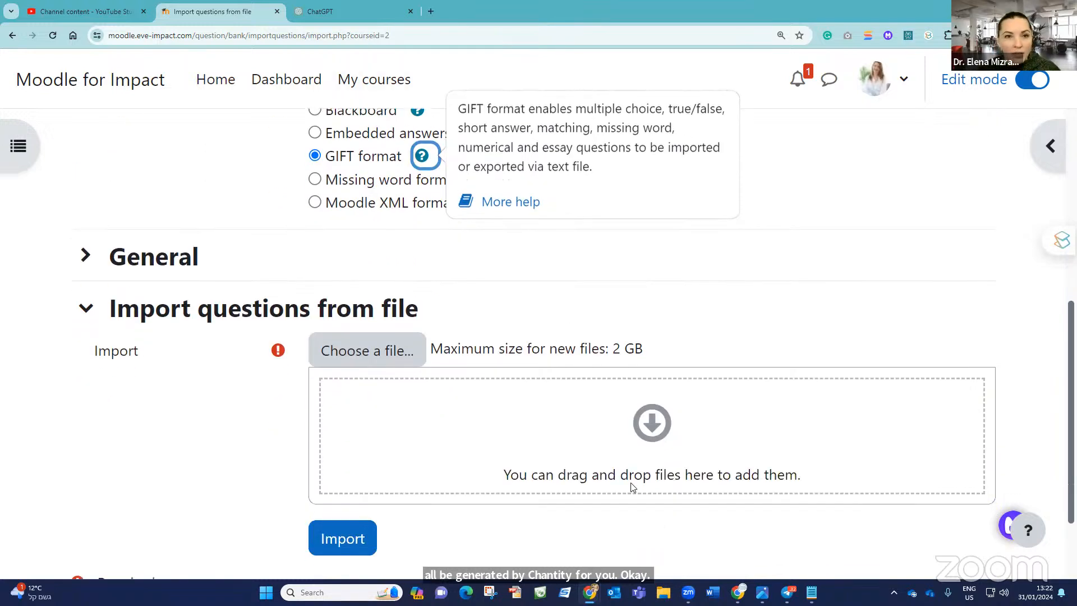
Switch to the ChatGPT conversation and download the GIFT question file as interview_preparation_questions.gift into the 2-BASIC folder.
{"action": "left_click", "coordinate": [356, 10]}
{"action": "scroll", "coordinate": [302, 349], "scroll_direction": "down", "scroll_amount": 8}
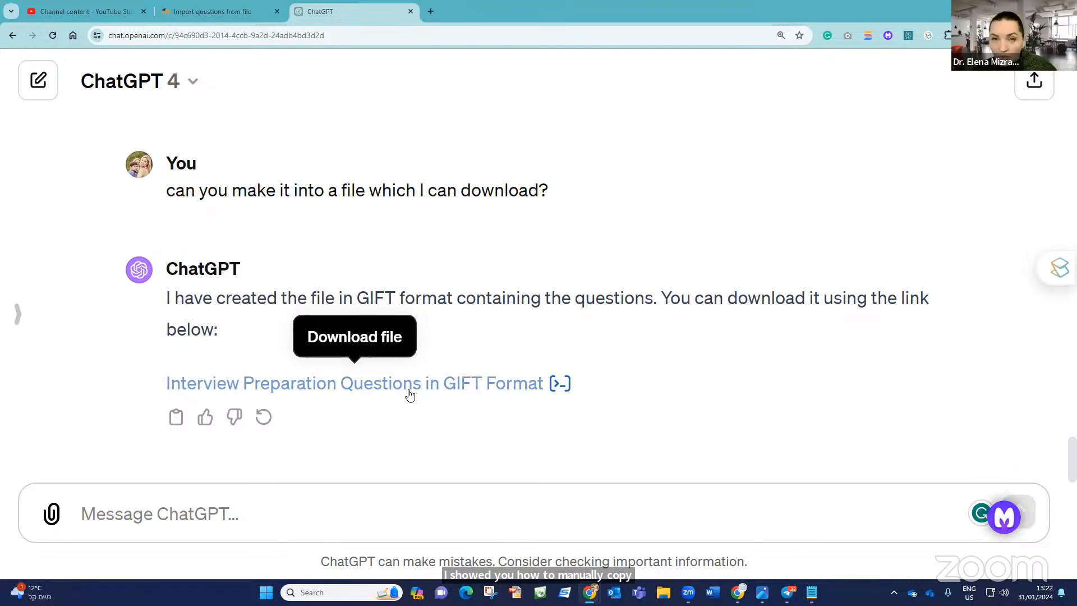
{"action": "left_click", "coordinate": [409, 388]}
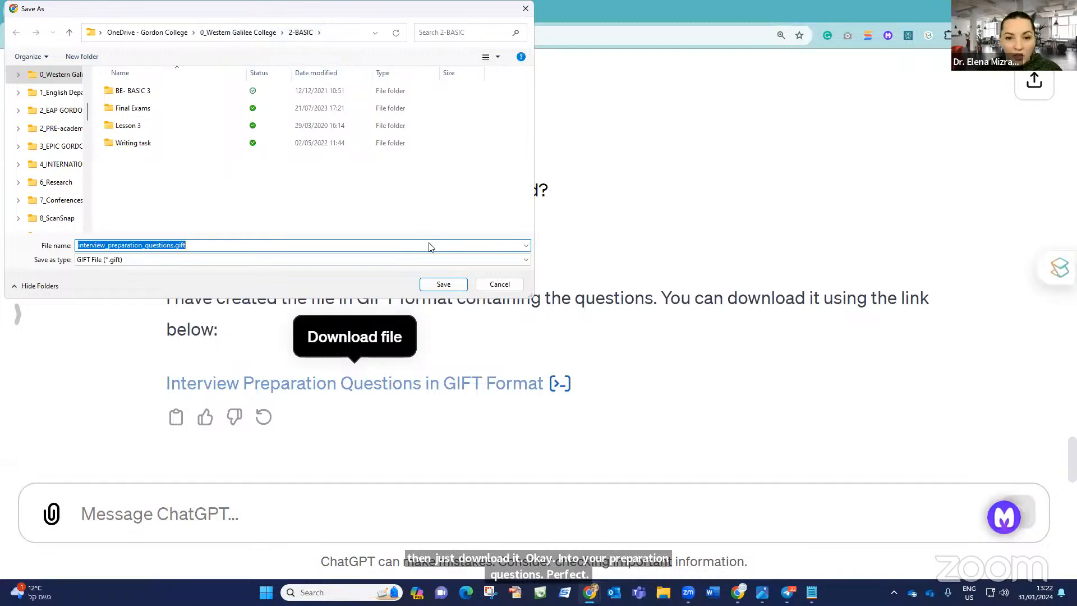
{"action": "left_click", "coordinate": [443, 284]}
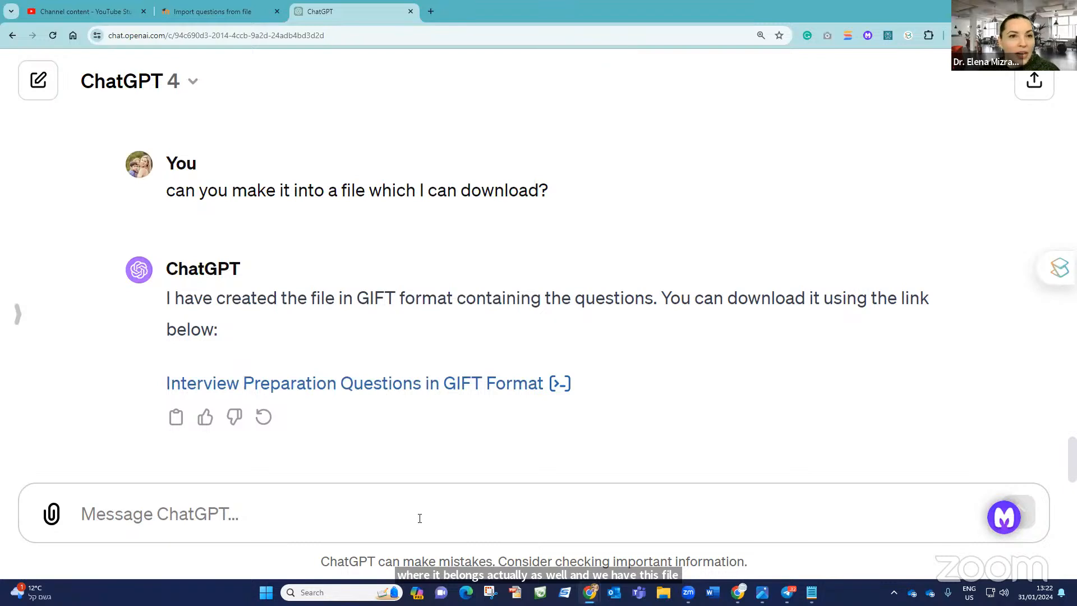
Return to the Moodle import form and add interview_preparation_questions.gift from the 2-BASIC folder inside 0_Western Galilee College.
{"action": "key", "text": "ctrl+shift+Tab"}
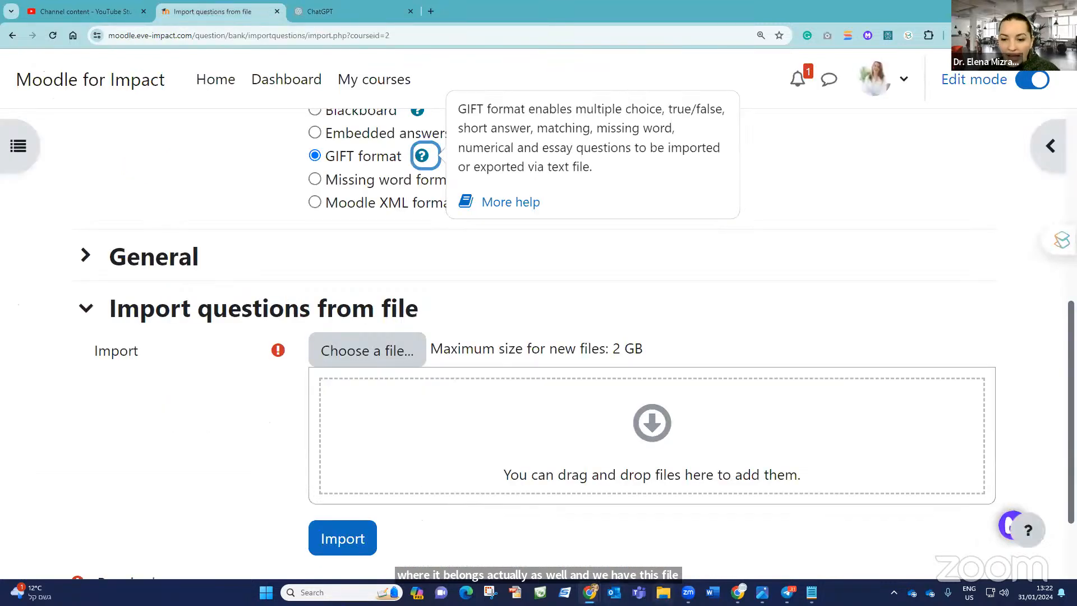
{"action": "key", "text": "alt+Tab"}
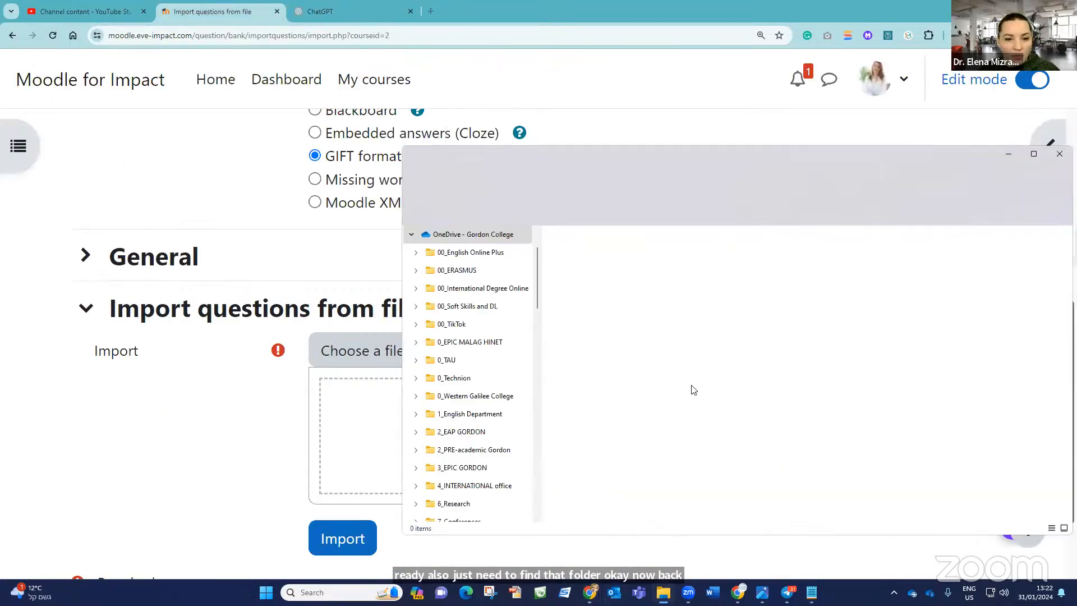
{"action": "left_click", "coordinate": [474, 256]}
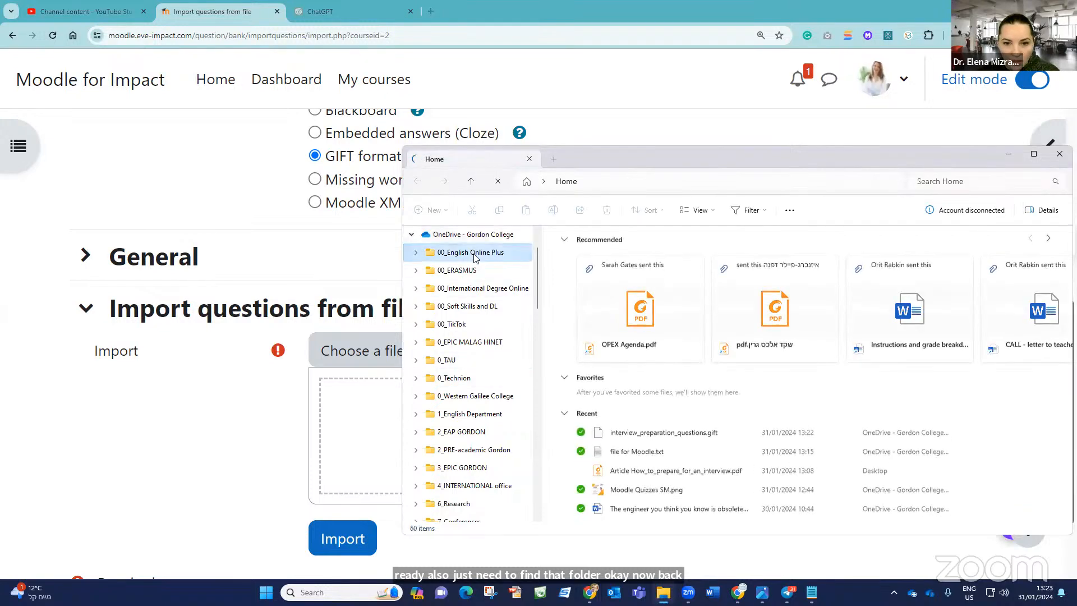
{"action": "left_click", "coordinate": [458, 397]}
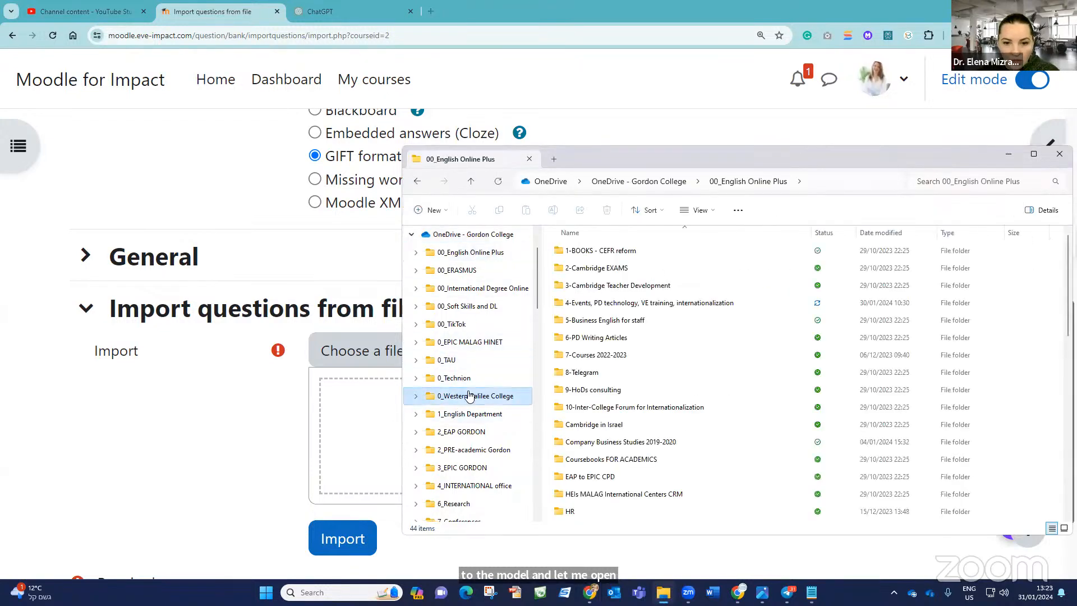
{"action": "left_click", "coordinate": [585, 270]}
{"action": "double_click", "coordinate": [585, 269]}
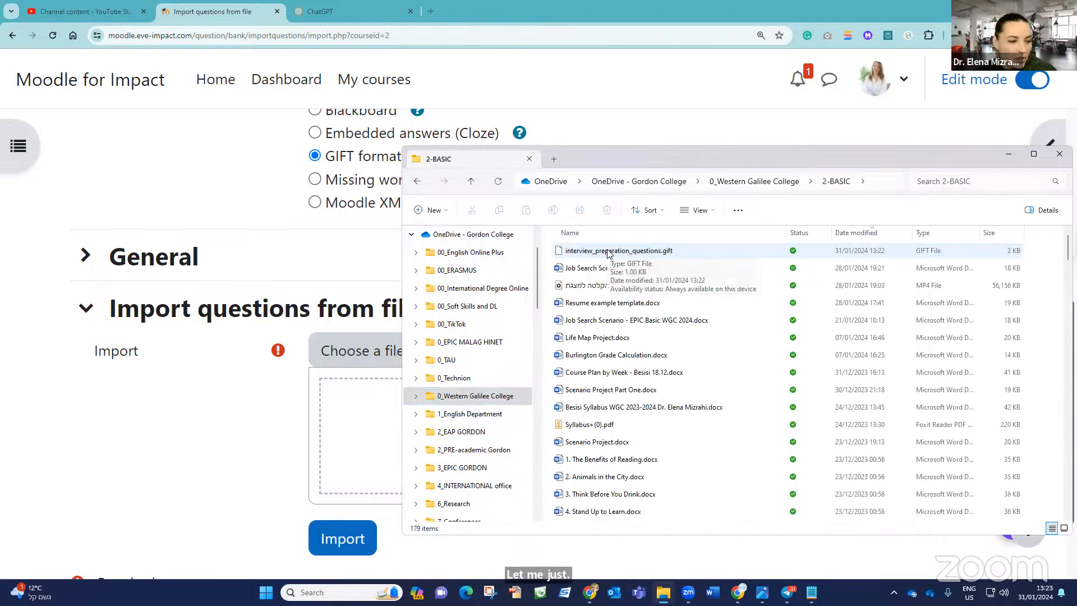
{"action": "left_click_drag", "start_coordinate": [608, 254], "coordinate": [373, 449]}
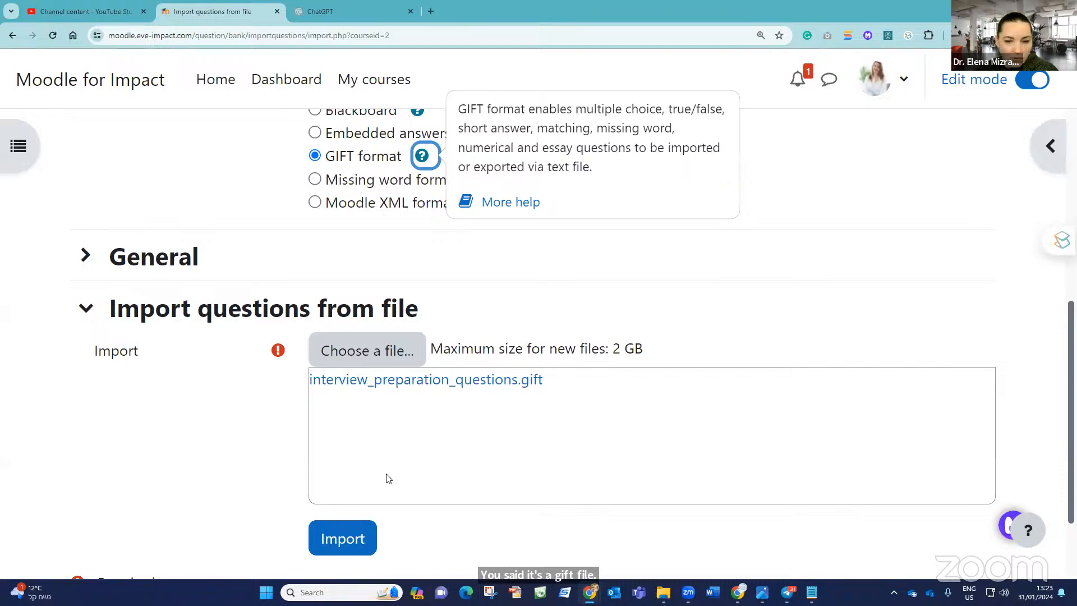
Import the questions from the GIFT file, review the list of imported questions and continue to the question bank.
{"action": "left_click", "coordinate": [341, 545]}
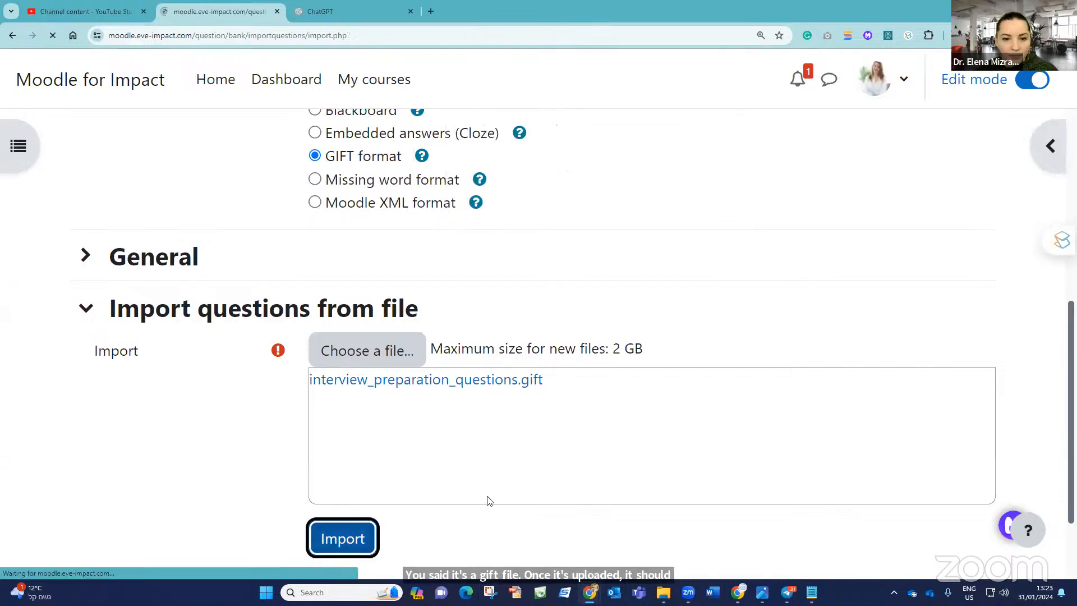
{"action": "scroll", "coordinate": [440, 468], "scroll_direction": "down", "scroll_amount": 10}
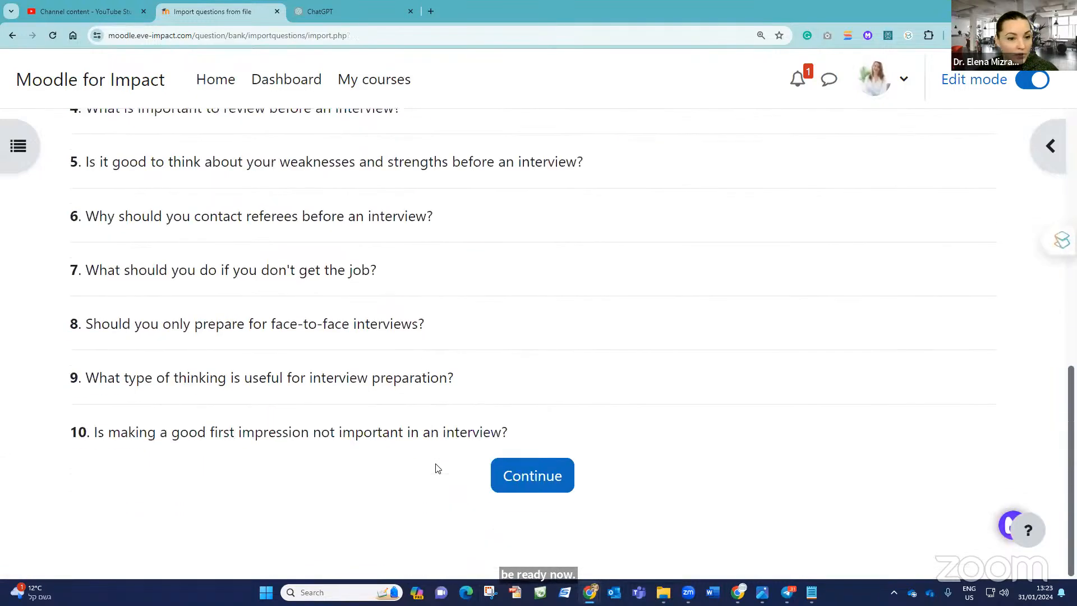
{"action": "scroll", "coordinate": [437, 467], "scroll_direction": "up", "scroll_amount": 10}
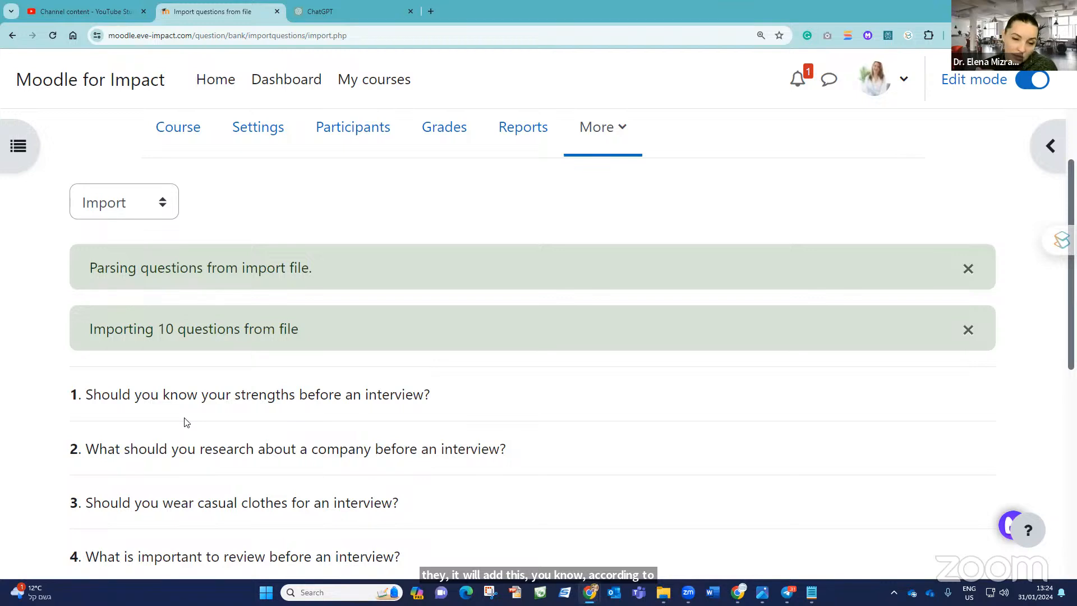
{"action": "scroll", "coordinate": [284, 241], "scroll_direction": "down", "scroll_amount": 8}
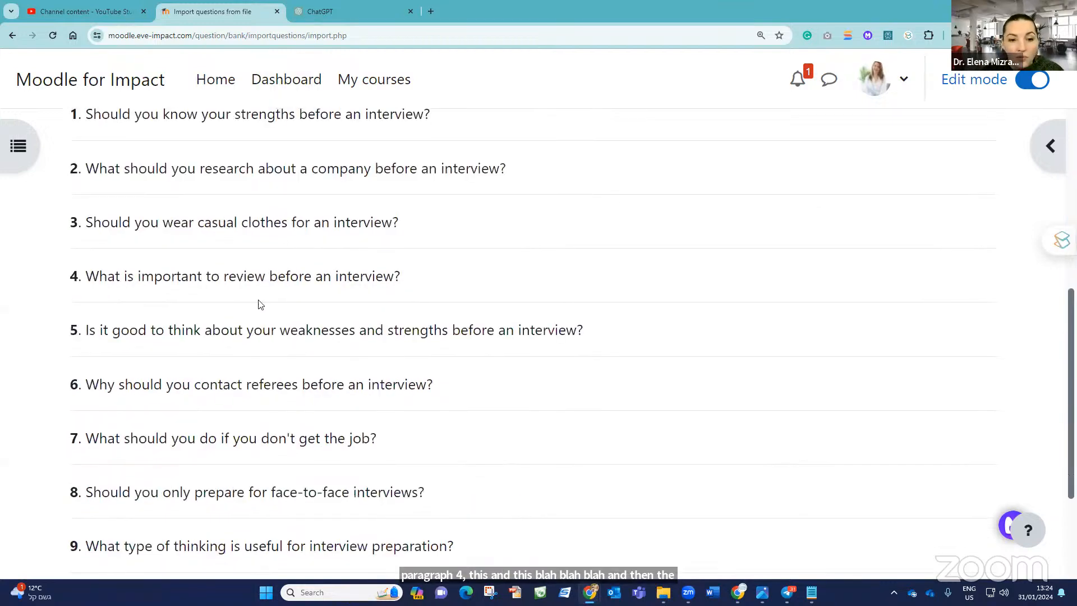
{"action": "left_click", "coordinate": [547, 477]}
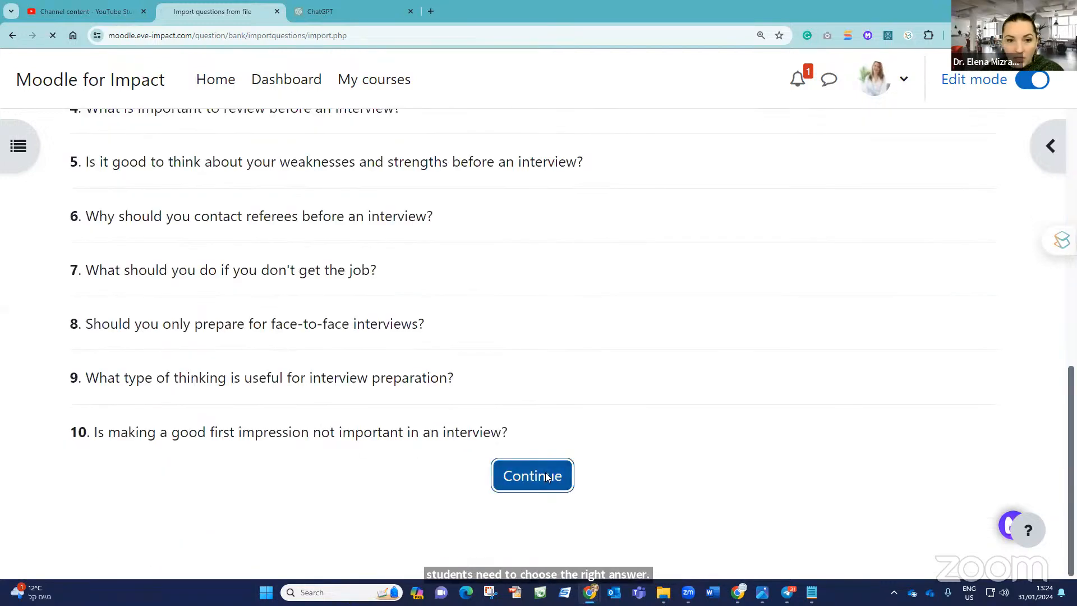
Review the imported questions, preview the one about weaknesses and strengths with its correct response filled in, and return to the question bank.
{"action": "scroll", "coordinate": [555, 452], "scroll_direction": "down", "scroll_amount": 5}
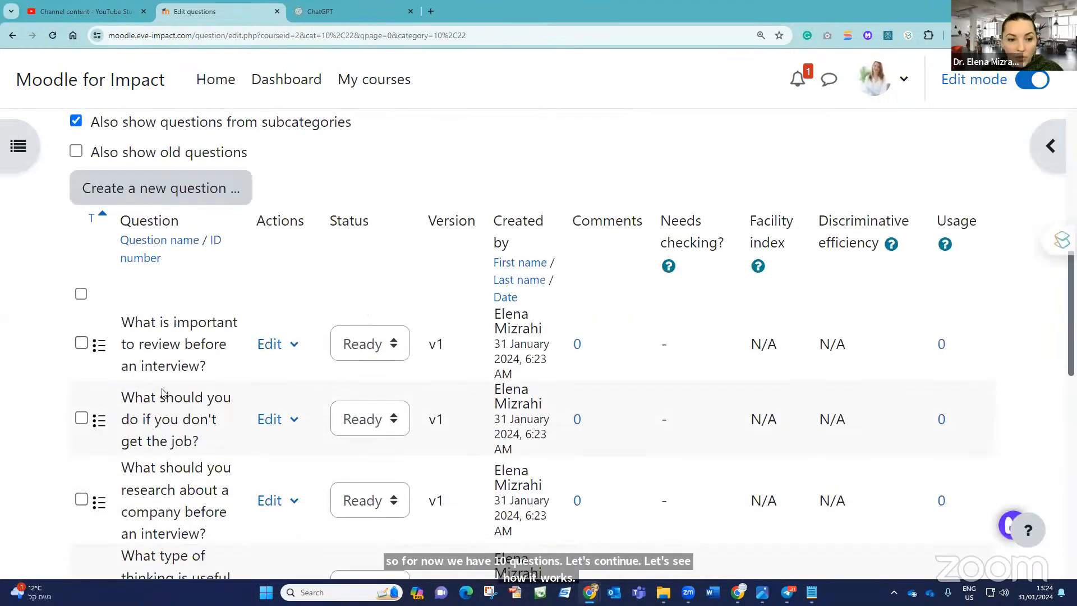
{"action": "scroll", "coordinate": [95, 235], "scroll_direction": "down", "scroll_amount": 4}
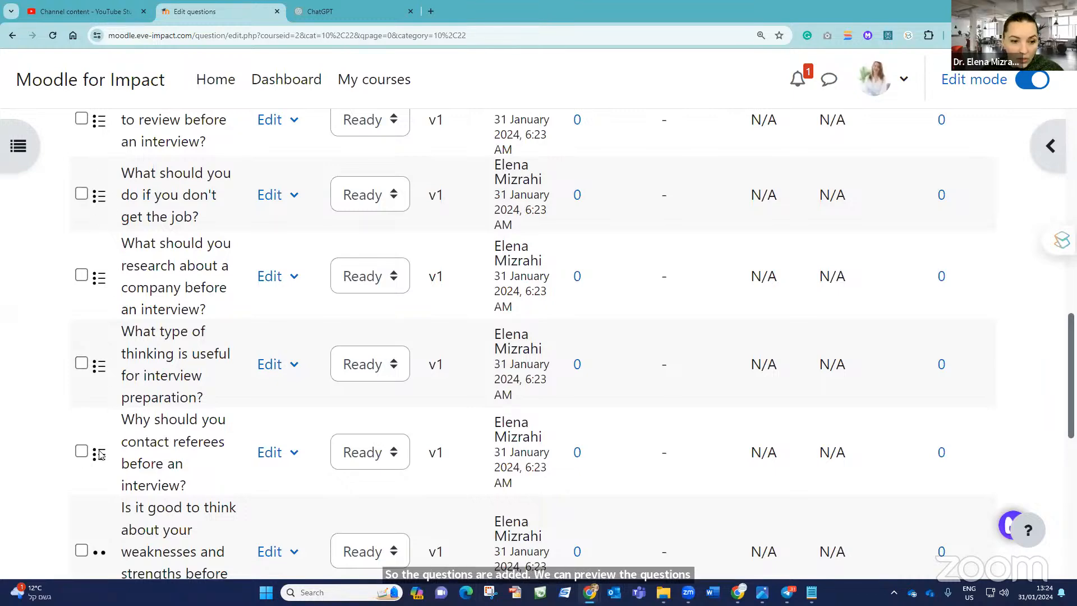
{"action": "scroll", "coordinate": [156, 418], "scroll_direction": "down", "scroll_amount": 6}
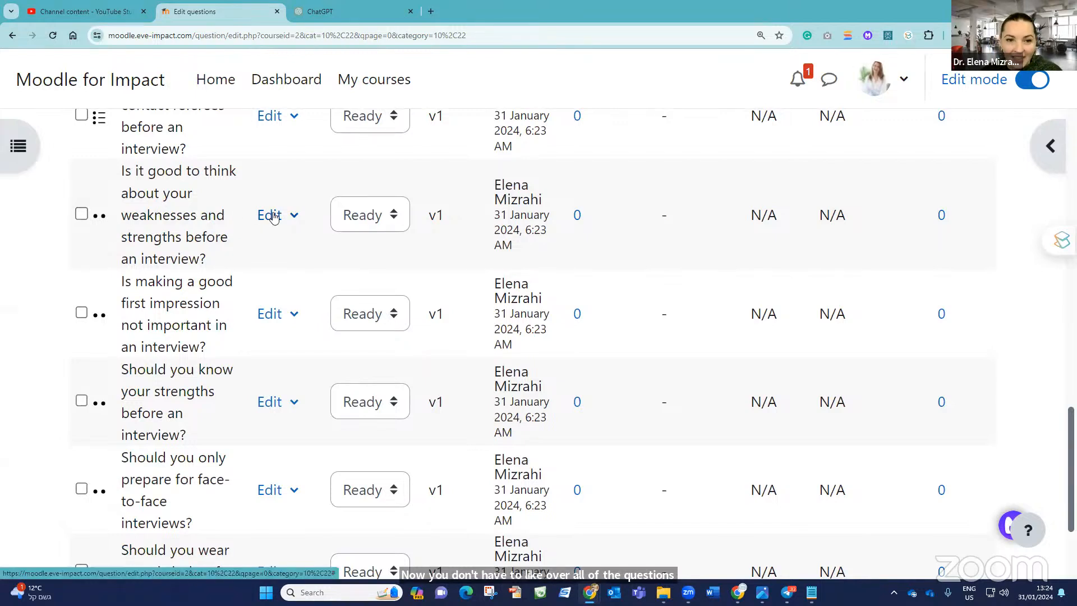
{"action": "left_click", "coordinate": [275, 217]}
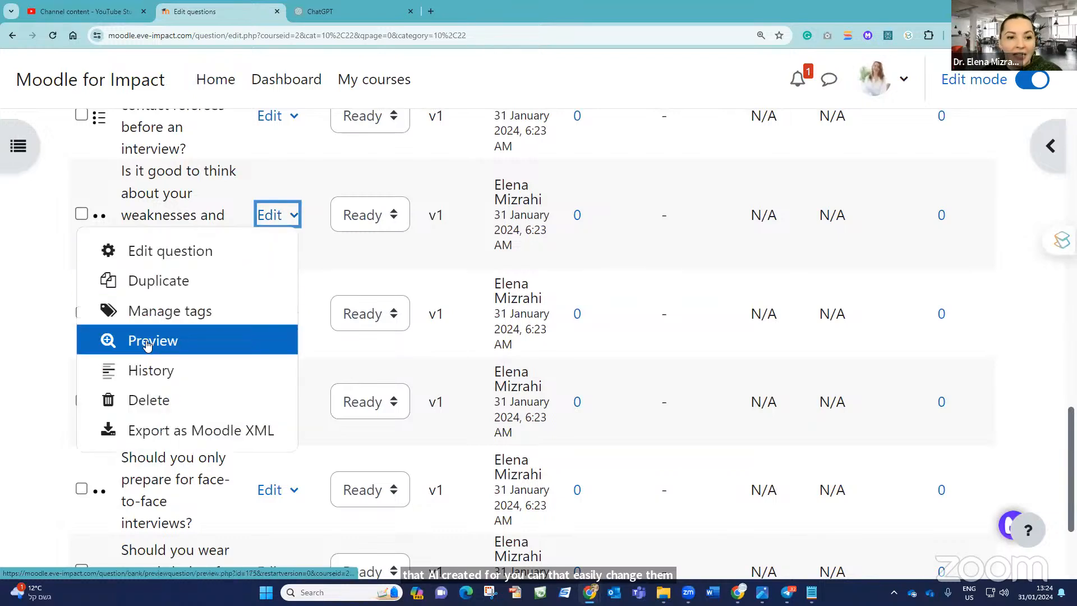
{"action": "left_click", "coordinate": [147, 343]}
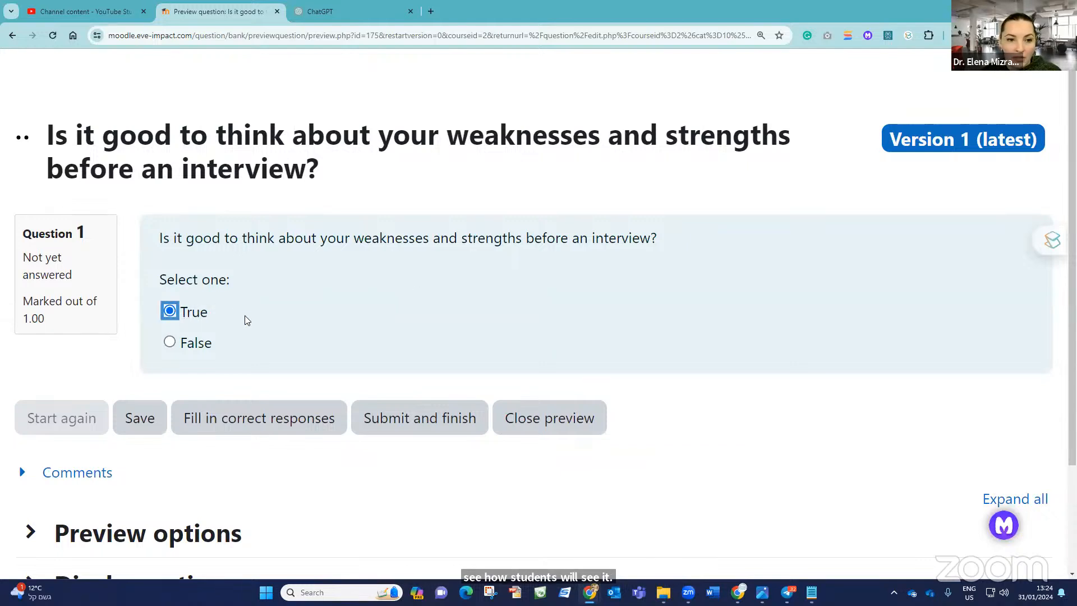
{"action": "left_click", "coordinate": [272, 420]}
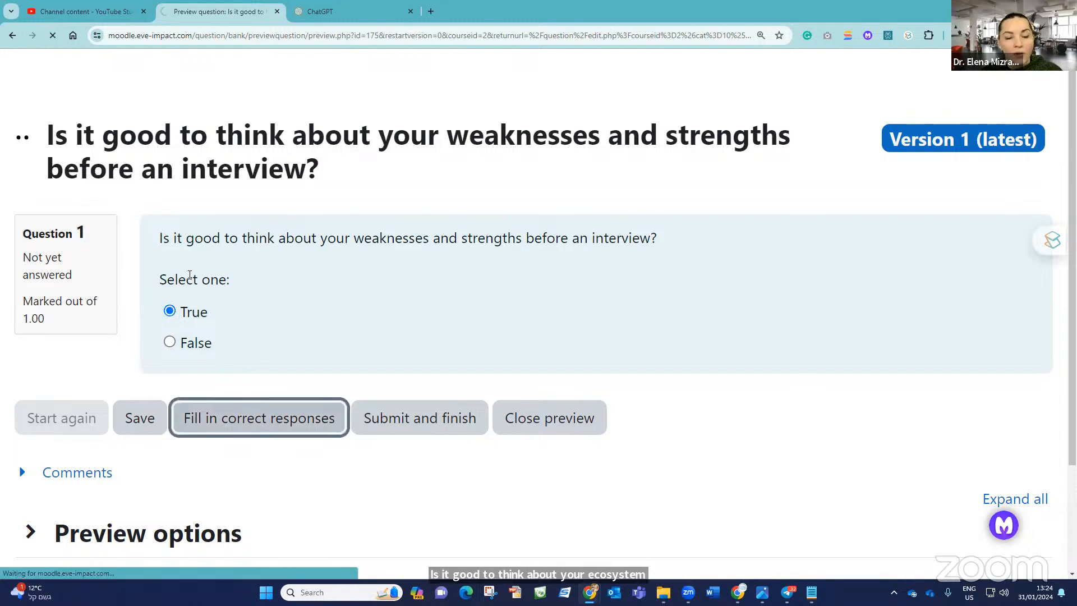
{"action": "left_click", "coordinate": [14, 37]}
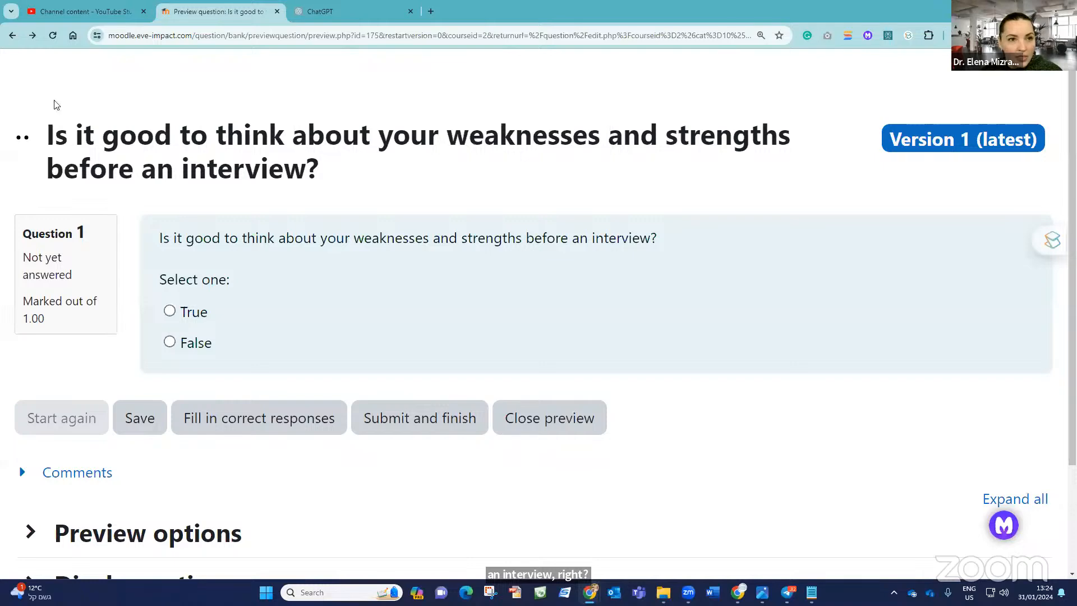
{"action": "left_click", "coordinate": [12, 36]}
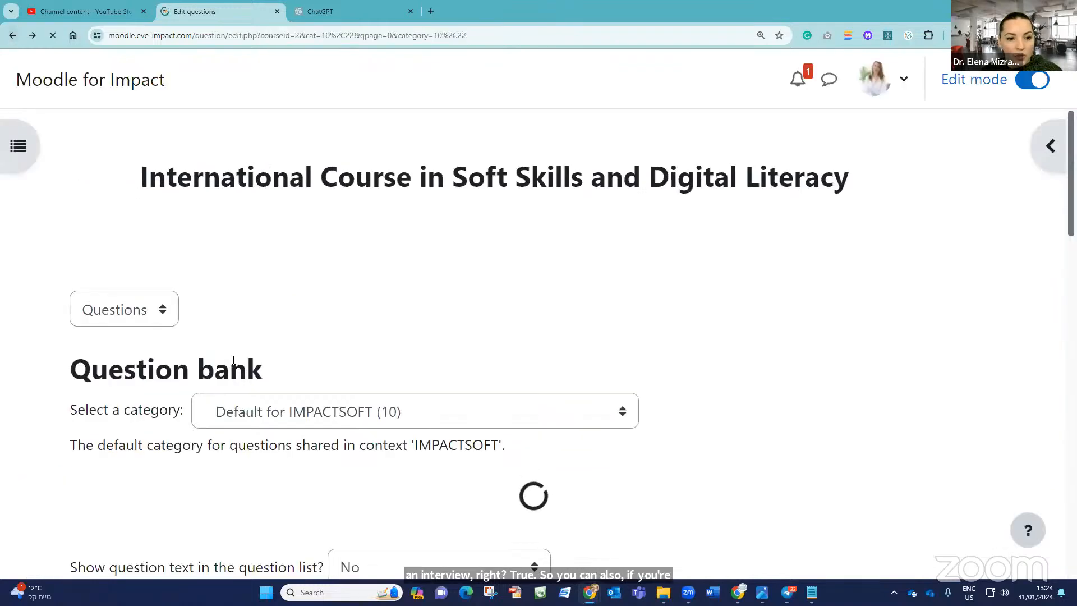
Preview the multiple-choice question "What should you do if you don't get the job?" from the question bank.
{"action": "scroll", "coordinate": [233, 360], "scroll_direction": "down", "scroll_amount": 10}
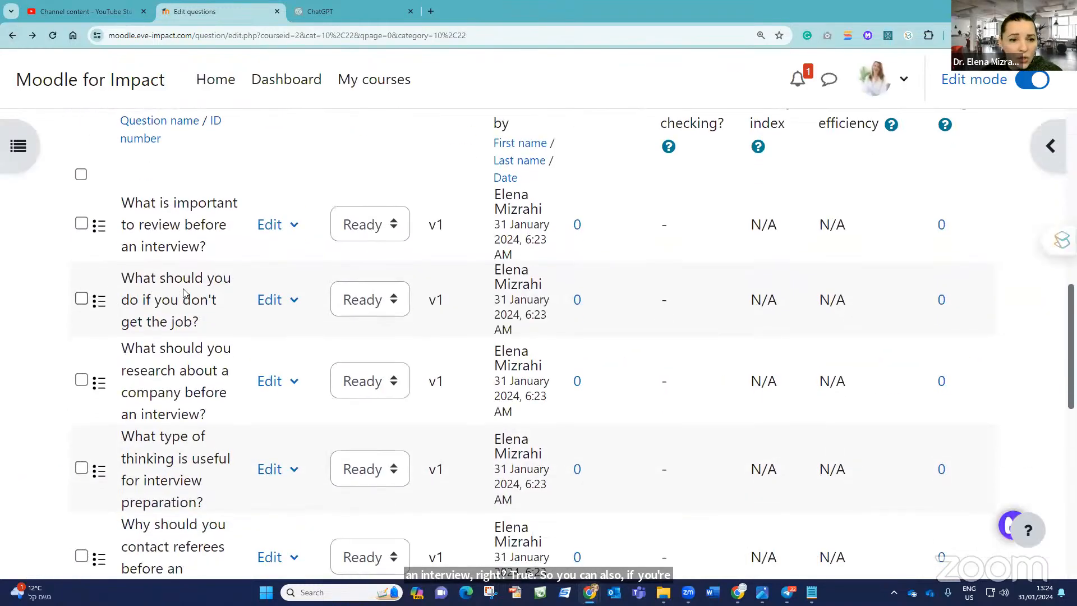
{"action": "left_click", "coordinate": [275, 307]}
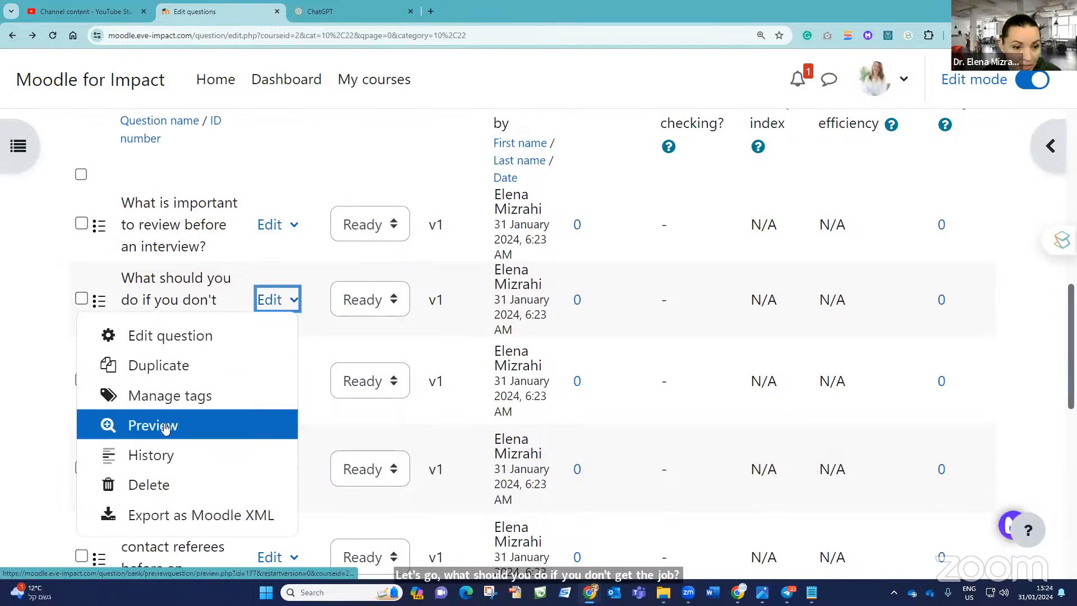
{"action": "left_click", "coordinate": [164, 426]}
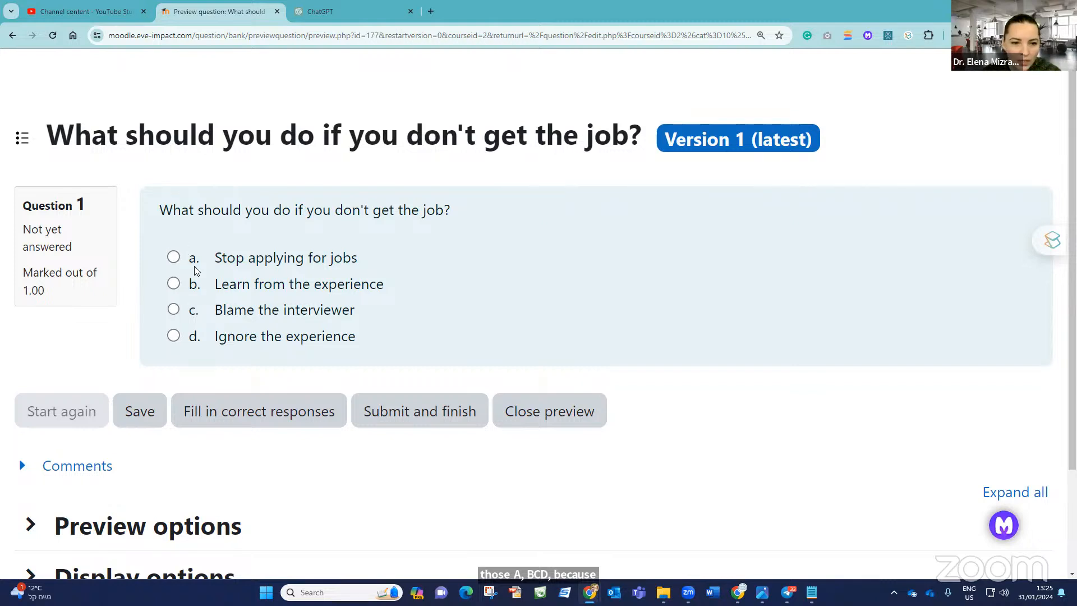
Switch to the ChatGPT conversation and check how the answer options are written in the generated GIFT questions.
{"action": "left_click", "coordinate": [329, 12]}
{"action": "scroll", "coordinate": [429, 387], "scroll_direction": "up", "scroll_amount": 9}
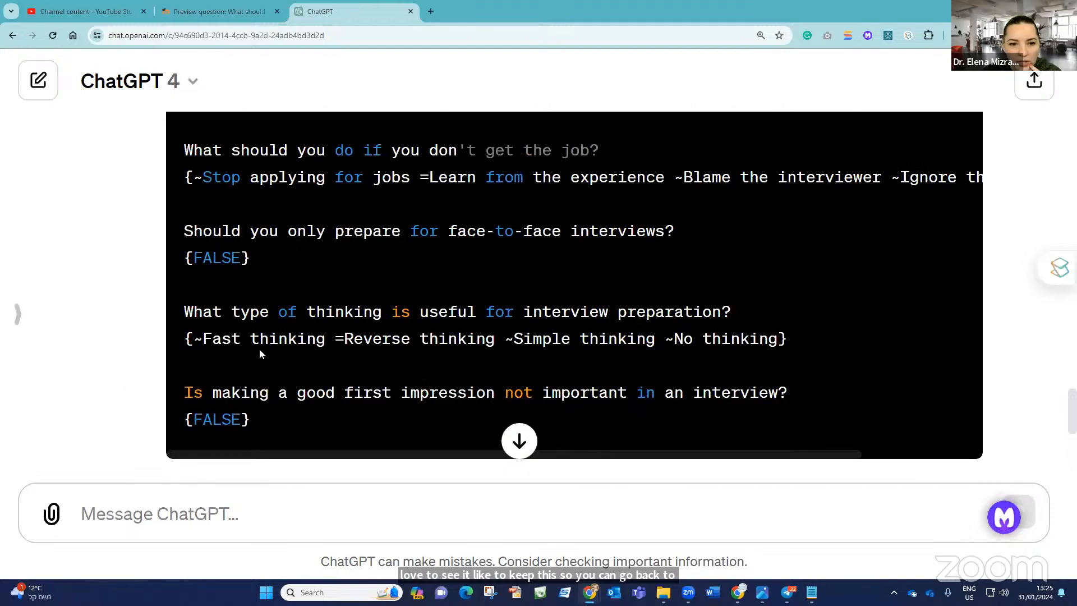
{"action": "scroll", "coordinate": [503, 341], "scroll_direction": "up", "scroll_amount": 4}
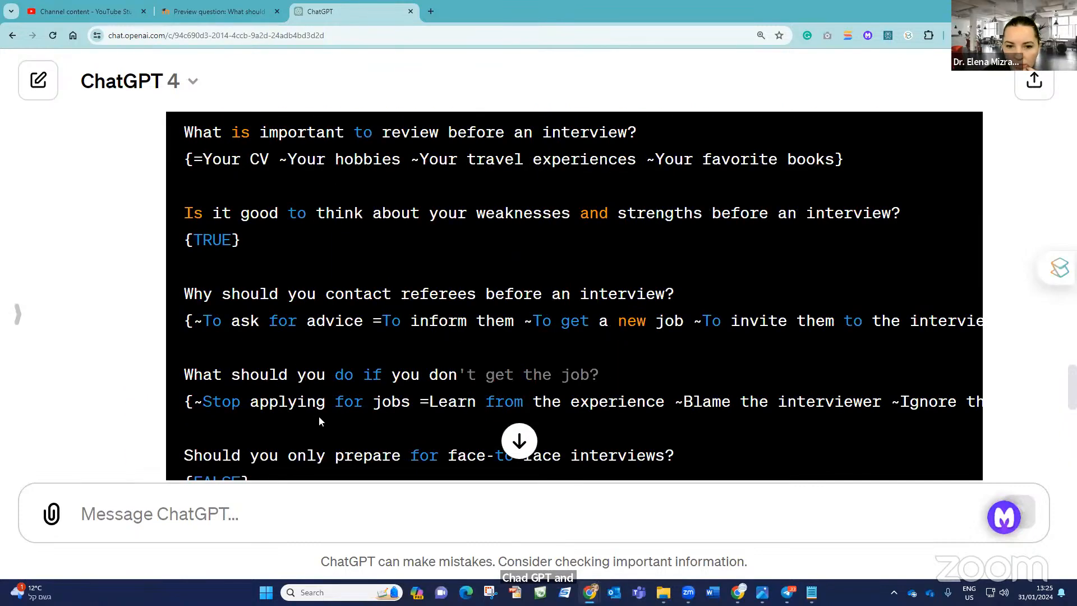
{"action": "scroll", "coordinate": [308, 314], "scroll_direction": "up", "scroll_amount": 5}
{"action": "scroll", "coordinate": [512, 330], "scroll_direction": "down", "scroll_amount": 10}
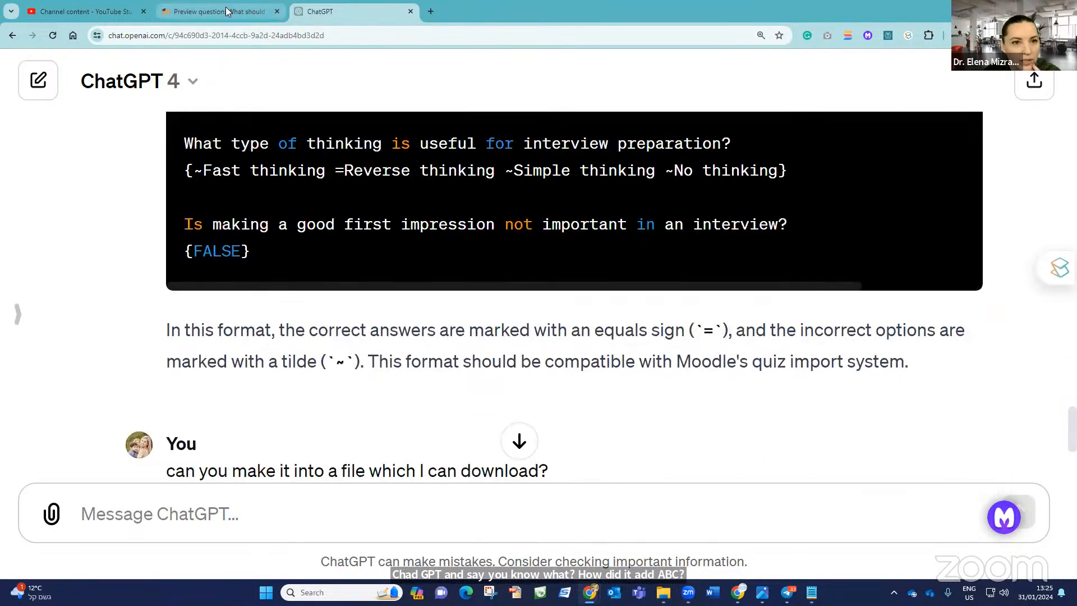
Return to the Moodle question preview, fill in the correct response and go back to the question bank.
{"action": "left_click", "coordinate": [227, 11]}
{"action": "left_click", "coordinate": [242, 412]}
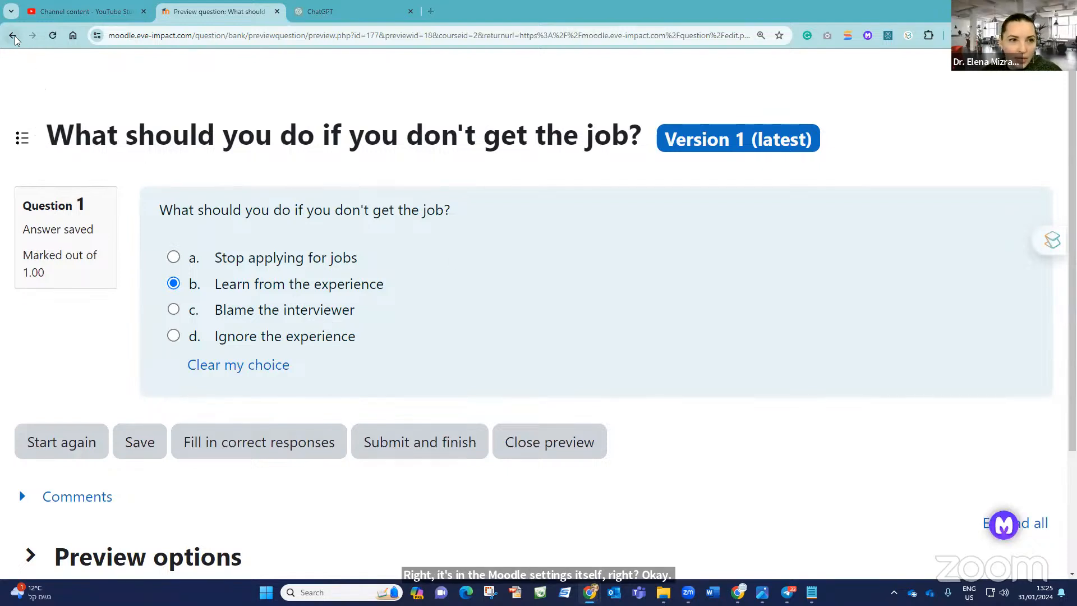
{"action": "left_click", "coordinate": [92, 437]}
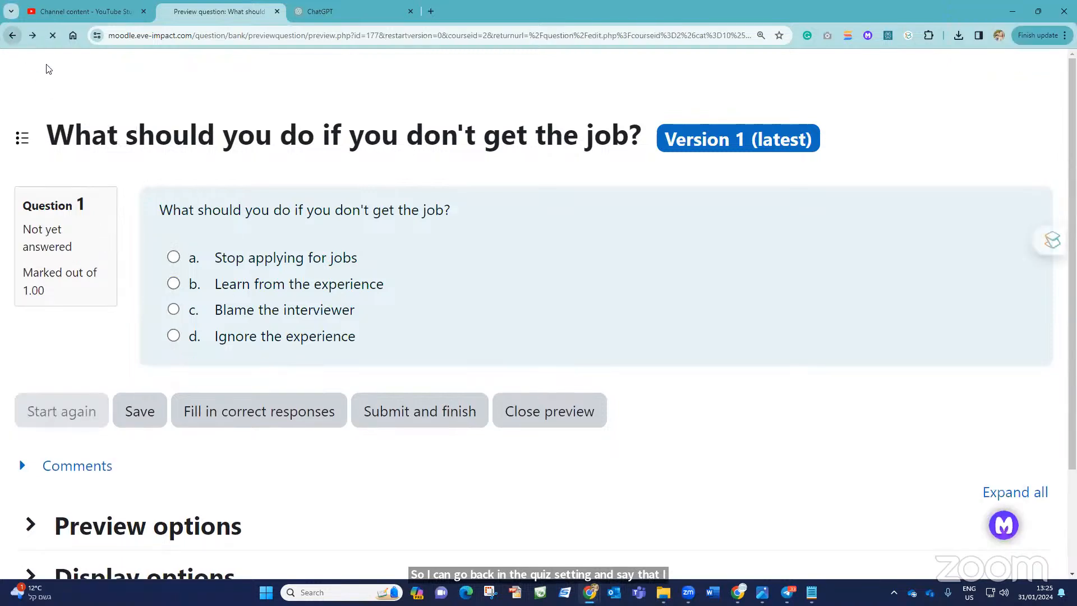
Open the question "What is important to review before an interview?" for editing and set its choice numbering to No numbering.
{"action": "scroll", "coordinate": [341, 416], "scroll_direction": "down", "scroll_amount": 8}
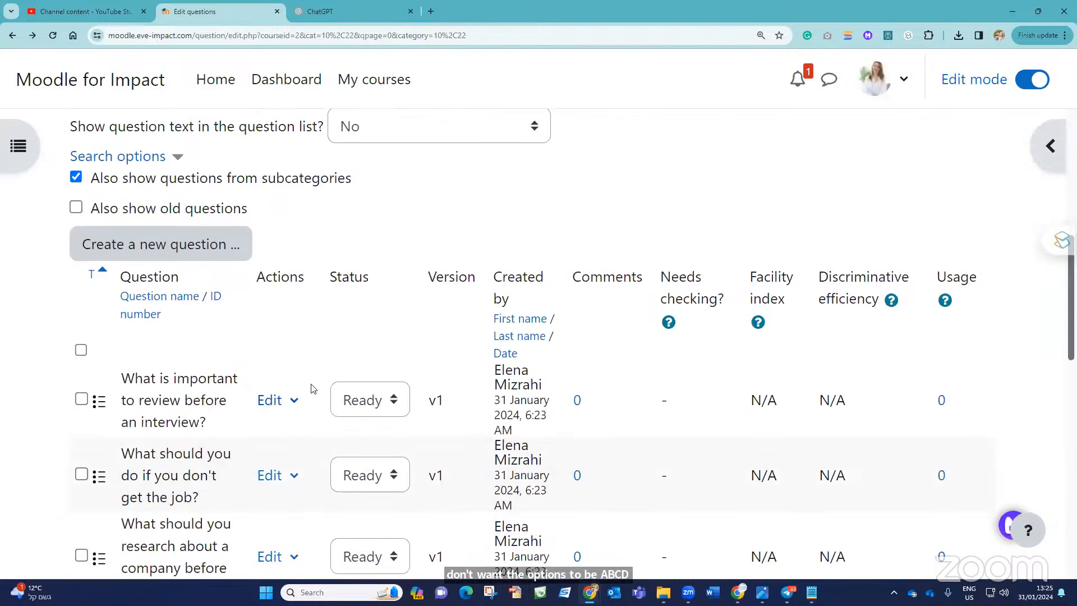
{"action": "left_click", "coordinate": [270, 401]}
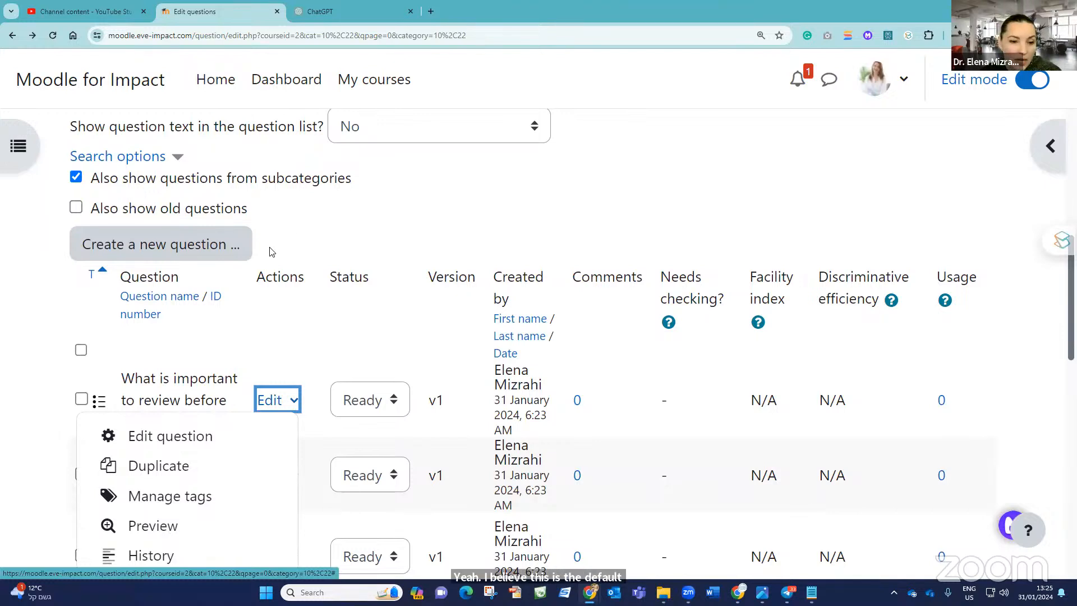
{"action": "left_click", "coordinate": [149, 436]}
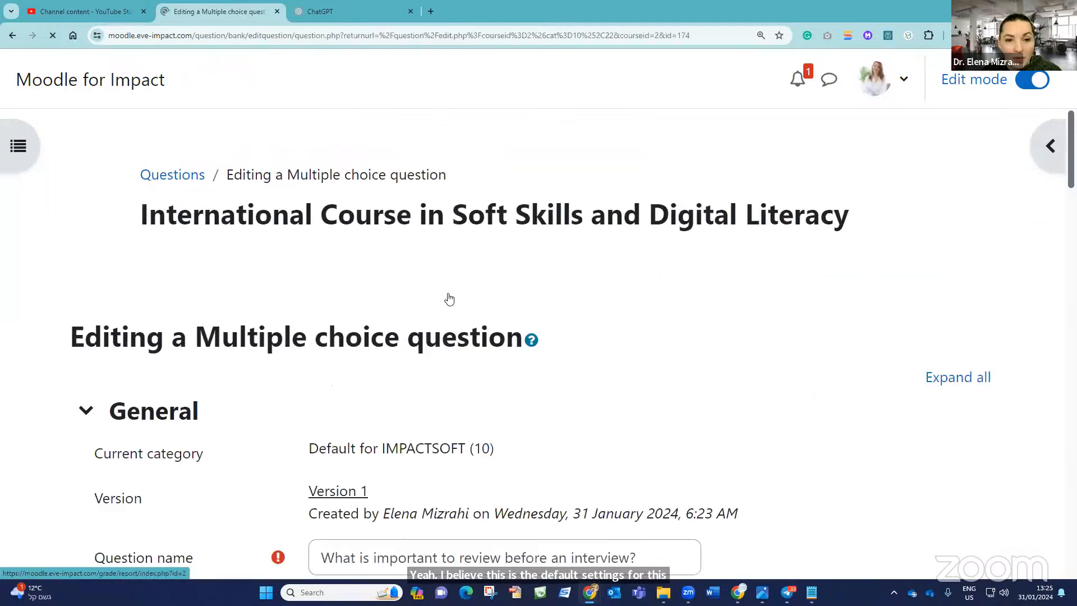
{"action": "scroll", "coordinate": [385, 361], "scroll_direction": "down", "scroll_amount": 12}
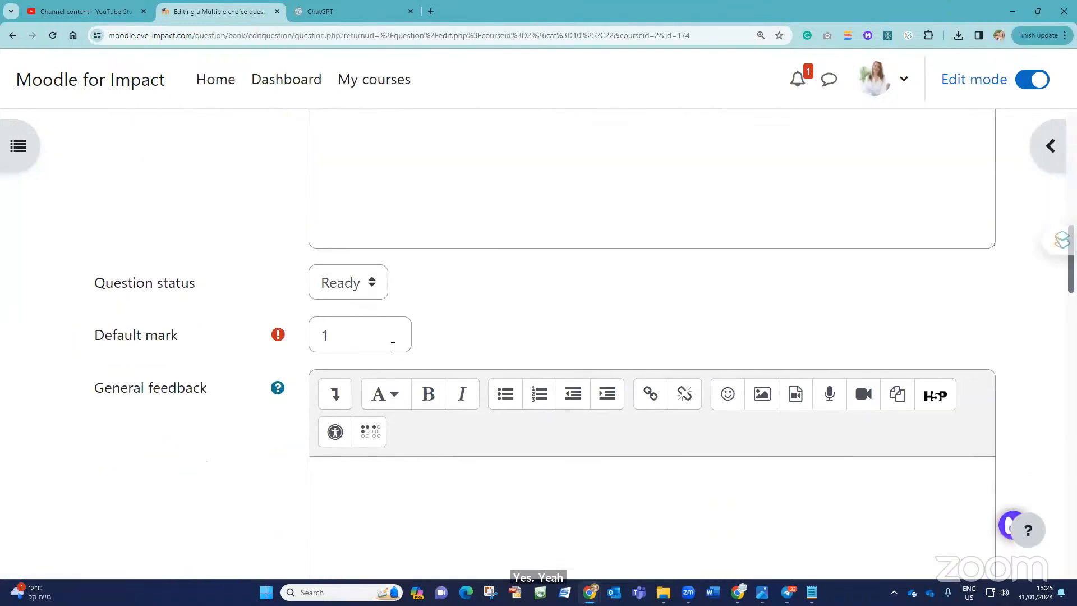
{"action": "scroll", "coordinate": [392, 347], "scroll_direction": "down", "scroll_amount": 8}
{"action": "left_click", "coordinate": [428, 344]}
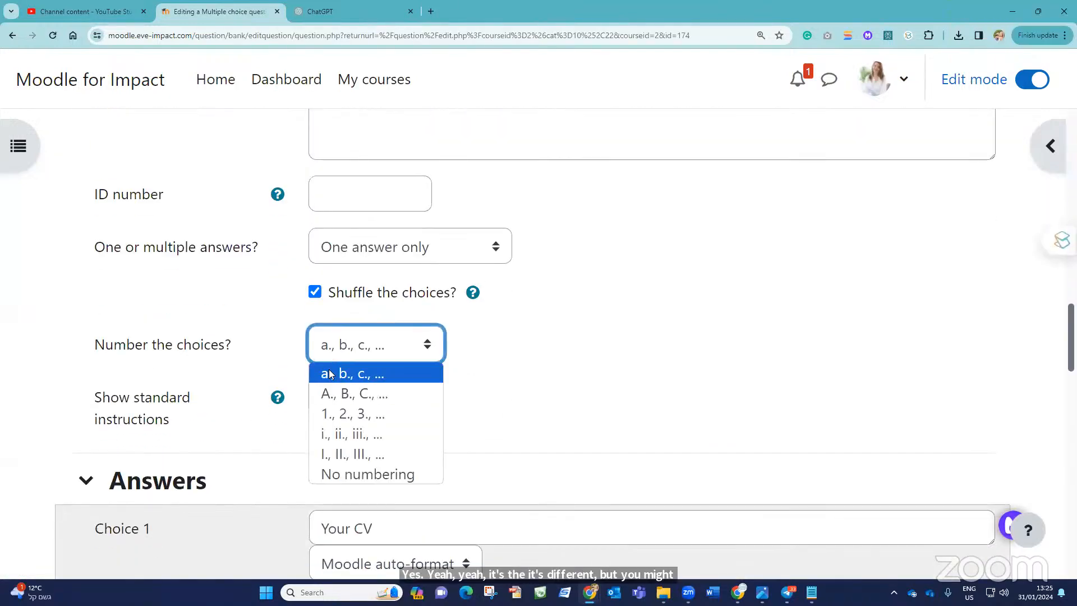
{"action": "left_click", "coordinate": [373, 474]}
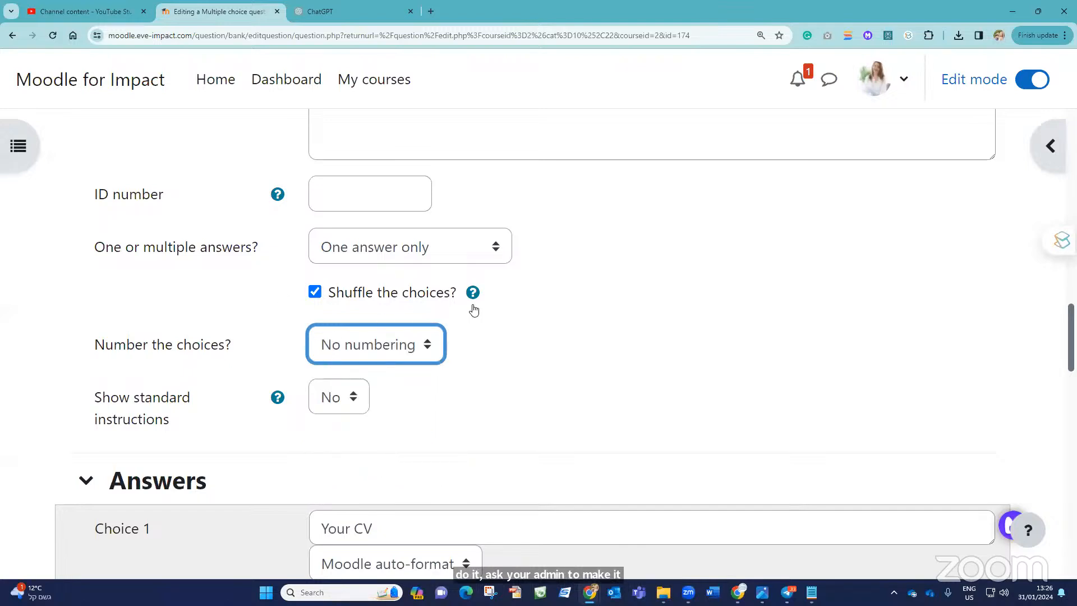
Look over the question's general settings, answer choices and grades, and save the changes to the question.
{"action": "scroll", "coordinate": [345, 326], "scroll_direction": "down", "scroll_amount": 3}
{"action": "scroll", "coordinate": [345, 325], "scroll_direction": "down", "scroll_amount": 15}
{"action": "scroll", "coordinate": [448, 344], "scroll_direction": "up", "scroll_amount": 20}
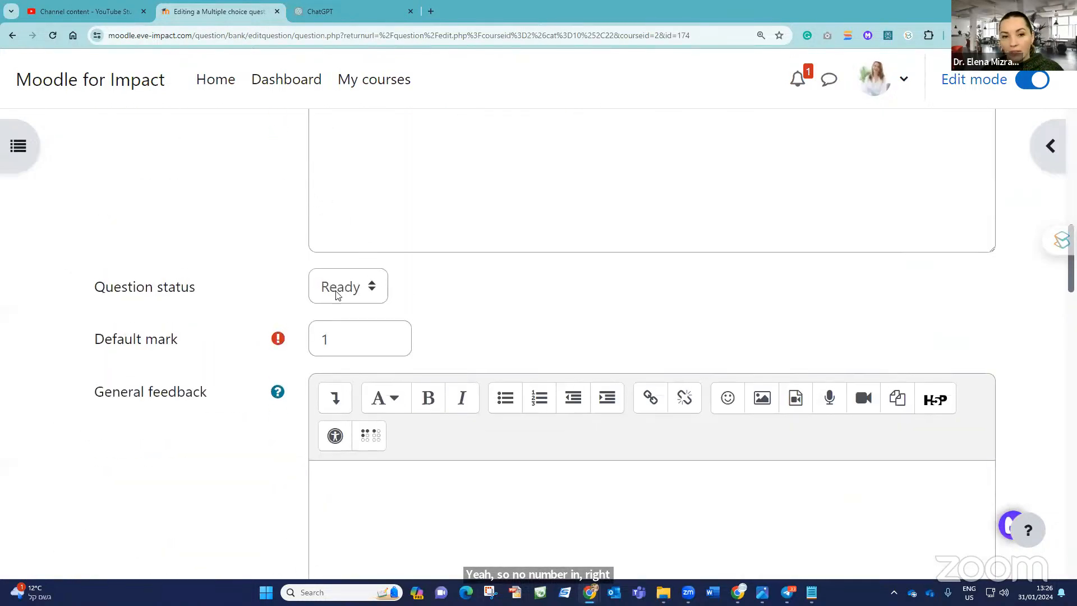
{"action": "scroll", "coordinate": [306, 207], "scroll_direction": "up", "scroll_amount": 8}
{"action": "scroll", "coordinate": [356, 278], "scroll_direction": "up", "scroll_amount": 5}
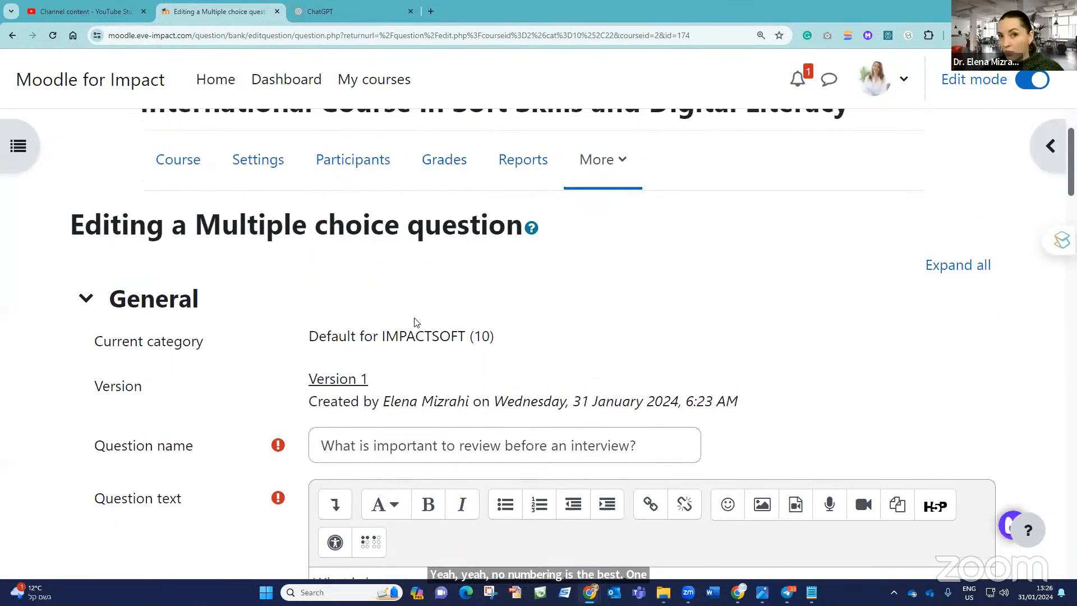
{"action": "scroll", "coordinate": [402, 320], "scroll_direction": "down", "scroll_amount": 20}
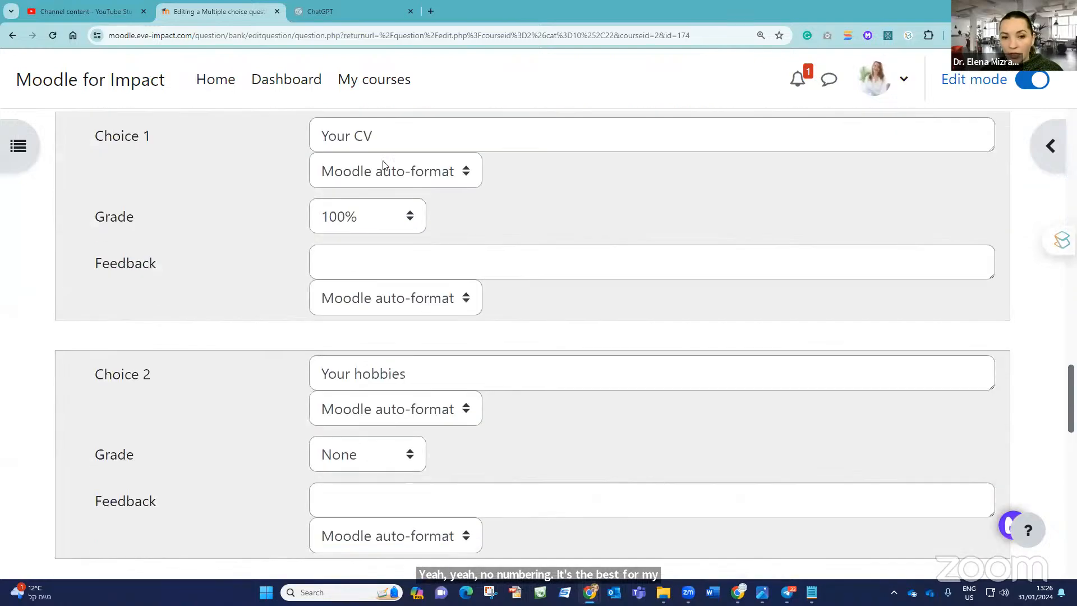
{"action": "scroll", "coordinate": [387, 235], "scroll_direction": "down", "scroll_amount": 9}
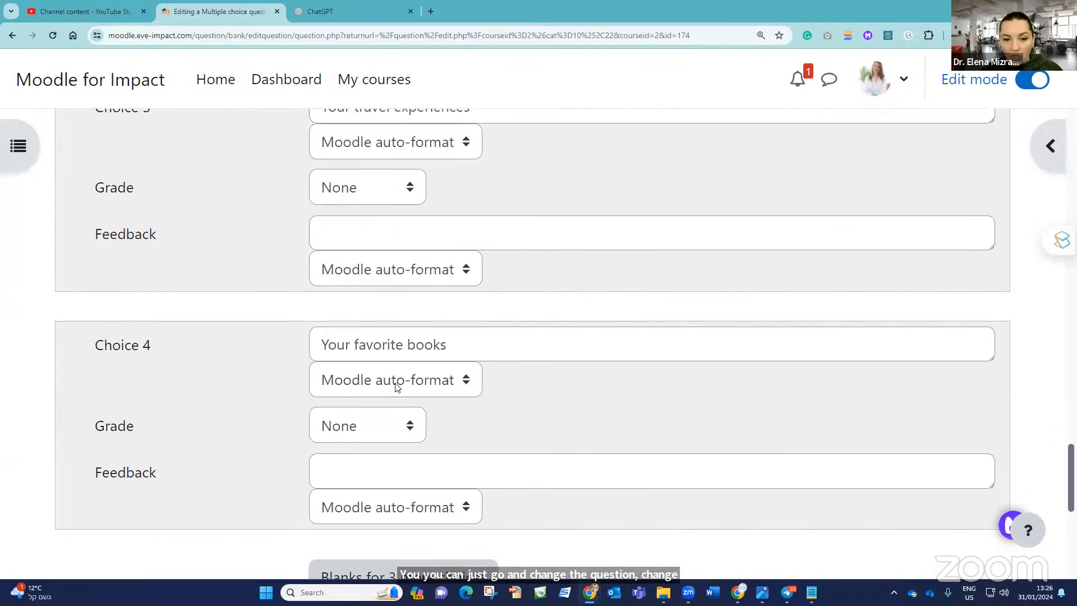
{"action": "scroll", "coordinate": [395, 387], "scroll_direction": "down", "scroll_amount": 7}
{"action": "left_click", "coordinate": [348, 433]}
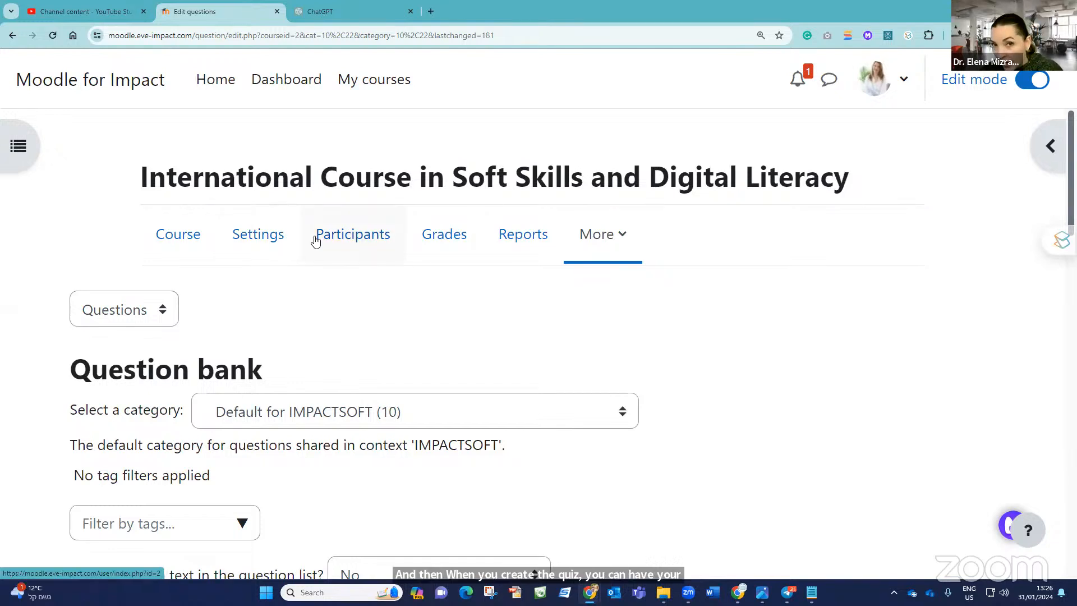
Go back to the course and open the quiz "Questions on the Article" in the section "How to build your job interview skills?".
{"action": "left_click", "coordinate": [170, 233]}
{"action": "scroll", "coordinate": [398, 333], "scroll_direction": "down", "scroll_amount": 5}
{"action": "scroll", "coordinate": [397, 334], "scroll_direction": "down", "scroll_amount": 10}
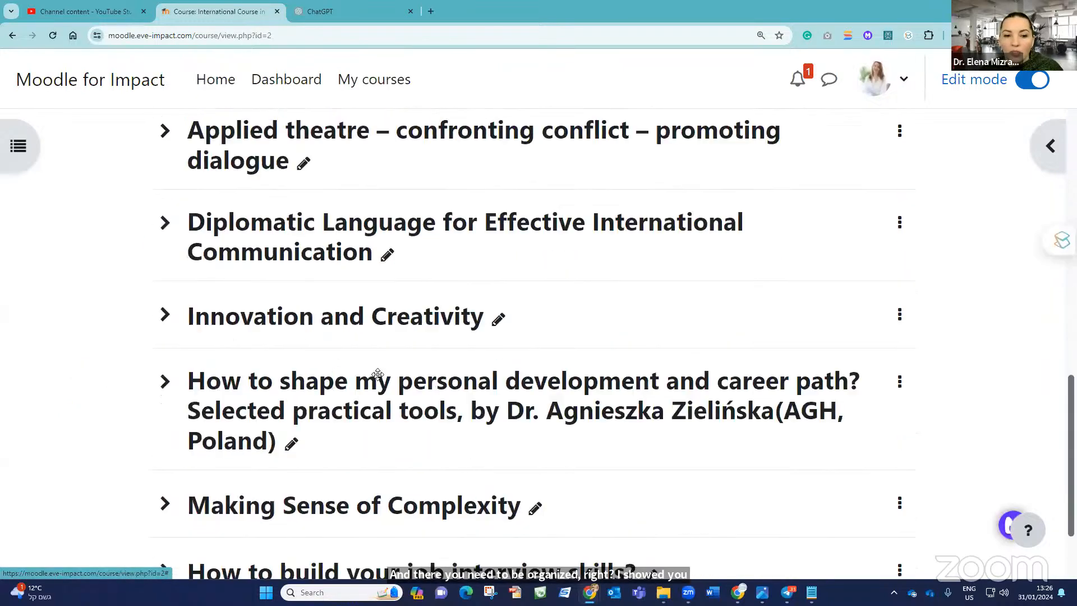
{"action": "left_click", "coordinate": [164, 460]}
{"action": "scroll", "coordinate": [332, 465], "scroll_direction": "down", "scroll_amount": 7}
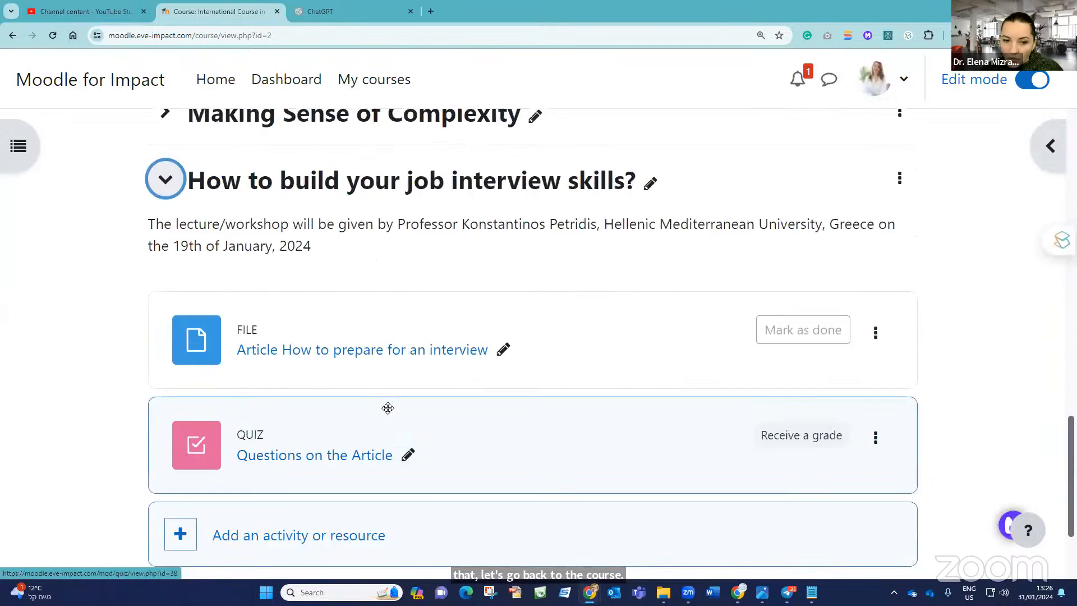
{"action": "left_click", "coordinate": [289, 312]}
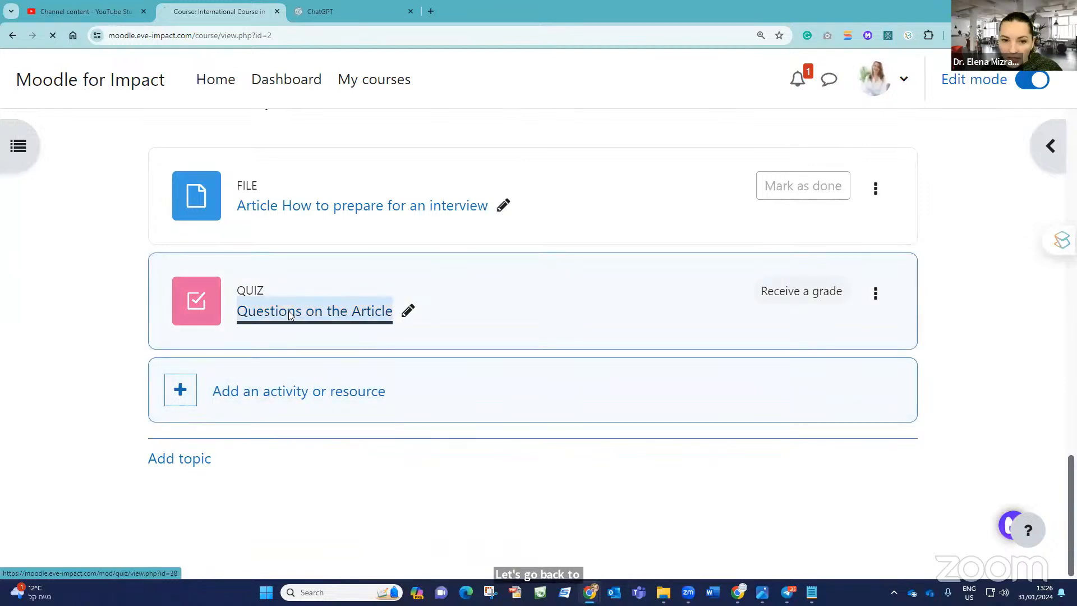
Start adding questions from the question bank to the end of the quiz "Questions on the Article".
{"action": "scroll", "coordinate": [393, 321], "scroll_direction": "down", "scroll_amount": 3}
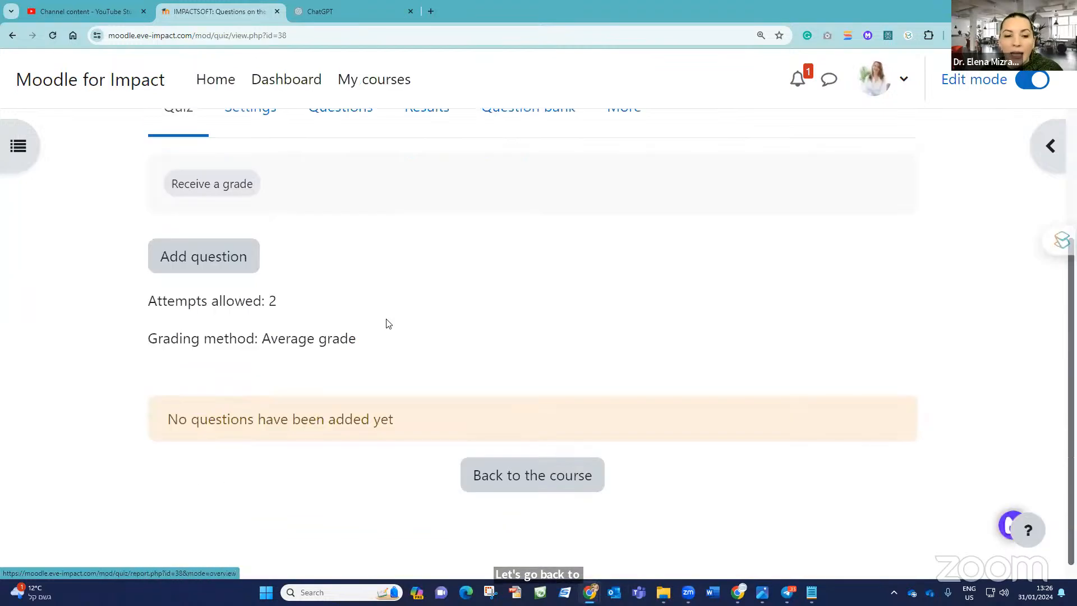
{"action": "left_click", "coordinate": [225, 242]}
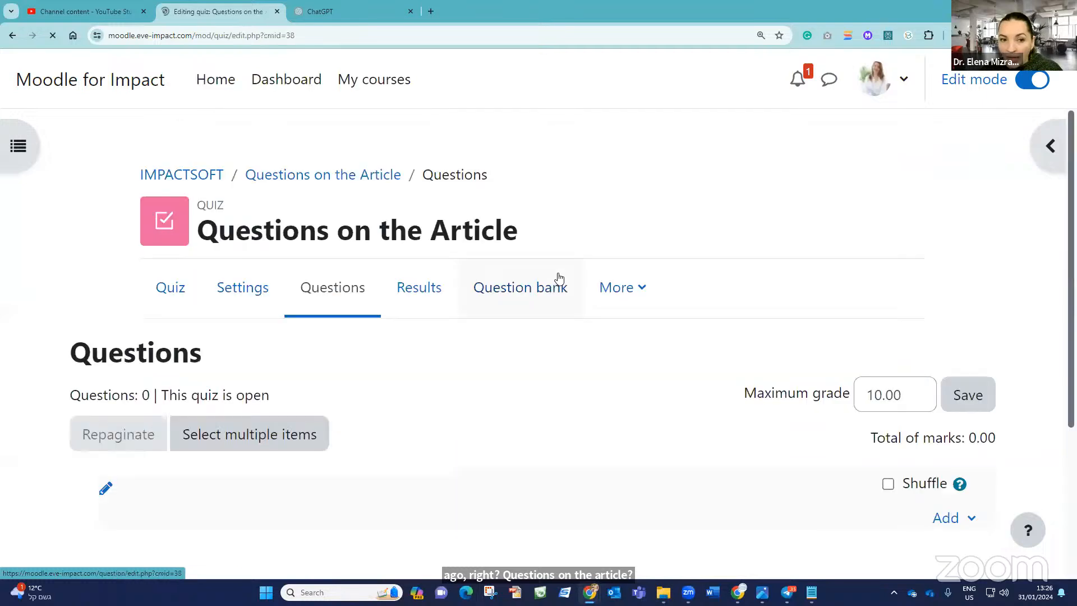
{"action": "scroll", "coordinate": [712, 299], "scroll_direction": "down", "scroll_amount": 4}
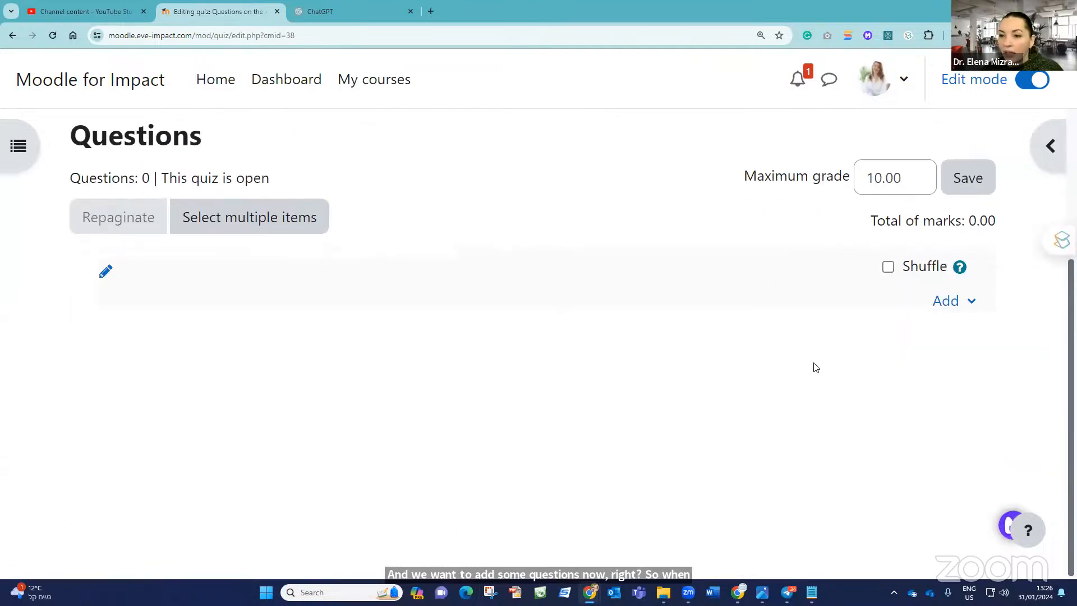
{"action": "left_click", "coordinate": [948, 301]}
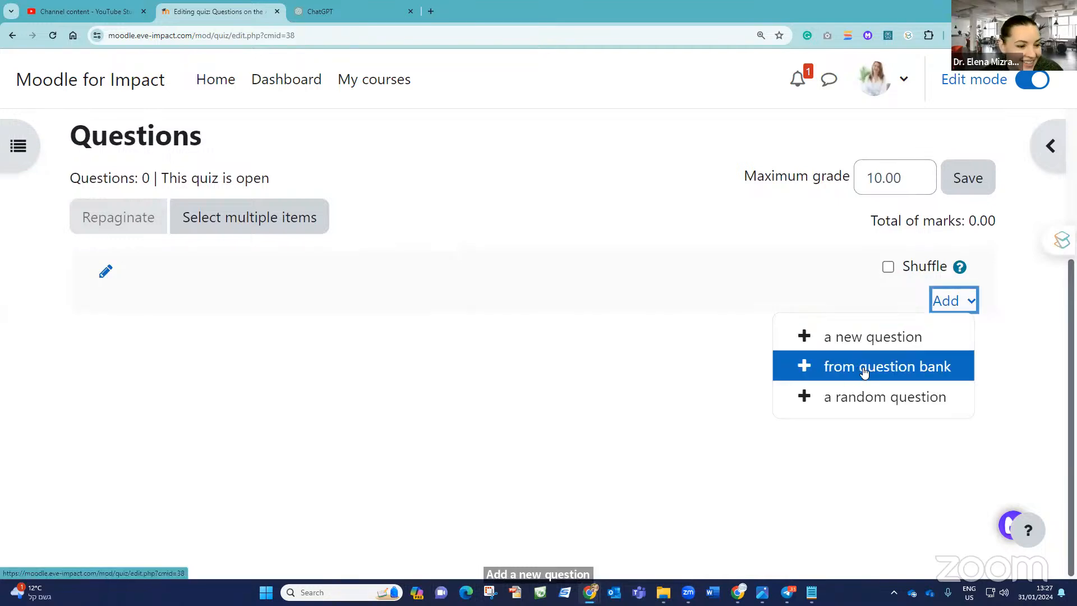
{"action": "left_click", "coordinate": [864, 370]}
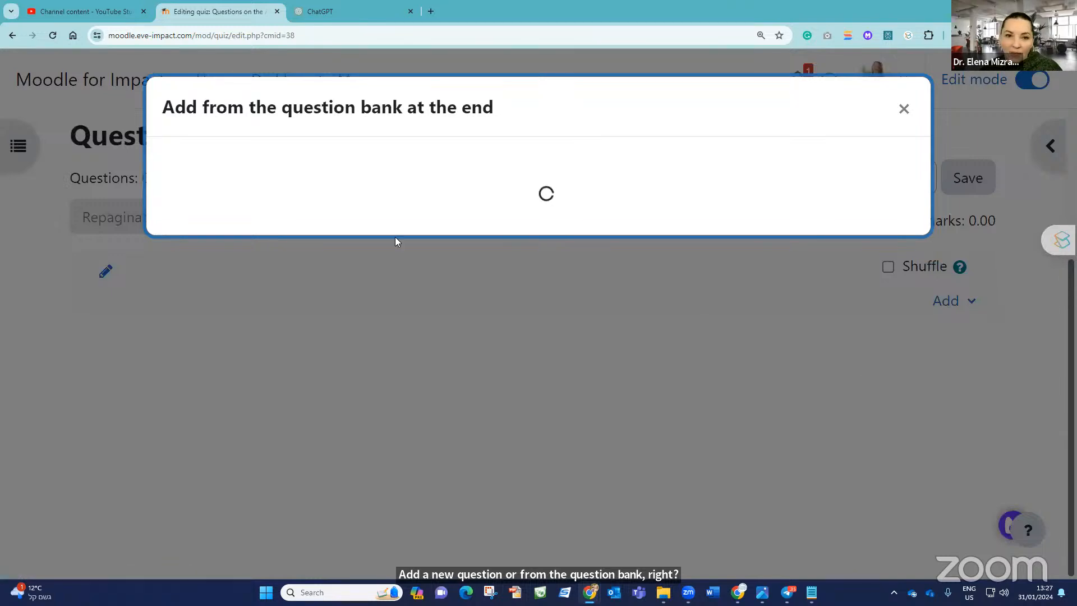
{"action": "scroll", "coordinate": [343, 242], "scroll_direction": "down", "scroll_amount": 2}
{"action": "scroll", "coordinate": [347, 242], "scroll_direction": "up", "scroll_amount": 2}
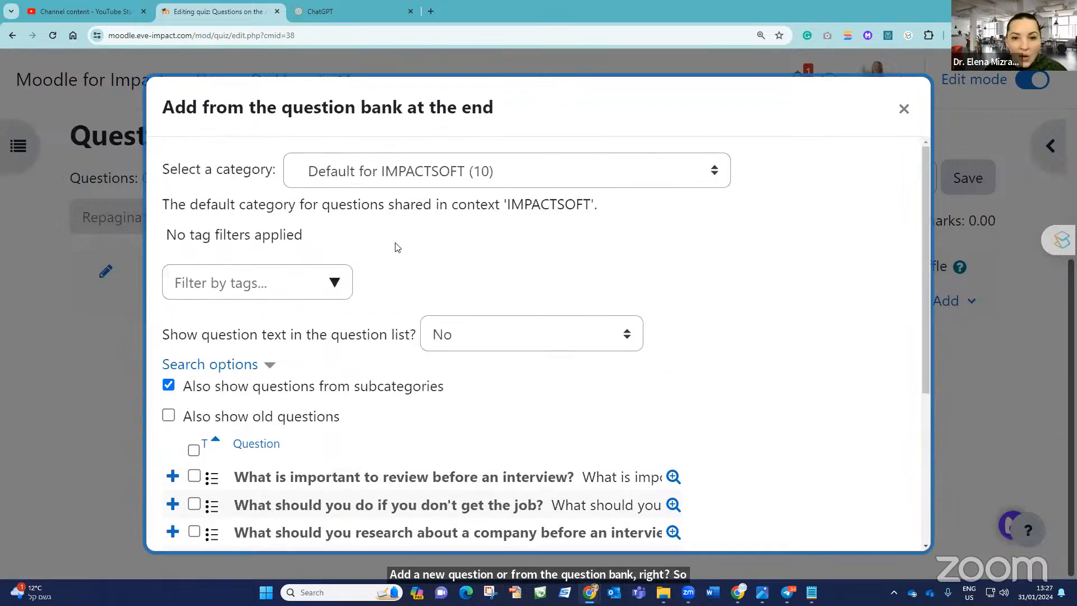
Check the category Job Interview Article for questions and switch back to Default for IMPACTSOFT.
{"action": "left_click", "coordinate": [509, 175]}
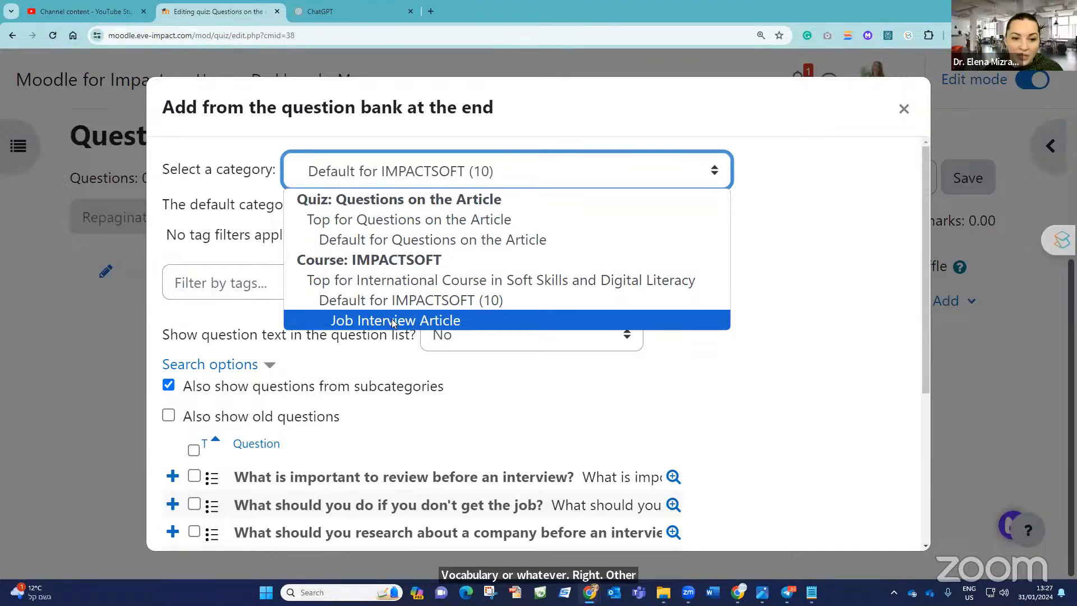
{"action": "left_click", "coordinate": [392, 321]}
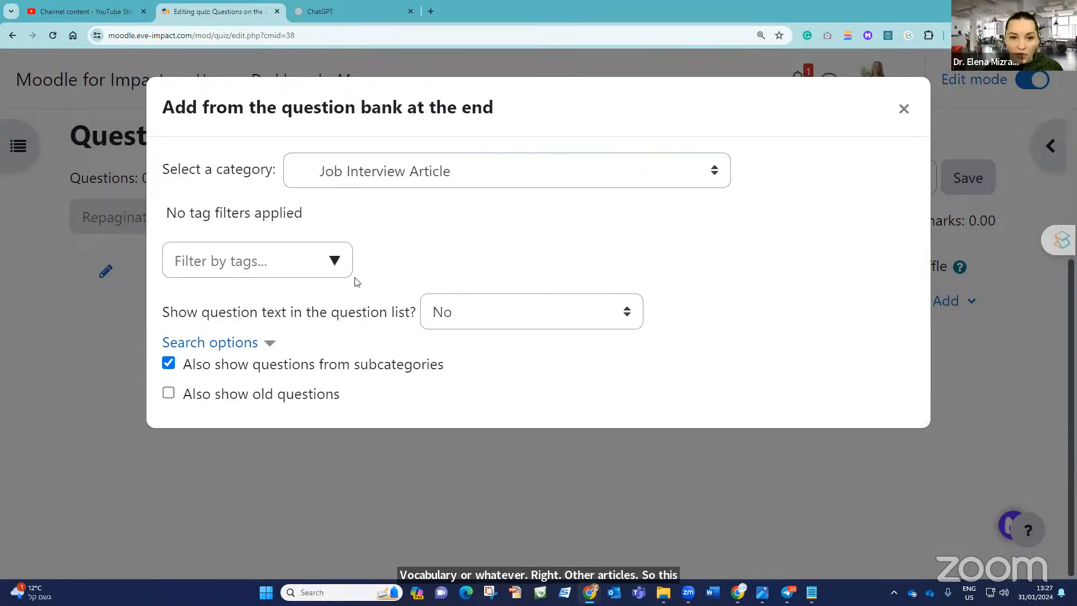
{"action": "left_click", "coordinate": [418, 178]}
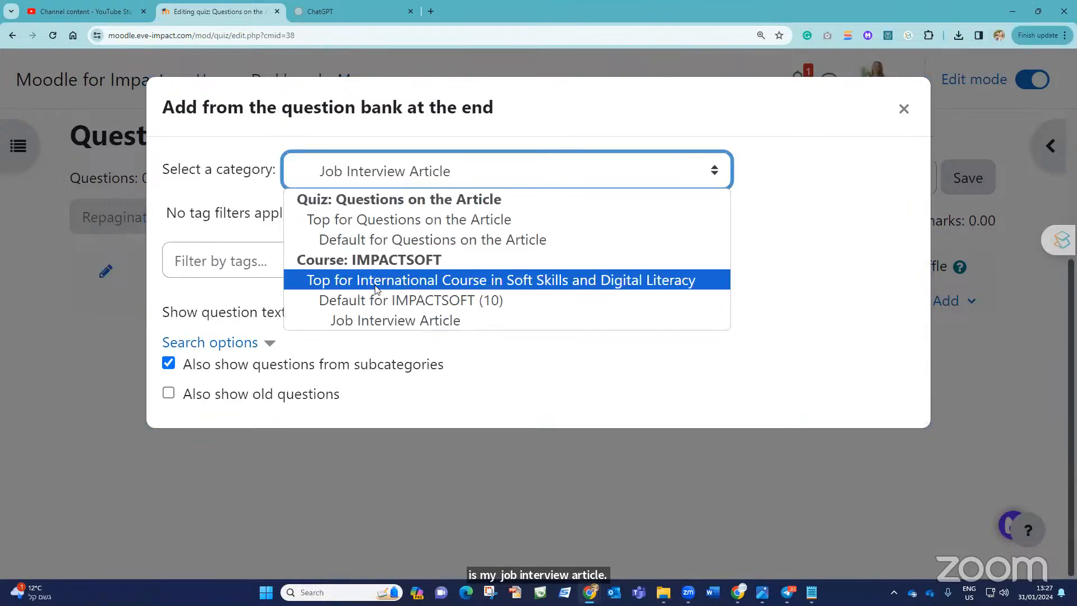
{"action": "left_click", "coordinate": [430, 299]}
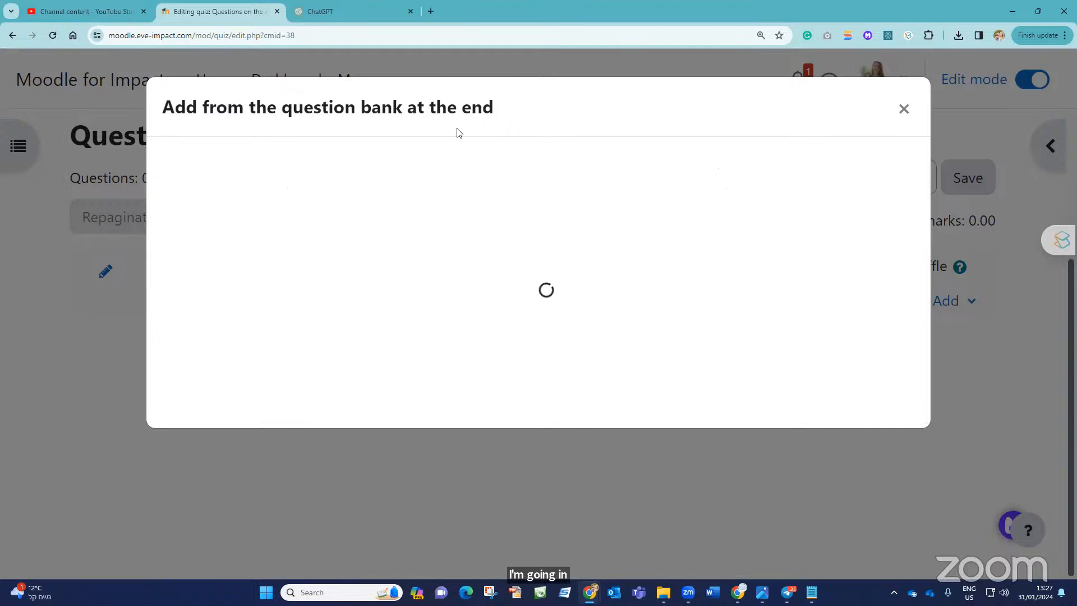
Select all the questions in the Default for IMPACTSOFT category and add them to the quiz.
{"action": "scroll", "coordinate": [302, 341], "scroll_direction": "down", "scroll_amount": 1}
{"action": "left_click", "coordinate": [194, 420]}
{"action": "scroll", "coordinate": [399, 313], "scroll_direction": "down", "scroll_amount": 3}
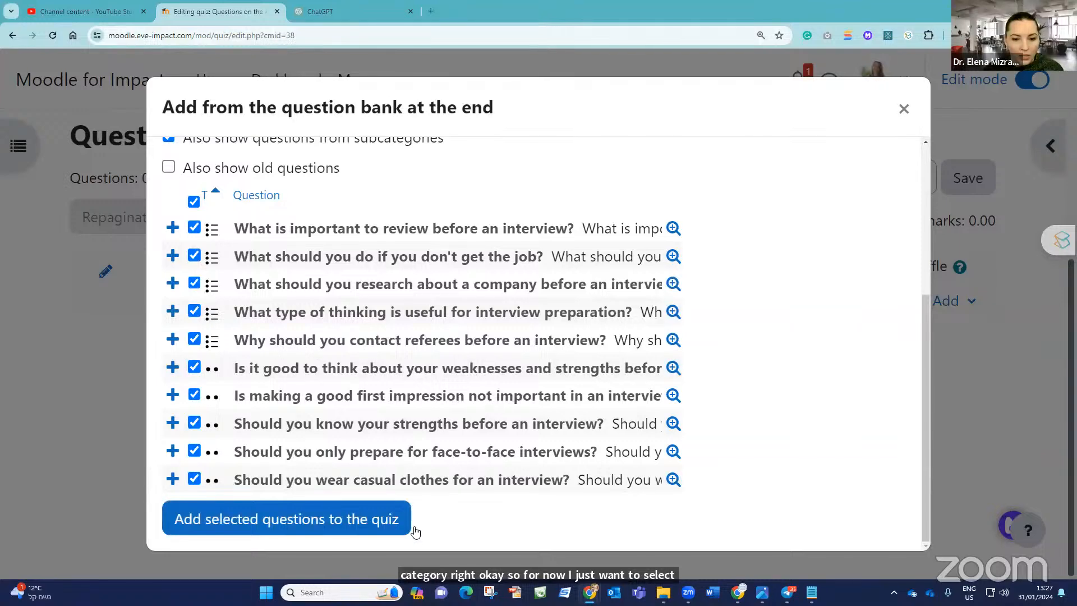
{"action": "left_click", "coordinate": [275, 520]}
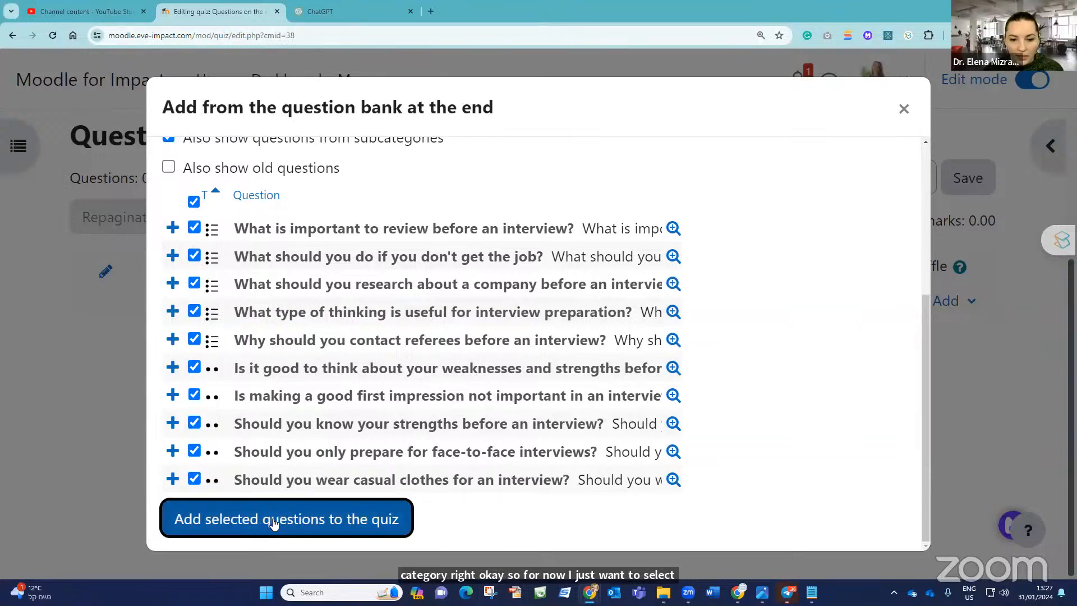
{"action": "scroll", "coordinate": [364, 454], "scroll_direction": "down", "scroll_amount": 10}
{"action": "scroll", "coordinate": [508, 443], "scroll_direction": "up", "scroll_amount": 4}
{"action": "scroll", "coordinate": [515, 452], "scroll_direction": "up", "scroll_amount": 4}
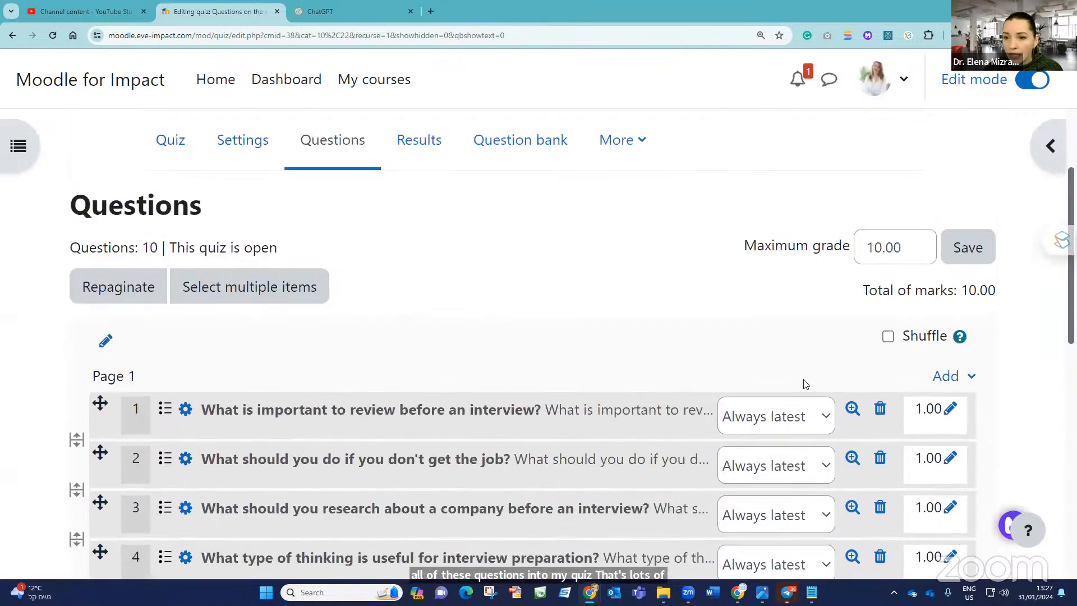
Preview the questions on what to review before an interview and which type of thinking is useful, closing each preview.
{"action": "left_click", "coordinate": [853, 445]}
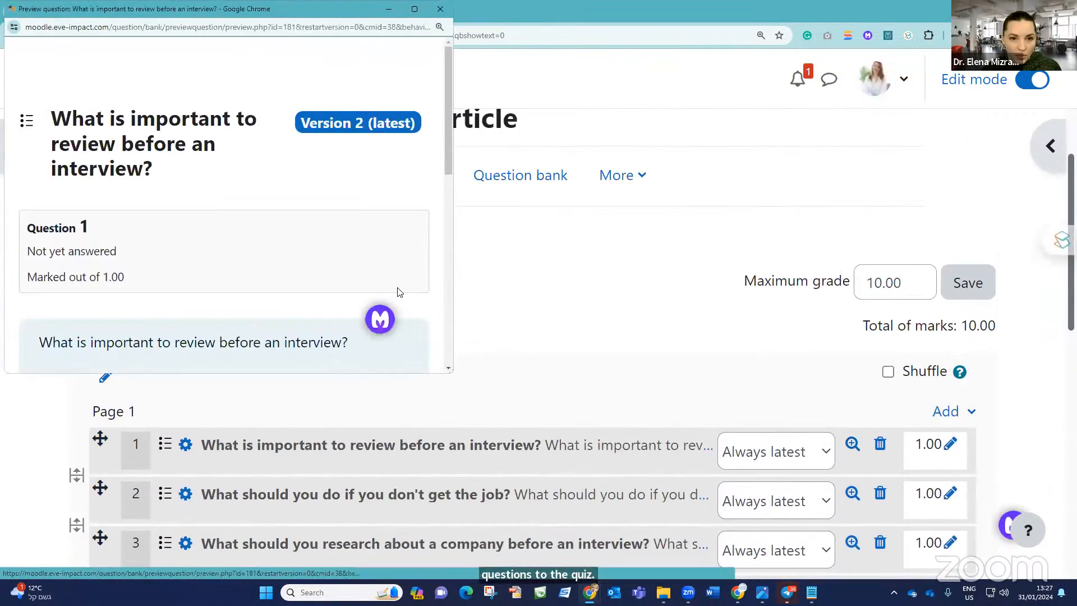
{"action": "scroll", "coordinate": [336, 278], "scroll_direction": "down", "scroll_amount": 4}
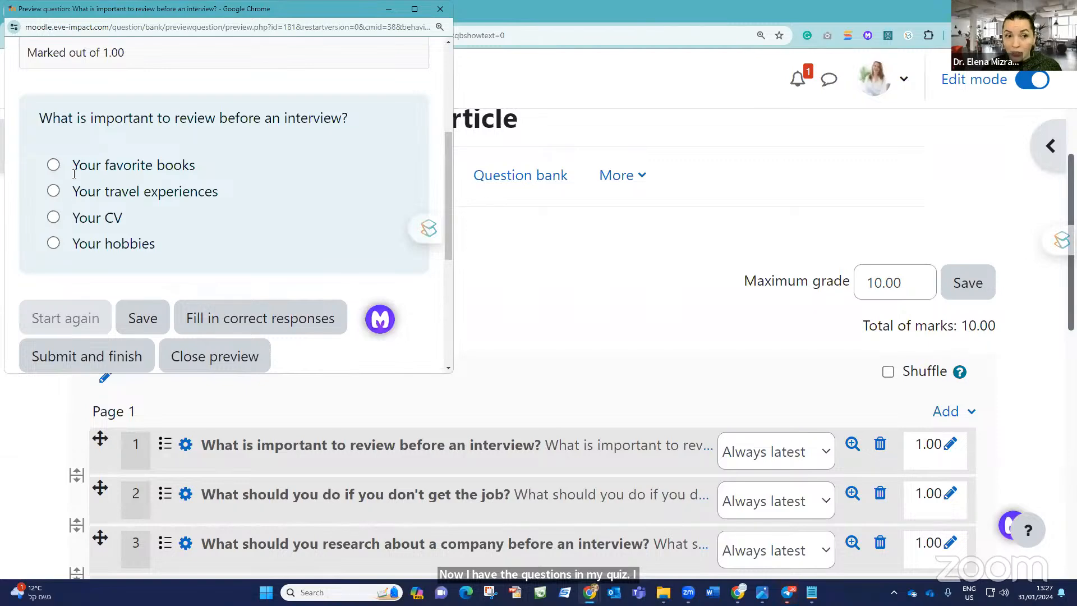
{"action": "left_click", "coordinate": [441, 9]}
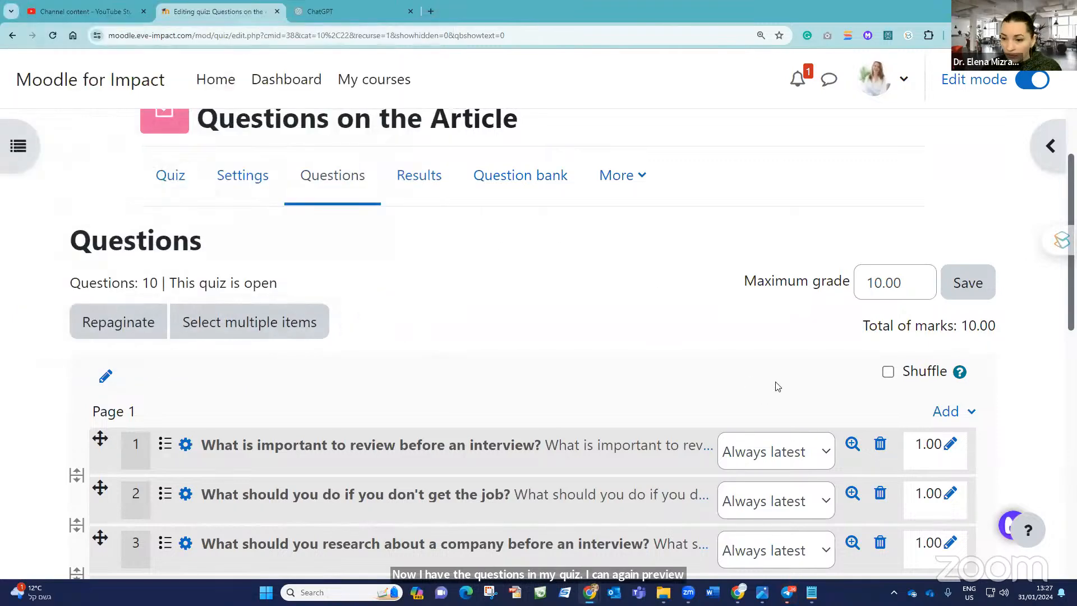
{"action": "scroll", "coordinate": [851, 318], "scroll_direction": "down", "scroll_amount": 5}
{"action": "left_click", "coordinate": [852, 317]}
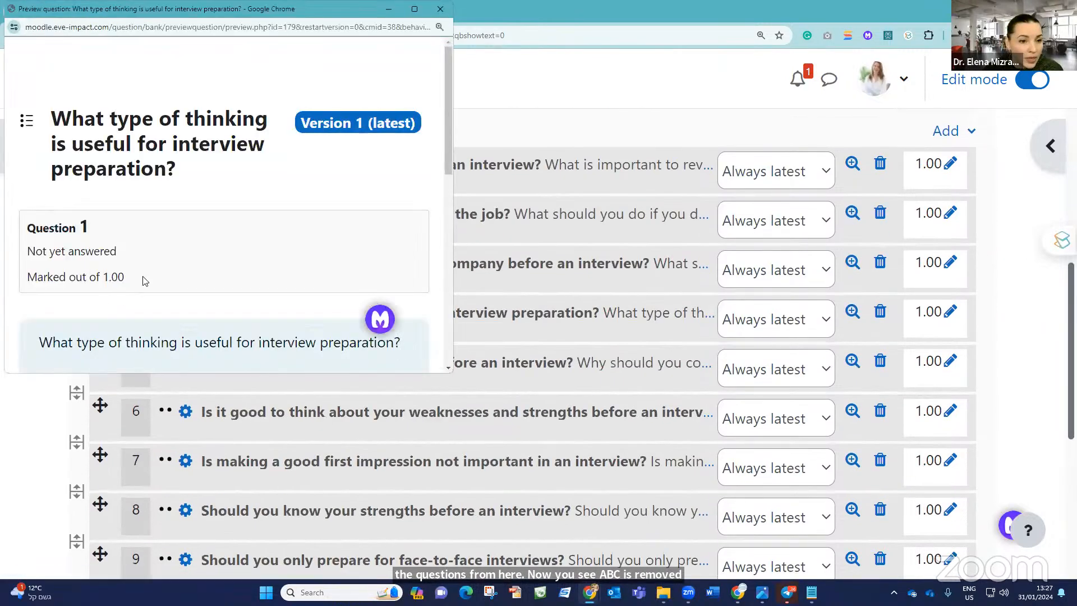
{"action": "scroll", "coordinate": [96, 258], "scroll_direction": "down", "scroll_amount": 4}
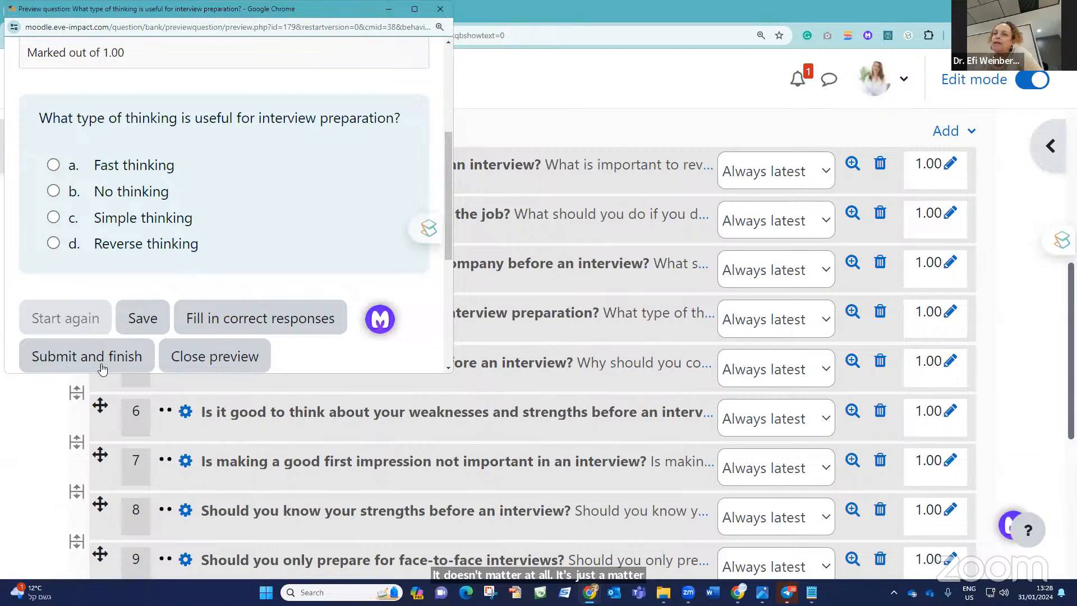
{"action": "left_click", "coordinate": [440, 10]}
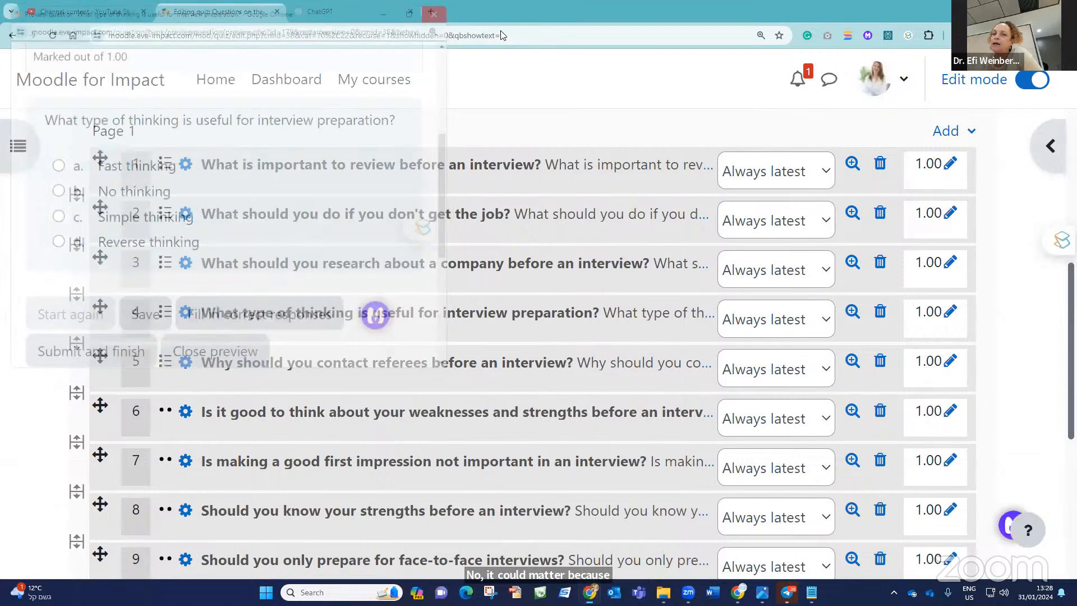
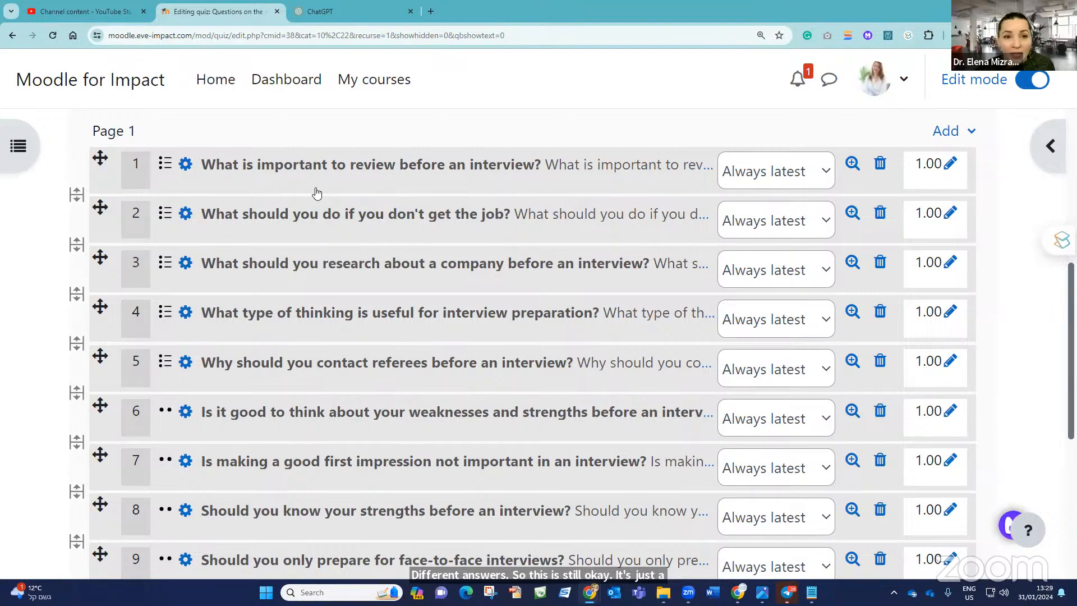
Set the quiz's maximum grade to 100 and save it.
{"action": "scroll", "coordinate": [393, 197], "scroll_direction": "up", "scroll_amount": 4}
{"action": "scroll", "coordinate": [370, 246], "scroll_direction": "up", "scroll_amount": 3}
{"action": "scroll", "coordinate": [887, 356], "scroll_direction": "down", "scroll_amount": 3}
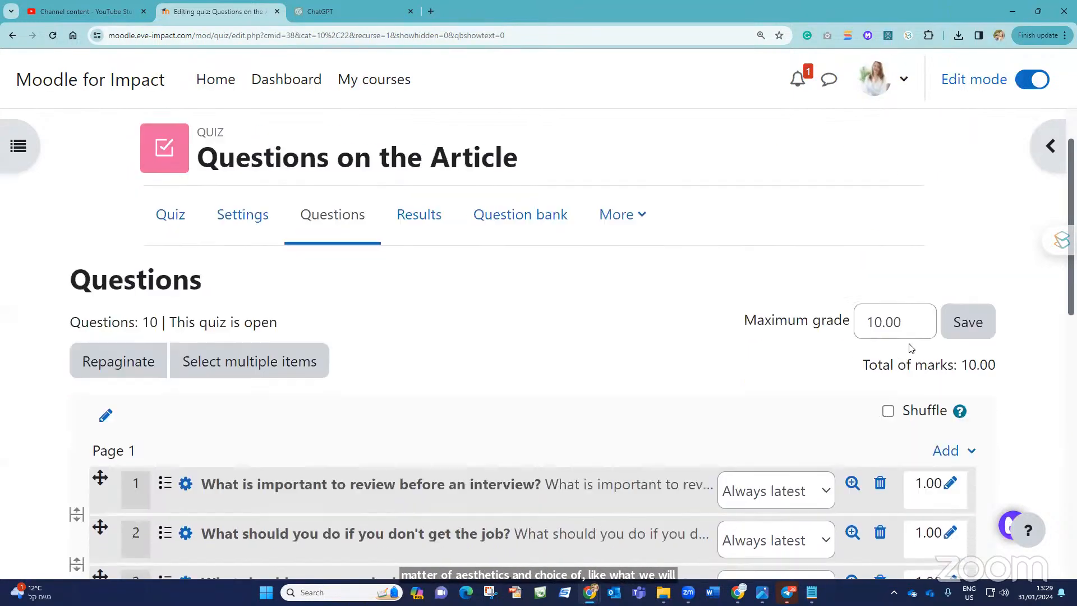
{"action": "left_click", "coordinate": [960, 226]}
{"action": "double_click", "coordinate": [910, 227]}
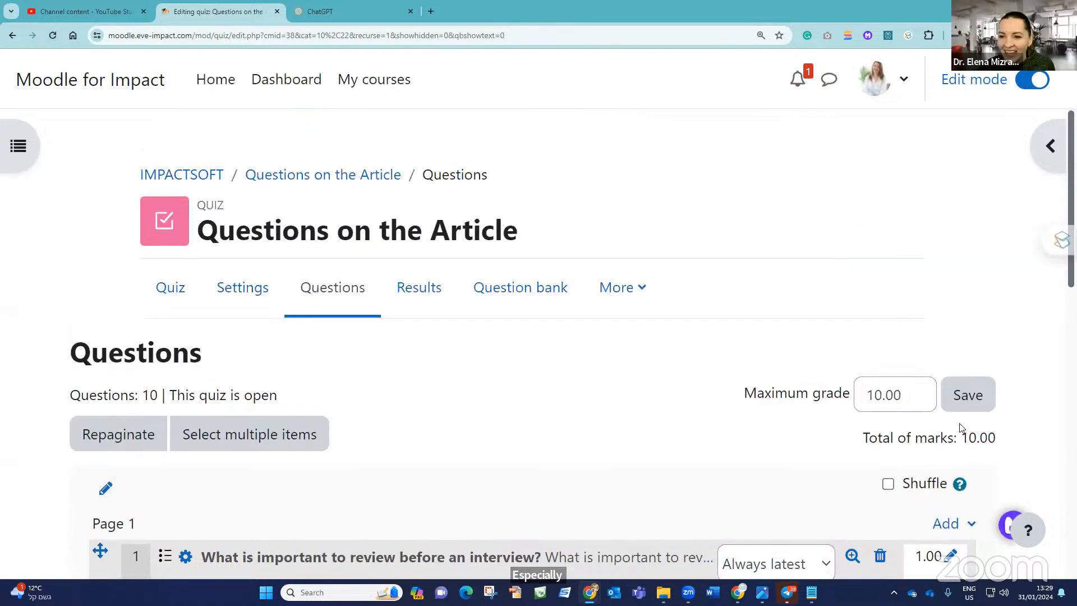
{"action": "scroll", "coordinate": [912, 307], "scroll_direction": "down", "scroll_amount": 4}
{"action": "left_click_drag", "start_coordinate": [902, 171], "coordinate": [869, 173]}
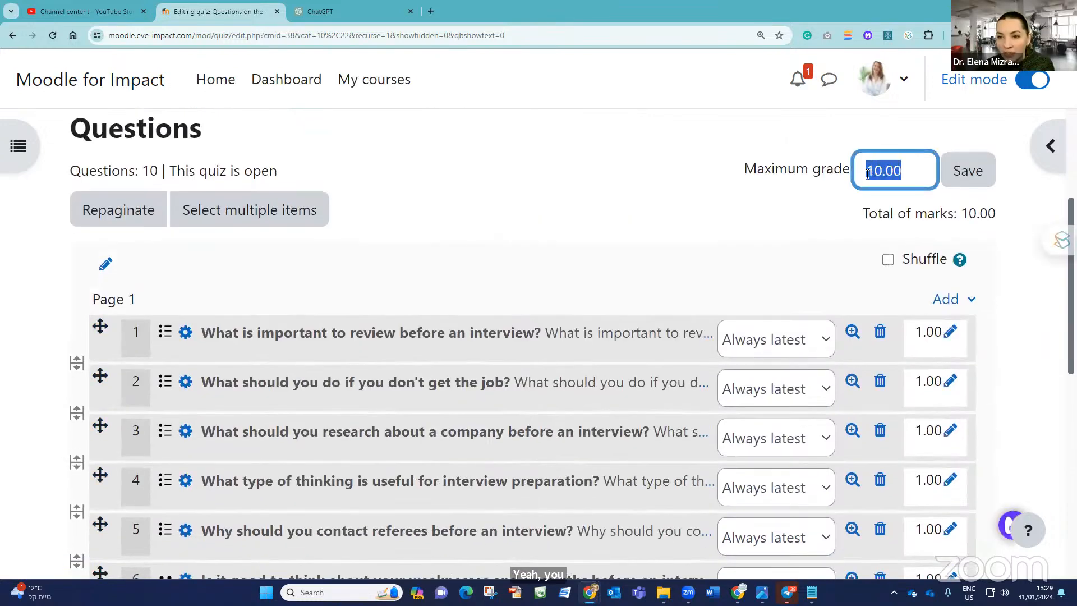
{"action": "type", "text": "100"}
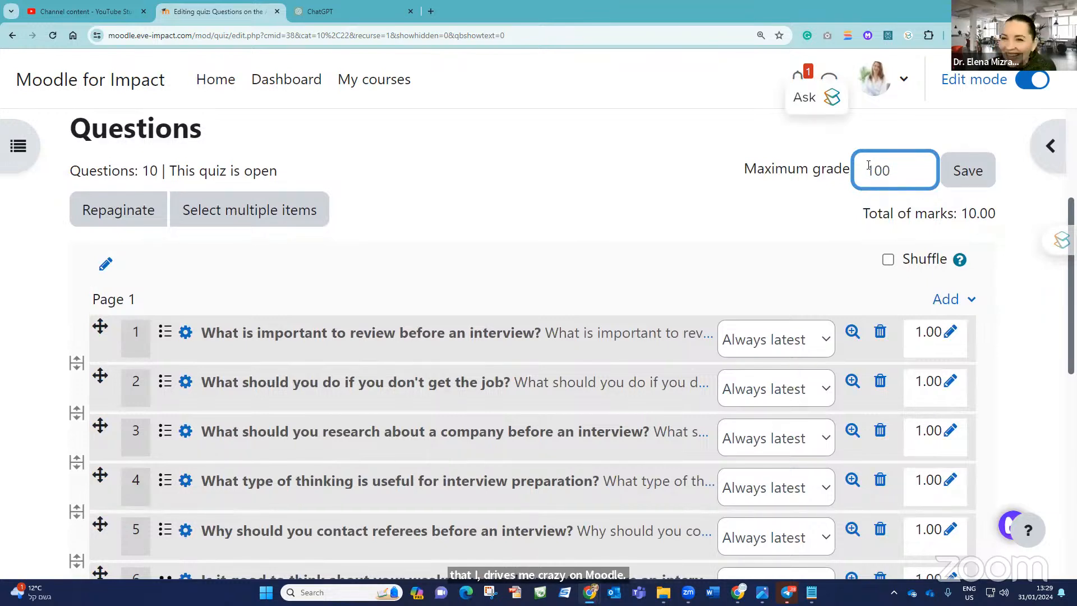
{"action": "left_click", "coordinate": [961, 170]}
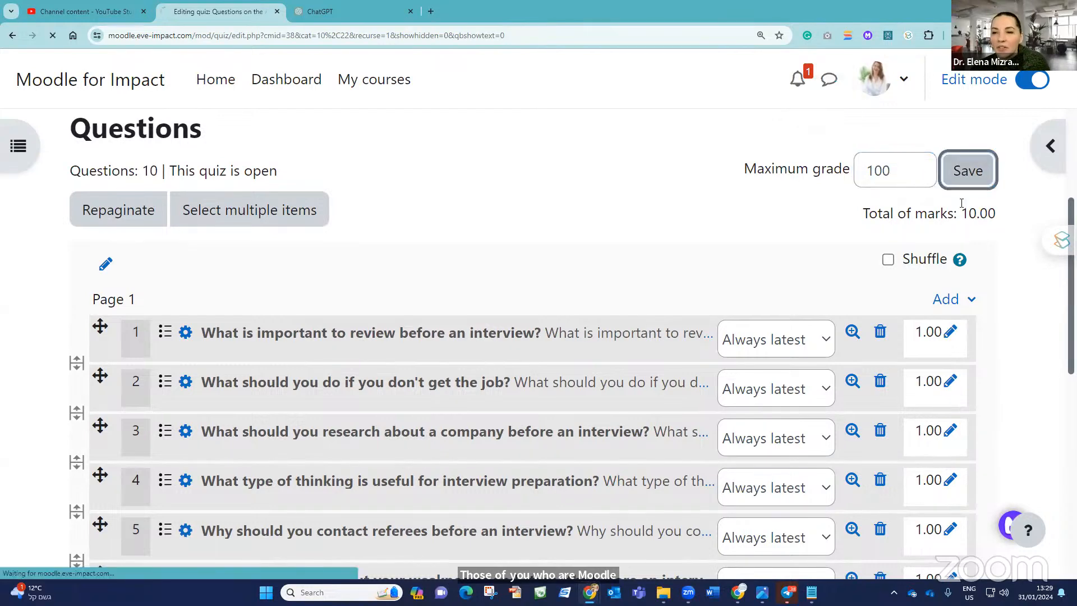
{"action": "scroll", "coordinate": [991, 303], "scroll_direction": "down", "scroll_amount": 3}
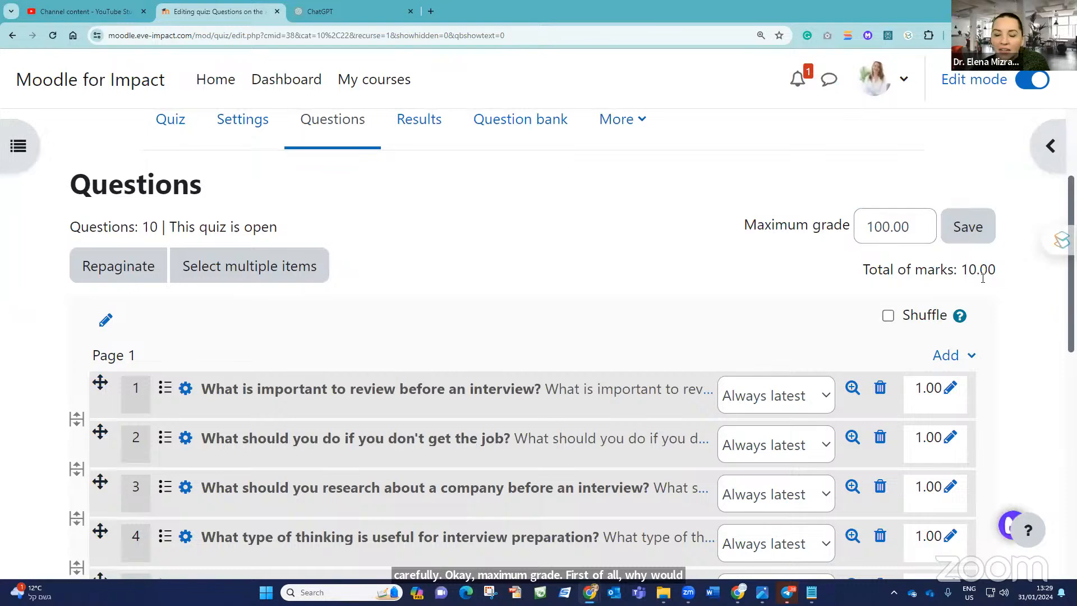
Return to the IMPACTSOFT course and open the Course grade settings in its gradebook.
{"action": "scroll", "coordinate": [347, 306], "scroll_direction": "up", "scroll_amount": 3}
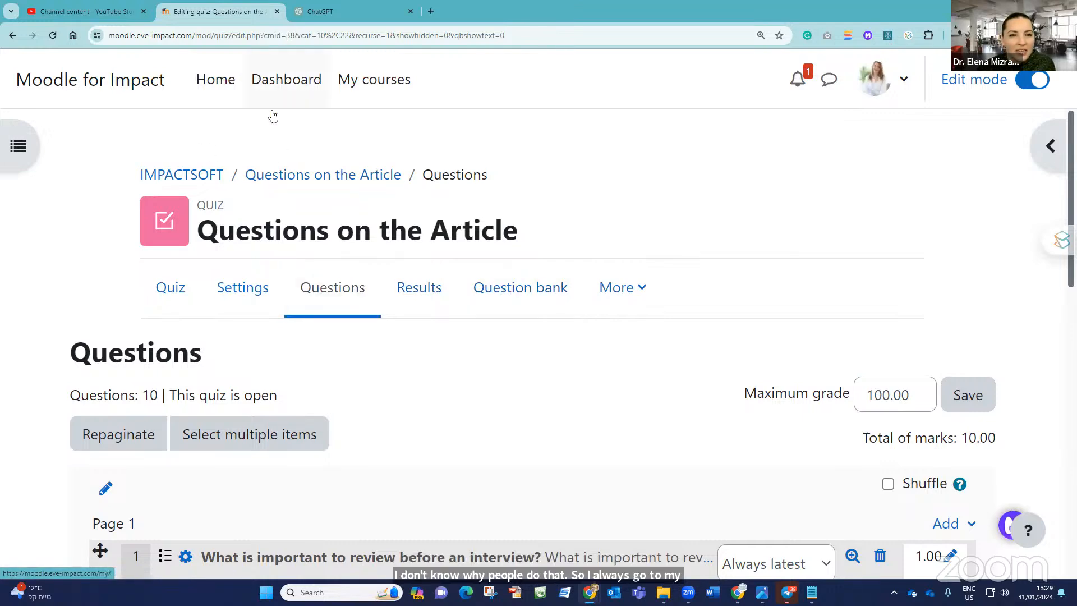
{"action": "left_click", "coordinate": [203, 172]}
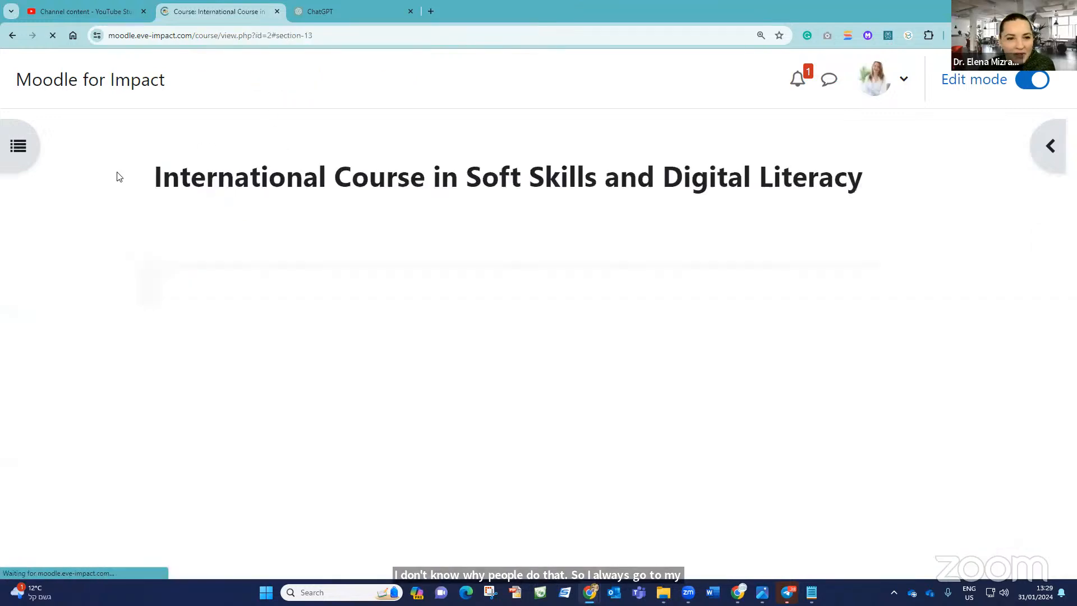
{"action": "left_click", "coordinate": [436, 238]}
{"action": "scroll", "coordinate": [348, 326], "scroll_direction": "down", "scroll_amount": 4}
{"action": "scroll", "coordinate": [370, 286], "scroll_direction": "up", "scroll_amount": 4}
{"action": "left_click", "coordinate": [279, 344]}
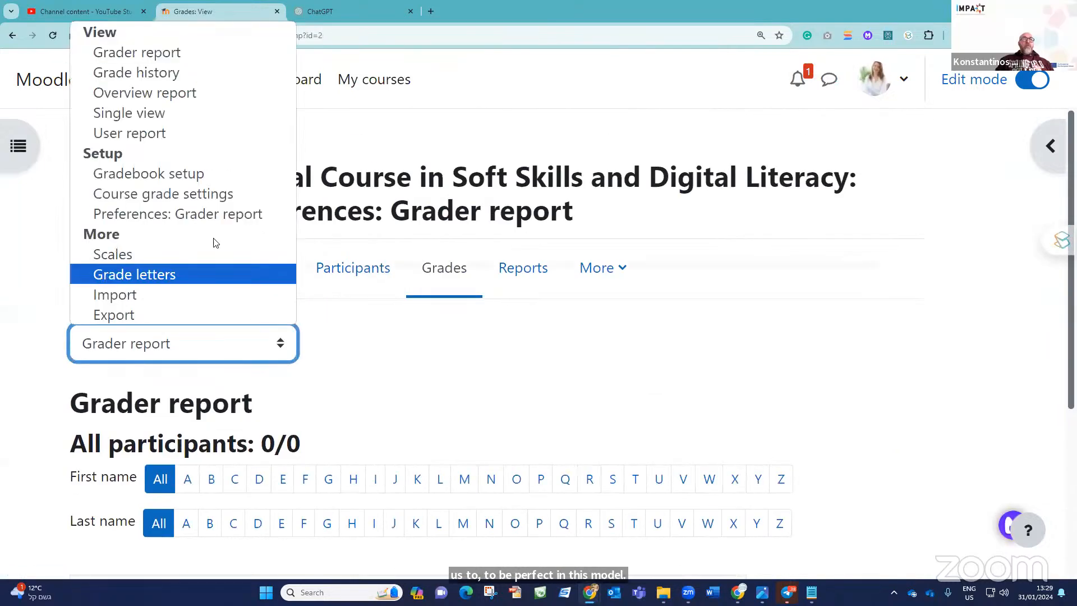
{"action": "left_click", "coordinate": [191, 197]}
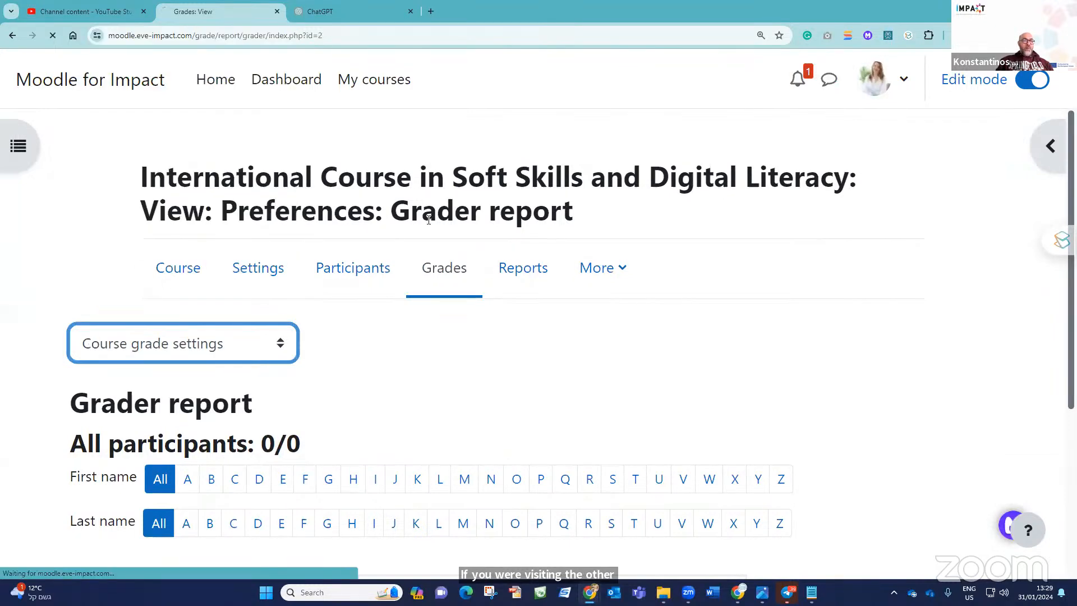
Set the overall decimal places for grade items to 0 and save the course grade settings.
{"action": "scroll", "coordinate": [308, 272], "scroll_direction": "down", "scroll_amount": 3}
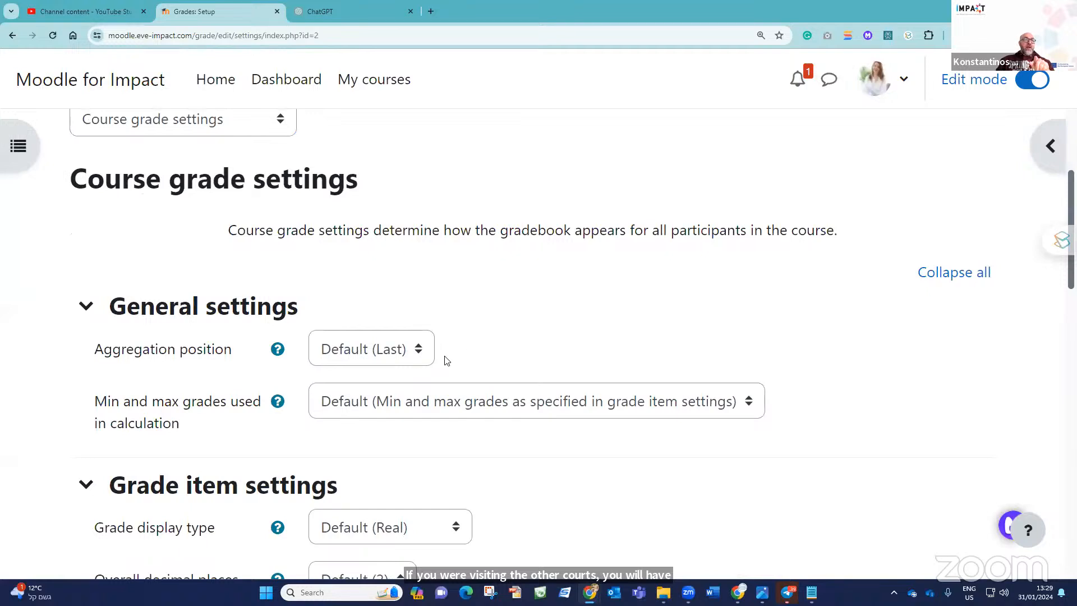
{"action": "scroll", "coordinate": [447, 360], "scroll_direction": "down", "scroll_amount": 5}
{"action": "left_click", "coordinate": [392, 242]}
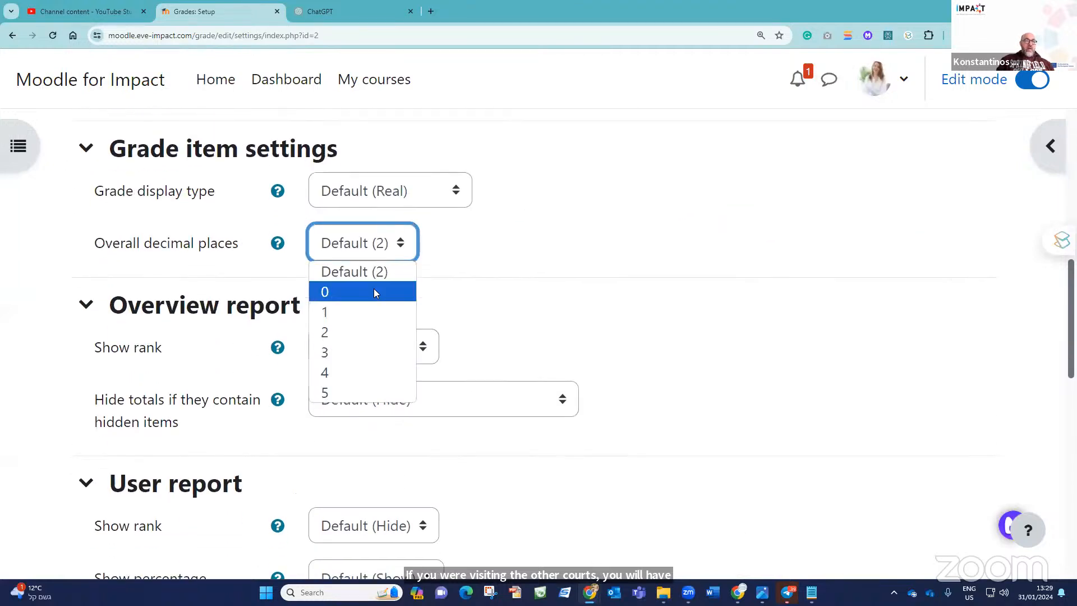
{"action": "left_click", "coordinate": [374, 291]}
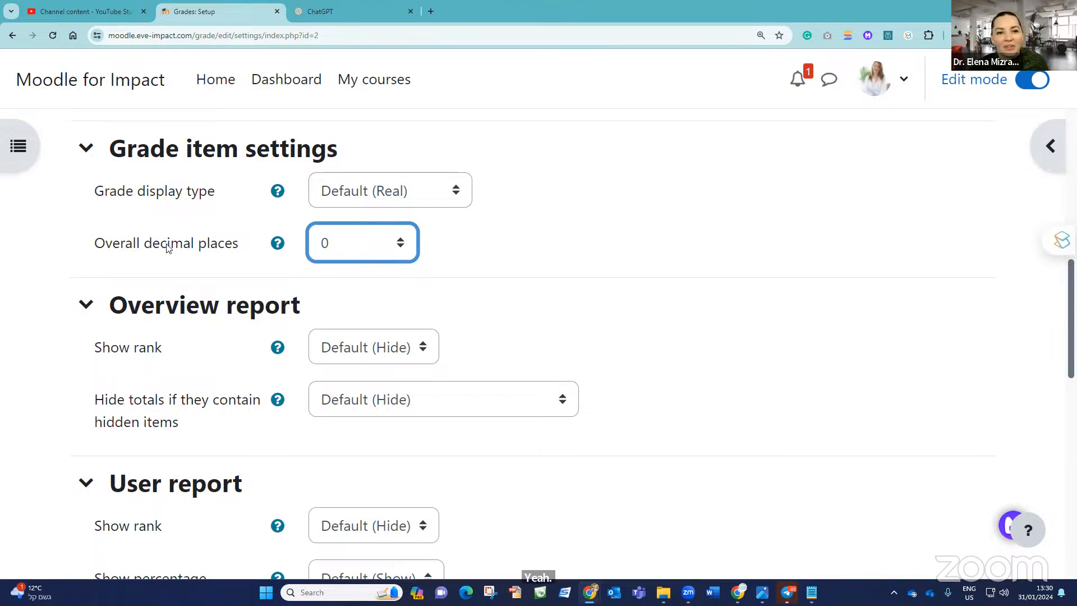
{"action": "scroll", "coordinate": [409, 332], "scroll_direction": "down", "scroll_amount": 6}
{"action": "scroll", "coordinate": [409, 332], "scroll_direction": "down", "scroll_amount": 5}
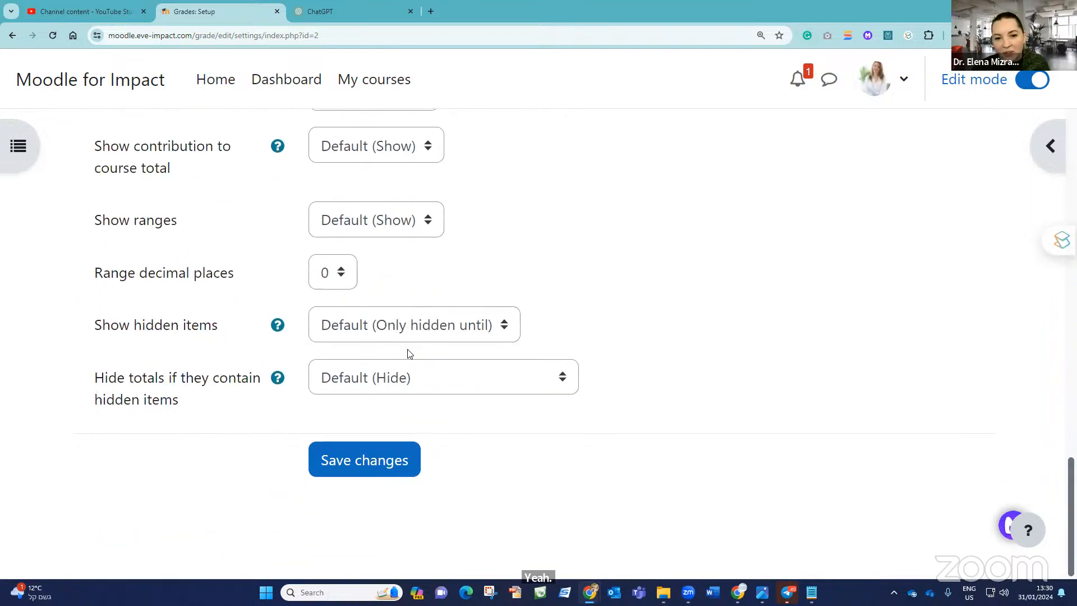
{"action": "left_click", "coordinate": [365, 464]}
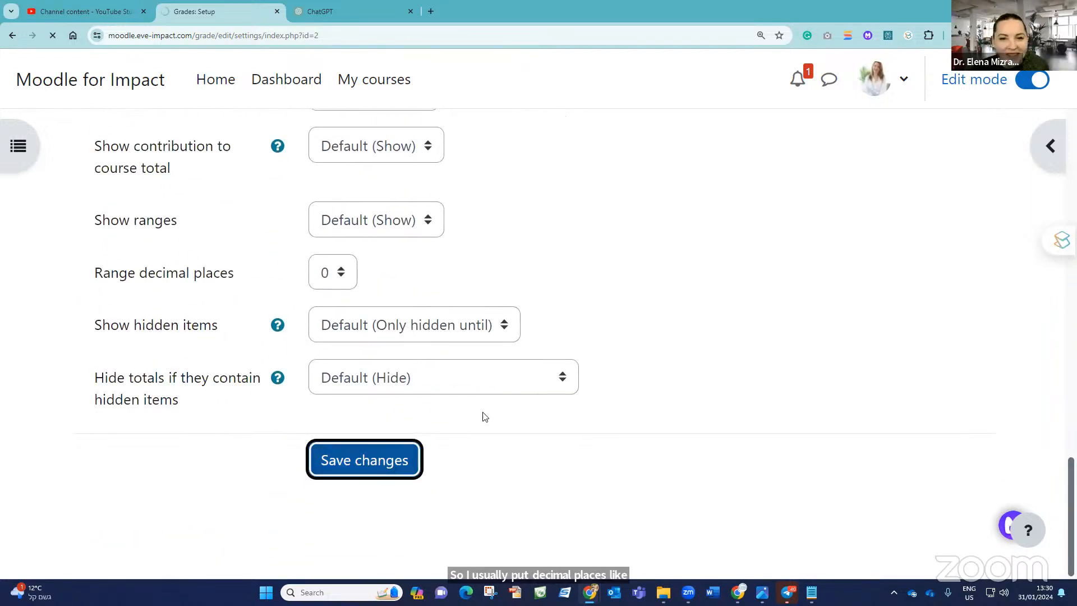
Return to the course page and open the "Questions on the Article" quiz in the job interview skills section.
{"action": "scroll", "coordinate": [474, 392], "scroll_direction": "up", "scroll_amount": 7}
{"action": "scroll", "coordinate": [464, 400], "scroll_direction": "up", "scroll_amount": 15}
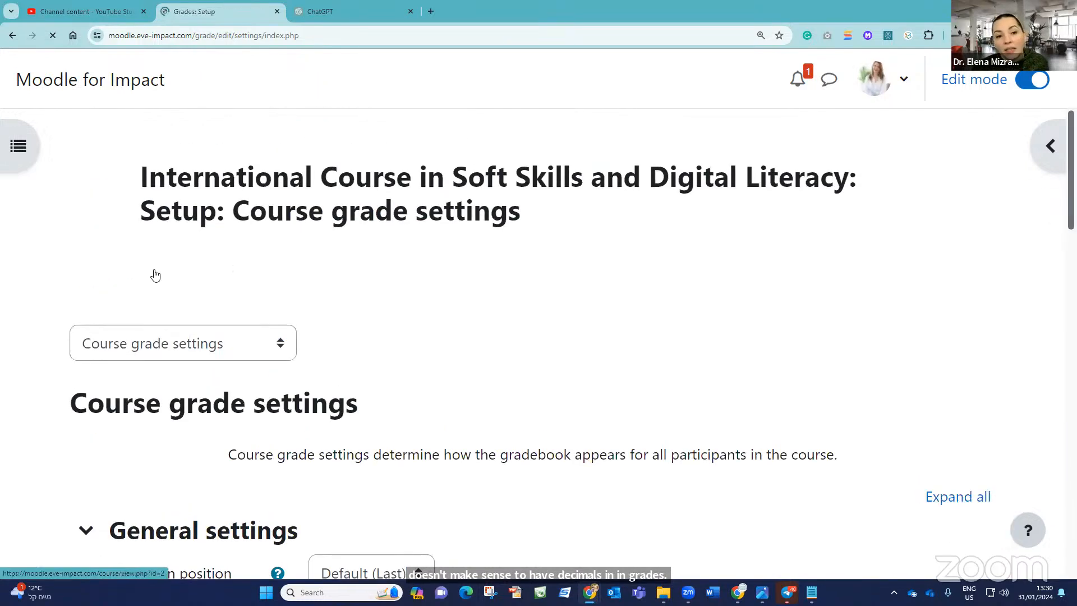
{"action": "left_click", "coordinate": [168, 269]}
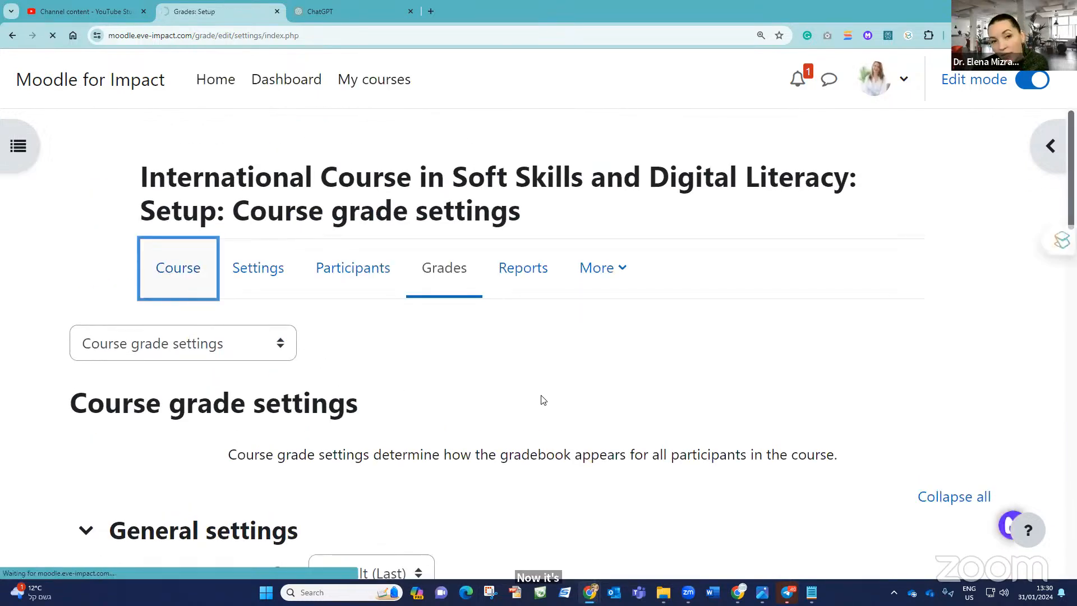
{"action": "scroll", "coordinate": [482, 447], "scroll_direction": "down", "scroll_amount": 18}
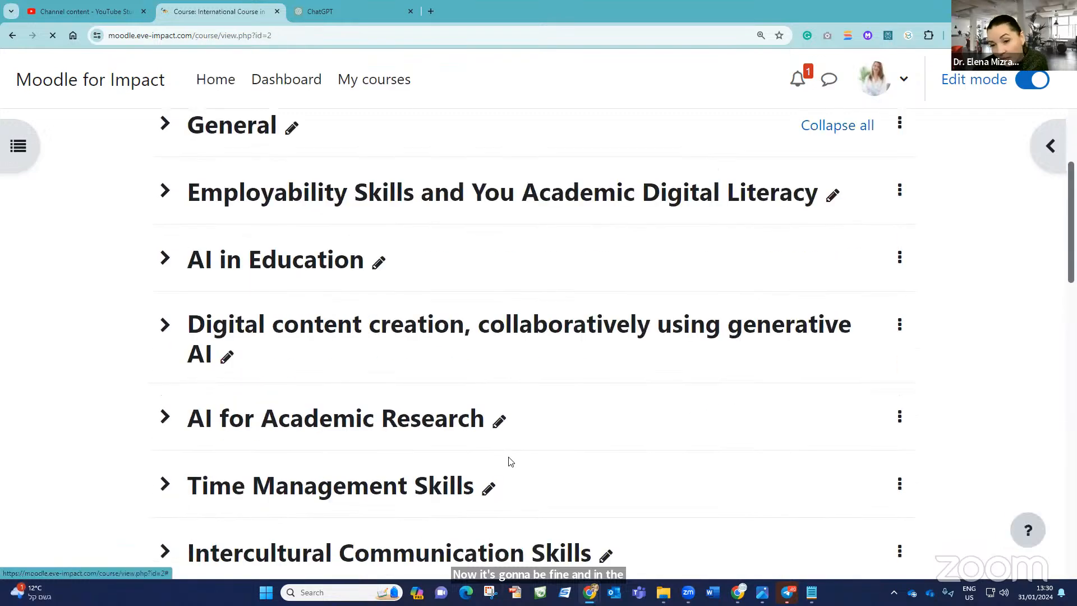
{"action": "left_click", "coordinate": [354, 471]}
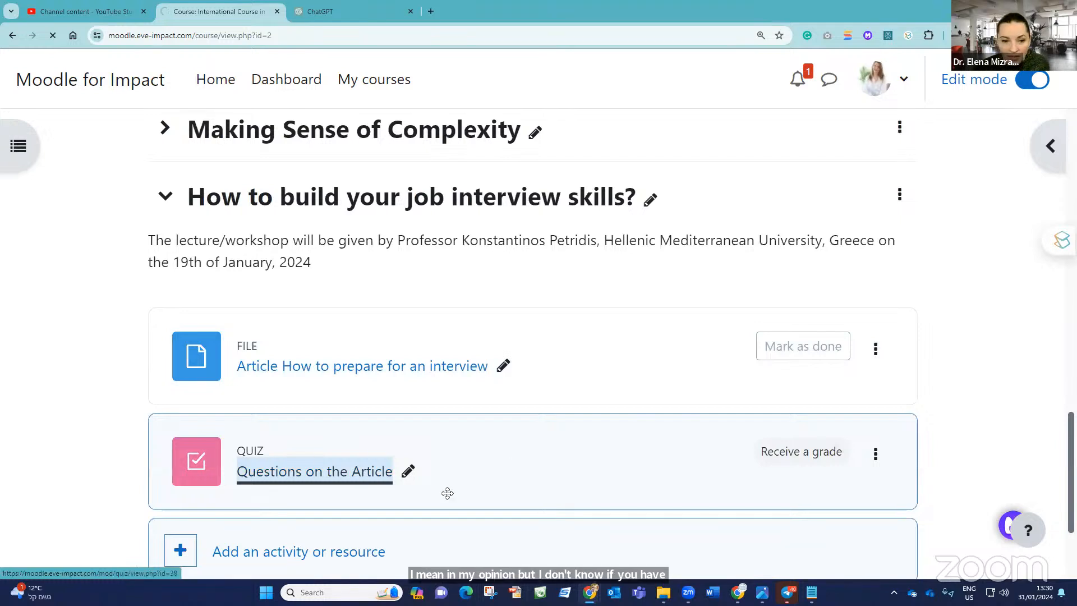
Start a preview of the "Questions on the Article" quiz.
{"action": "scroll", "coordinate": [600, 486], "scroll_direction": "down", "scroll_amount": 3}
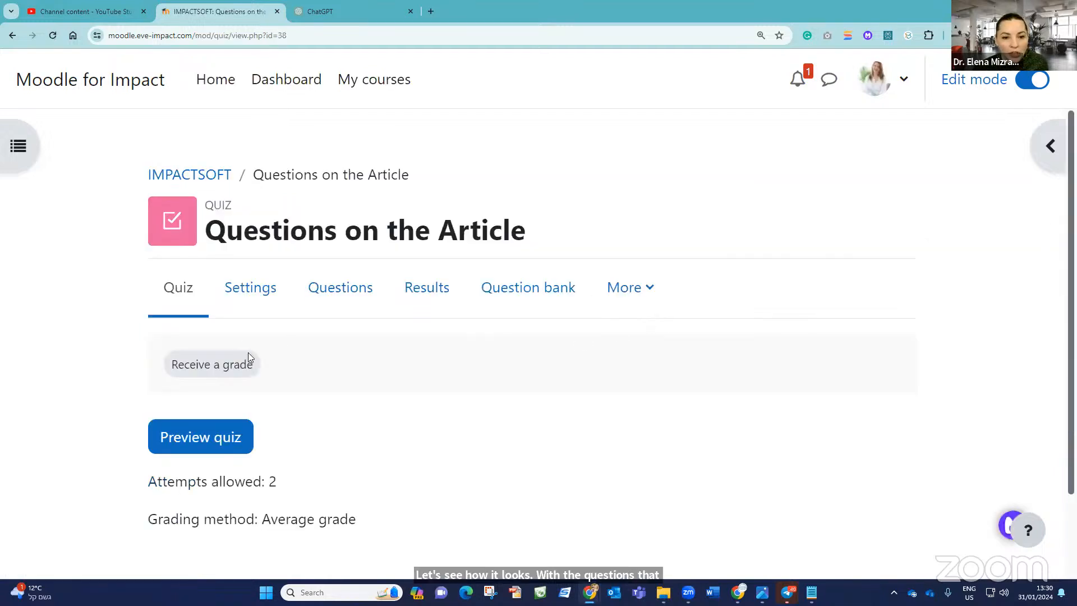
{"action": "scroll", "coordinate": [236, 337], "scroll_direction": "down", "scroll_amount": 2}
{"action": "left_click", "coordinate": [213, 338]}
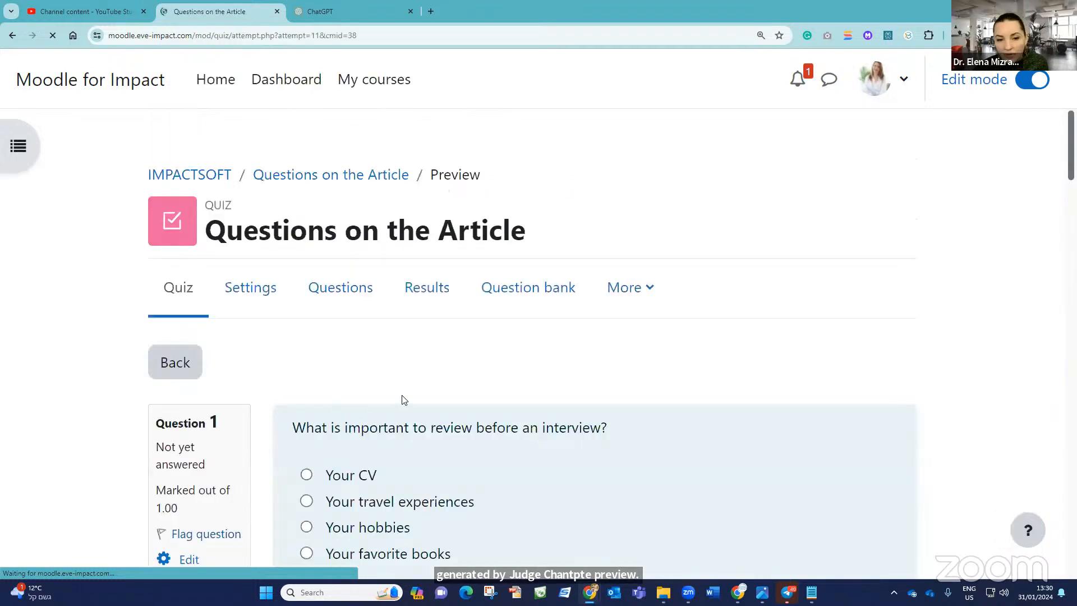
Look through all the quiz questions in the preview, checking the wording of the multiple-choice and true/false items.
{"action": "scroll", "coordinate": [405, 397], "scroll_direction": "down", "scroll_amount": 5}
{"action": "scroll", "coordinate": [424, 263], "scroll_direction": "down", "scroll_amount": 12}
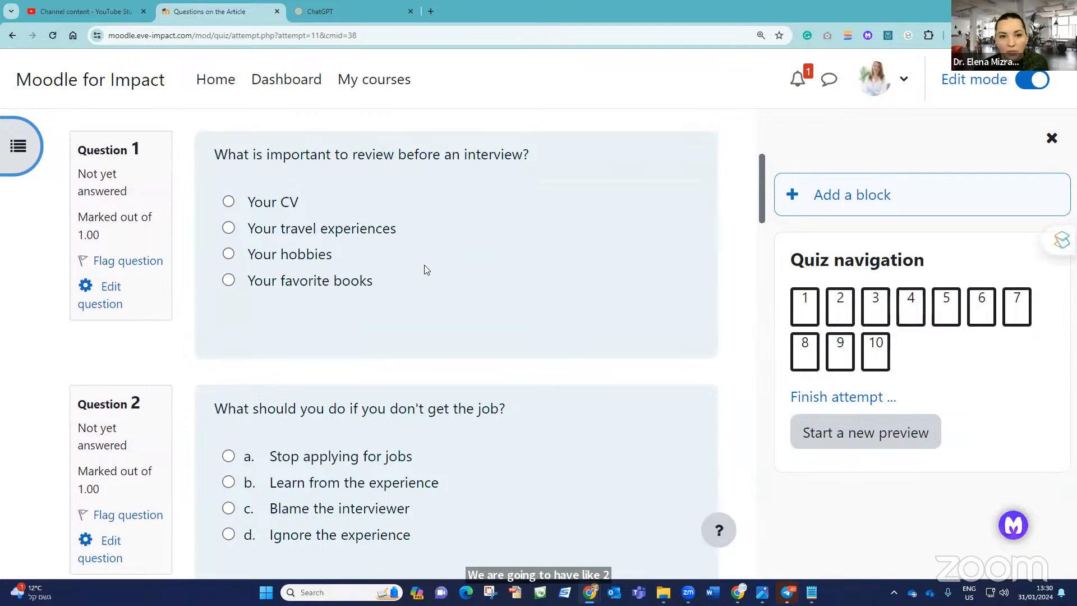
{"action": "scroll", "coordinate": [412, 284], "scroll_direction": "down", "scroll_amount": 7}
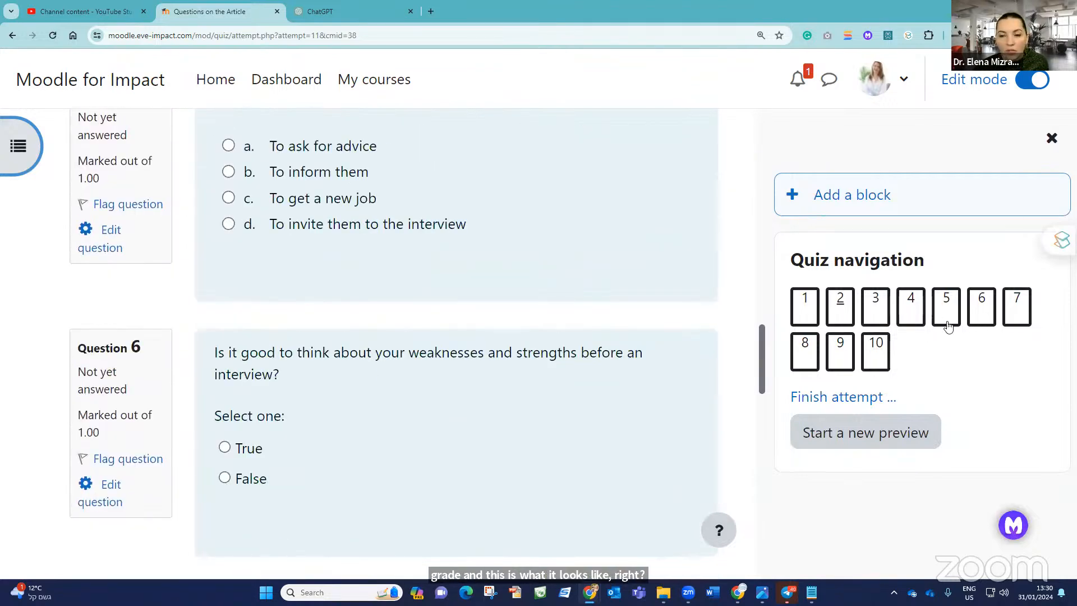
{"action": "scroll", "coordinate": [446, 348], "scroll_direction": "down", "scroll_amount": 7}
{"action": "scroll", "coordinate": [446, 354], "scroll_direction": "down", "scroll_amount": 13}
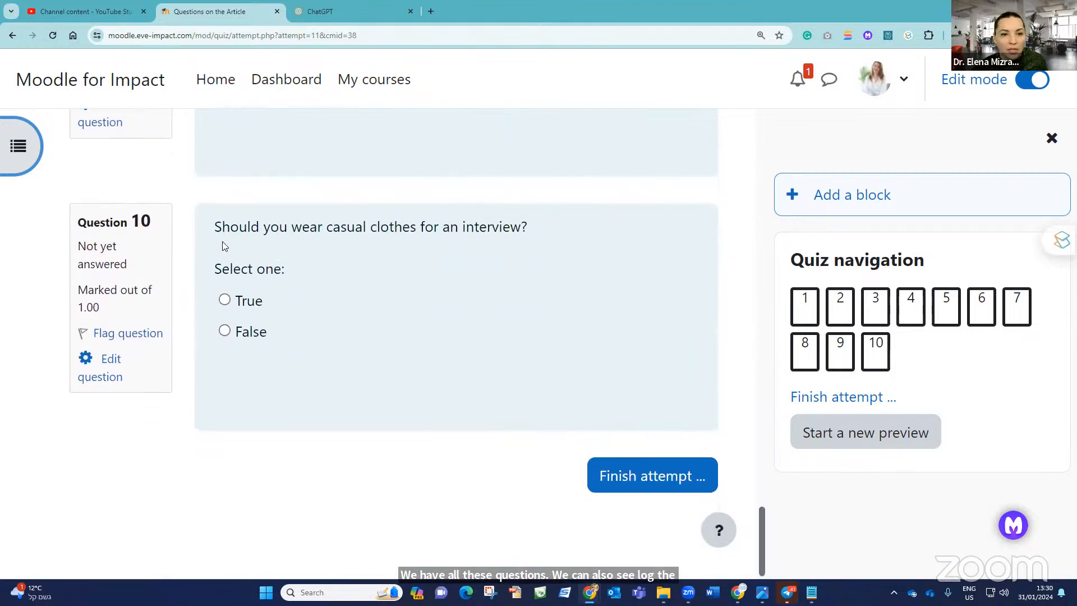
{"action": "scroll", "coordinate": [504, 331], "scroll_direction": "up", "scroll_amount": 6}
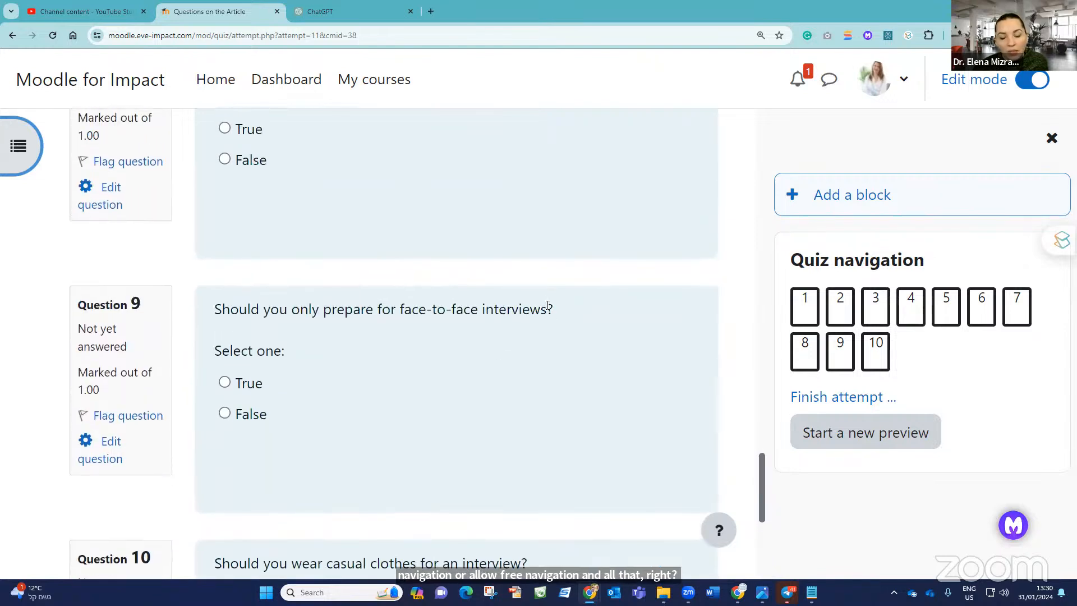
{"action": "scroll", "coordinate": [543, 316], "scroll_direction": "up", "scroll_amount": 6}
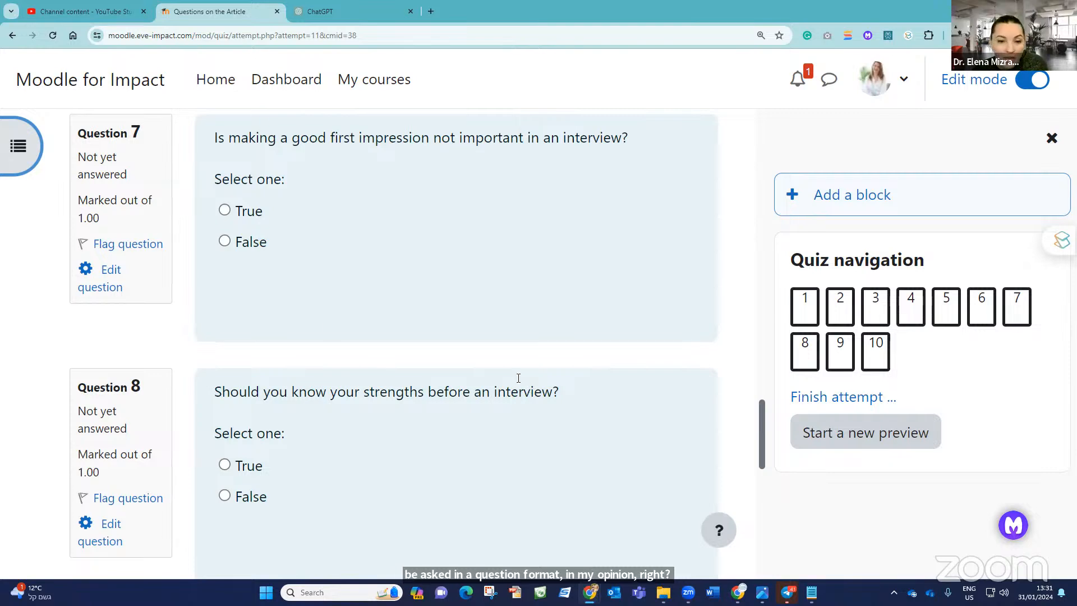
{"action": "scroll", "coordinate": [533, 385], "scroll_direction": "up", "scroll_amount": 15}
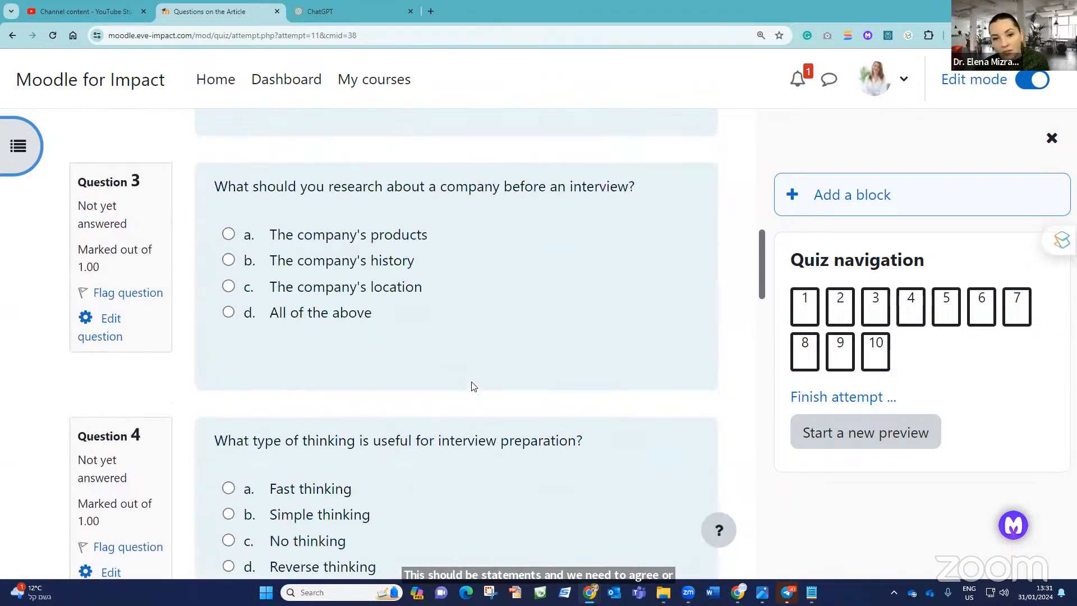
{"action": "scroll", "coordinate": [474, 386], "scroll_direction": "up", "scroll_amount": 10}
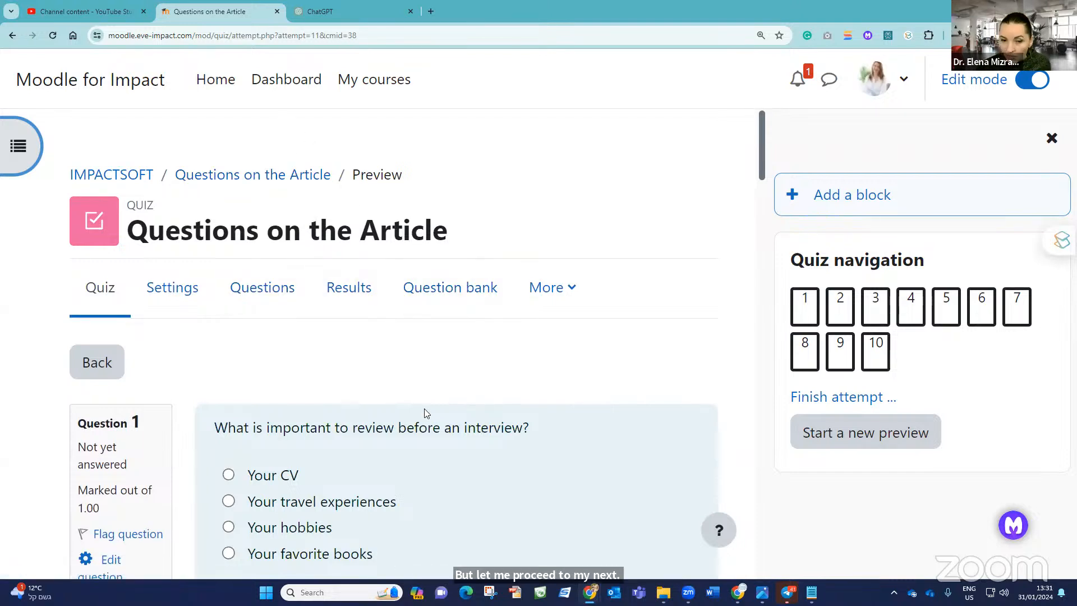
{"action": "scroll", "coordinate": [425, 412], "scroll_direction": "down", "scroll_amount": 4}
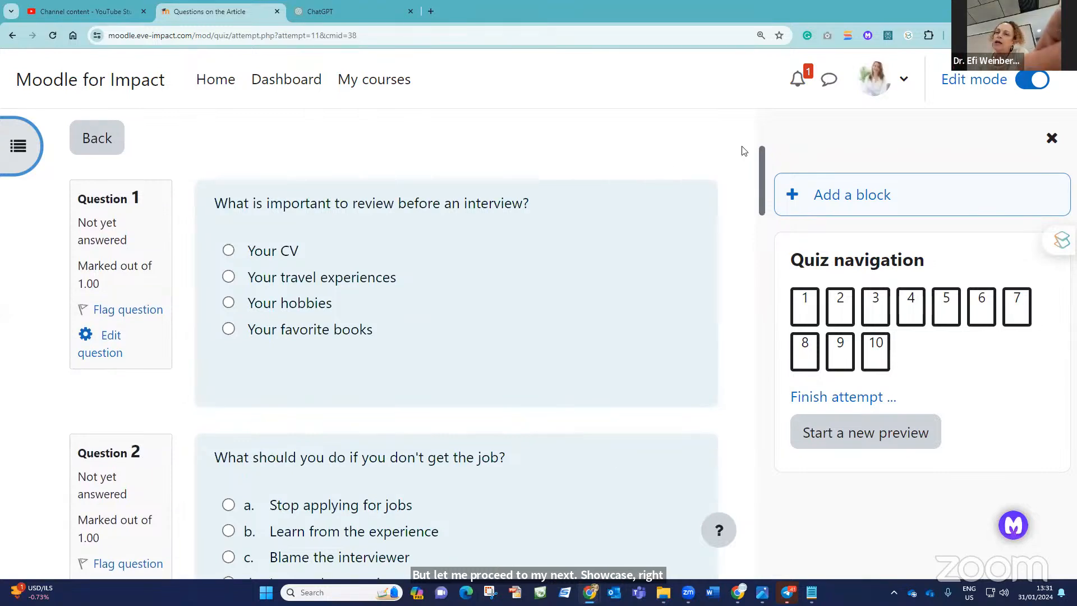
{"action": "scroll", "coordinate": [526, 293], "scroll_direction": "up", "scroll_amount": 1}
{"action": "scroll", "coordinate": [526, 294], "scroll_direction": "up", "scroll_amount": 3}
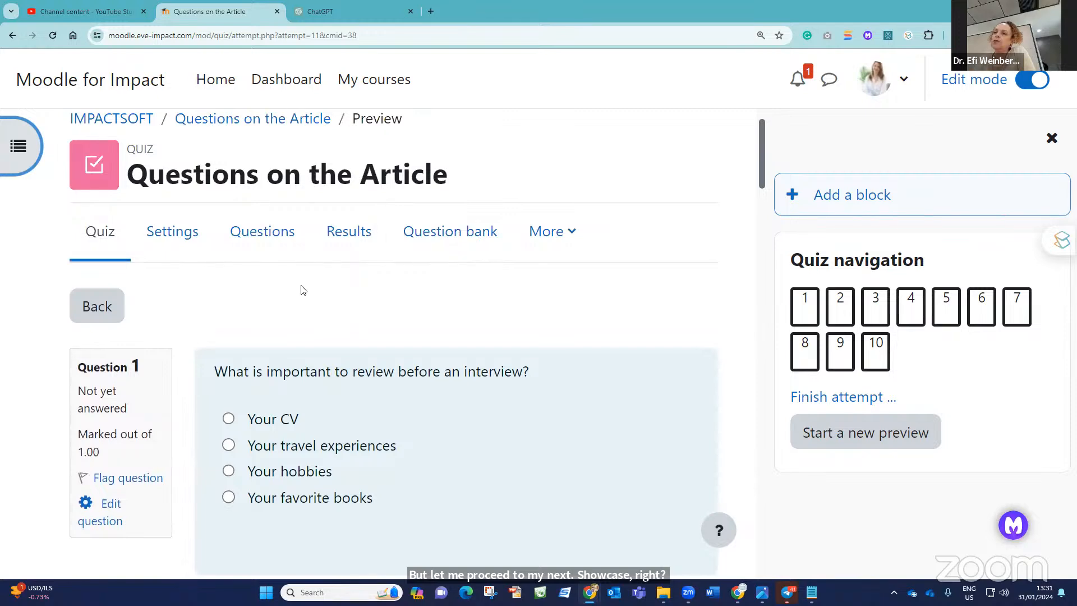
Switch to the ChatGPT conversation and review the earlier prompts, highlighting the requested question types "multiple choice or True or False".
{"action": "left_click", "coordinate": [336, 12]}
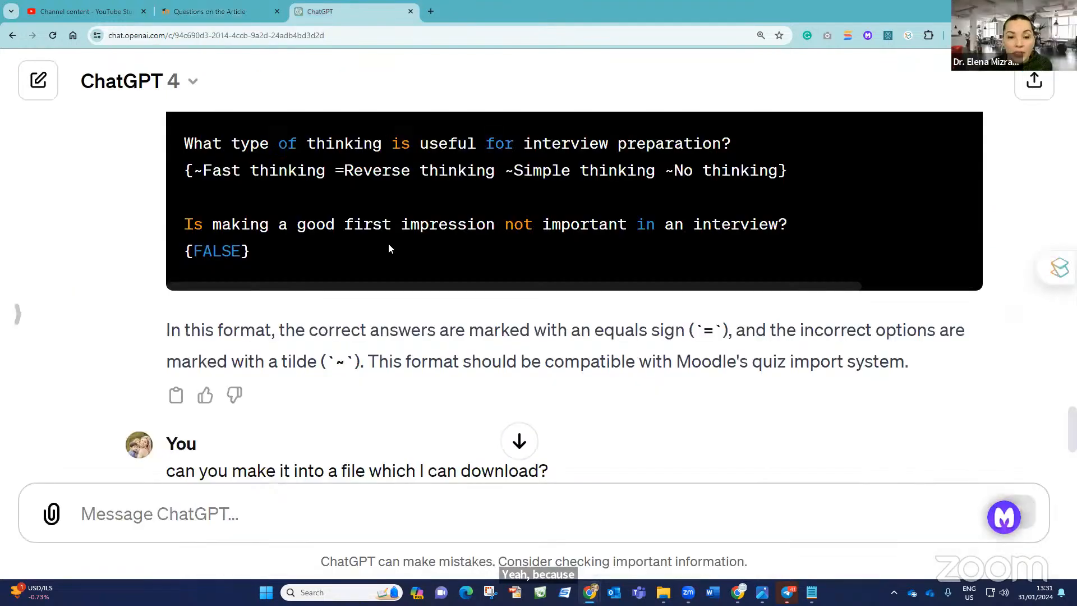
{"action": "scroll", "coordinate": [442, 243], "scroll_direction": "up", "scroll_amount": 5}
{"action": "scroll", "coordinate": [442, 243], "scroll_direction": "up", "scroll_amount": 8}
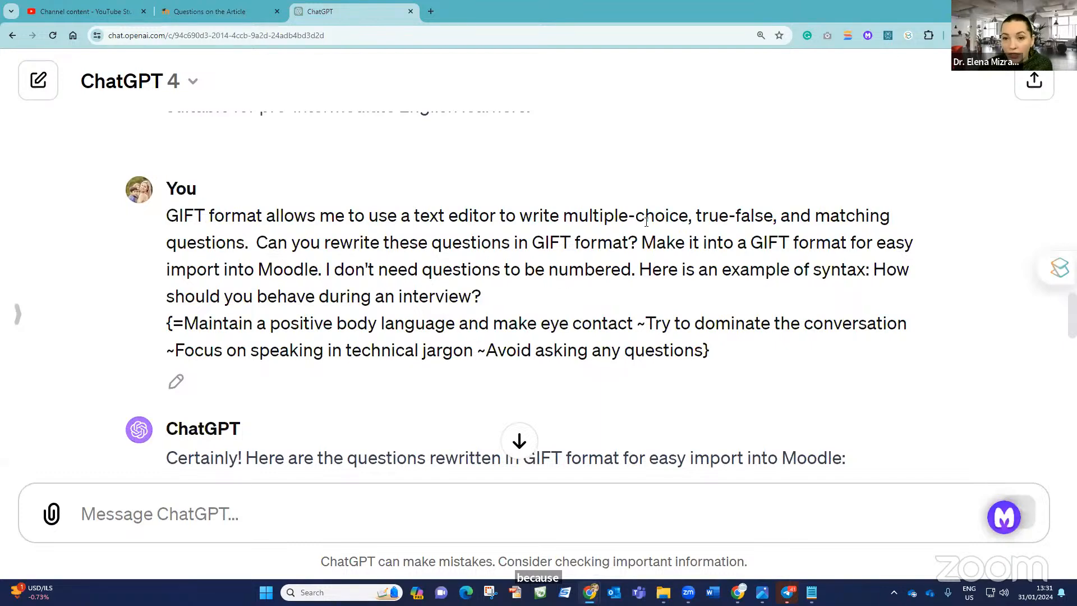
{"action": "scroll", "coordinate": [444, 225], "scroll_direction": "down", "scroll_amount": 5}
{"action": "scroll", "coordinate": [329, 222], "scroll_direction": "up", "scroll_amount": 4}
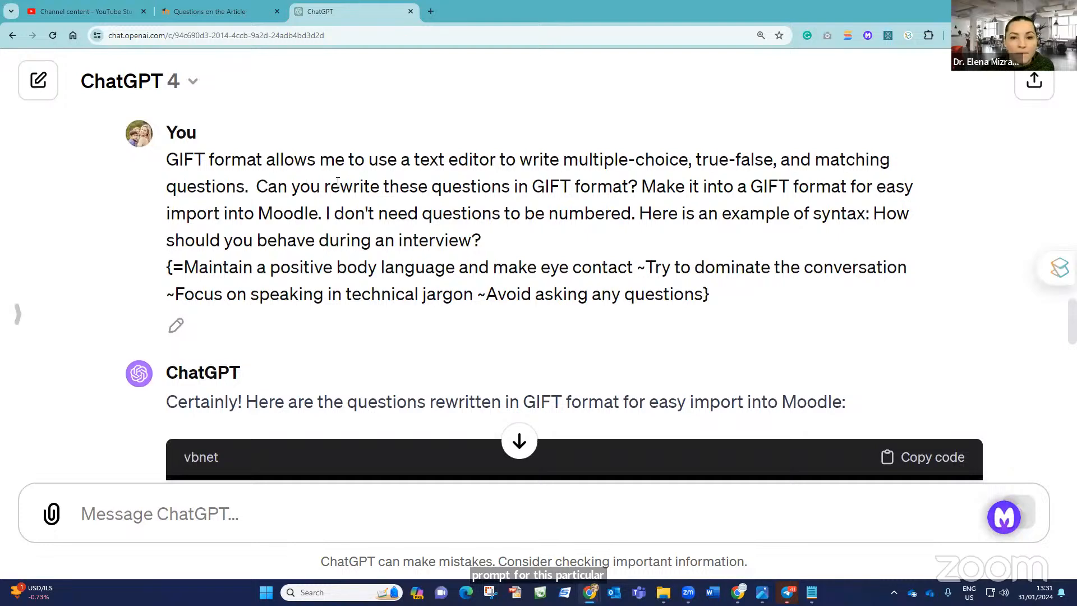
{"action": "scroll", "coordinate": [457, 244], "scroll_direction": "up", "scroll_amount": 18}
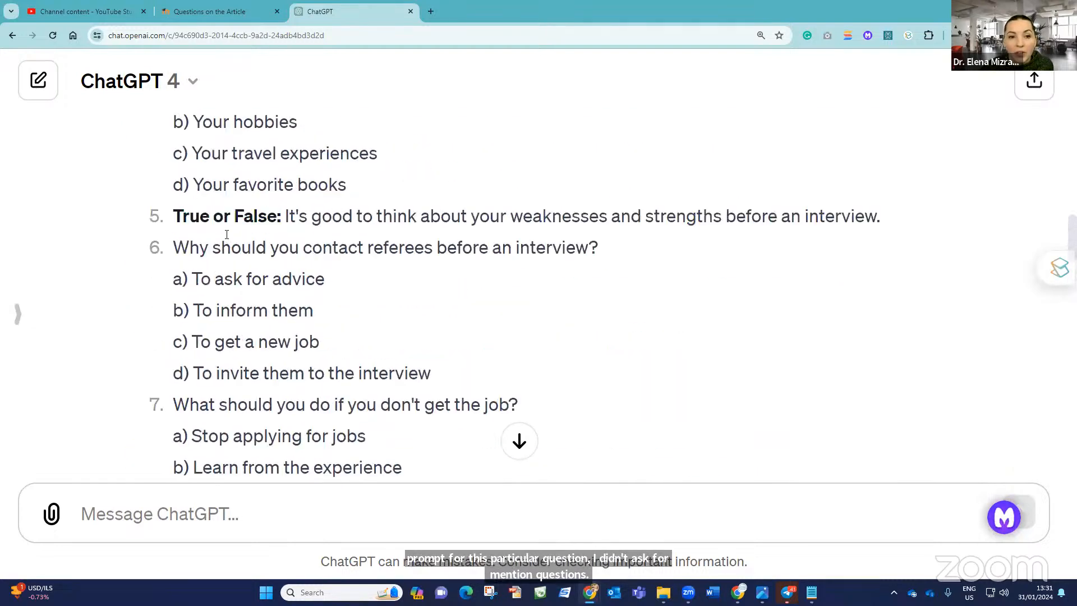
{"action": "scroll", "coordinate": [247, 238], "scroll_direction": "up", "scroll_amount": 4}
{"action": "scroll", "coordinate": [229, 201], "scroll_direction": "down", "scroll_amount": 3}
{"action": "scroll", "coordinate": [261, 269], "scroll_direction": "up", "scroll_amount": 3}
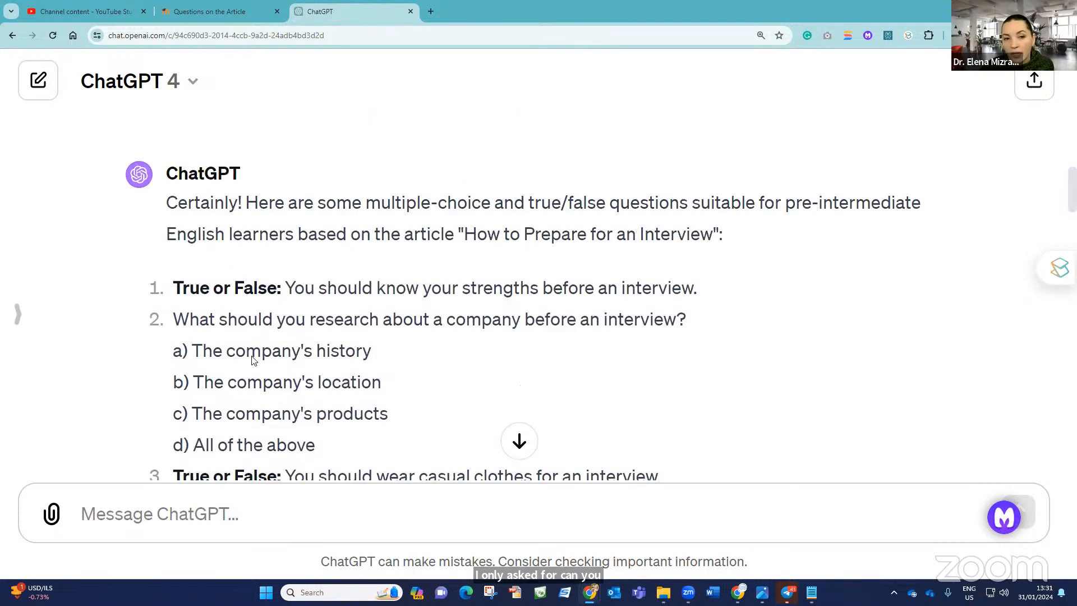
{"action": "scroll", "coordinate": [404, 241], "scroll_direction": "up", "scroll_amount": 3}
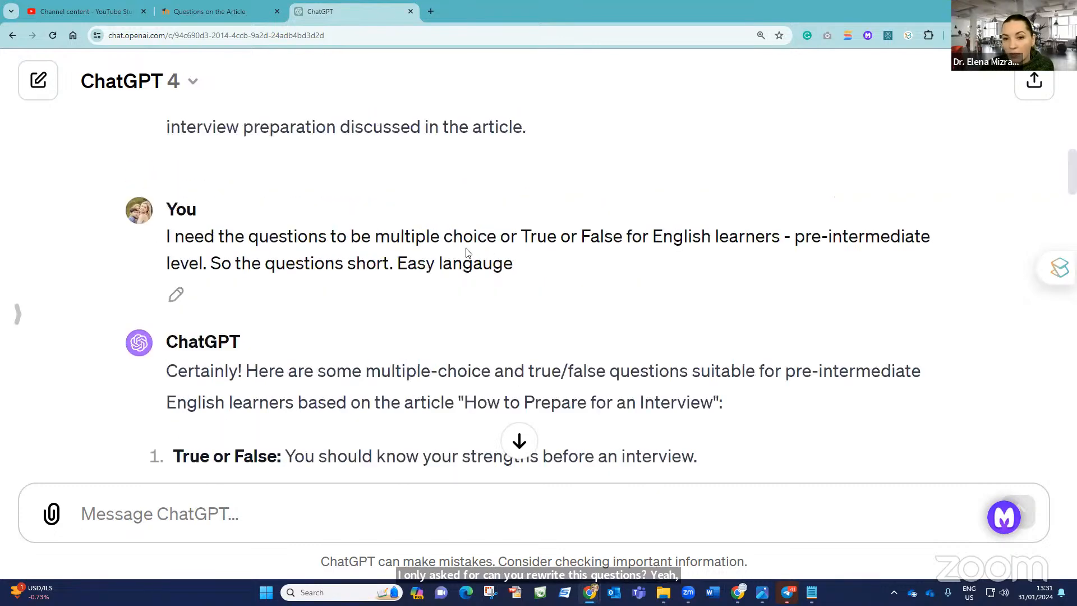
{"action": "left_click_drag", "start_coordinate": [376, 236], "coordinate": [626, 236]}
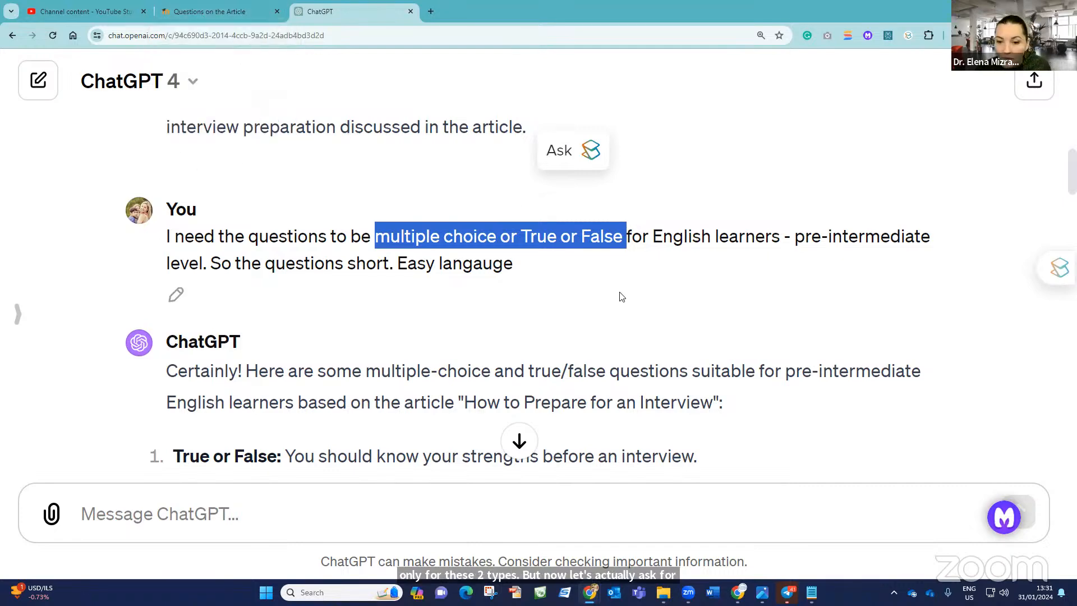
Switch to the Google Docs prompt document and copy the full GIFT format prompt under "Quiz about a topic".
{"action": "left_click", "coordinate": [739, 593]}
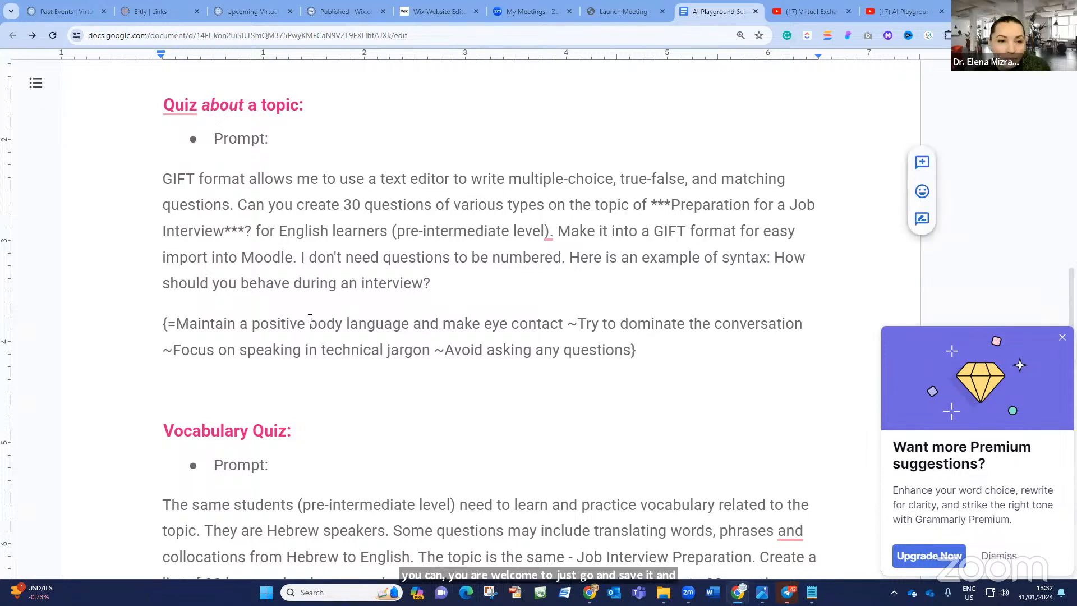
{"action": "left_click", "coordinate": [261, 138]}
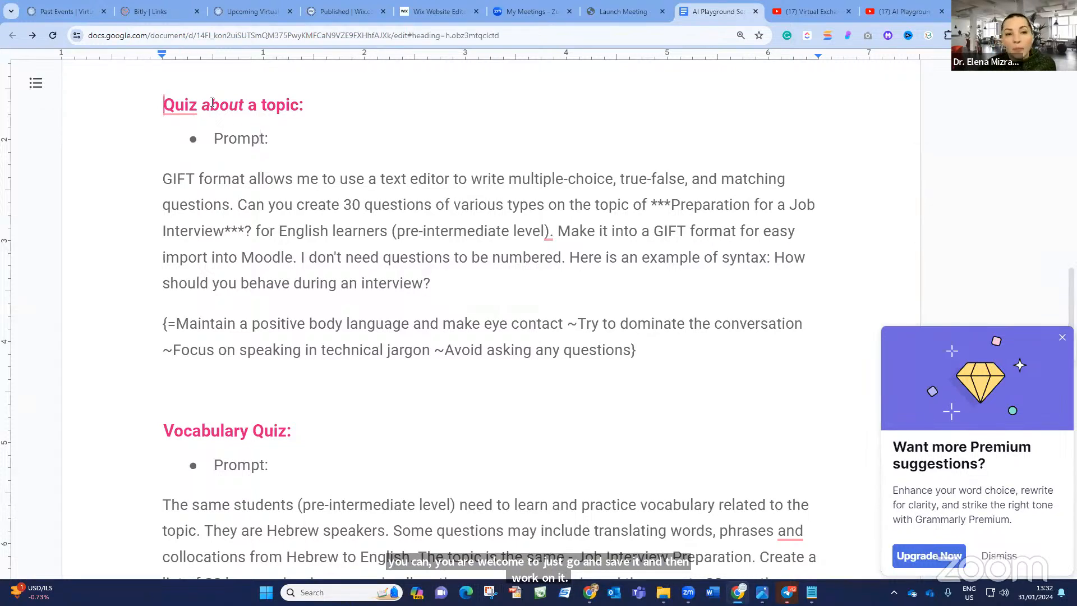
{"action": "left_click_drag", "start_coordinate": [163, 105], "coordinate": [304, 105]}
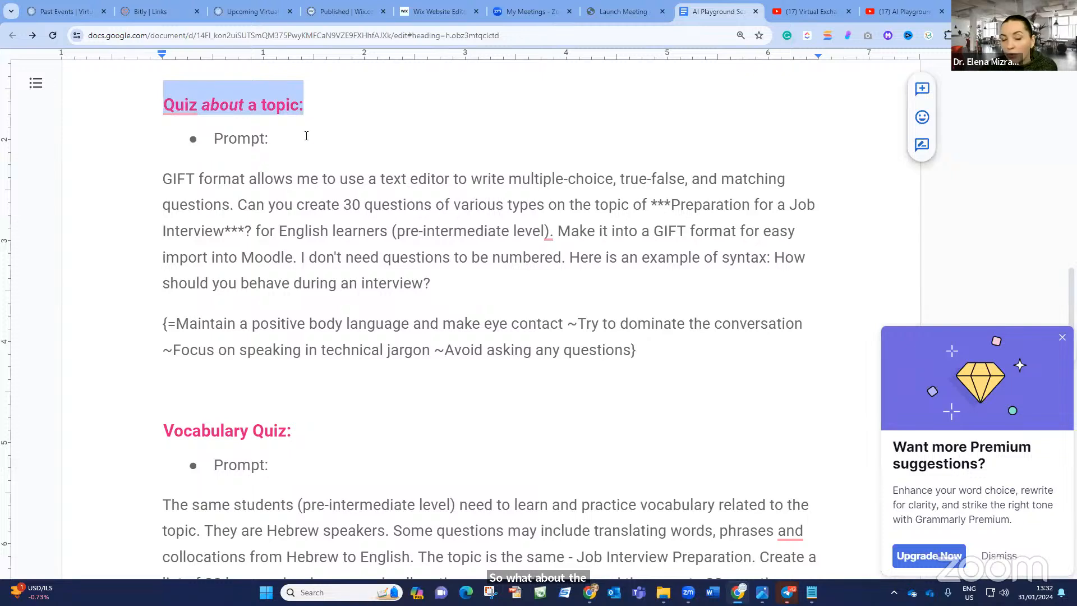
{"action": "left_click", "coordinate": [315, 180]}
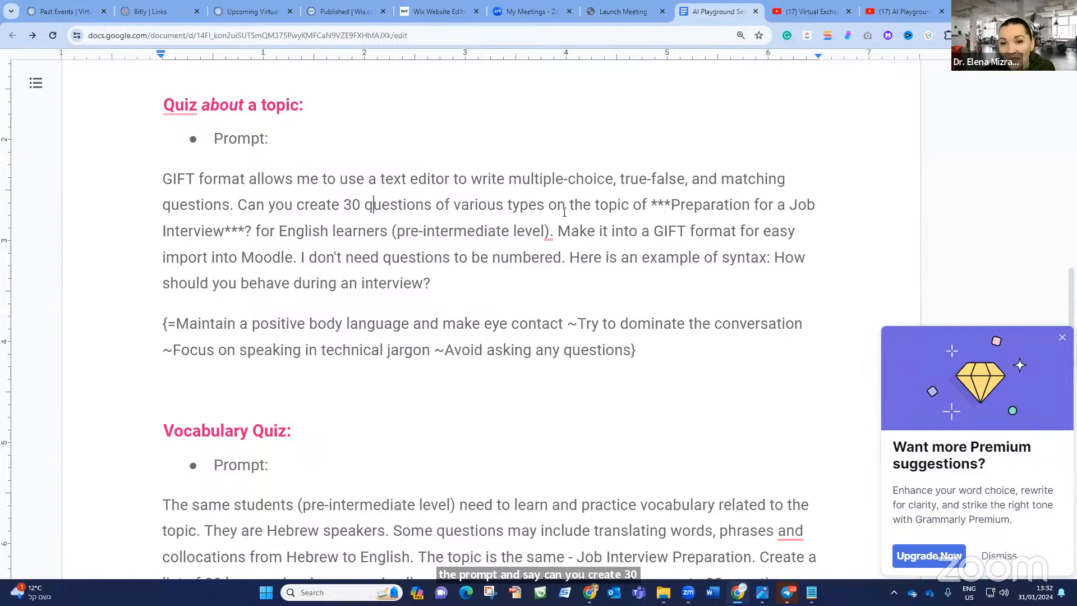
{"action": "left_click", "coordinate": [373, 205]}
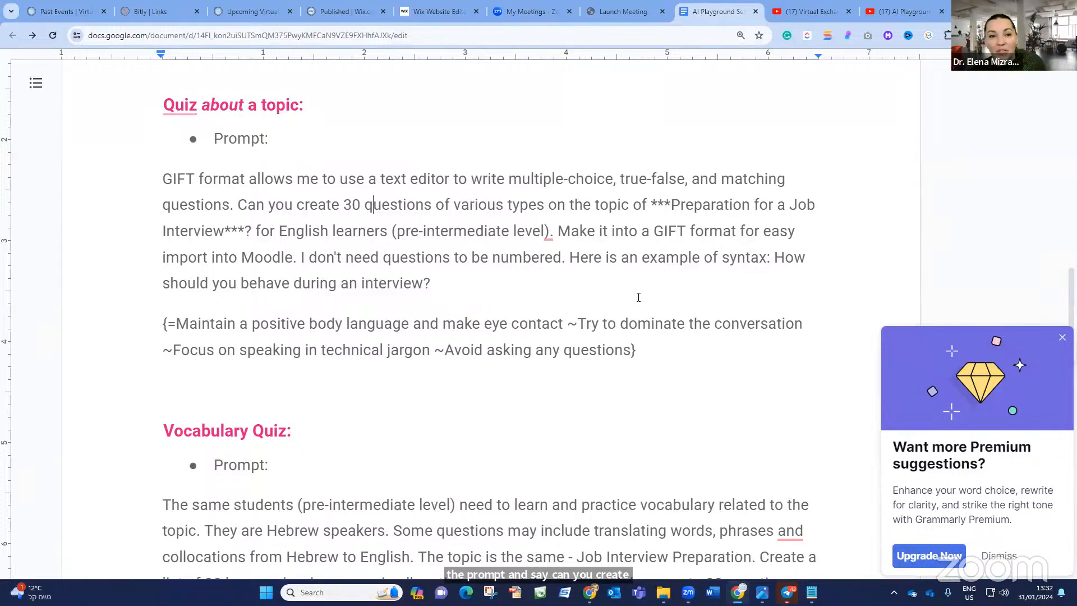
{"action": "left_click_drag", "start_coordinate": [648, 352], "coordinate": [156, 189]}
{"action": "key", "text": "ctrl+c"}
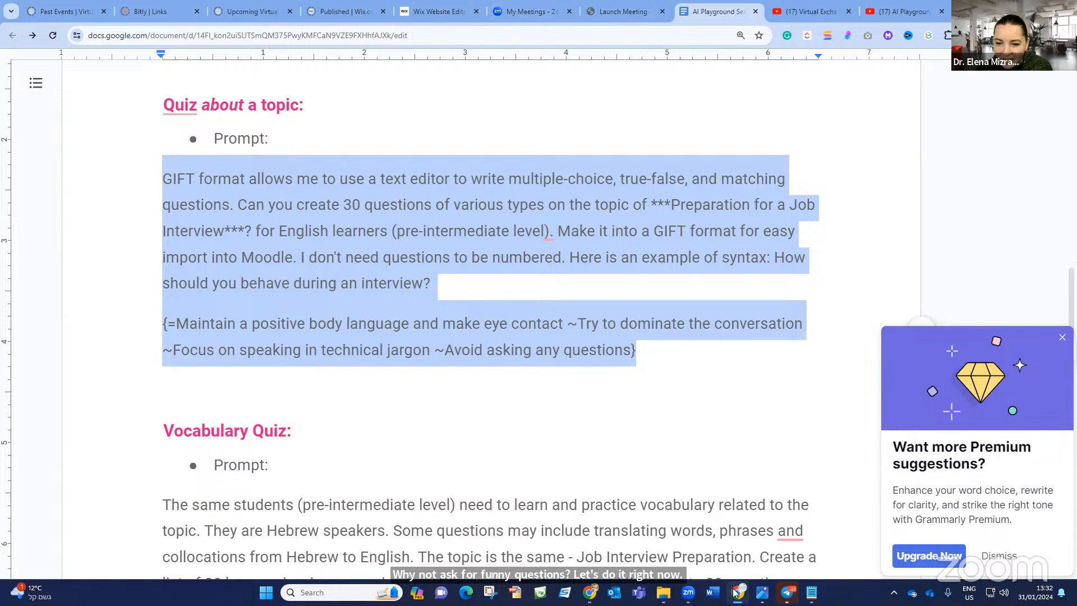
Return to the ChatGPT conversation and paste the copied GIFT quiz prompt into a new message.
{"action": "mouse_move", "coordinate": [587, 590]}
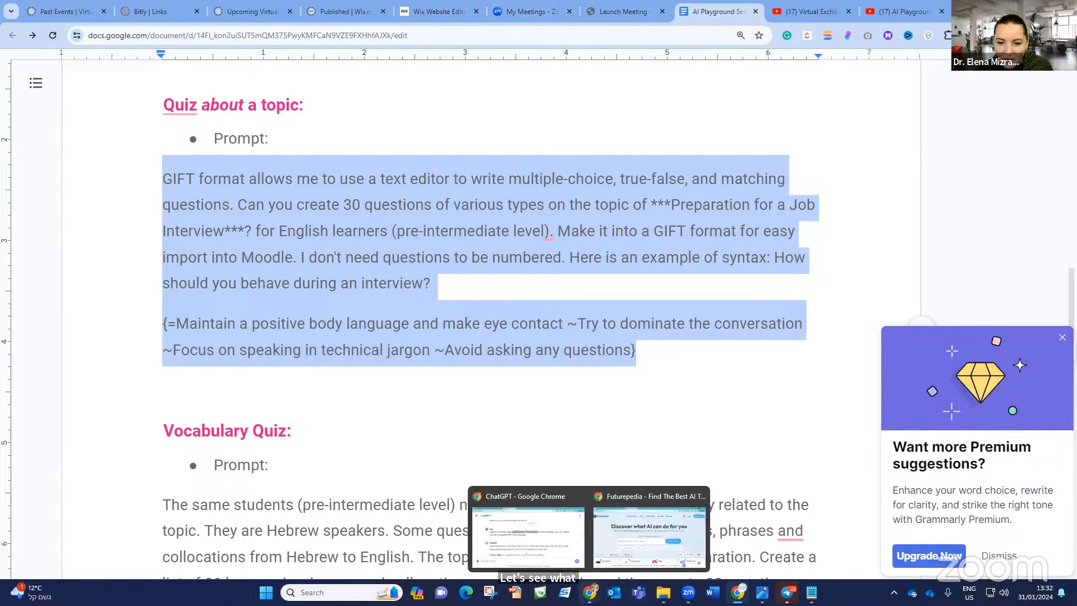
{"action": "left_click", "coordinate": [574, 557]}
{"action": "scroll", "coordinate": [349, 317], "scroll_direction": "down", "scroll_amount": 20}
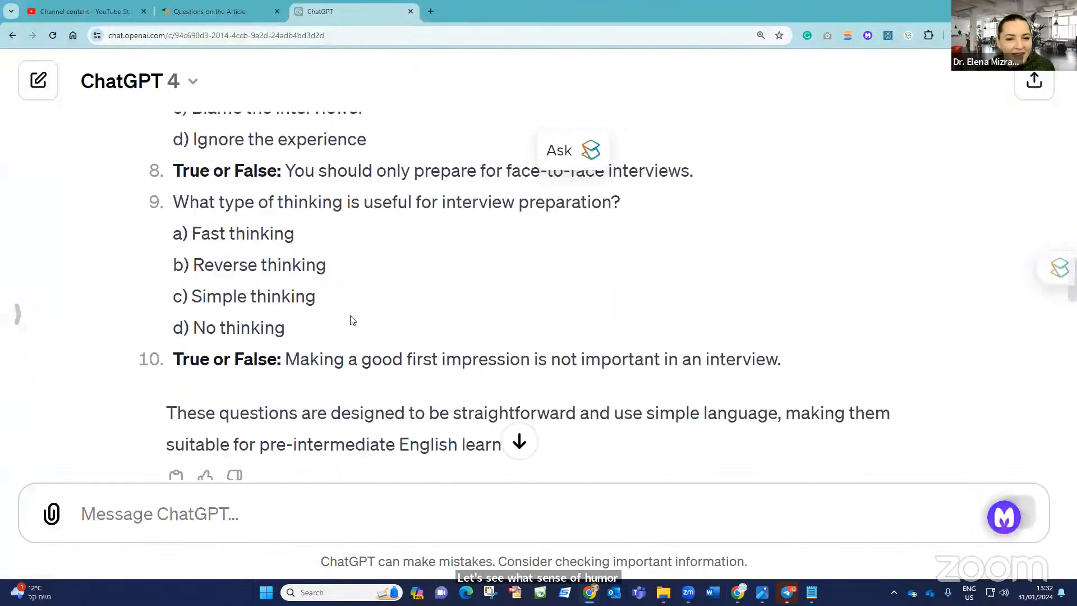
{"action": "scroll", "coordinate": [403, 351], "scroll_direction": "down", "scroll_amount": 9}
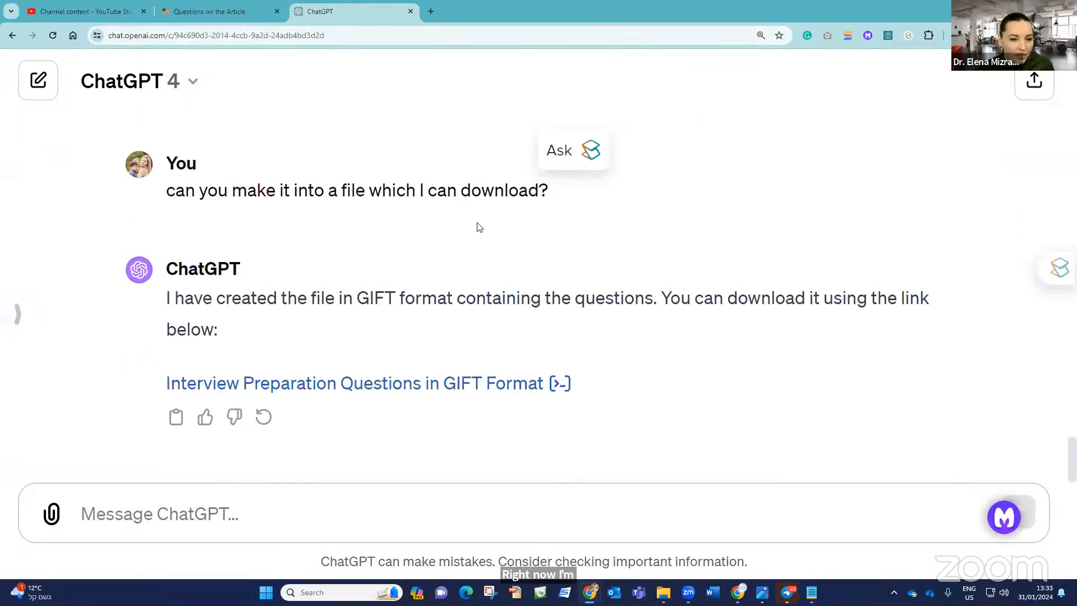
{"action": "left_click", "coordinate": [223, 522]}
{"action": "key", "text": "ctrl+v"}
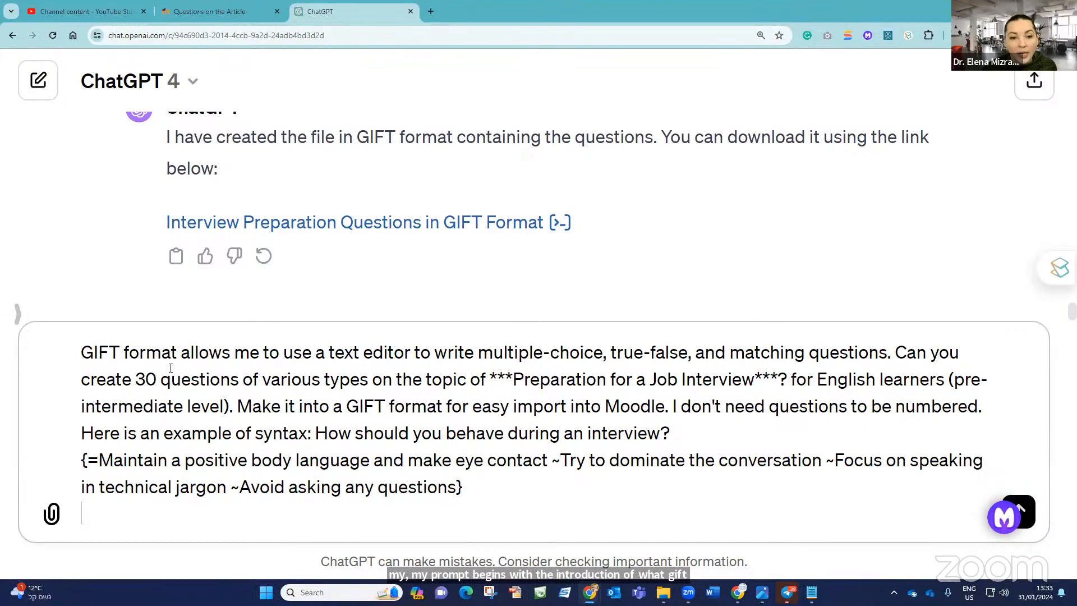
Review the question types and the requested number of questions in the pasted prompt, leaving the cursor just before "questions".
{"action": "left_click_drag", "start_coordinate": [477, 352], "coordinate": [847, 353]}
{"action": "left_click", "coordinate": [193, 379]}
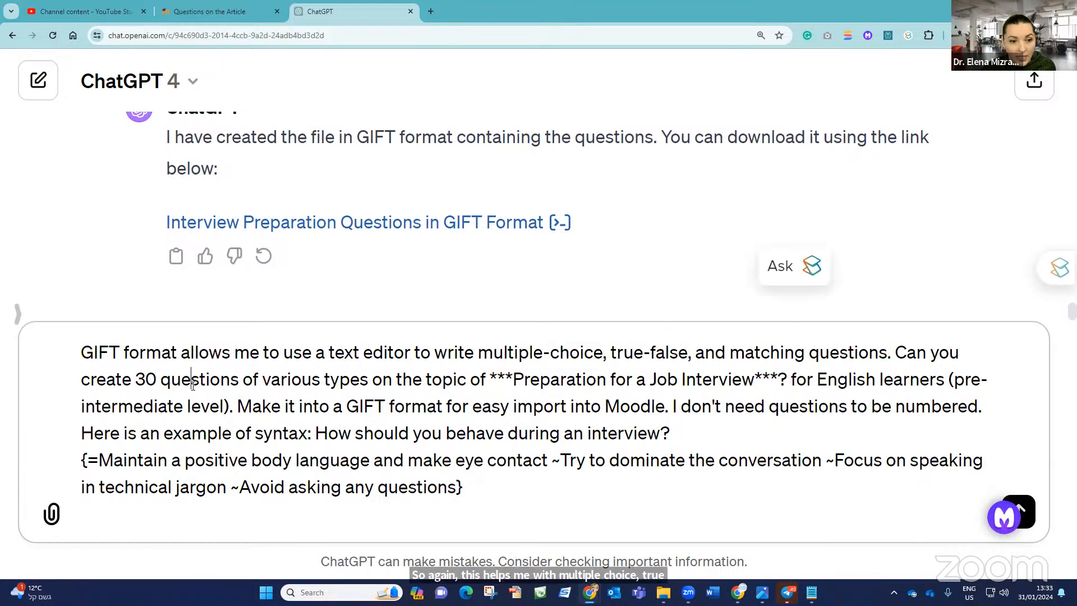
{"action": "left_click", "coordinate": [139, 376]}
{"action": "left_click_drag", "start_coordinate": [162, 374], "coordinate": [157, 376]}
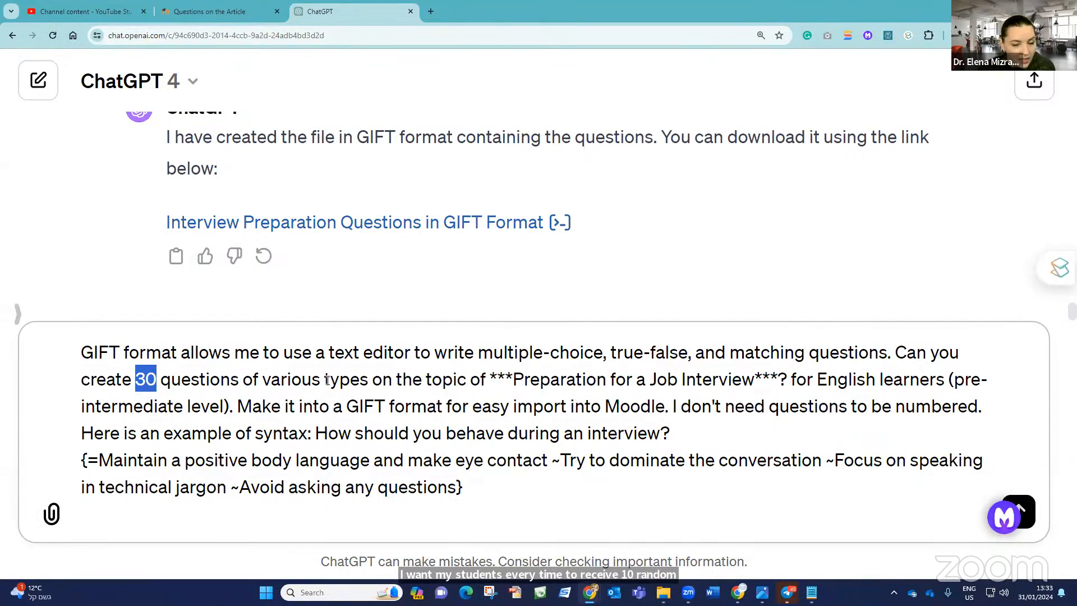
{"action": "left_click", "coordinate": [265, 381]}
{"action": "left_click", "coordinate": [161, 377]}
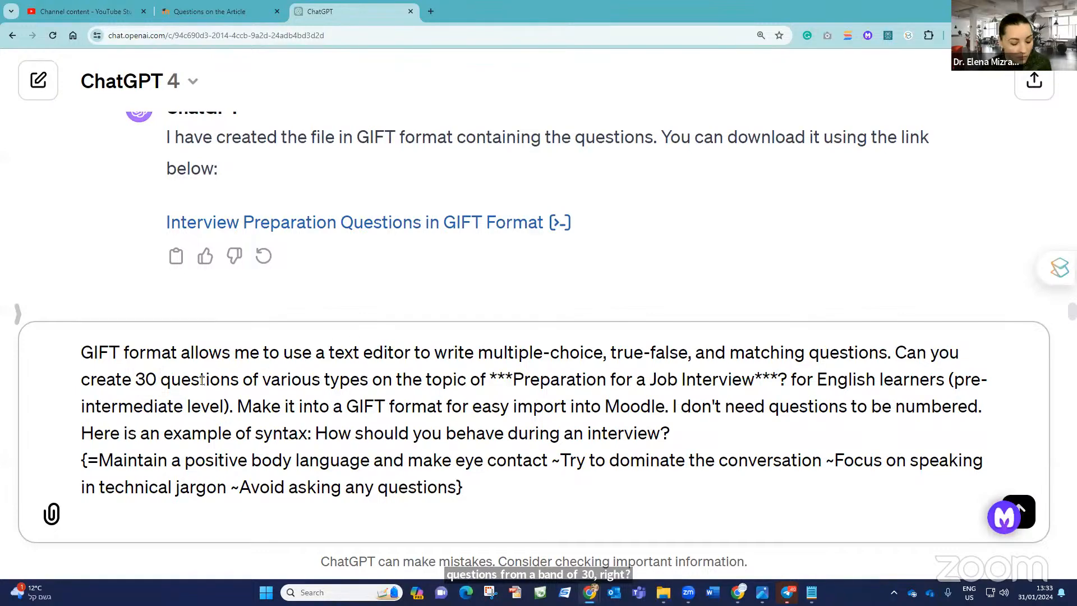
Insert the word "funny" before "questions" in the prompt so that it requests 30 funny questions.
{"action": "type", "text": "fin"}
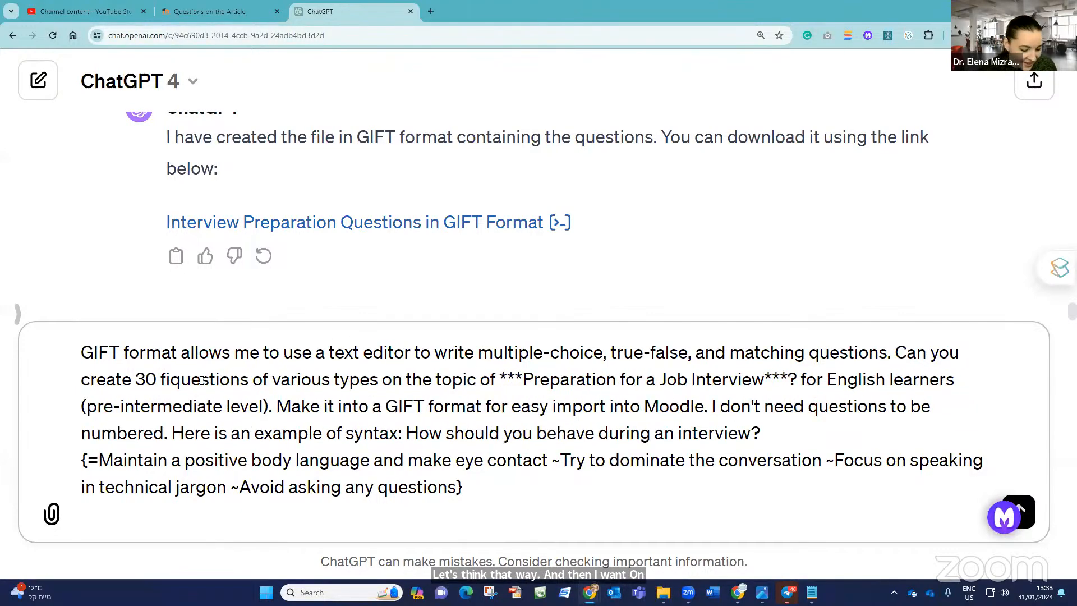
{"action": "key", "text": "BackSpace"}
{"action": "key", "text": "BackSpace"}
{"action": "type", "text": "unny"}
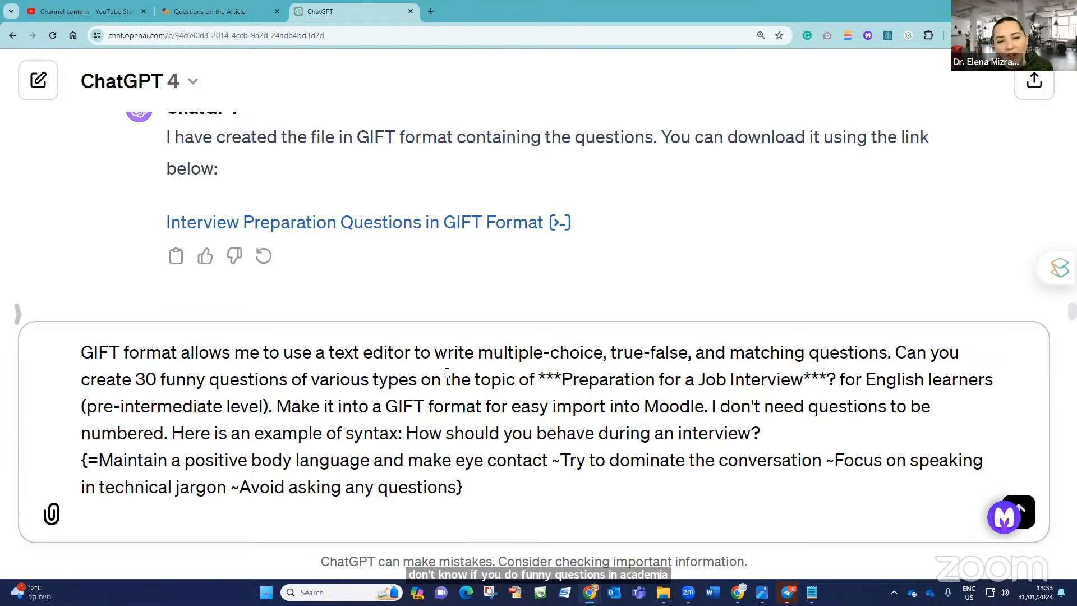
Remove the triple asterisks on both sides of the topic "Preparation for a Job Interview" in the prompt.
{"action": "left_click_drag", "start_coordinate": [539, 379], "coordinate": [561, 381]}
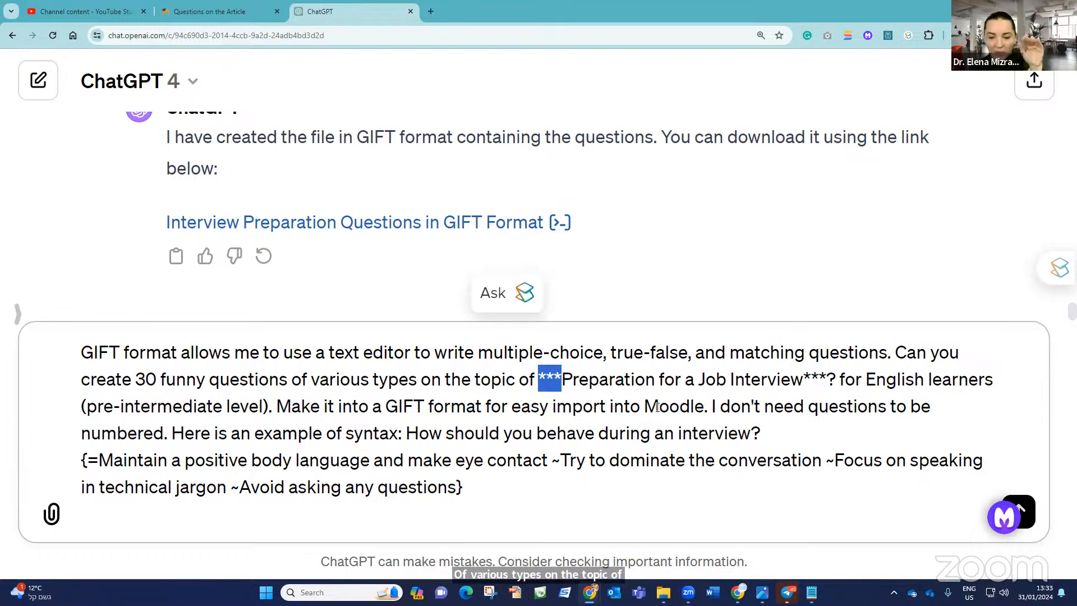
{"action": "key", "text": "BackSpace"}
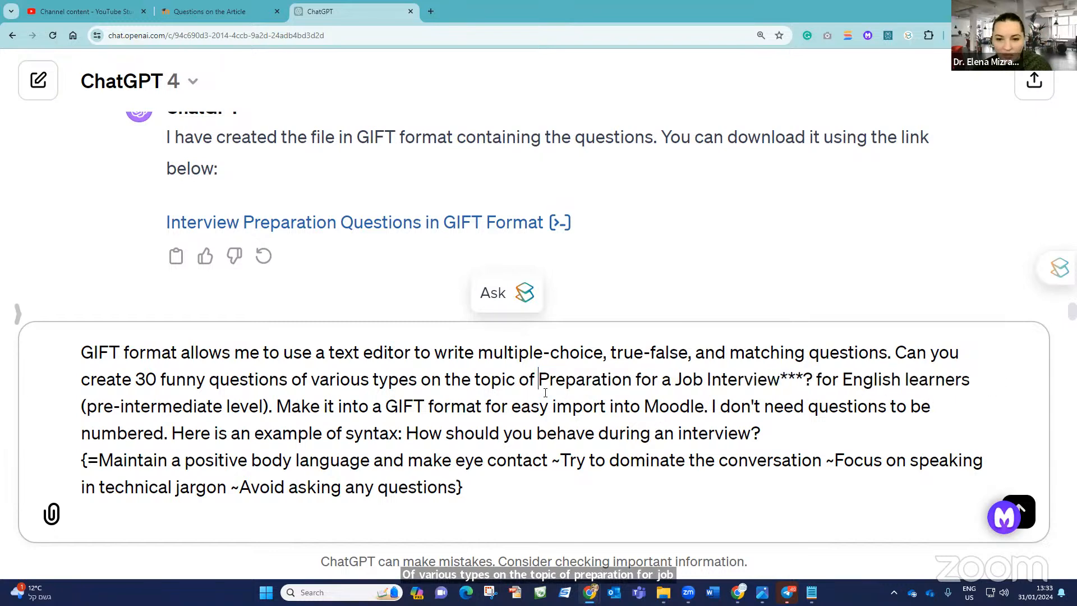
{"action": "type", "text": "///"}
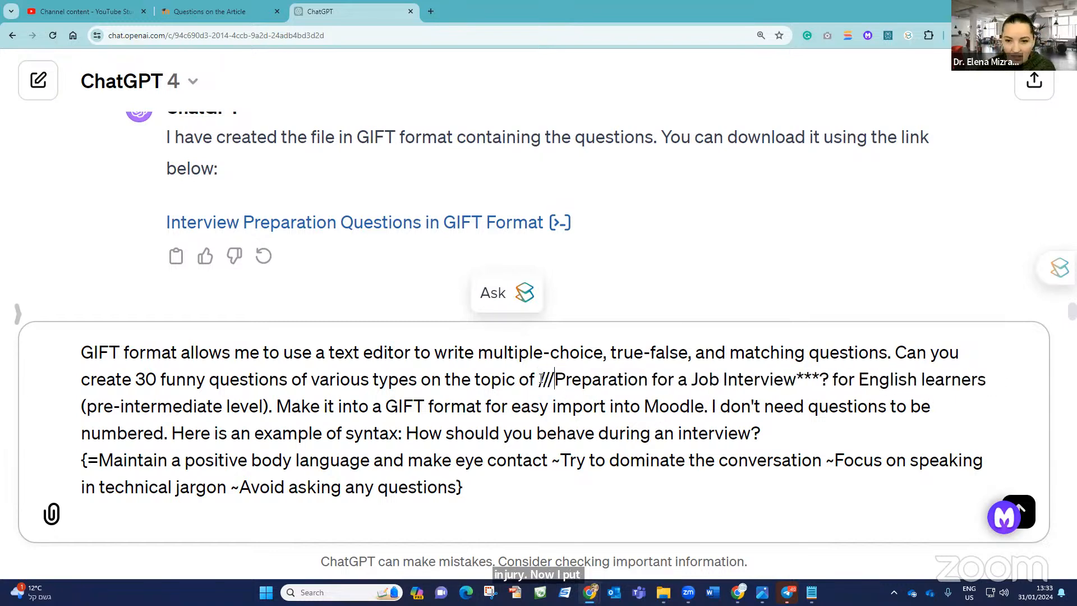
{"action": "left_click_drag", "start_coordinate": [538, 380], "coordinate": [555, 380]}
{"action": "key", "text": "BackSpace"}
{"action": "left_click", "coordinate": [781, 380]}
{"action": "key", "text": "Delete"}
{"action": "key", "text": "Delete"}
{"action": "key", "text": "Delete"}
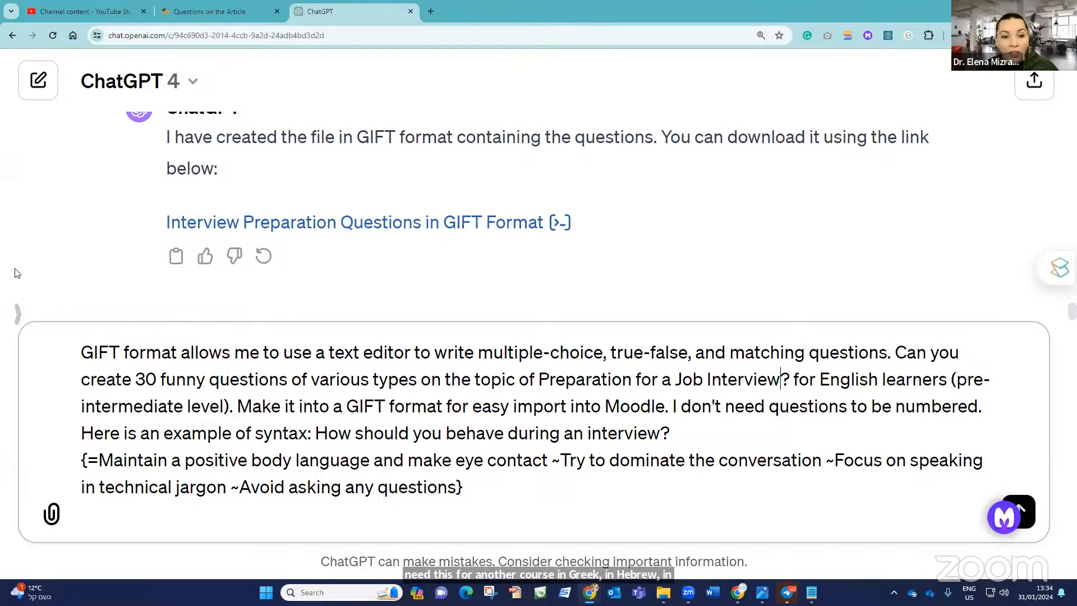
Highlight the words "GIFT format" and the example question syntax in the prompt, and send it to ChatGPT.
{"action": "left_click_drag", "start_coordinate": [81, 352], "coordinate": [181, 352]}
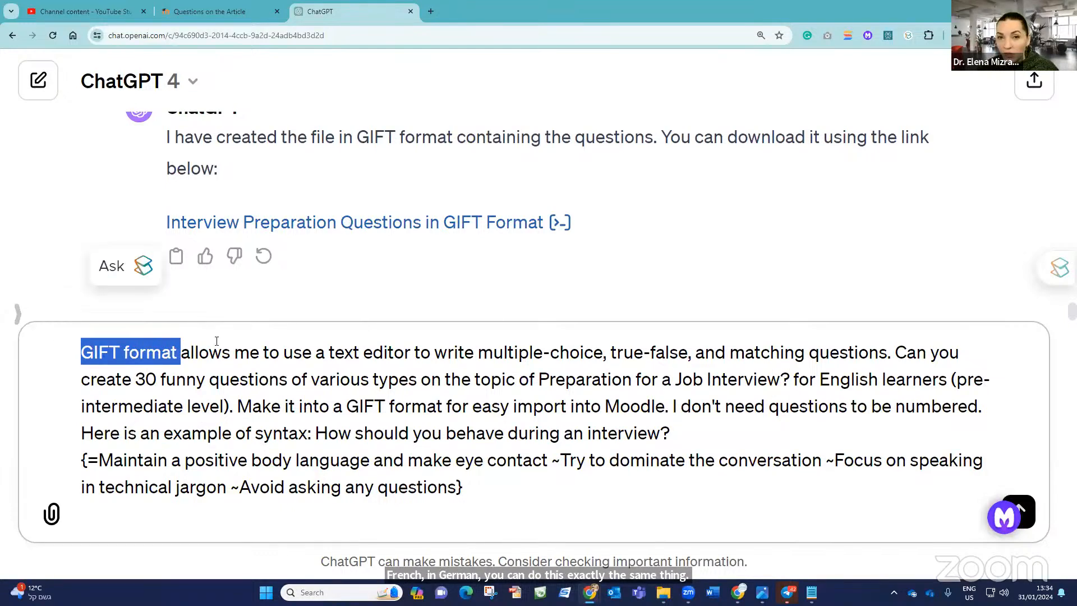
{"action": "left_click", "coordinate": [634, 433]}
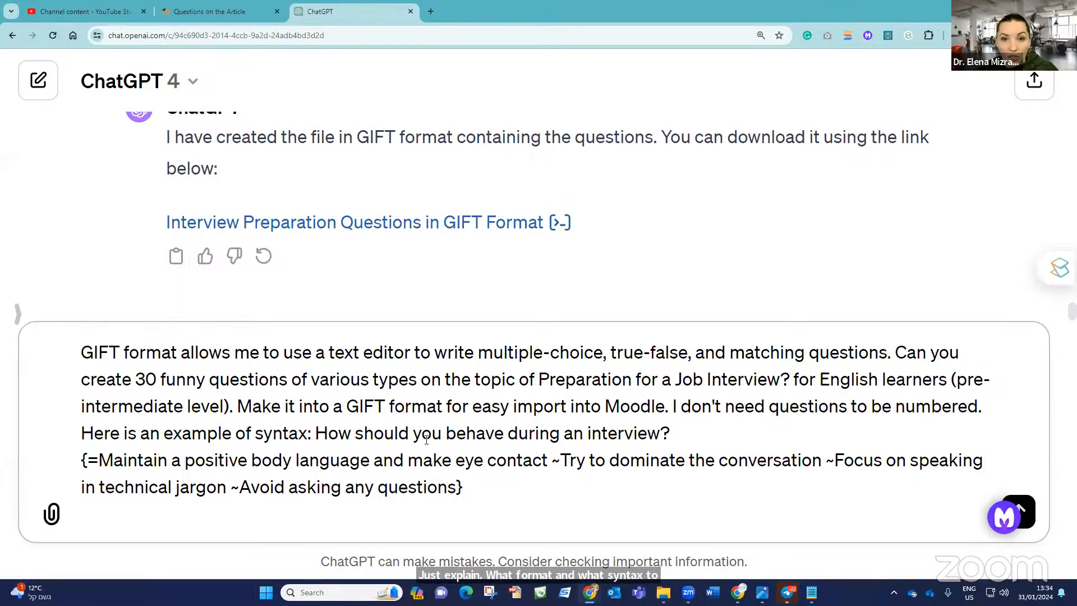
{"action": "left_click_drag", "start_coordinate": [314, 435], "coordinate": [493, 491]}
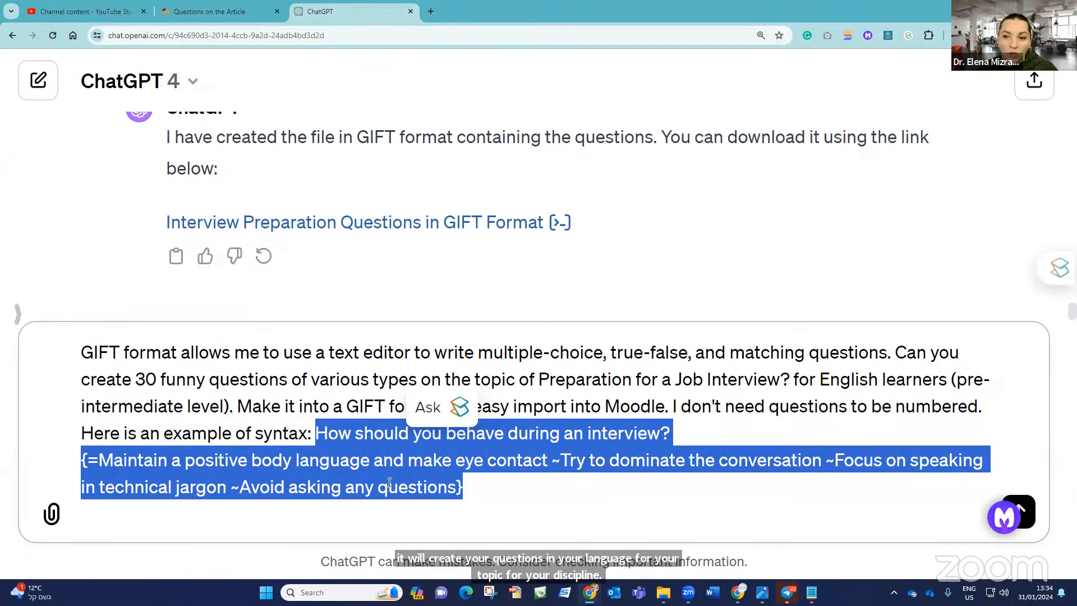
{"action": "left_click", "coordinate": [847, 352]}
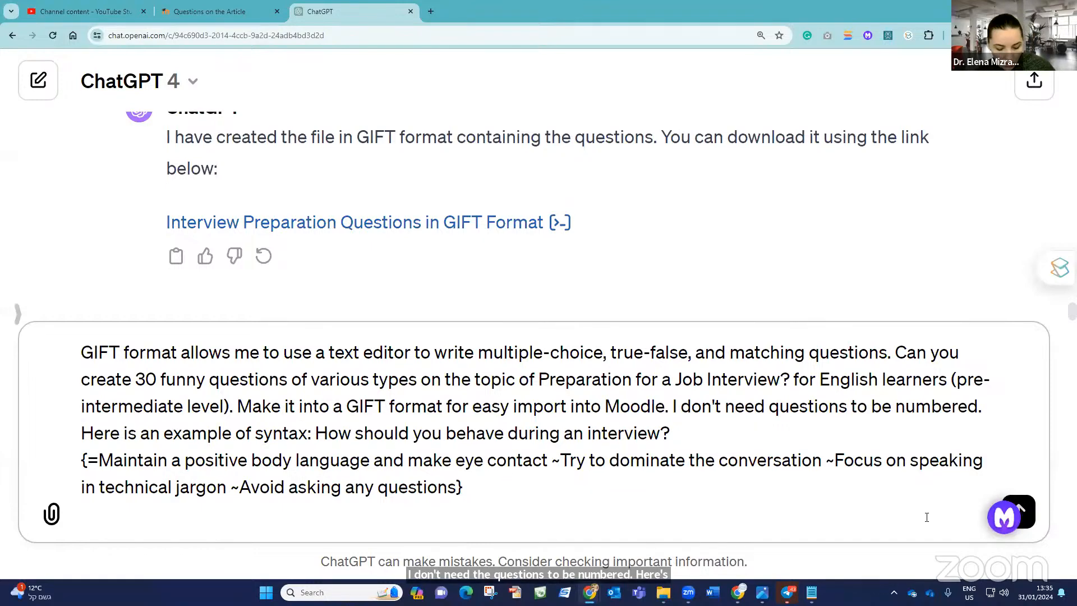
{"action": "key", "text": "Return"}
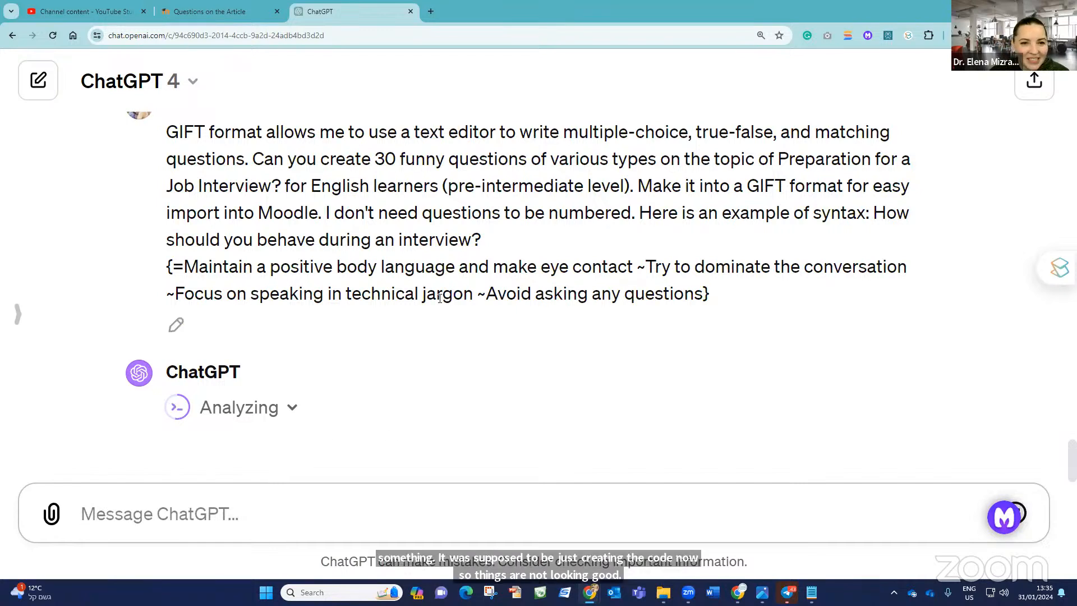
Open bard.google.com in a new browser tab and submit the copied GIFT prompt for 30 job interview preparation questions.
{"action": "left_click", "coordinate": [431, 12]}
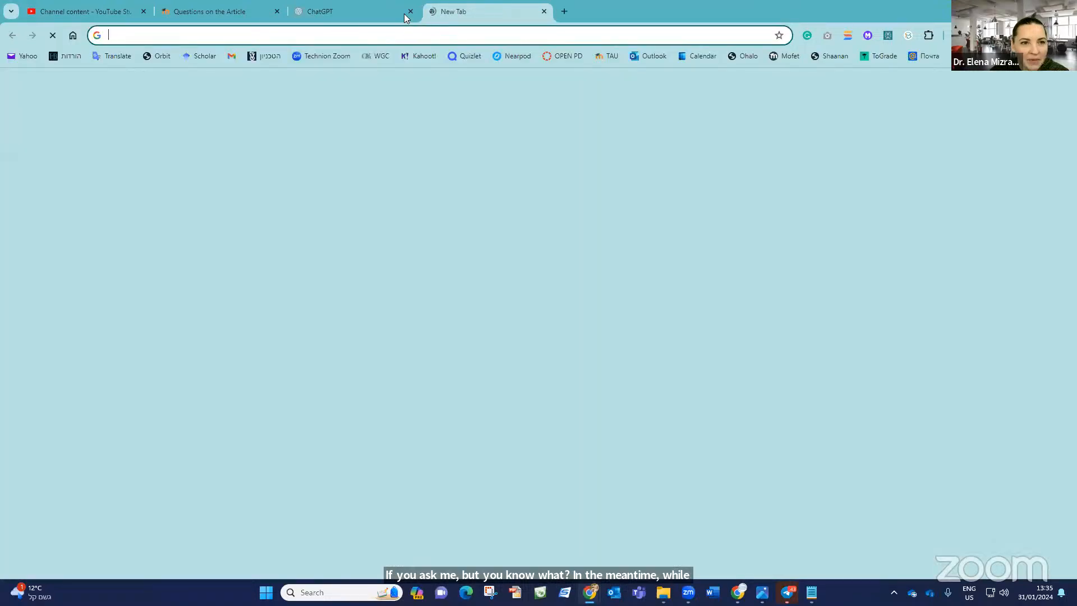
{"action": "left_click", "coordinate": [217, 34]}
{"action": "type", "text": "bard.google.com"}
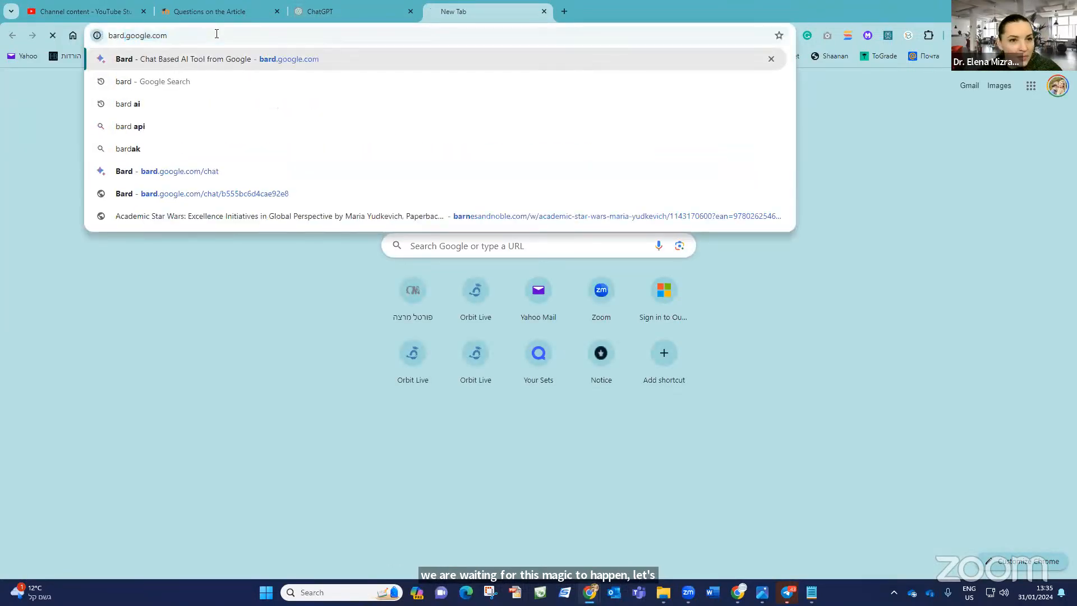
{"action": "key", "text": "Return"}
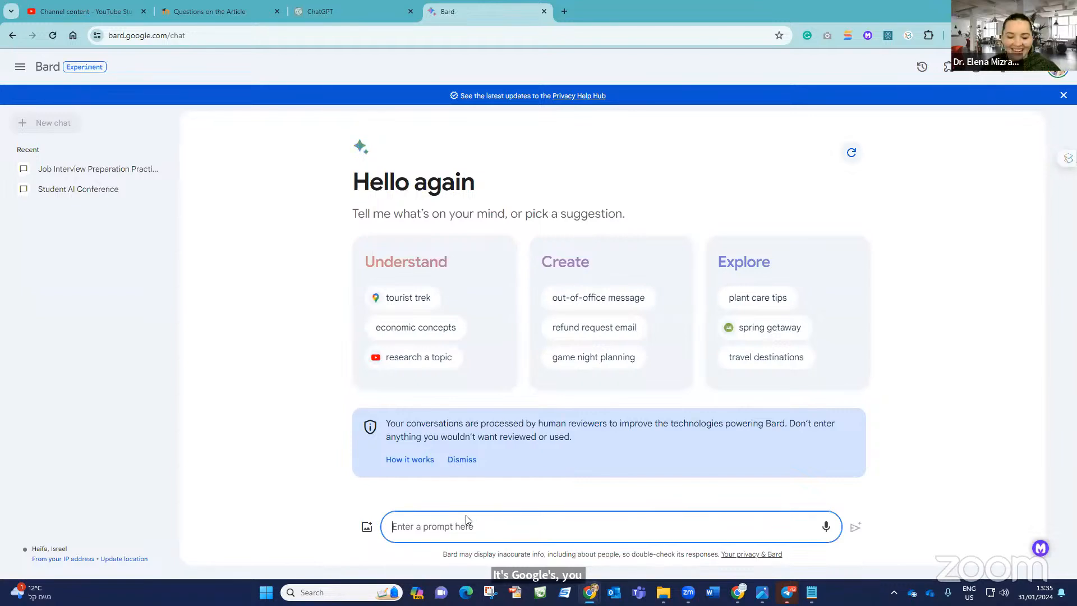
{"action": "type", "text": "GIFT format allows me to use a text editor to write multiple-choice, true-false, and matching questions. Can you create 30 questions of various types on the topic of ***Preparation for a Job Interview***? for English learners (pre-intermediate level). Make it into a GIFT format for easy import into Moodle. I don't need questions to be numbered. Here is an example of syntax: How should you behave during an interview? {=Maintain a positive body language and make eye contact ~Try to dominate the conversation ~Focus on speaking in technical jargon ~Avoid asking any questions}"}
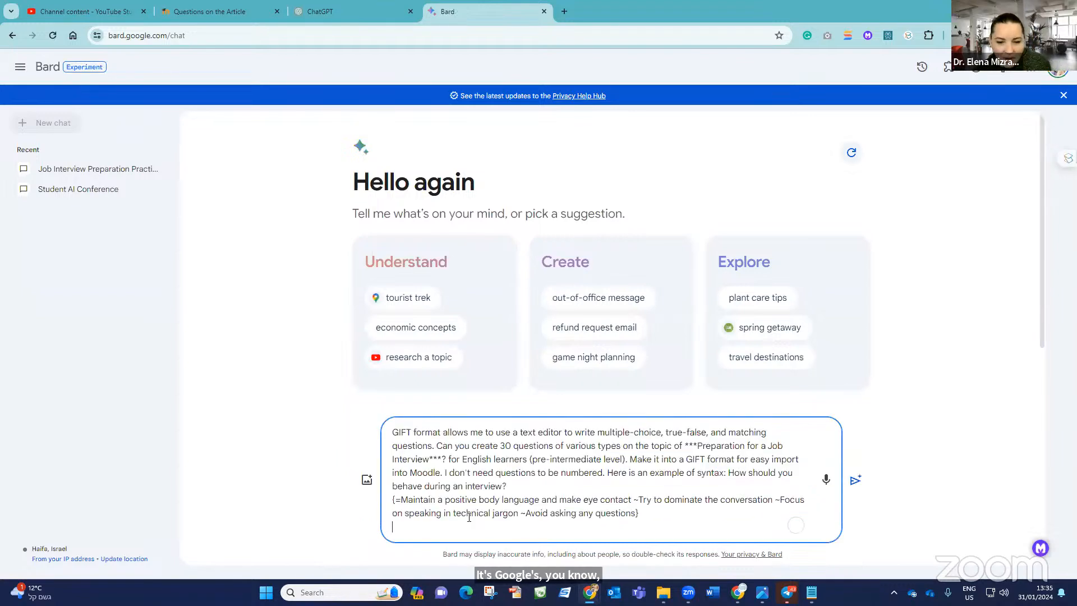
{"action": "key", "text": "Return"}
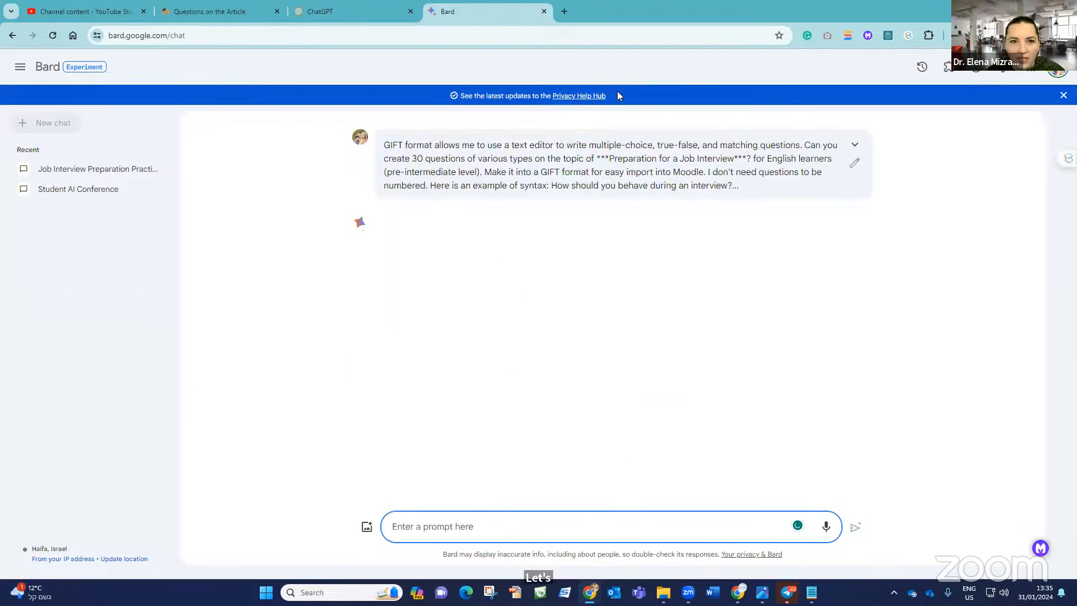
Check ChatGPT's progress on the funny questions, and review the quiz questions that Bard generates.
{"action": "left_click", "coordinate": [337, 6]}
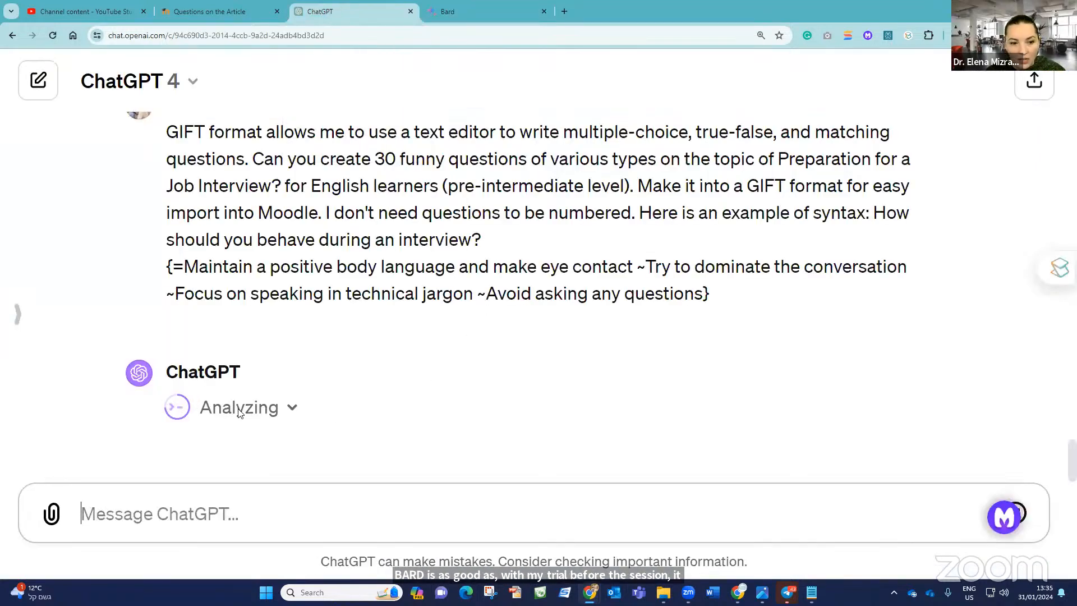
{"action": "left_click", "coordinate": [449, 12]}
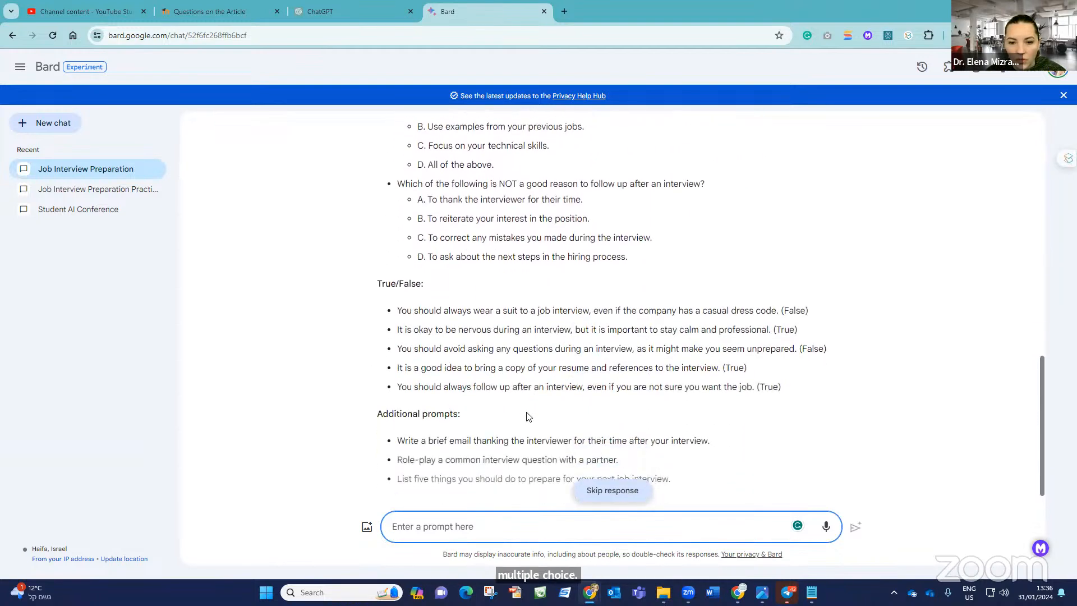
Return to ChatGPT and save the generated file as funny_interview_preparation_questions.gift in the 2-BASIC folder.
{"action": "left_click", "coordinate": [329, 16]}
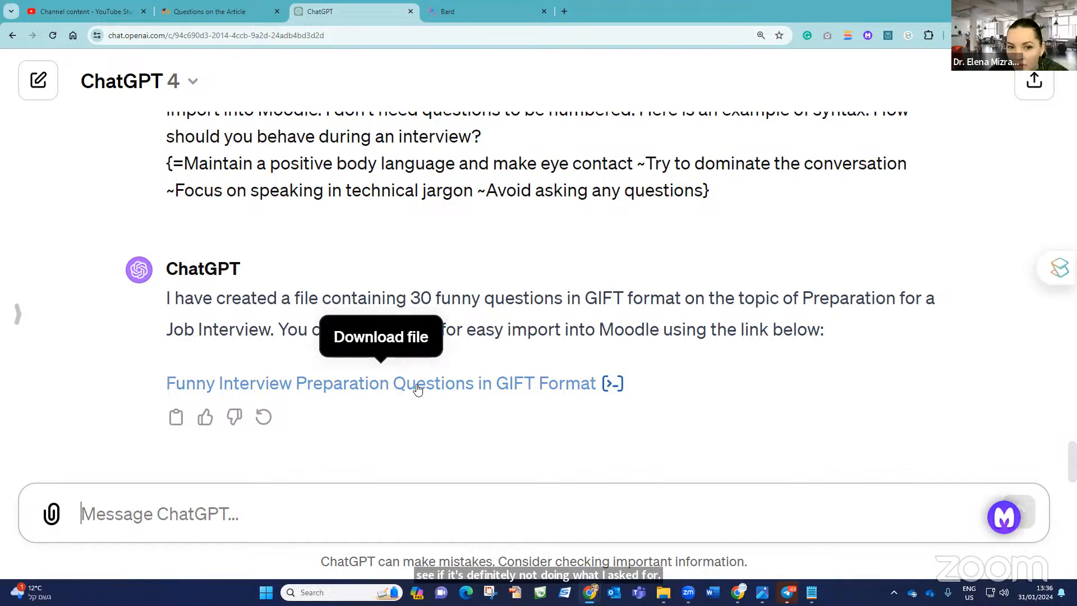
{"action": "left_click", "coordinate": [336, 388]}
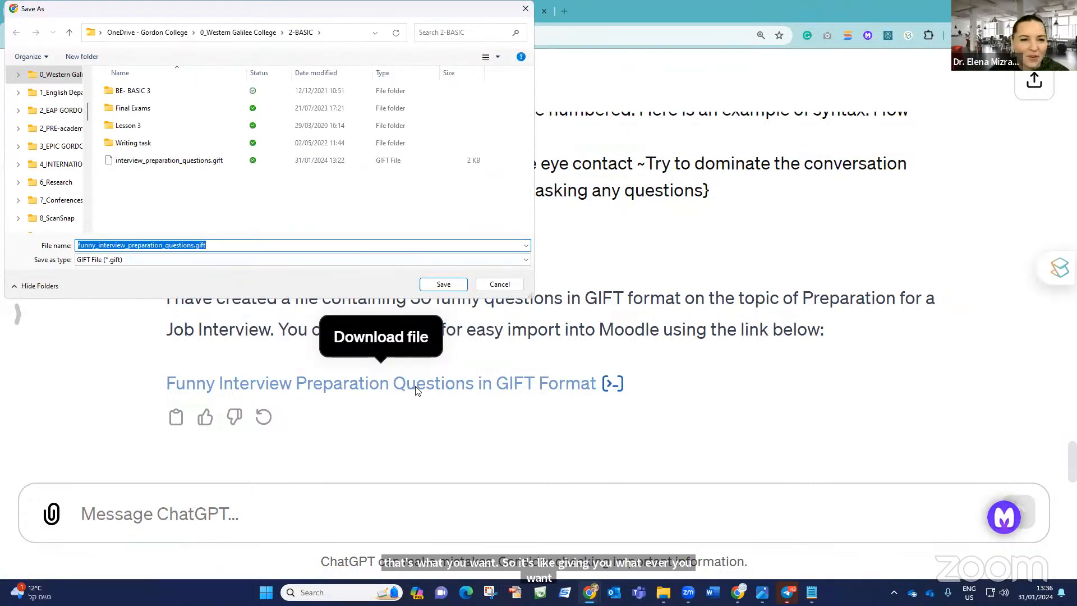
{"action": "left_click", "coordinate": [449, 288]}
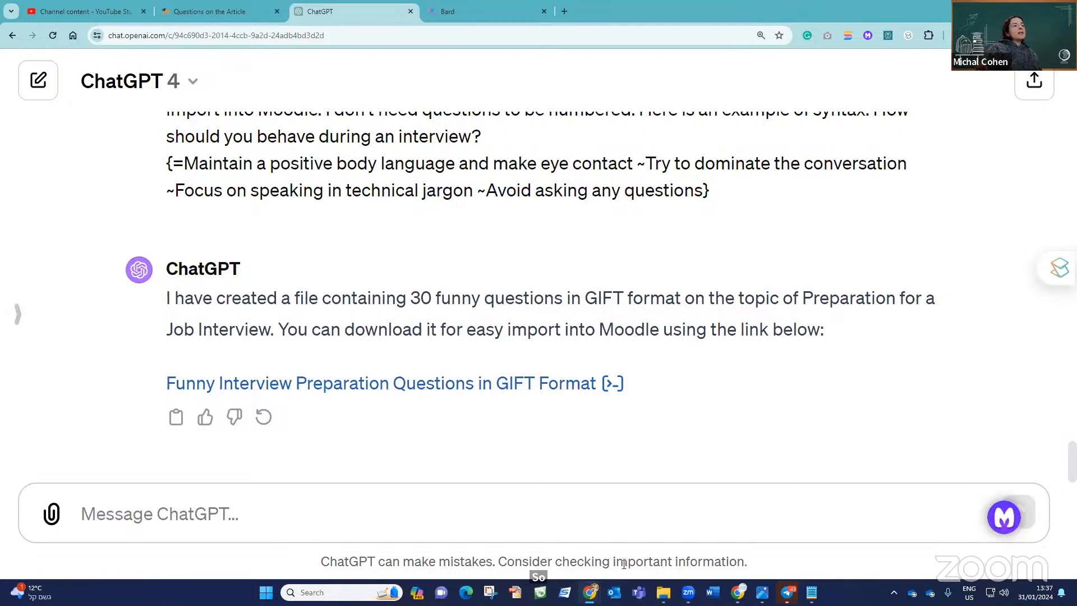
Switch to Moodle, go from the "Questions on the Article" quiz to the IMPACTSOFT course, and open the course's question bank.
{"action": "left_click", "coordinate": [229, 17]}
{"action": "scroll", "coordinate": [244, 344], "scroll_direction": "up", "scroll_amount": 1}
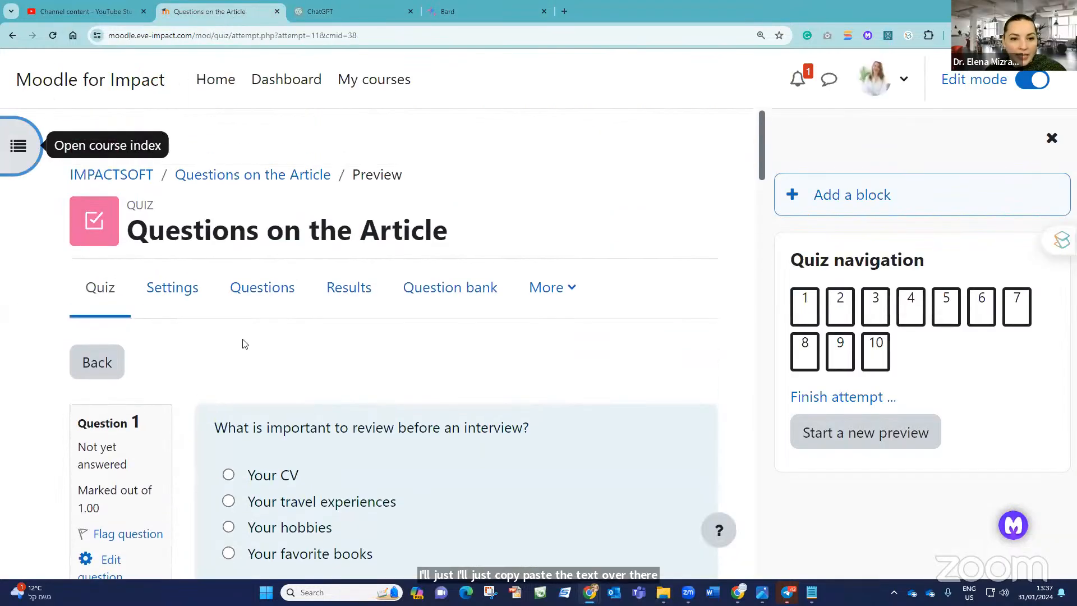
{"action": "left_click", "coordinate": [112, 174]}
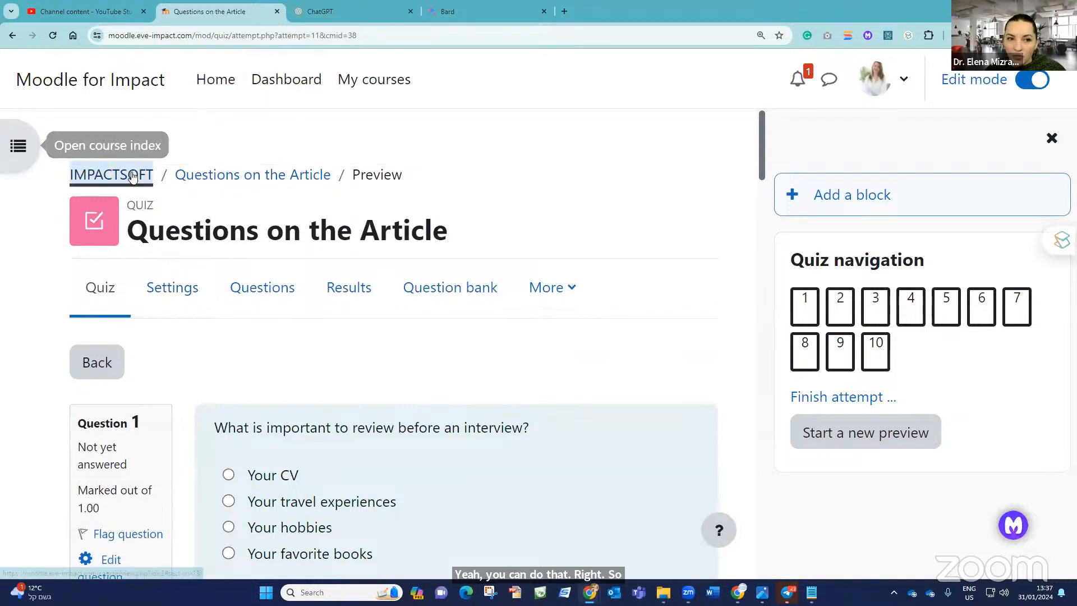
{"action": "left_click", "coordinate": [454, 290]}
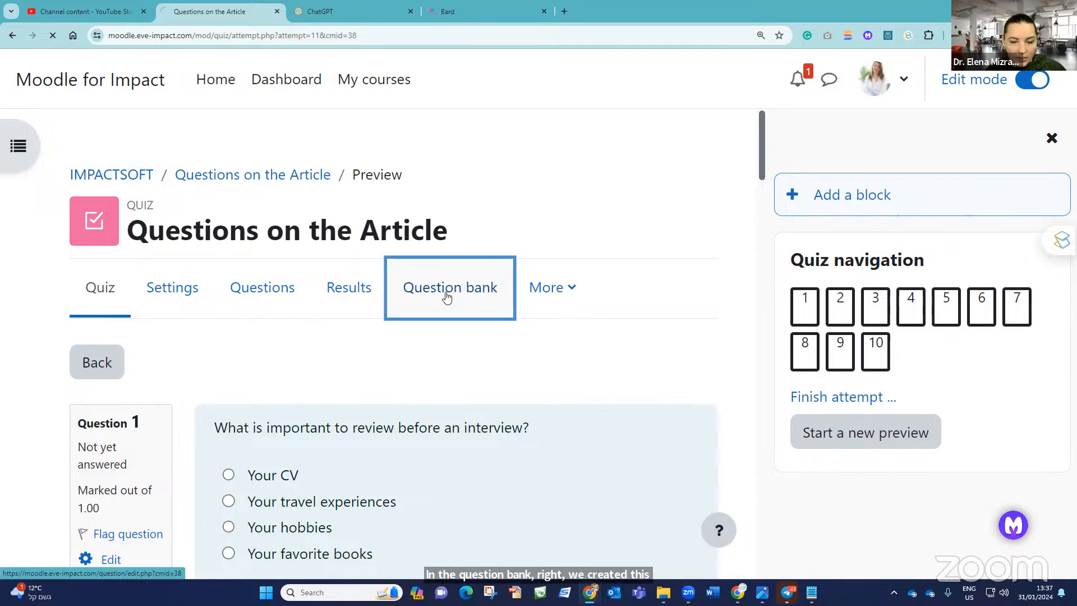
{"action": "left_click", "coordinate": [126, 180]}
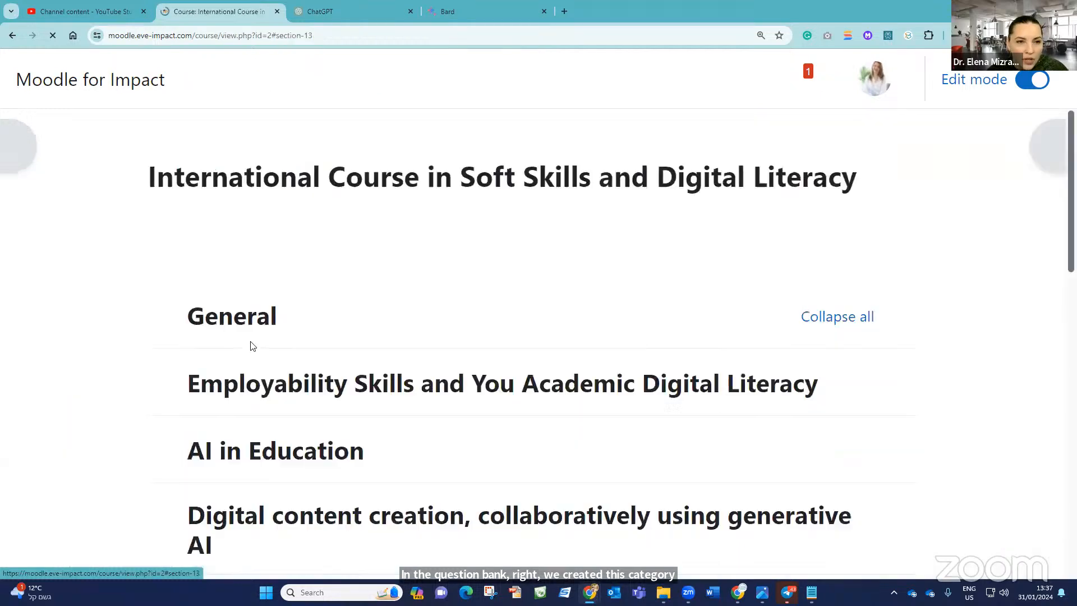
{"action": "scroll", "coordinate": [389, 271], "scroll_direction": "up", "scroll_amount": 20}
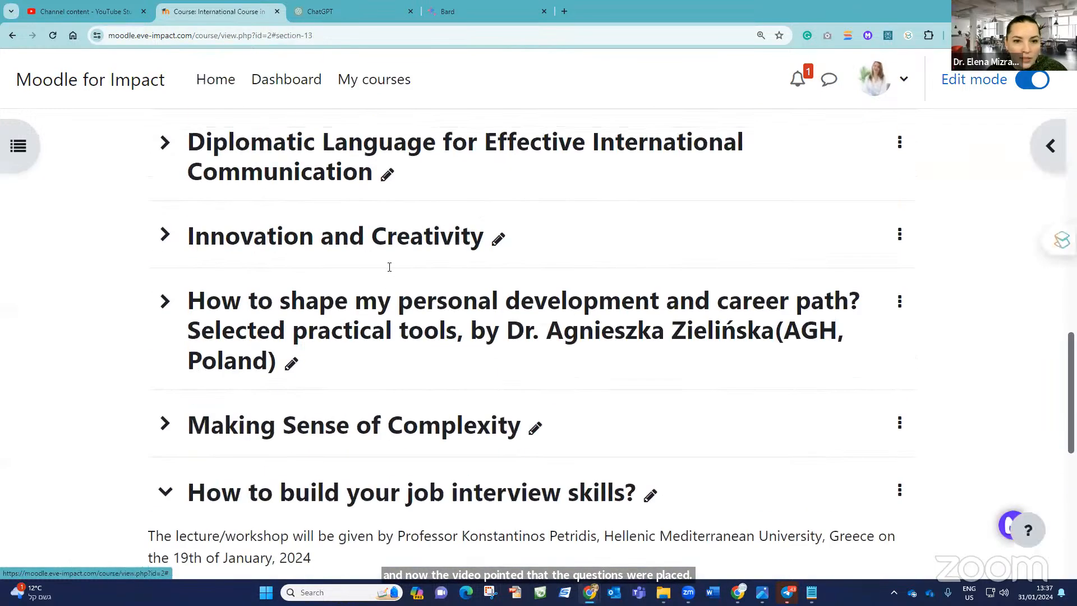
{"action": "left_click", "coordinate": [632, 226]}
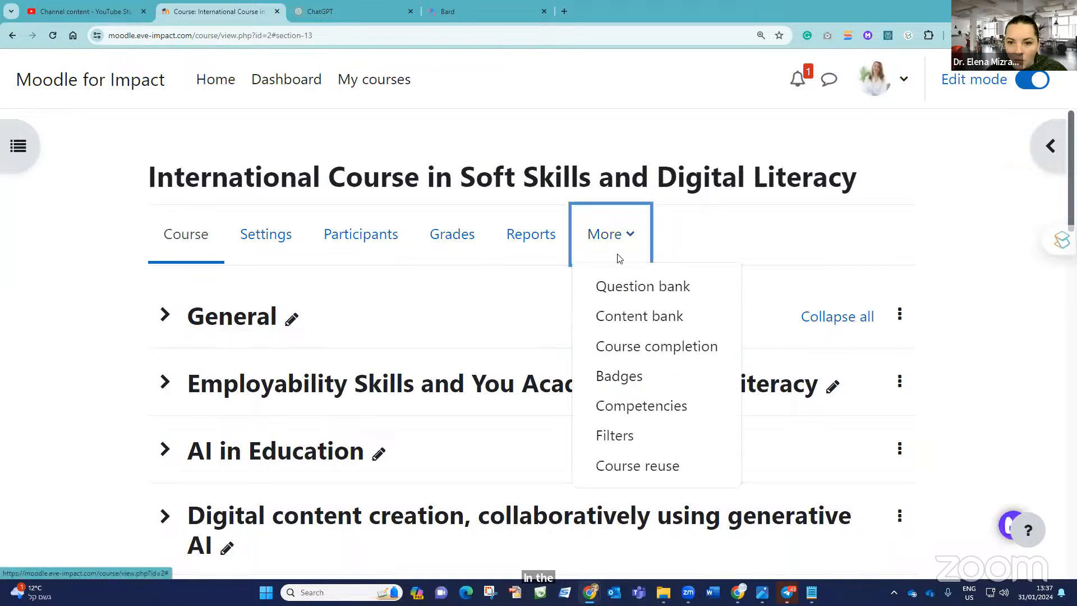
{"action": "left_click", "coordinate": [629, 288]}
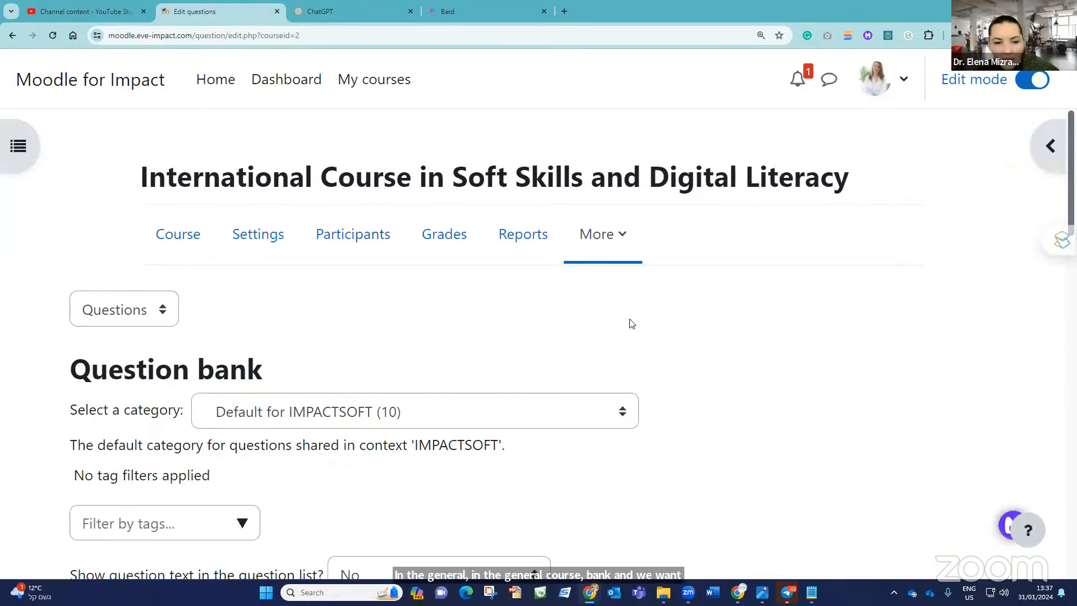
Move all questions in the Default for IMPACTSOFT category to the Job Interview Article category.
{"action": "scroll", "coordinate": [375, 377], "scroll_direction": "down", "scroll_amount": 10}
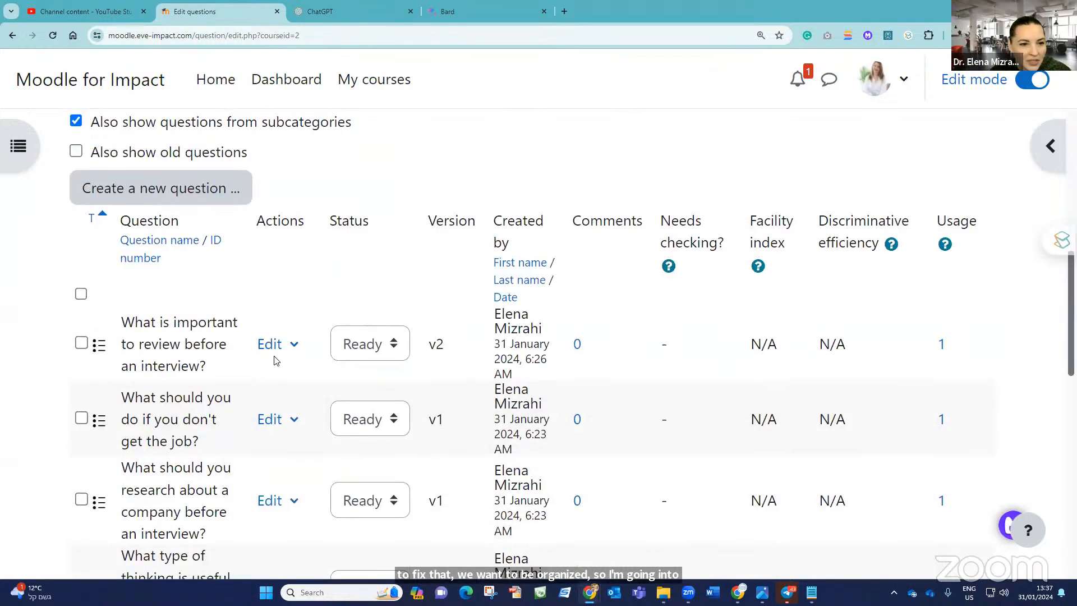
{"action": "left_click", "coordinate": [81, 294]}
{"action": "scroll", "coordinate": [284, 420], "scroll_direction": "down", "scroll_amount": 15}
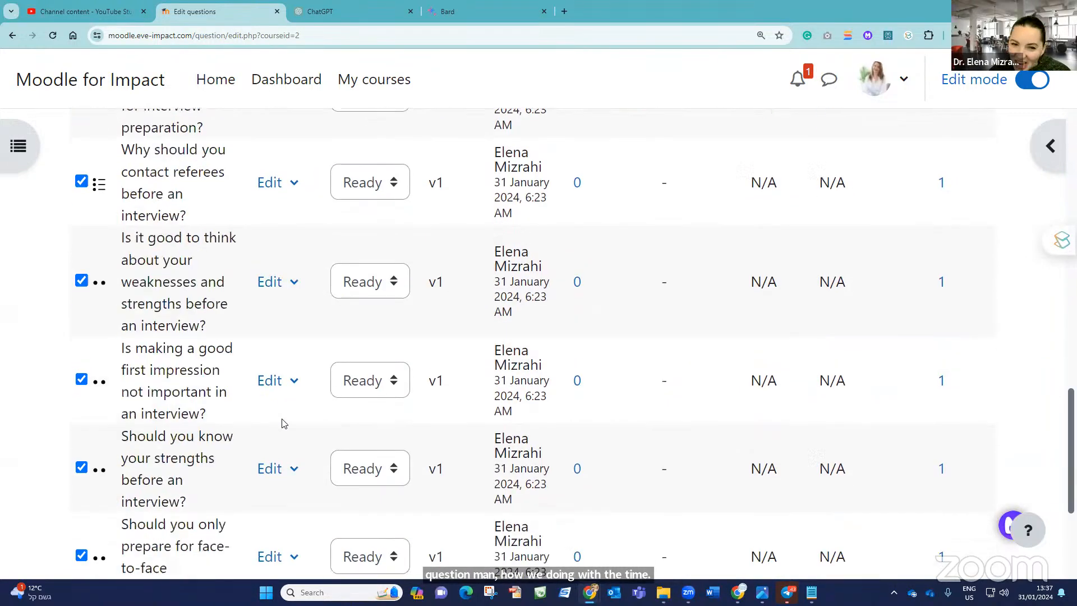
{"action": "scroll", "coordinate": [254, 410], "scroll_direction": "up", "scroll_amount": 15}
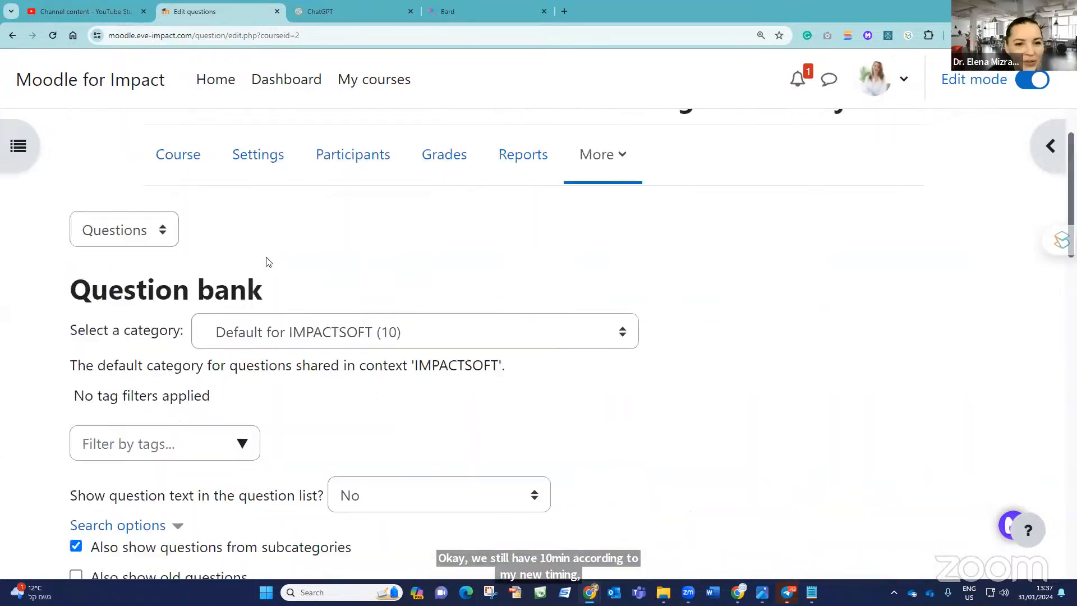
{"action": "scroll", "coordinate": [163, 499], "scroll_direction": "down", "scroll_amount": 3}
{"action": "scroll", "coordinate": [247, 320], "scroll_direction": "up", "scroll_amount": 3}
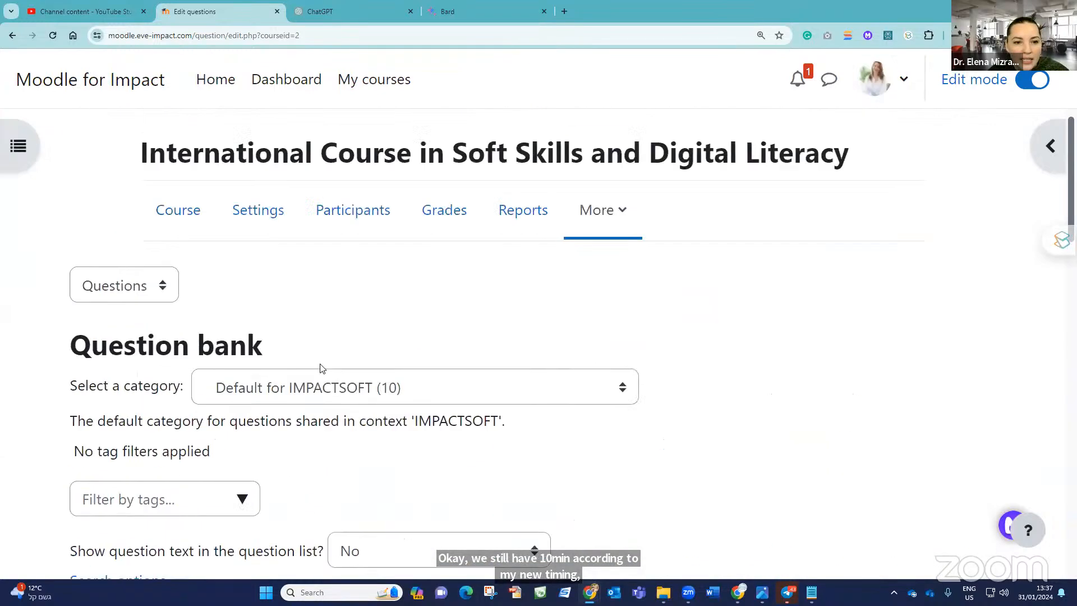
{"action": "scroll", "coordinate": [319, 365], "scroll_direction": "down", "scroll_amount": 12}
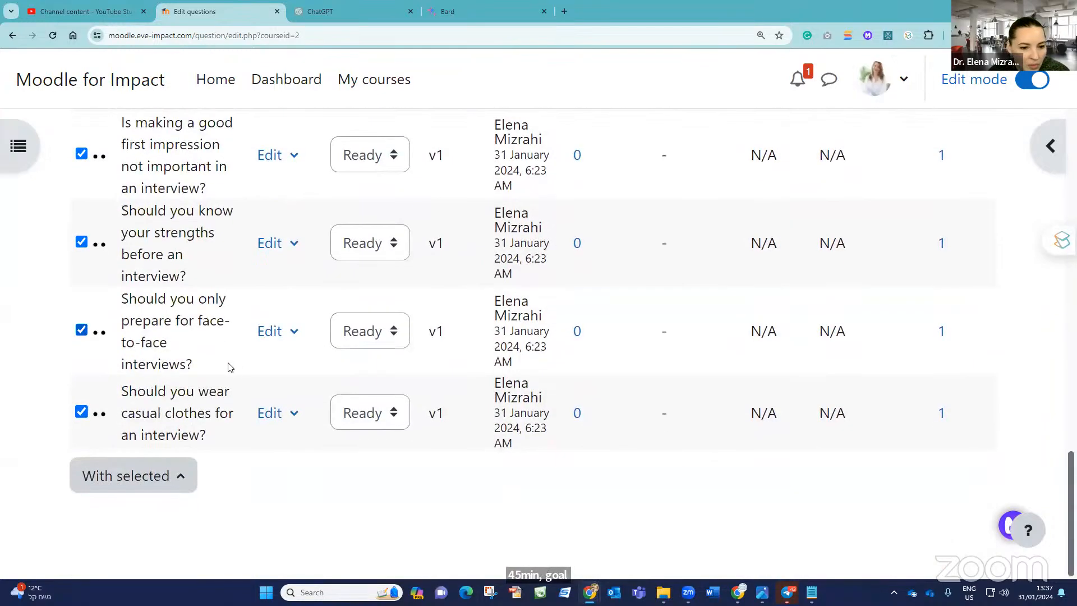
{"action": "left_click", "coordinate": [132, 476]}
{"action": "left_click", "coordinate": [140, 408]}
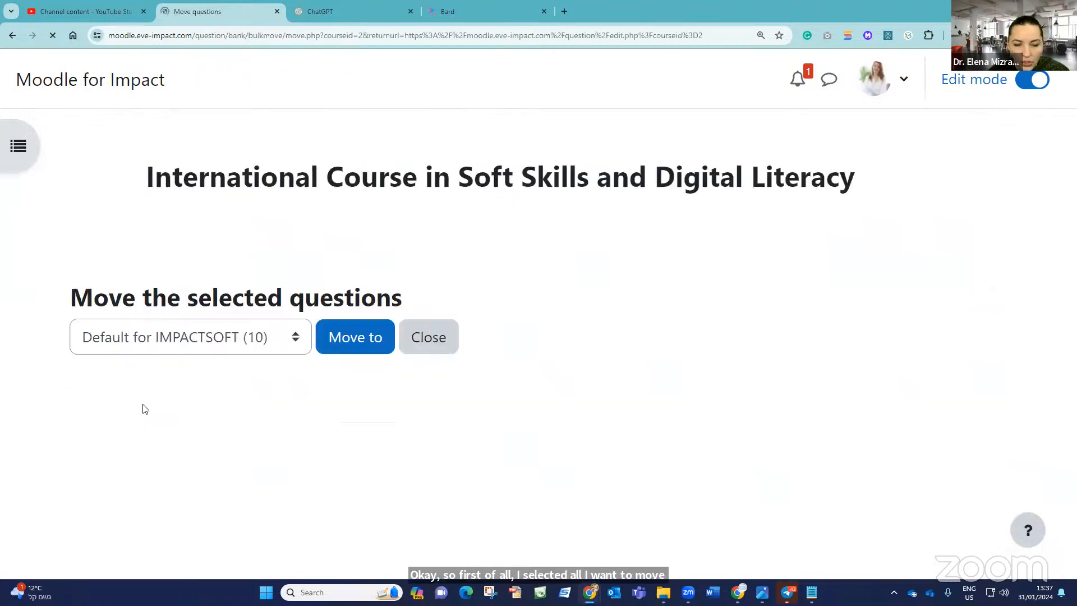
{"action": "left_click", "coordinate": [293, 343]}
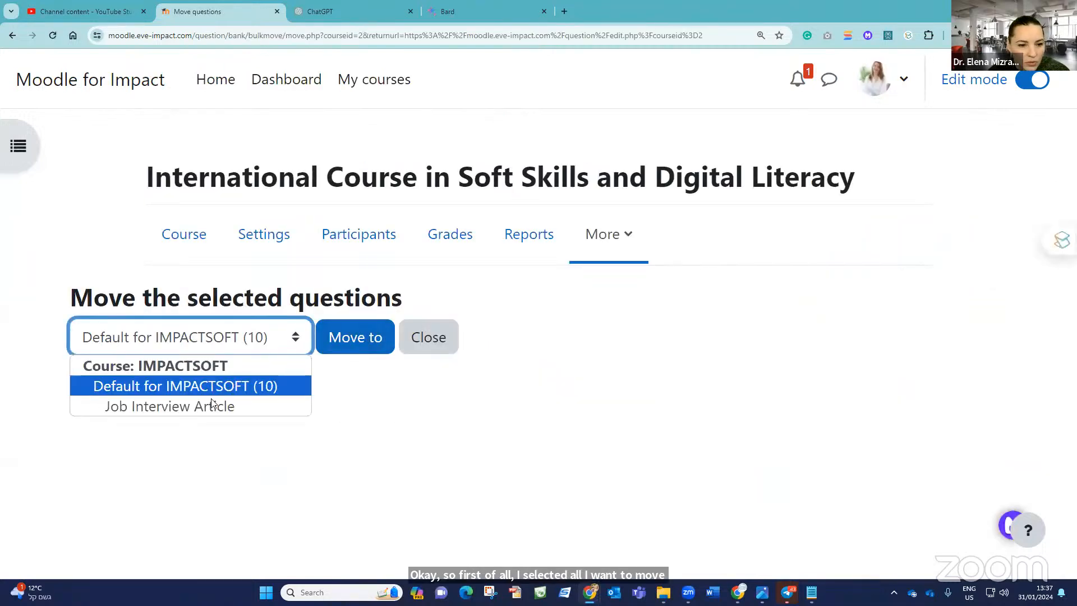
{"action": "left_click", "coordinate": [181, 405]}
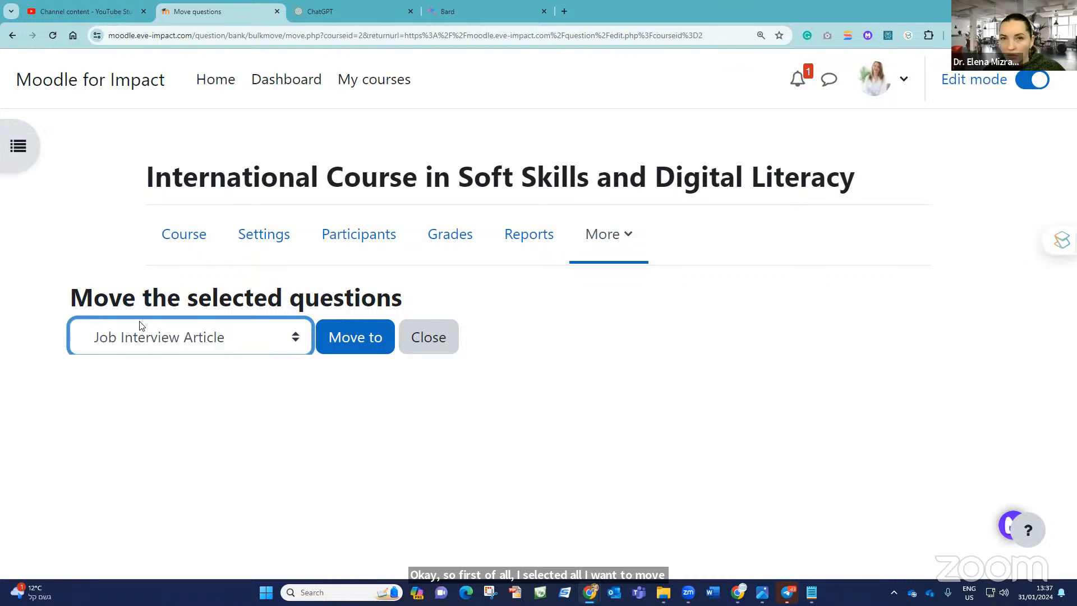
{"action": "left_click", "coordinate": [351, 339]}
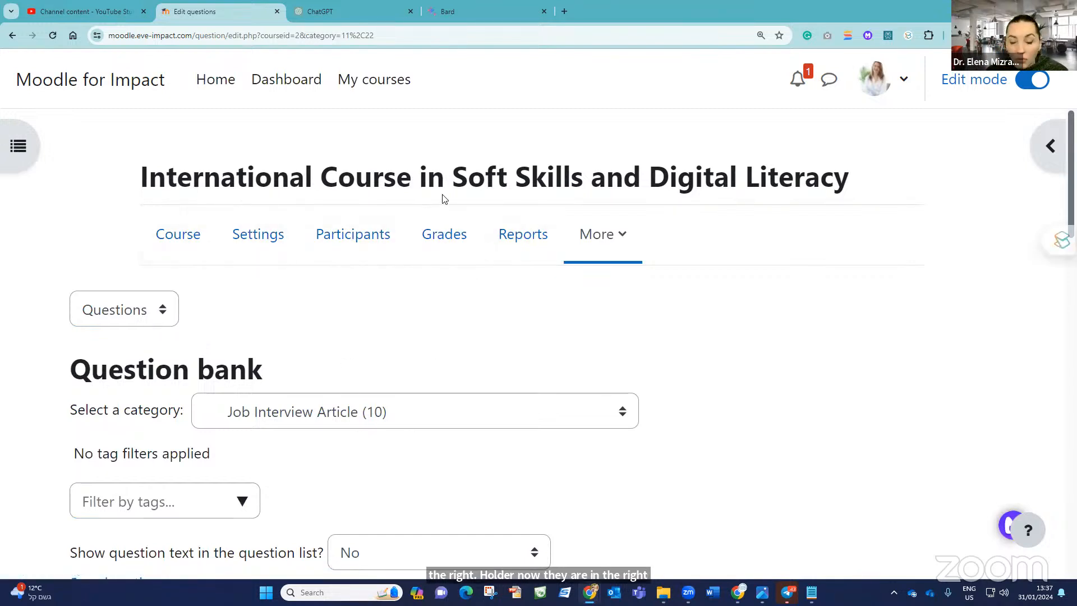
Open the course's question categories and start a new category with the name "Funny General Question".
{"action": "left_click", "coordinate": [165, 308]}
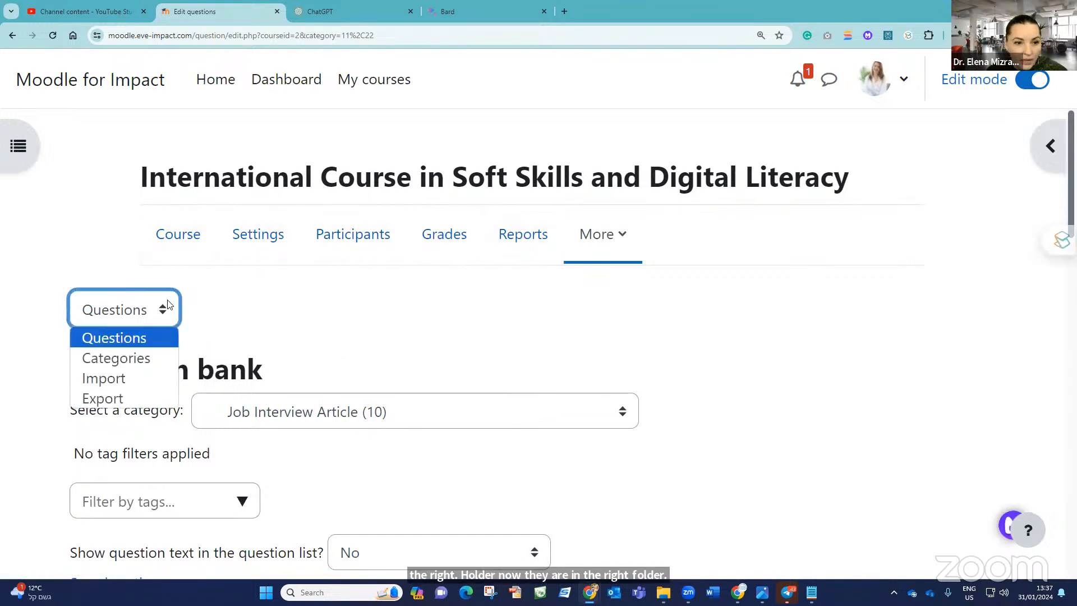
{"action": "left_click", "coordinate": [137, 358]}
{"action": "scroll", "coordinate": [281, 359], "scroll_direction": "down", "scroll_amount": 2}
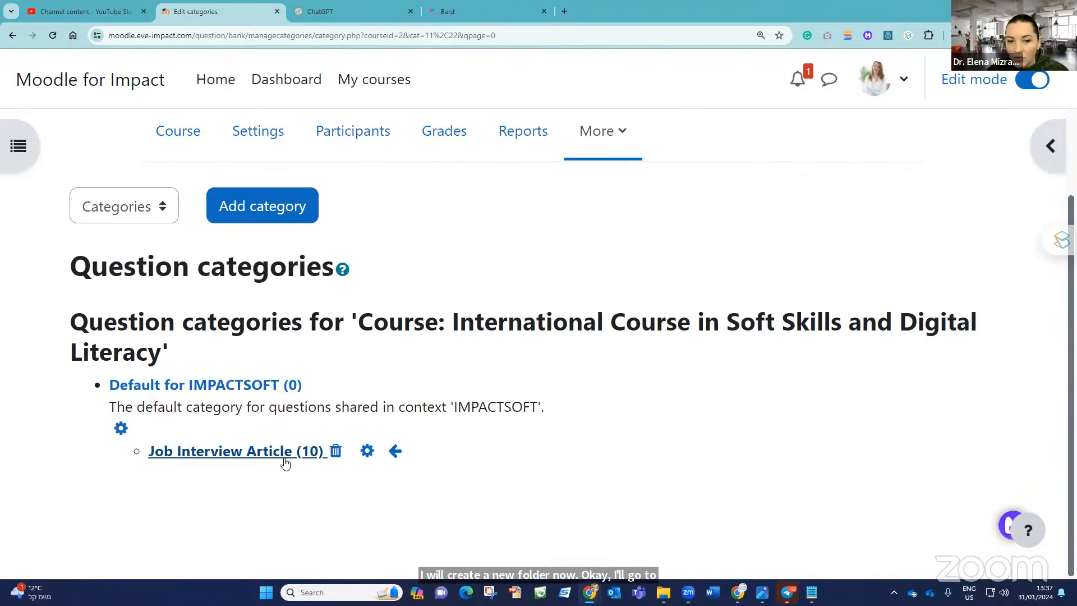
{"action": "left_click", "coordinate": [261, 206]}
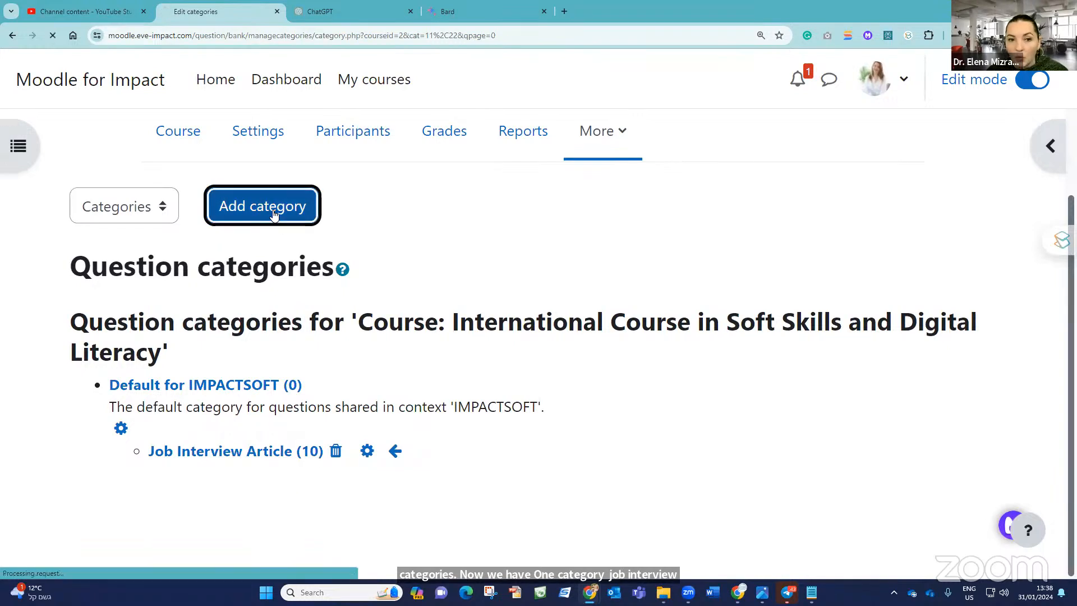
{"action": "scroll", "coordinate": [407, 385], "scroll_direction": "down", "scroll_amount": 3}
{"action": "left_click", "coordinate": [367, 332]}
{"action": "type", "text": "Funn"}
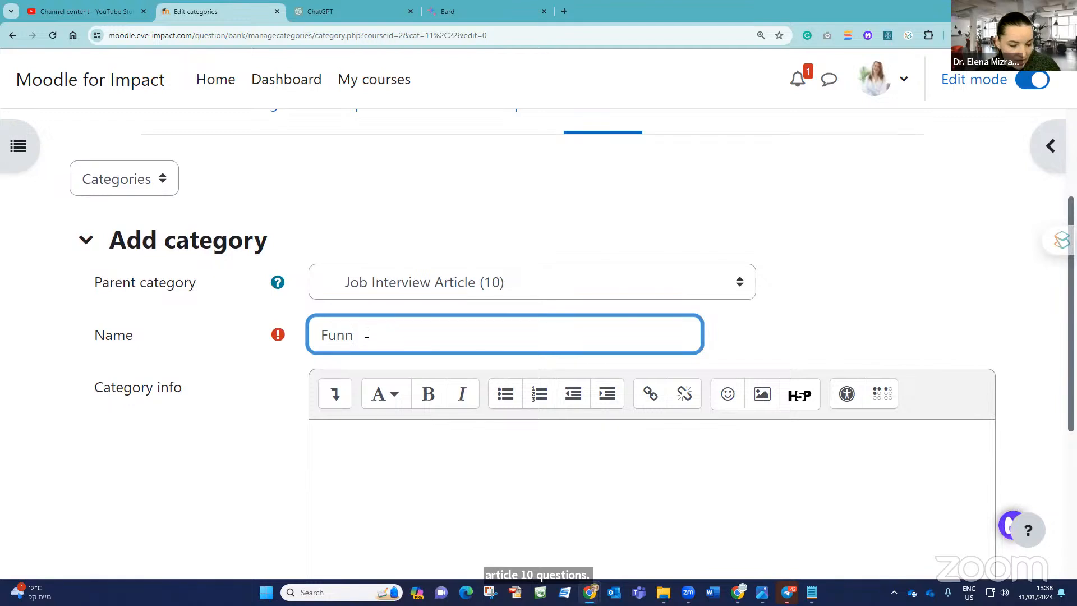
{"action": "type", "text": "y"}
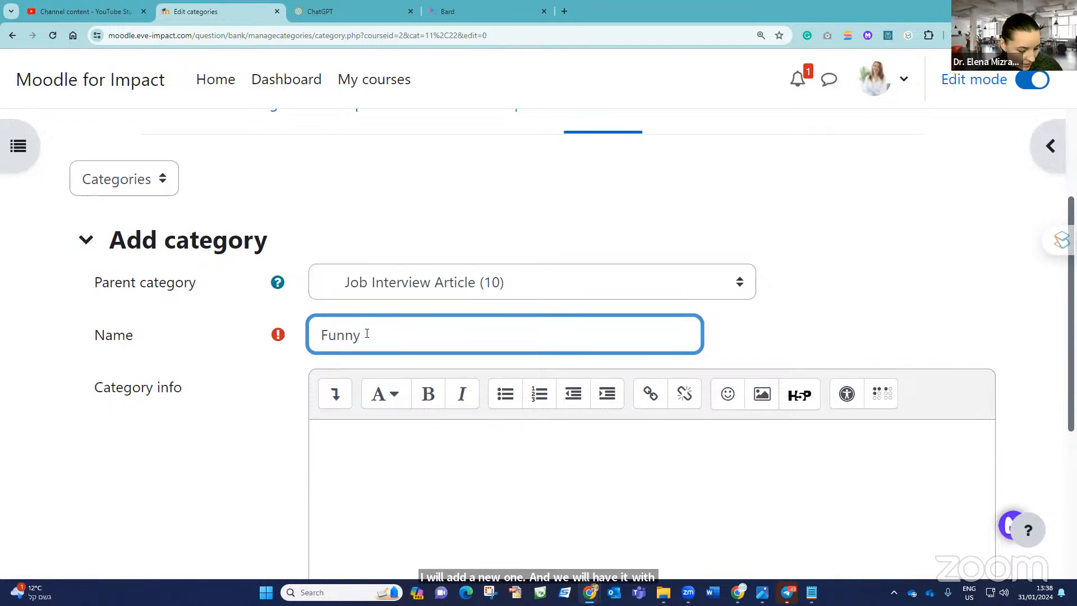
{"action": "type", "text": " General"}
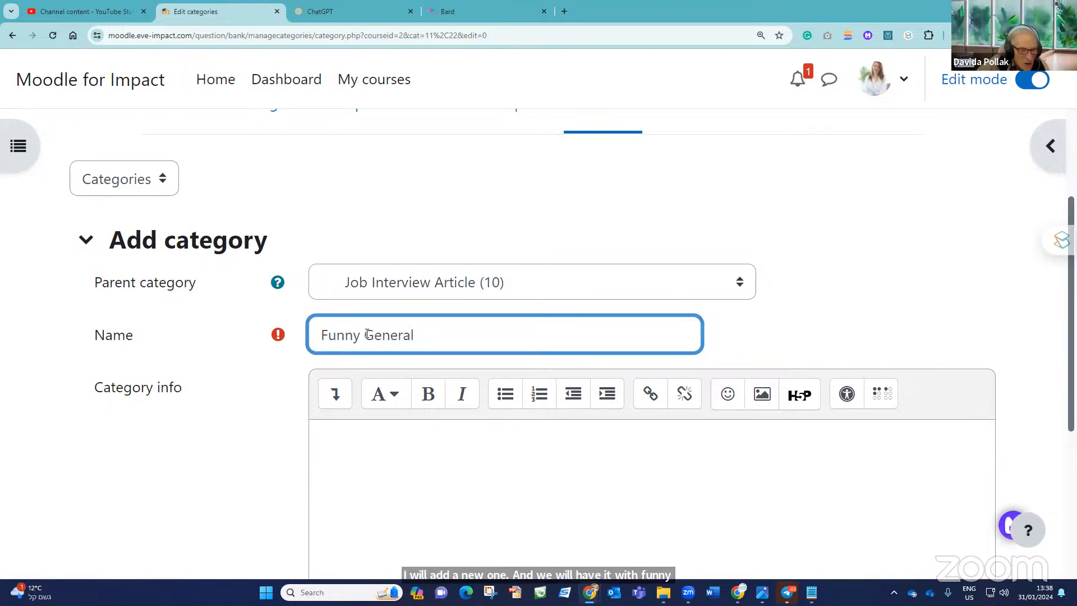
{"action": "type", "text": " Question"}
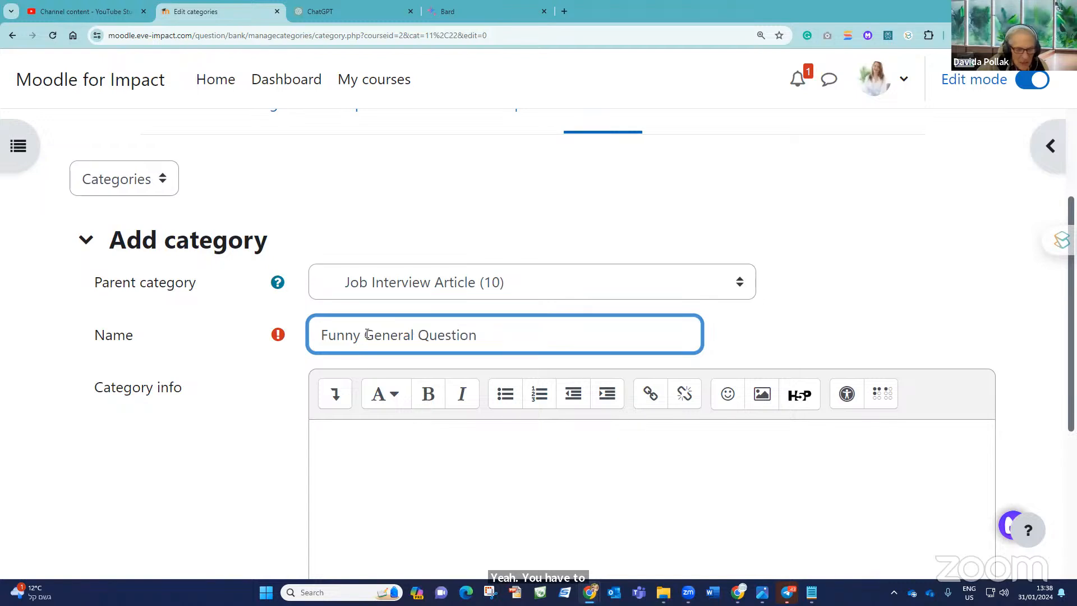
Set the new category's parent to Default for IMPACTSOFT and save it under the corrected name "Funny General Questions".
{"action": "left_click", "coordinate": [462, 282]}
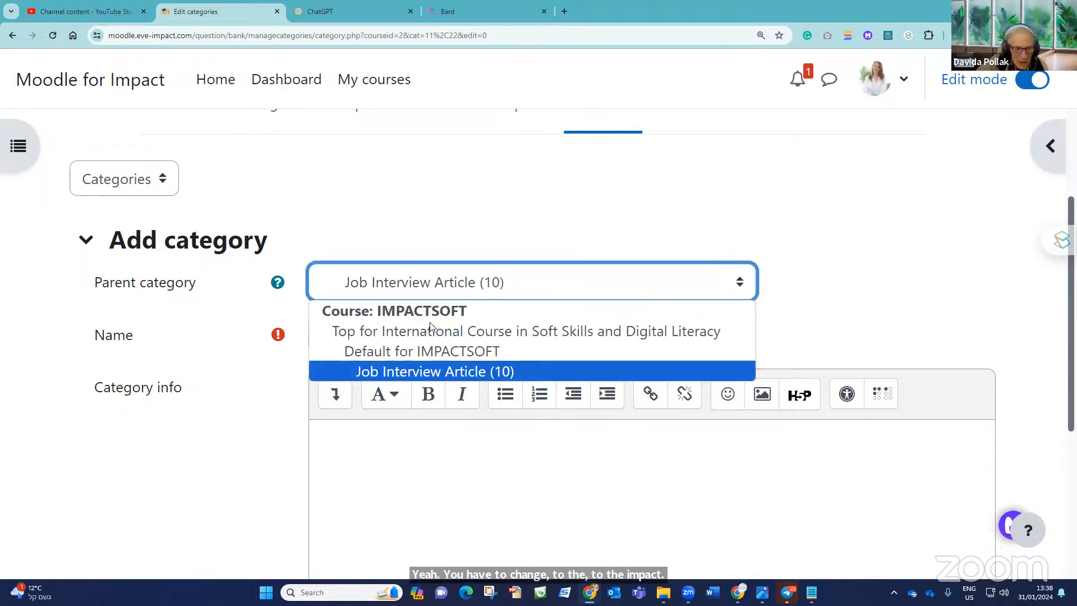
{"action": "left_click", "coordinate": [422, 331]}
{"action": "left_click", "coordinate": [465, 282]}
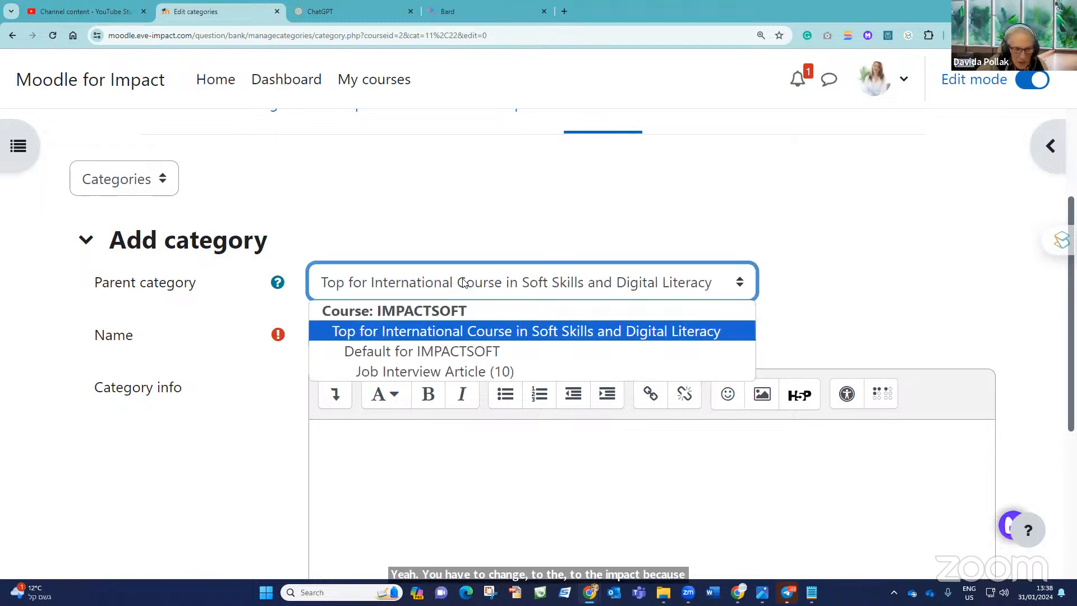
{"action": "left_click", "coordinate": [432, 351]}
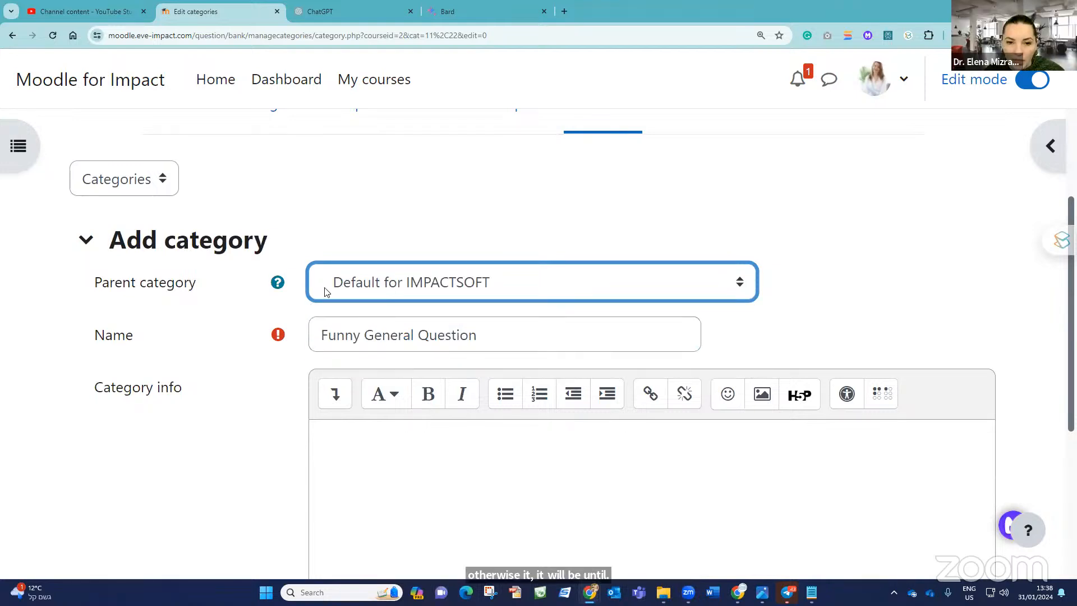
{"action": "scroll", "coordinate": [444, 317], "scroll_direction": "down", "scroll_amount": 2}
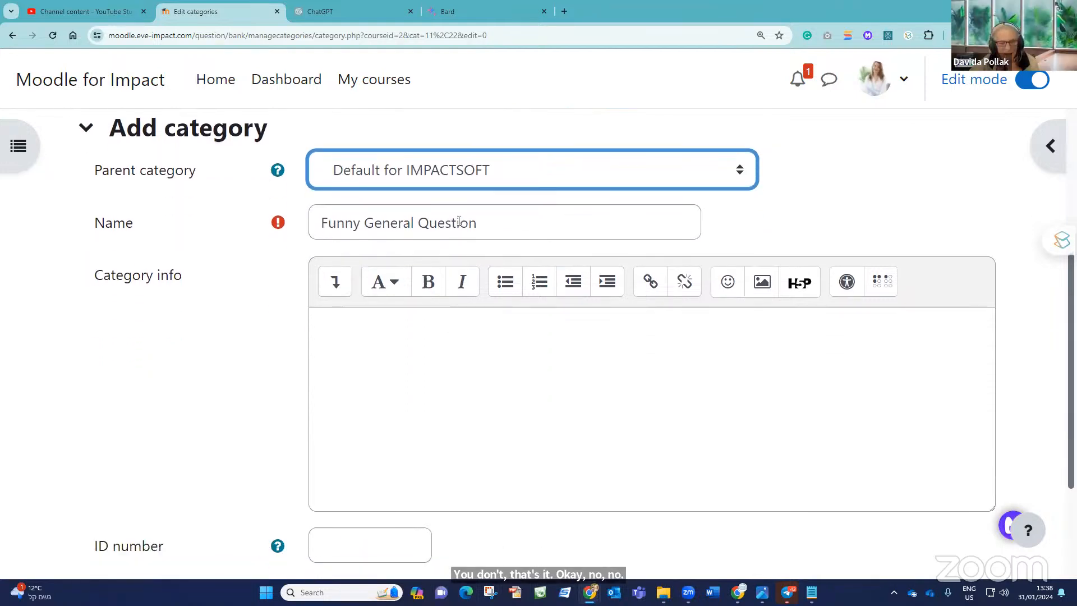
{"action": "scroll", "coordinate": [472, 305], "scroll_direction": "down", "scroll_amount": 3}
{"action": "scroll", "coordinate": [484, 265], "scroll_direction": "up", "scroll_amount": 4}
{"action": "left_click", "coordinate": [480, 276]}
{"action": "scroll", "coordinate": [498, 288], "scroll_direction": "down", "scroll_amount": 4}
{"action": "left_click", "coordinate": [359, 436]}
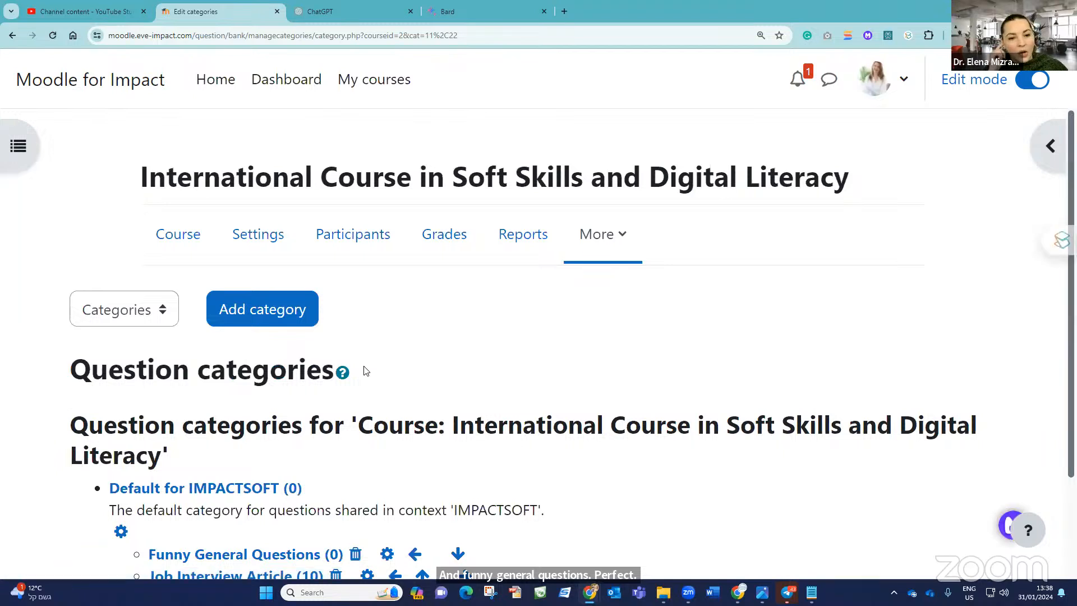
{"action": "scroll", "coordinate": [376, 372], "scroll_direction": "down", "scroll_amount": 2}
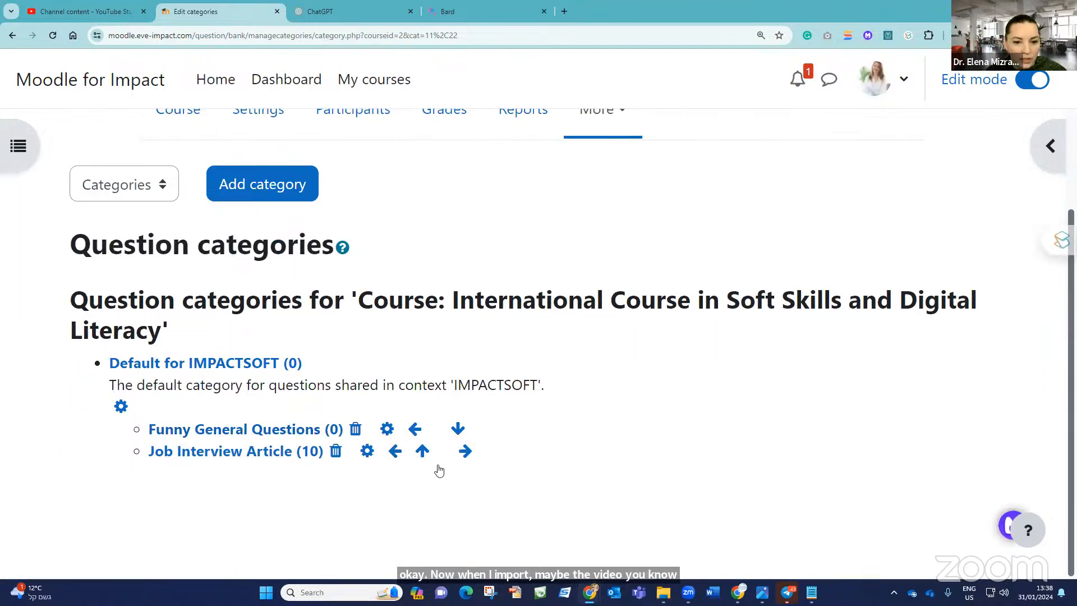
{"action": "left_click", "coordinate": [386, 430]}
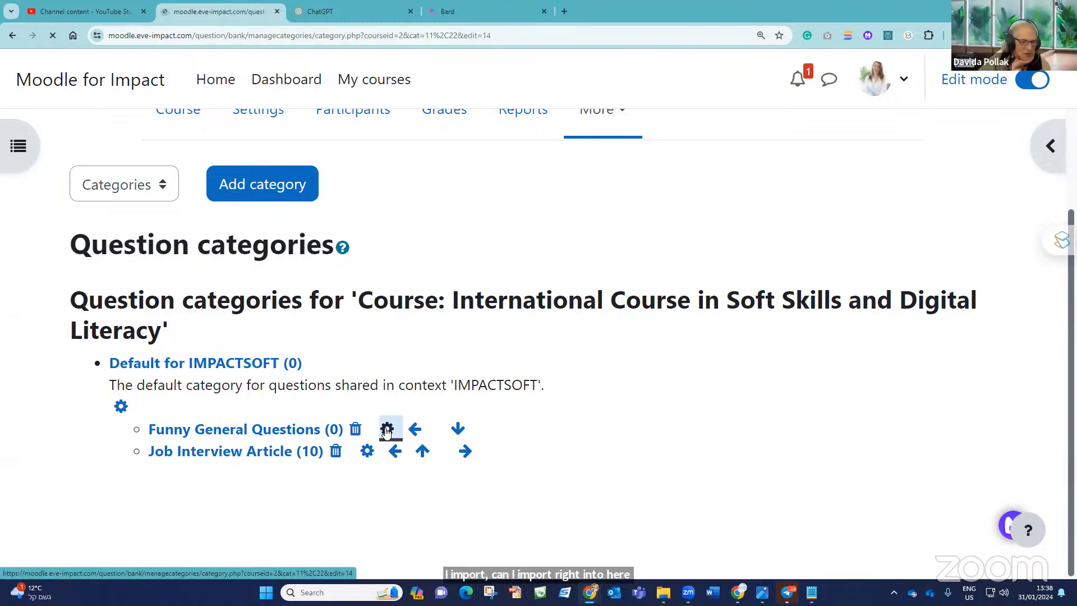
{"action": "scroll", "coordinate": [372, 415], "scroll_direction": "down", "scroll_amount": 4}
{"action": "scroll", "coordinate": [312, 391], "scroll_direction": "up", "scroll_amount": 4}
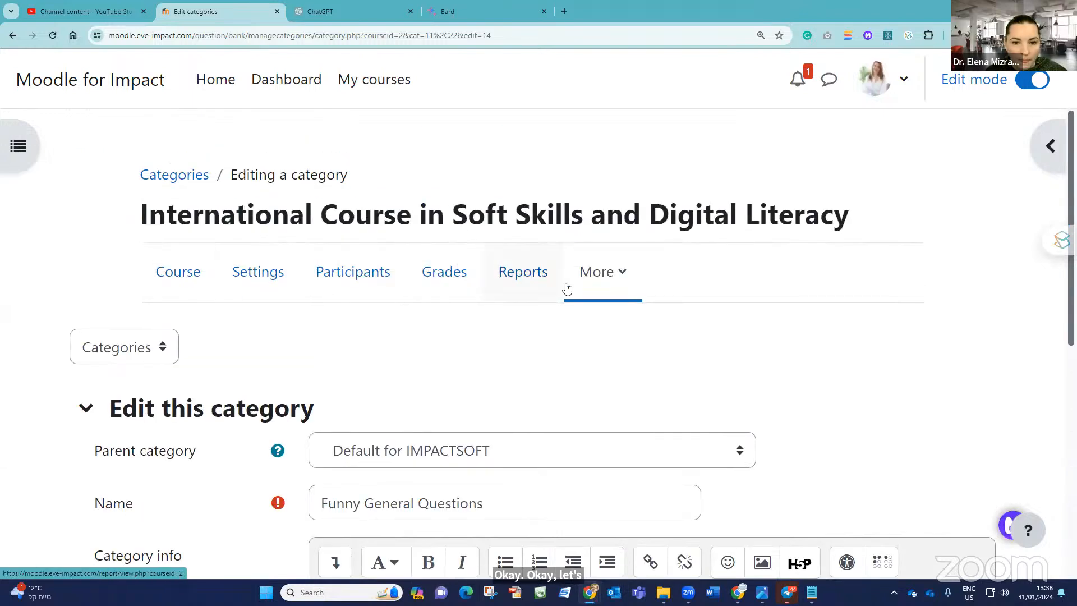
{"action": "scroll", "coordinate": [445, 373], "scroll_direction": "down", "scroll_amount": 5}
{"action": "scroll", "coordinate": [217, 294], "scroll_direction": "down", "scroll_amount": 3}
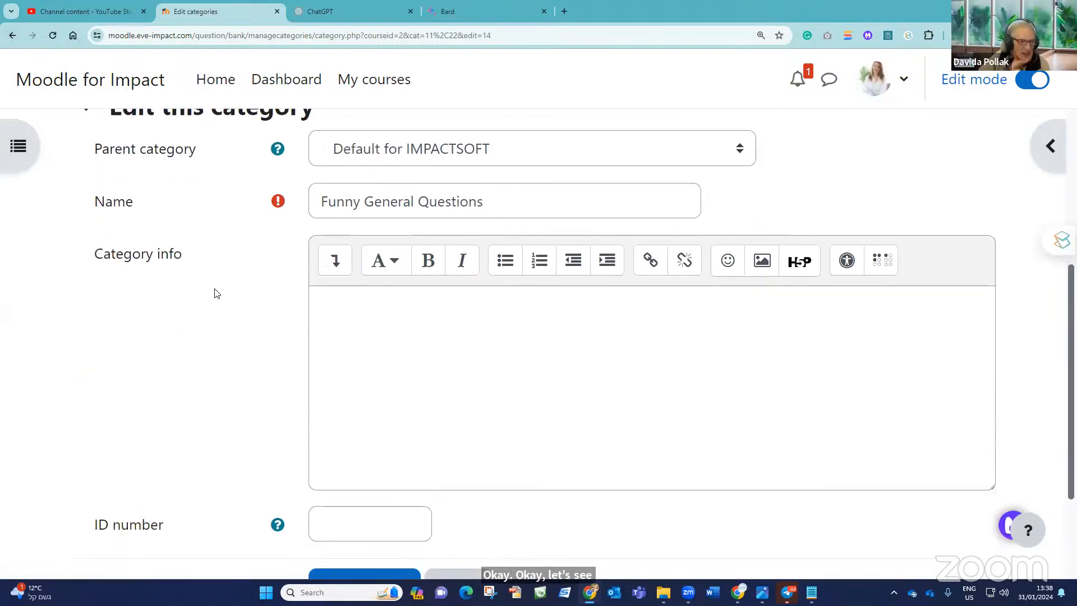
{"action": "scroll", "coordinate": [250, 409], "scroll_direction": "up", "scroll_amount": 8}
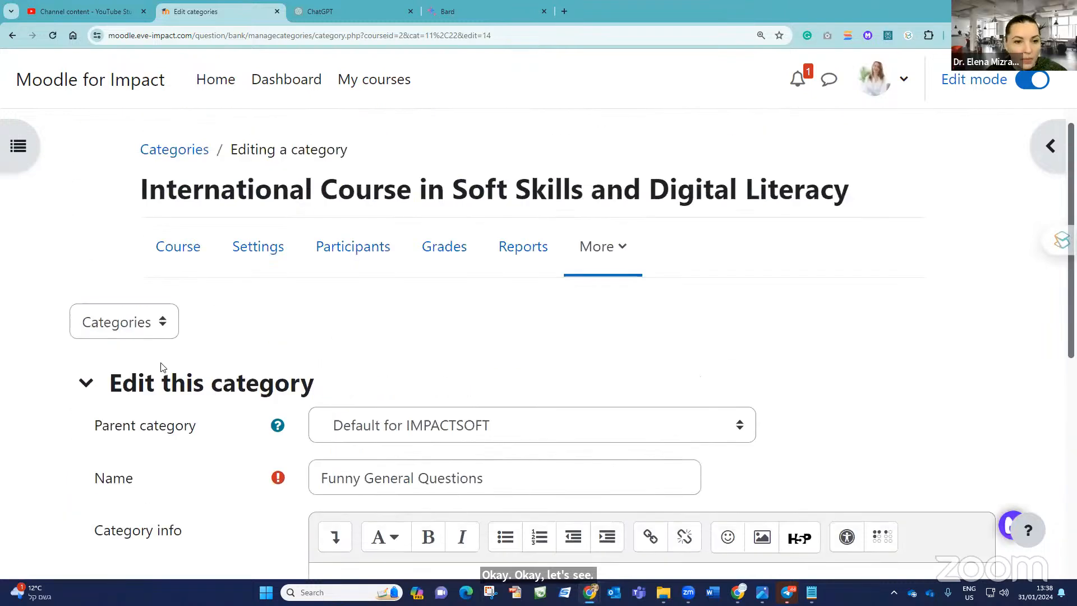
{"action": "left_click", "coordinate": [119, 355]}
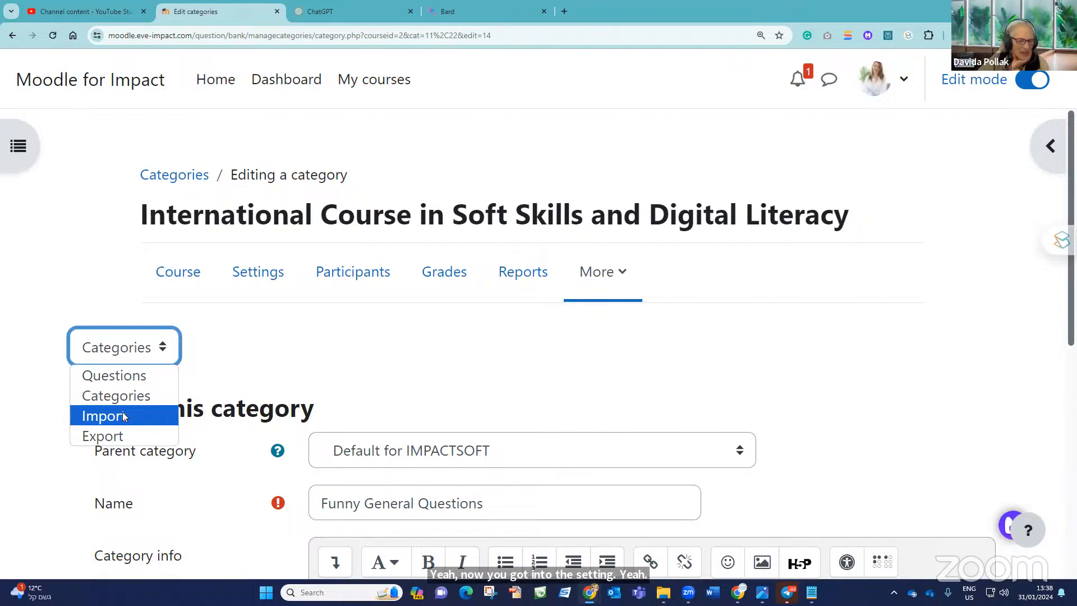
{"action": "left_click", "coordinate": [13, 36]}
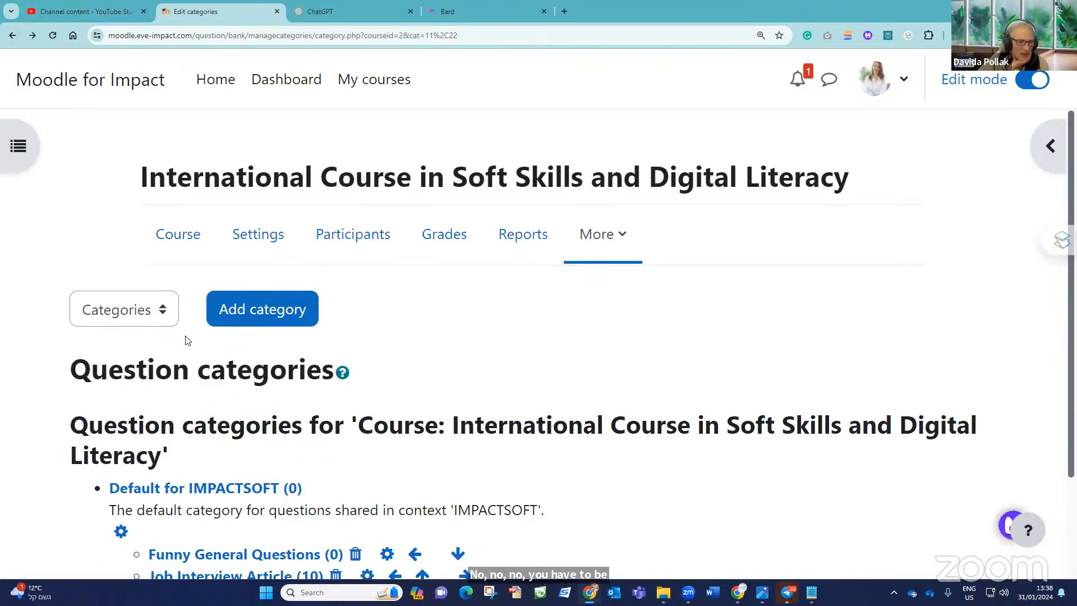
{"action": "left_click", "coordinate": [162, 317]}
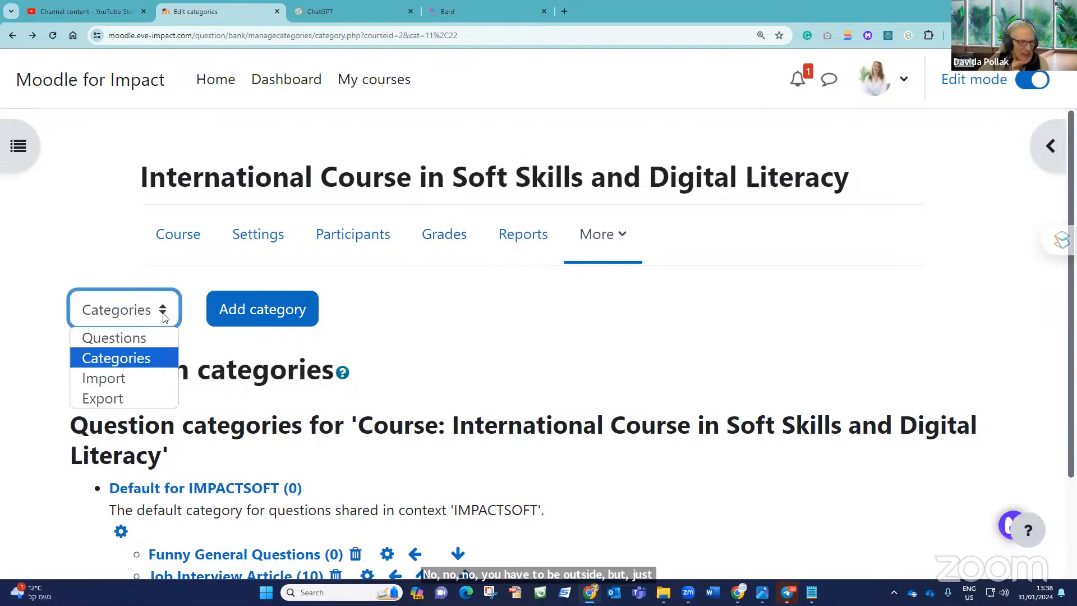
{"action": "left_click", "coordinate": [129, 359]}
Open the Funny General Questions category in the question bank and go to its question import page.
{"action": "scroll", "coordinate": [129, 359], "scroll_direction": "down", "scroll_amount": 2}
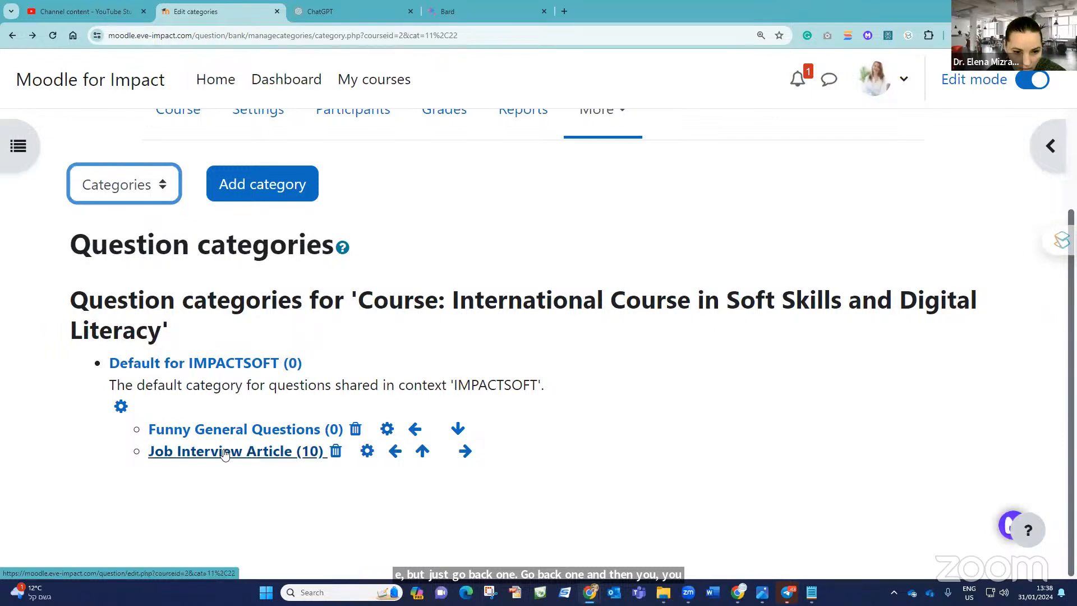
{"action": "left_click", "coordinate": [227, 432]}
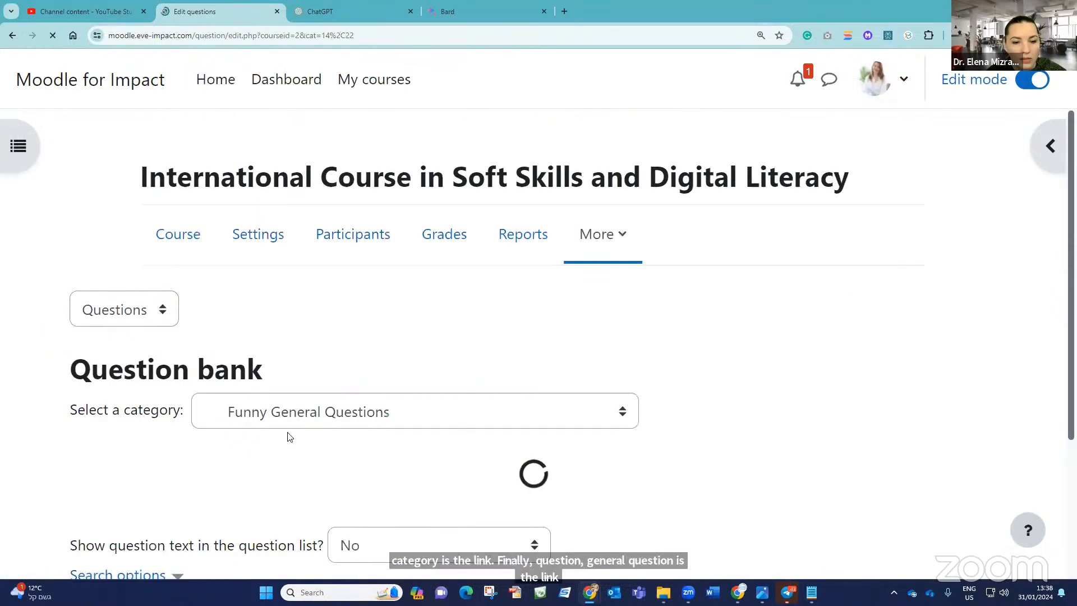
{"action": "scroll", "coordinate": [249, 438], "scroll_direction": "down", "scroll_amount": 3}
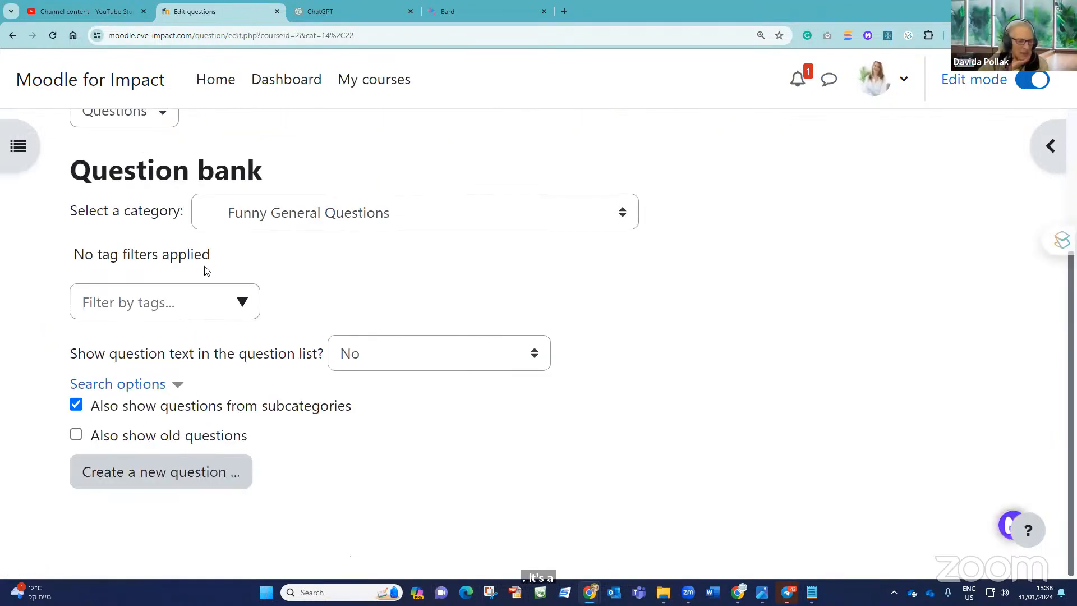
{"action": "scroll", "coordinate": [279, 419], "scroll_direction": "up", "scroll_amount": 3}
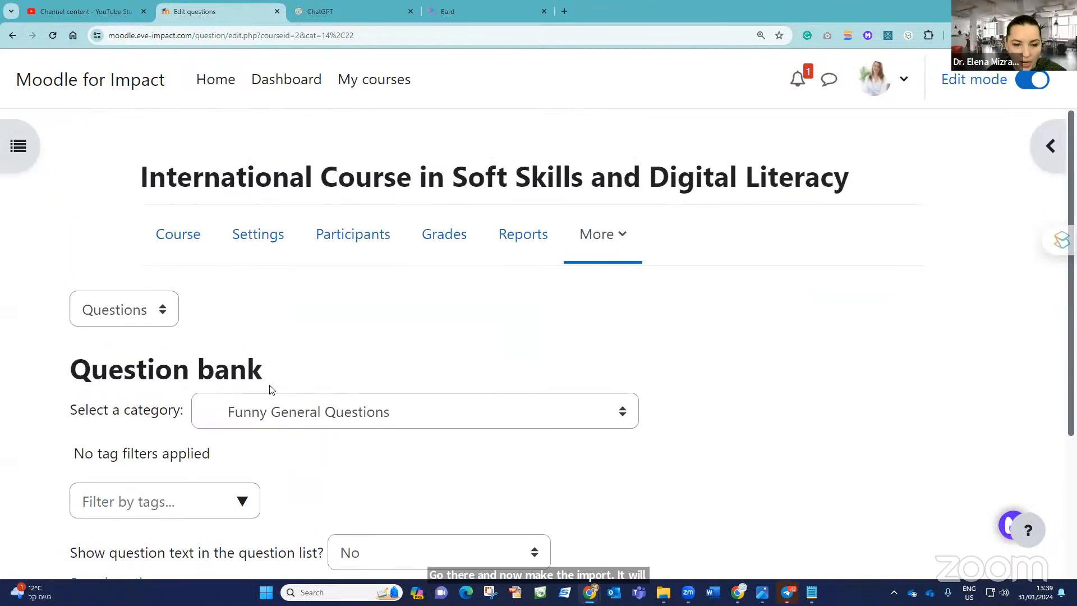
{"action": "left_click", "coordinate": [158, 313]}
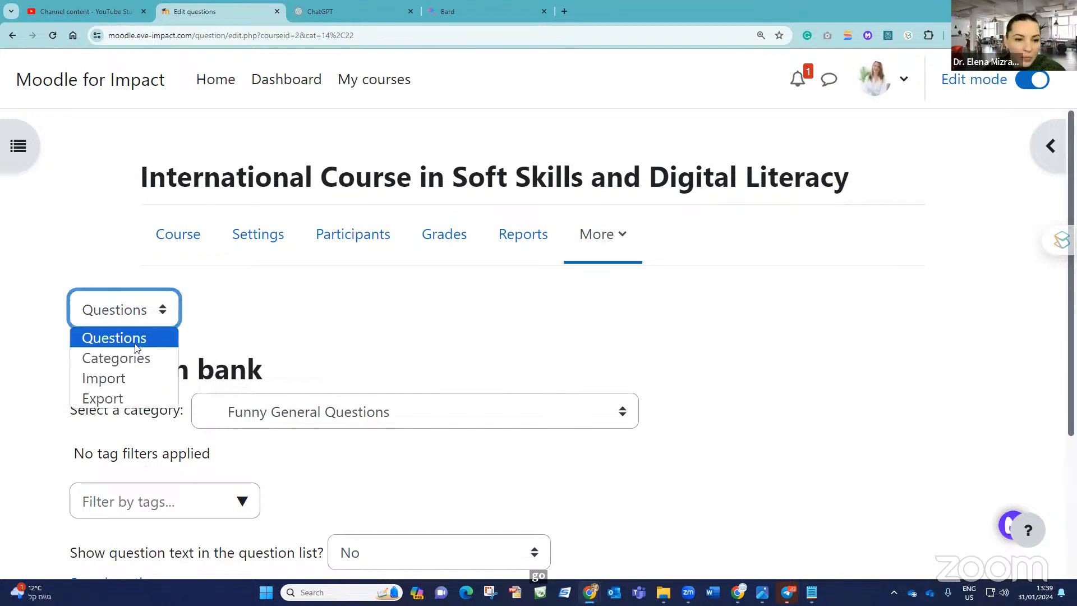
{"action": "left_click", "coordinate": [120, 384]}
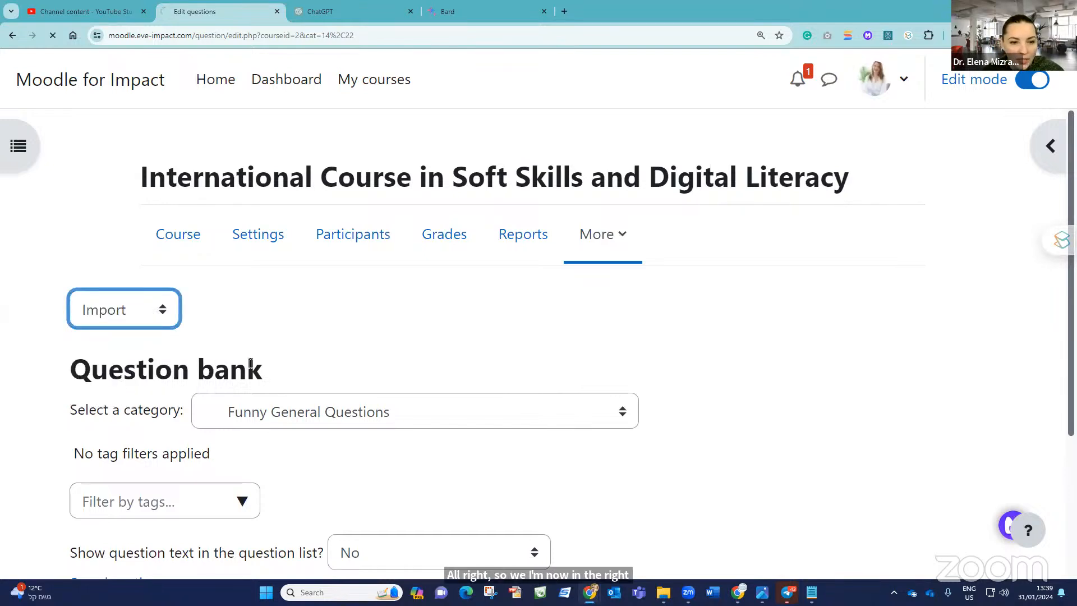
Select GIFT format for the question import and bring up the folder containing the question files.
{"action": "scroll", "coordinate": [338, 408], "scroll_direction": "down", "scroll_amount": 5}
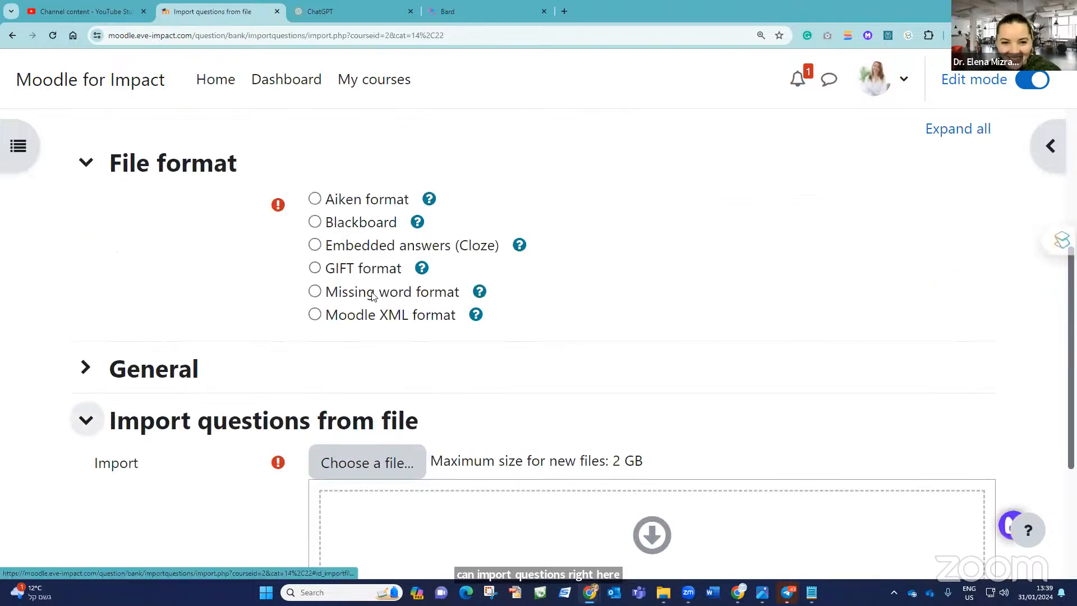
{"action": "left_click", "coordinate": [316, 267]}
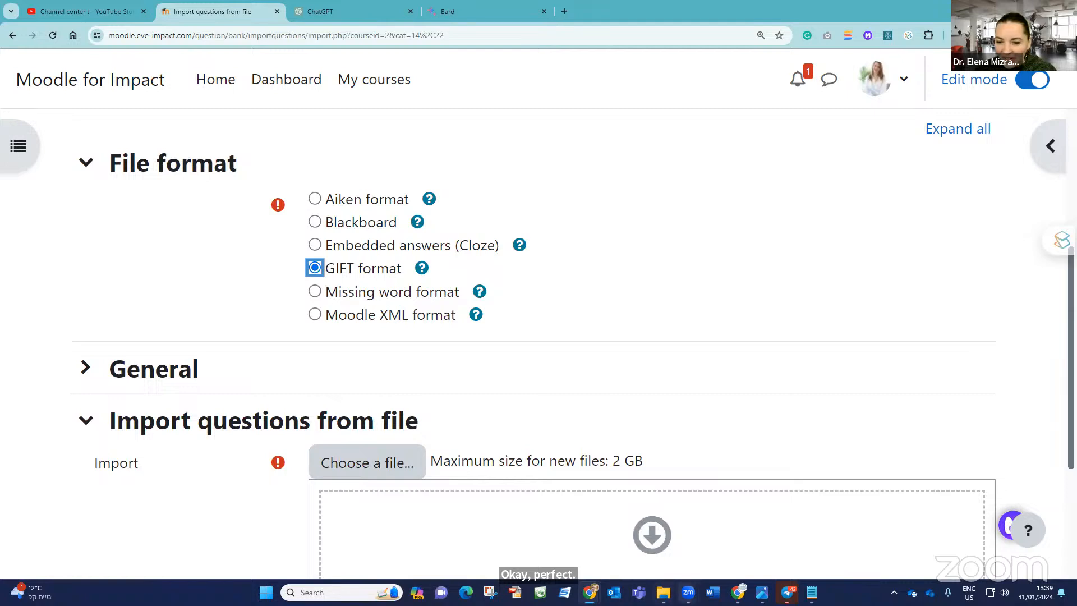
{"action": "left_click", "coordinate": [662, 591]}
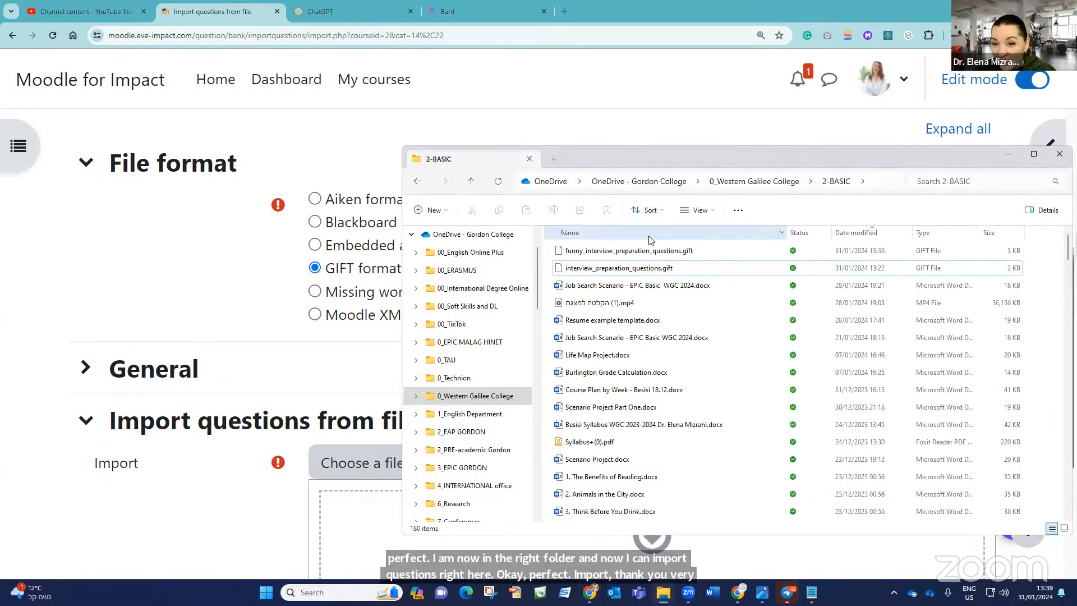
Open funny_interview_preparation_questions.gift and make Notepad the app that always opens .gift files.
{"action": "left_click", "coordinate": [631, 250]}
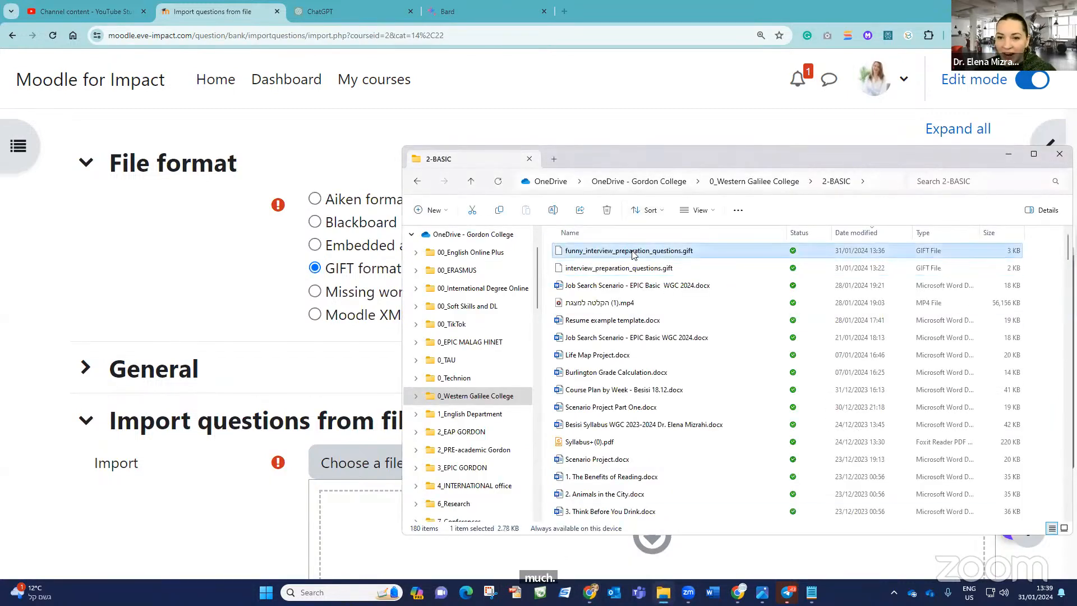
{"action": "double_click", "coordinate": [632, 251]}
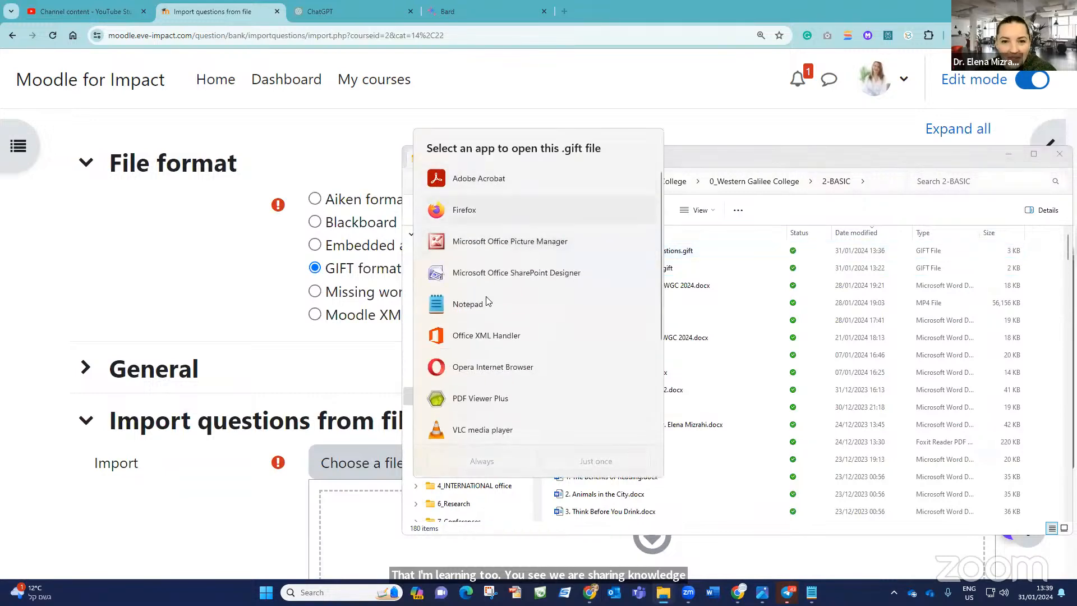
{"action": "left_click", "coordinate": [468, 304]}
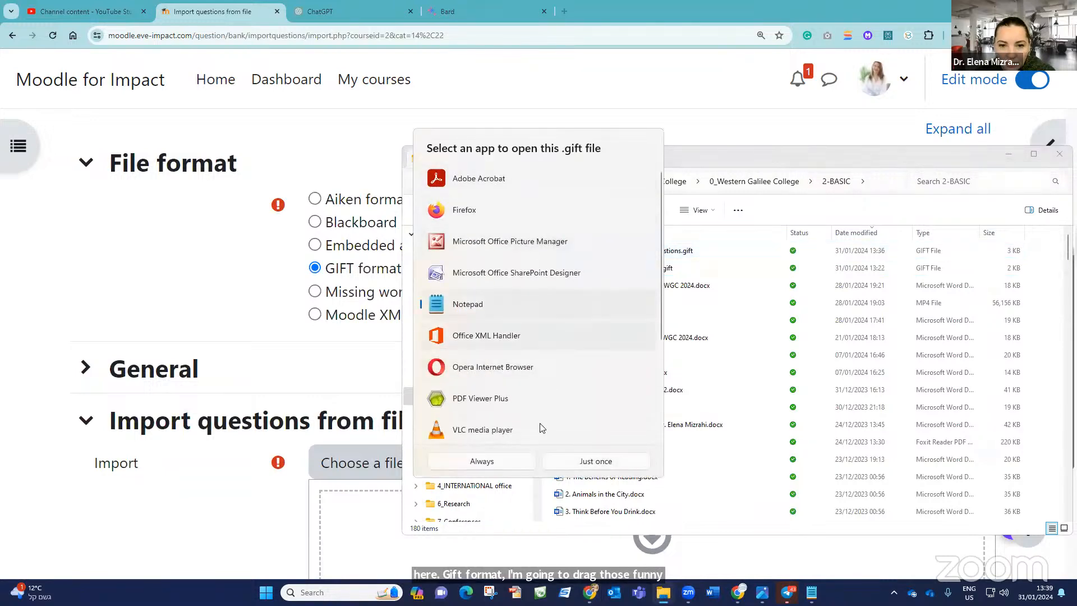
{"action": "left_click", "coordinate": [497, 463]}
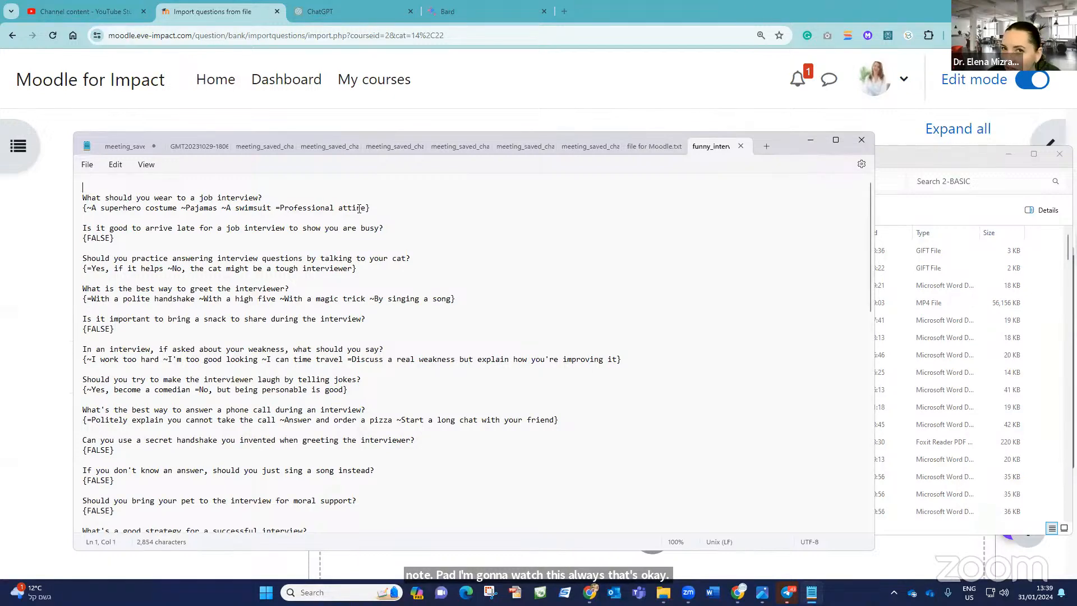
Examine the answer options and correct-answer marking of the first question, then close the text file.
{"action": "left_click_drag", "start_coordinate": [280, 208], "coordinate": [367, 211]}
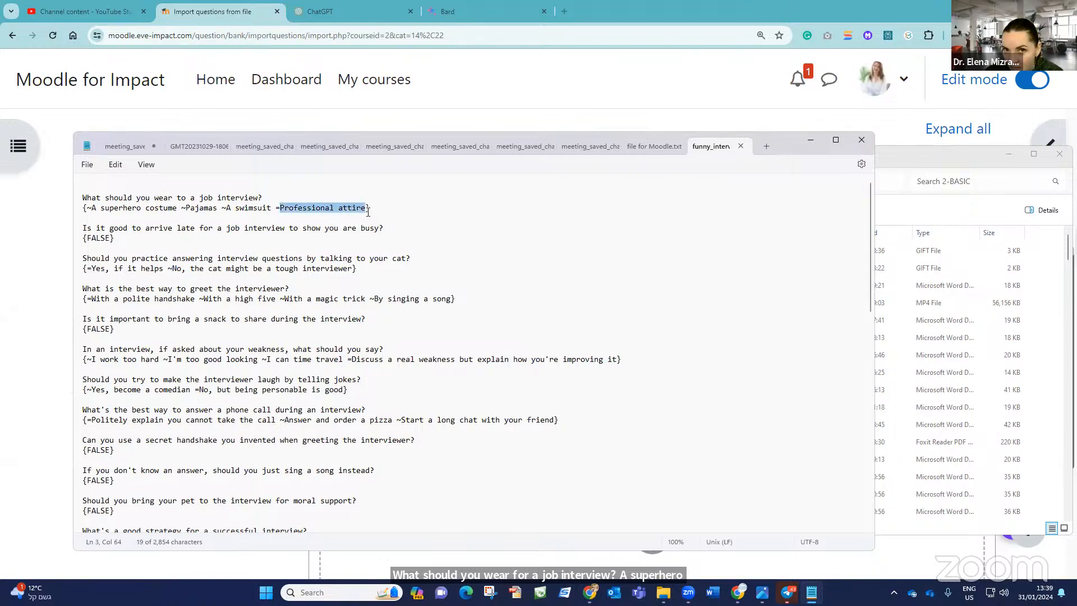
{"action": "left_click", "coordinate": [251, 208]}
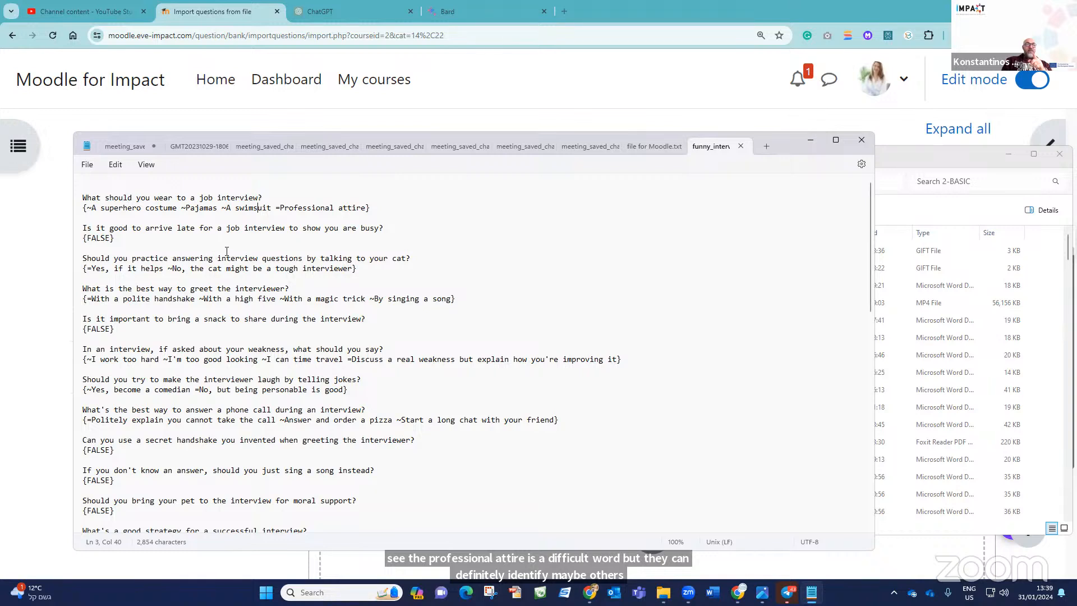
{"action": "double_click", "coordinate": [279, 209]}
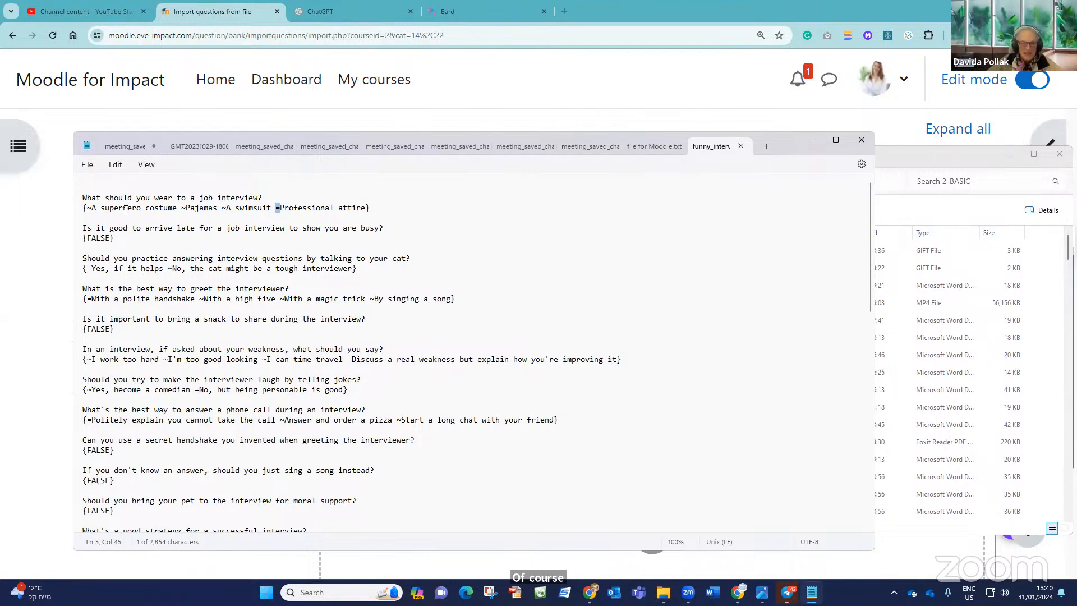
{"action": "left_click", "coordinate": [861, 141]}
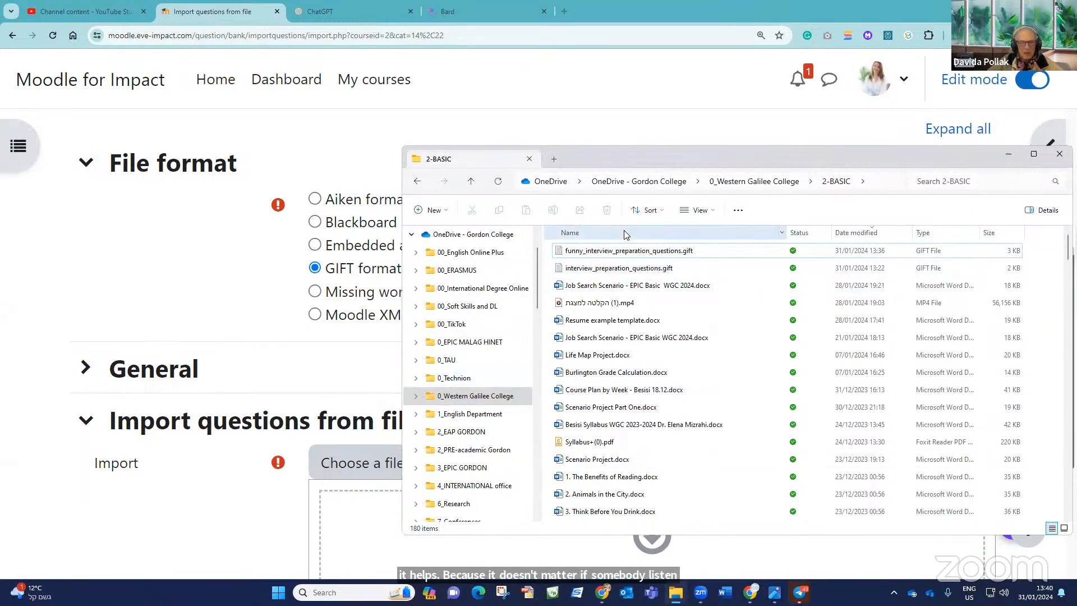
Upload funny_interview_preparation_questions.gift, import its questions, and continue to the category's question list.
{"action": "left_click_drag", "start_coordinate": [631, 251], "coordinate": [368, 547]}
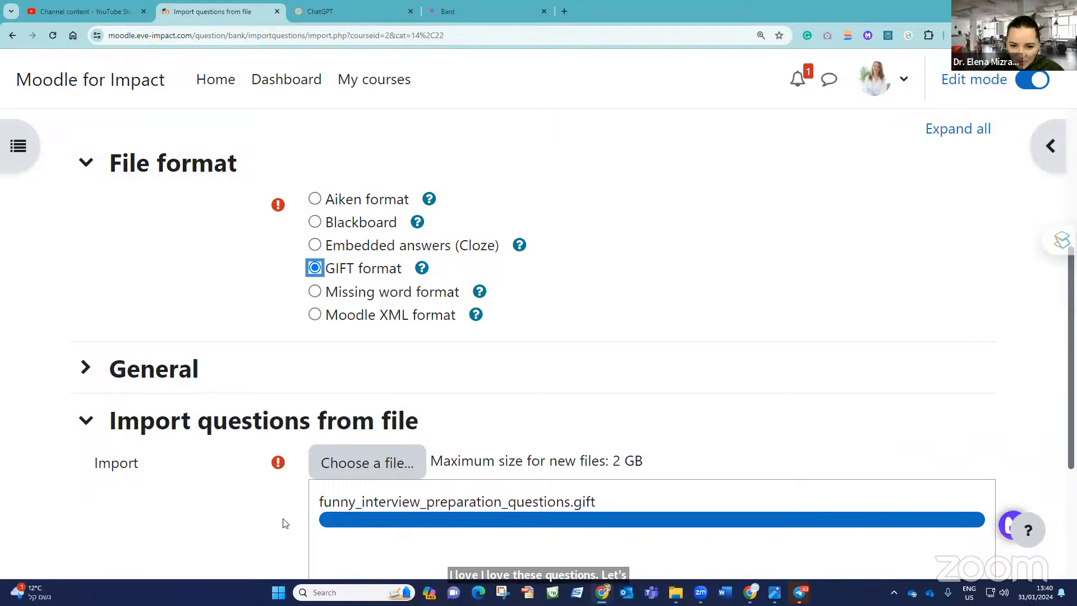
{"action": "scroll", "coordinate": [567, 511], "scroll_direction": "down", "scroll_amount": 4}
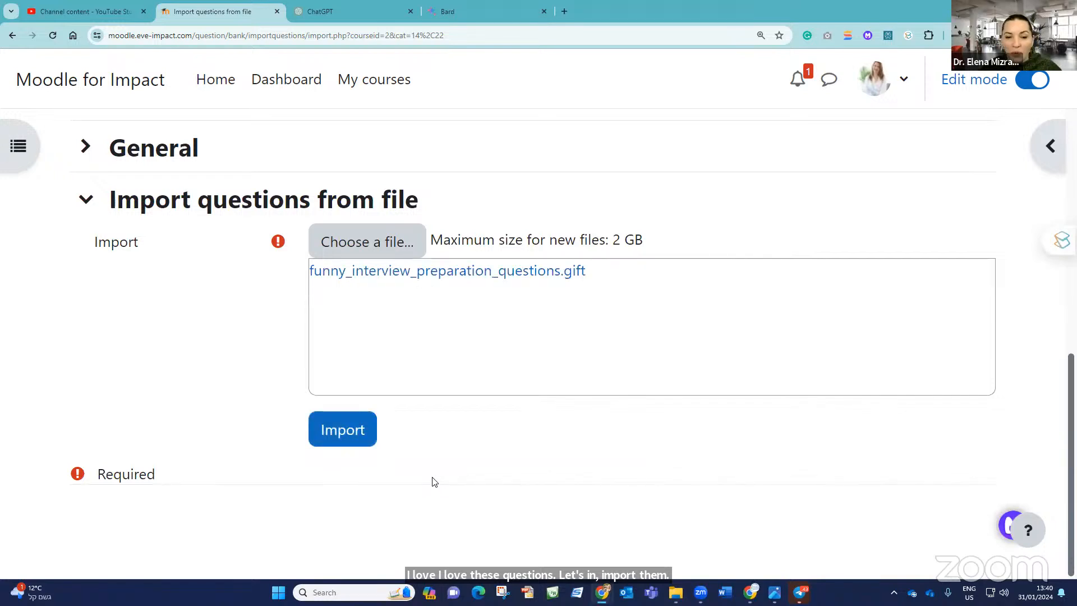
{"action": "left_click", "coordinate": [359, 433]}
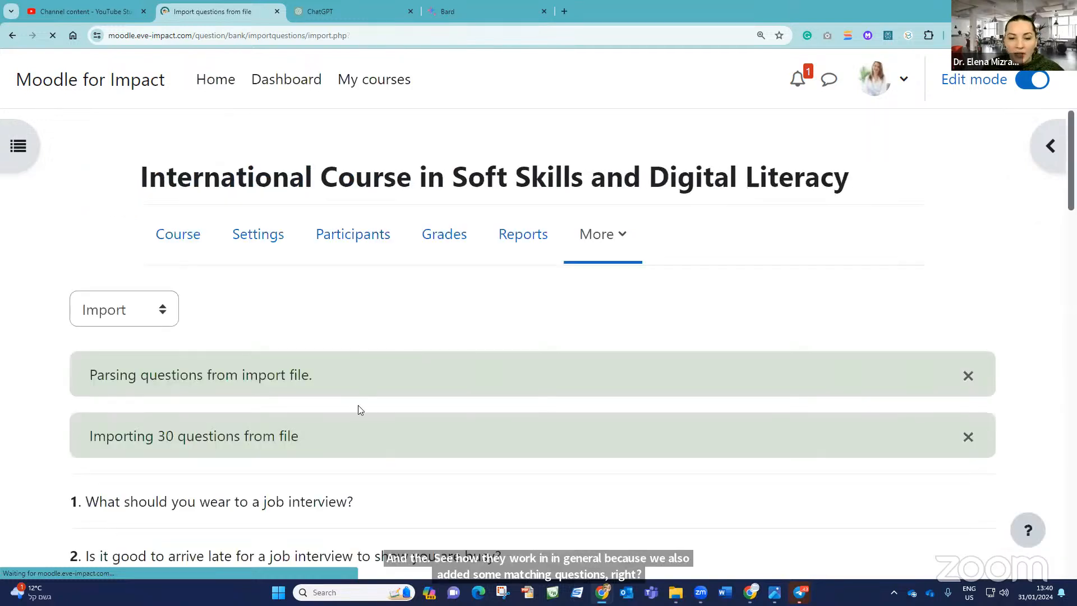
{"action": "scroll", "coordinate": [221, 409], "scroll_direction": "down", "scroll_amount": 5}
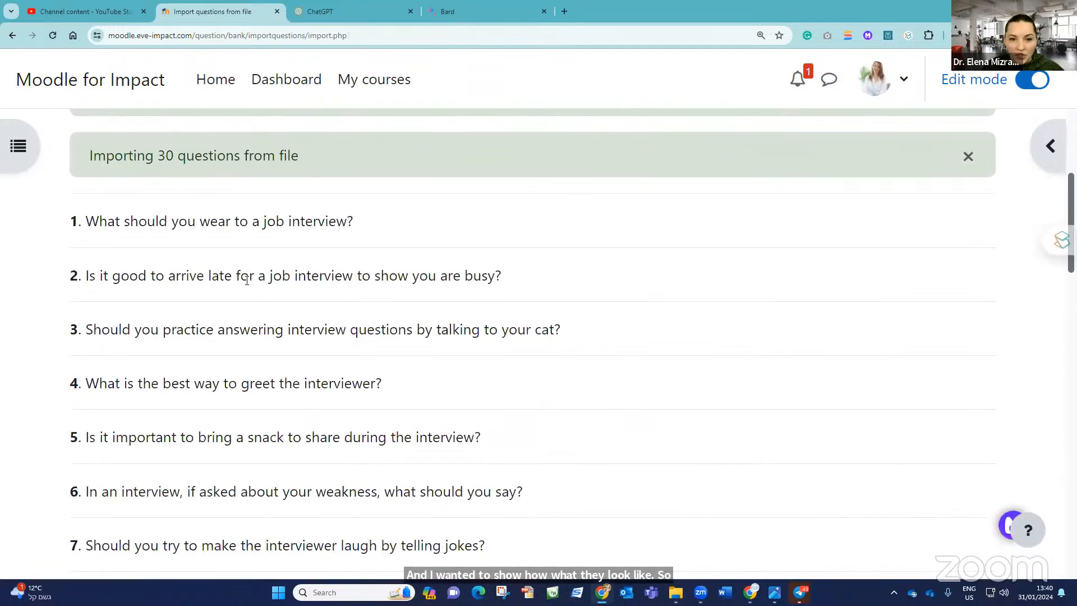
{"action": "scroll", "coordinate": [232, 250], "scroll_direction": "down", "scroll_amount": 20}
{"action": "left_click", "coordinate": [526, 496]}
Look through the imported questions in the Funny General Questions category for matching-type questions.
{"action": "scroll", "coordinate": [415, 428], "scroll_direction": "down", "scroll_amount": 3}
{"action": "scroll", "coordinate": [412, 422], "scroll_direction": "down", "scroll_amount": 15}
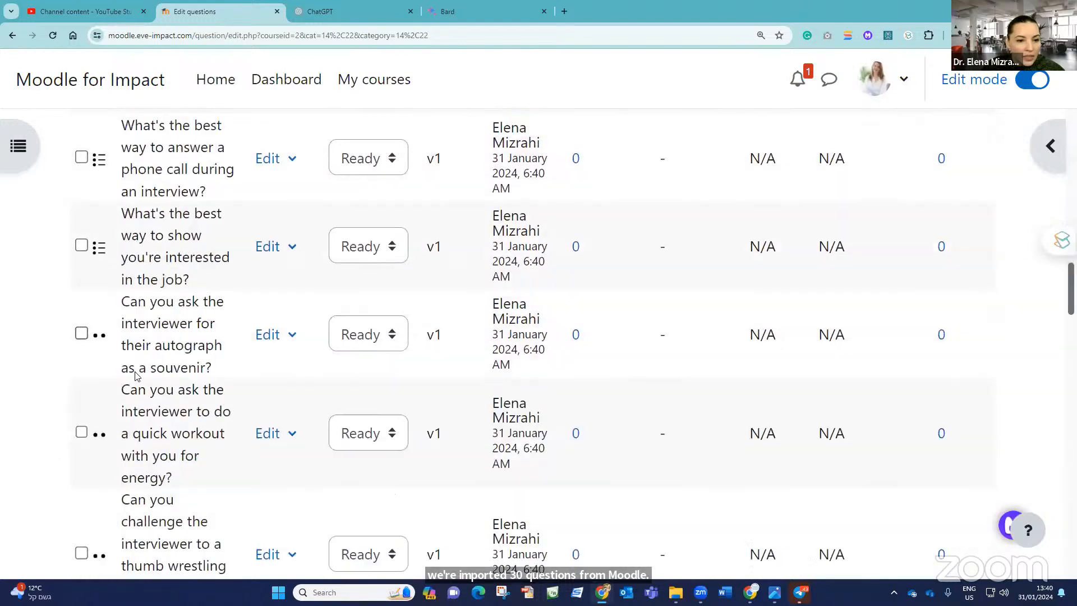
{"action": "scroll", "coordinate": [136, 376], "scroll_direction": "down", "scroll_amount": 5}
{"action": "scroll", "coordinate": [99, 222], "scroll_direction": "up", "scroll_amount": 5}
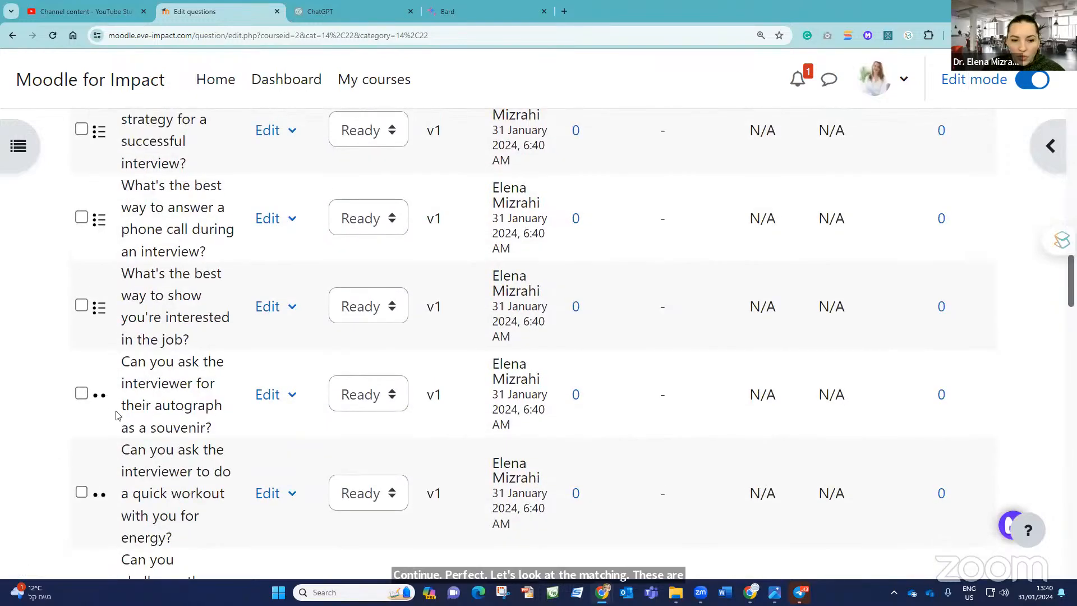
{"action": "scroll", "coordinate": [116, 415], "scroll_direction": "down", "scroll_amount": 10}
{"action": "scroll", "coordinate": [110, 430], "scroll_direction": "down", "scroll_amount": 15}
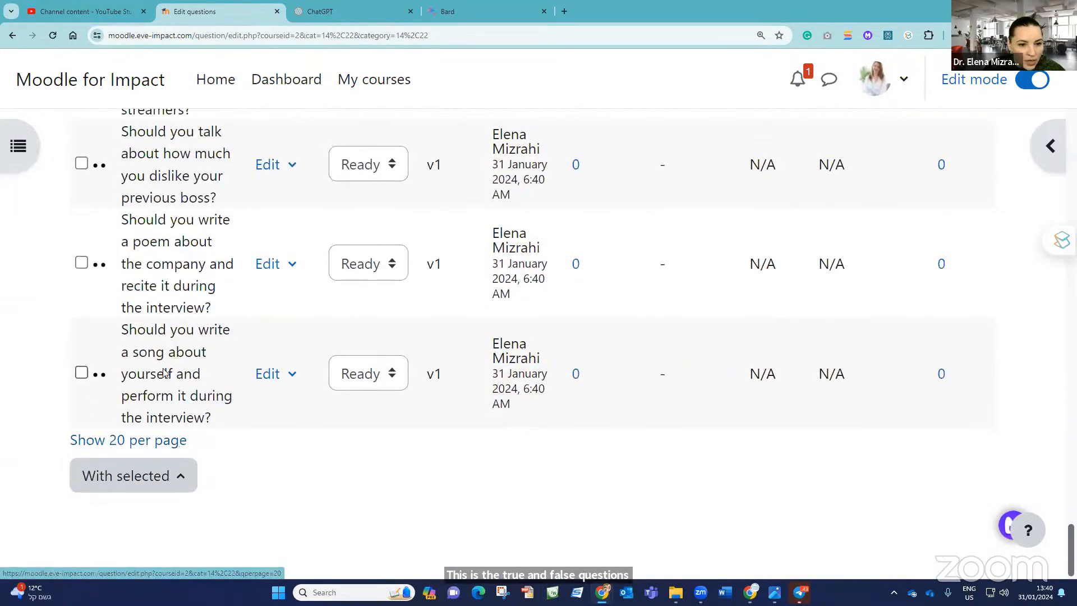
Preview the question about writing and performing a song about yourself, then return to the question bank.
{"action": "left_click", "coordinate": [279, 374]}
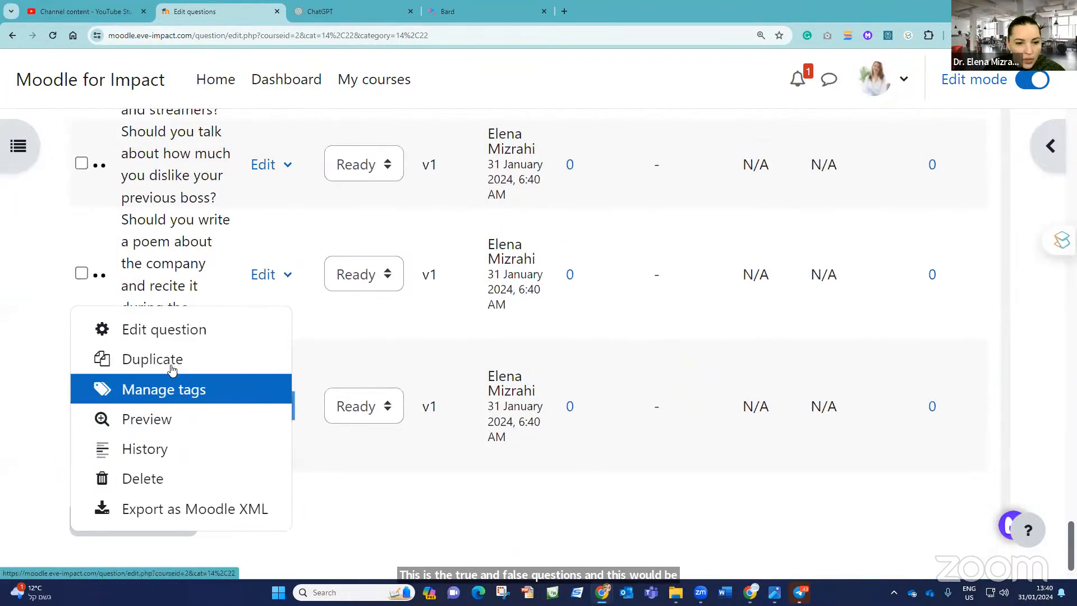
{"action": "left_click", "coordinate": [382, 534]}
{"action": "left_click", "coordinate": [272, 373]}
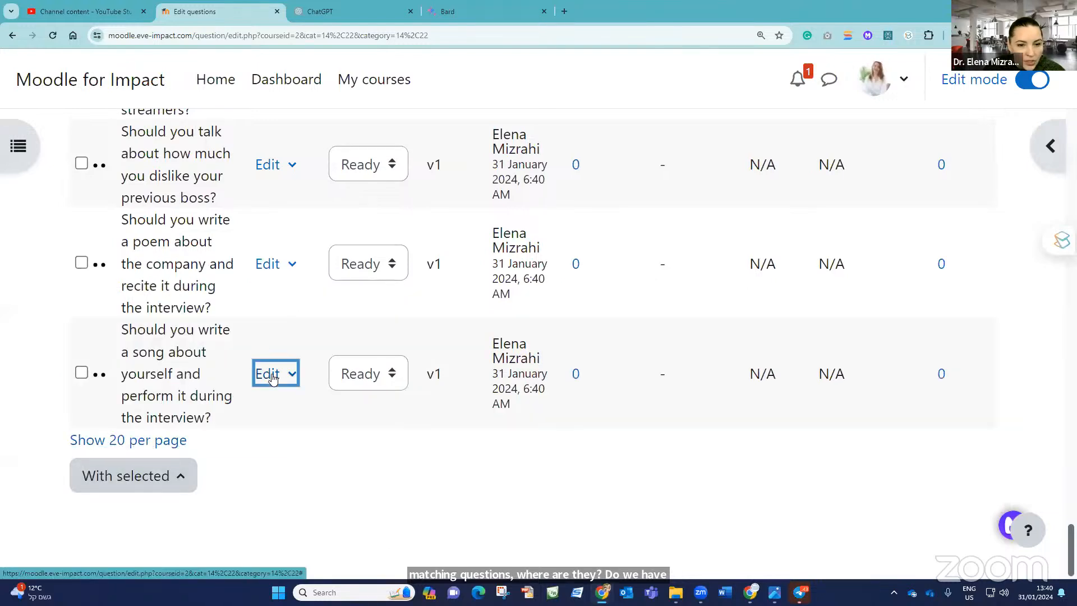
{"action": "left_click", "coordinate": [245, 416]}
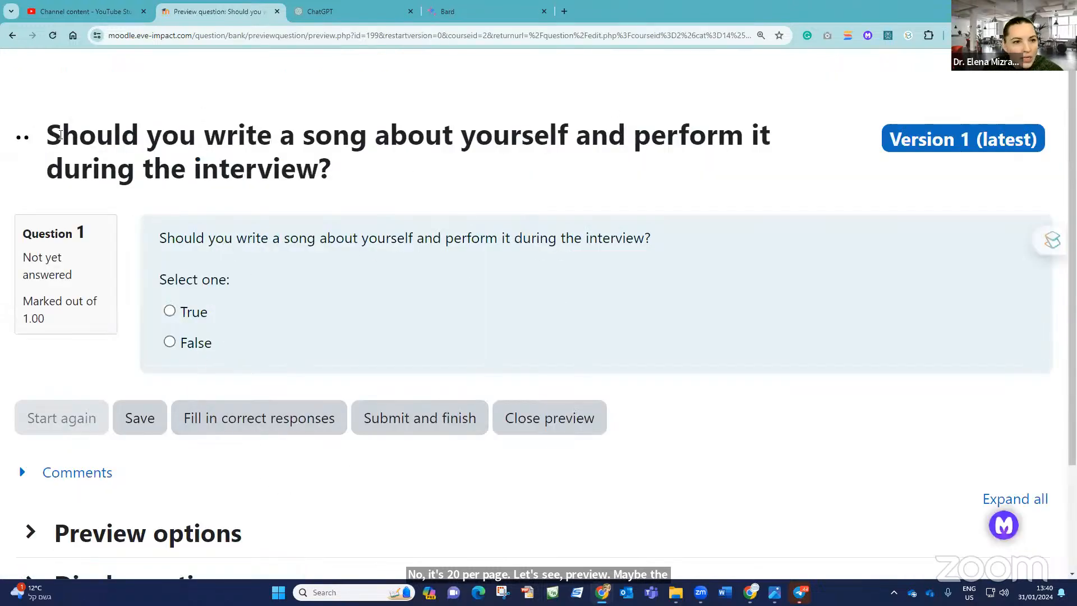
{"action": "left_click", "coordinate": [12, 35]}
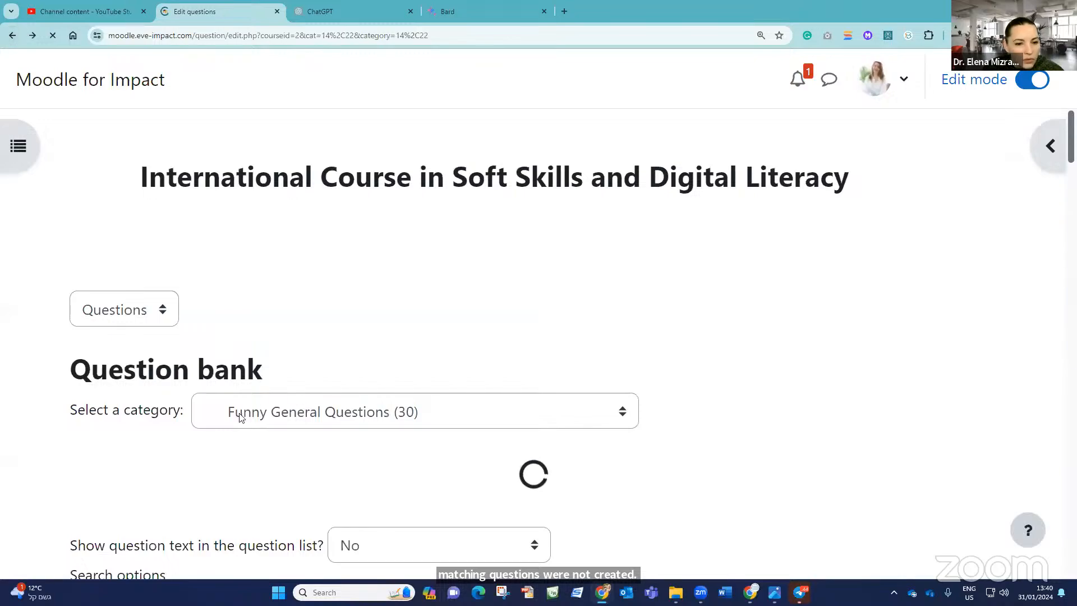
Check the question types in the Funny General Questions list once more for matching questions.
{"action": "scroll", "coordinate": [292, 432], "scroll_direction": "down", "scroll_amount": 20}
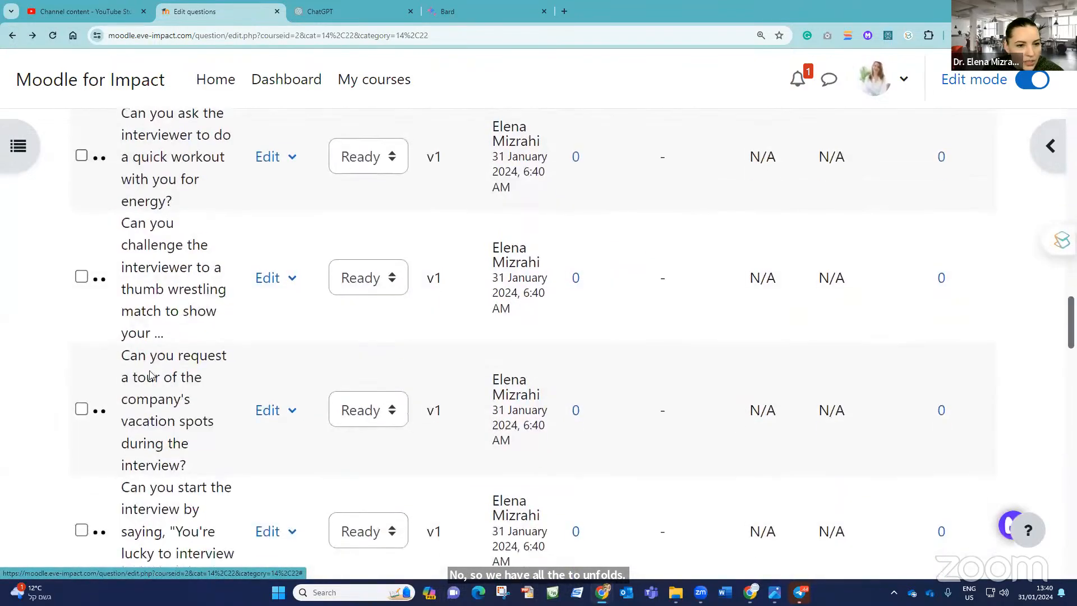
{"action": "scroll", "coordinate": [152, 385], "scroll_direction": "down", "scroll_amount": 15}
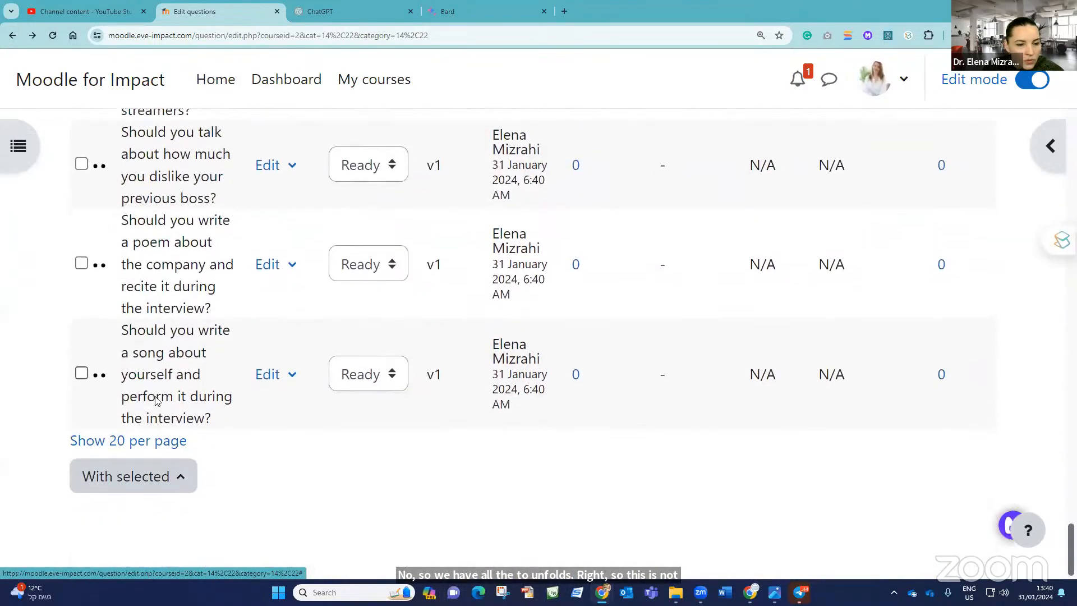
{"action": "scroll", "coordinate": [151, 394], "scroll_direction": "up", "scroll_amount": 8}
{"action": "scroll", "coordinate": [152, 393], "scroll_direction": "up", "scroll_amount": 10}
Switch to ChatGPT and send the request "Can add 10 matching type questions to this file?".
{"action": "left_click", "coordinate": [322, 12]}
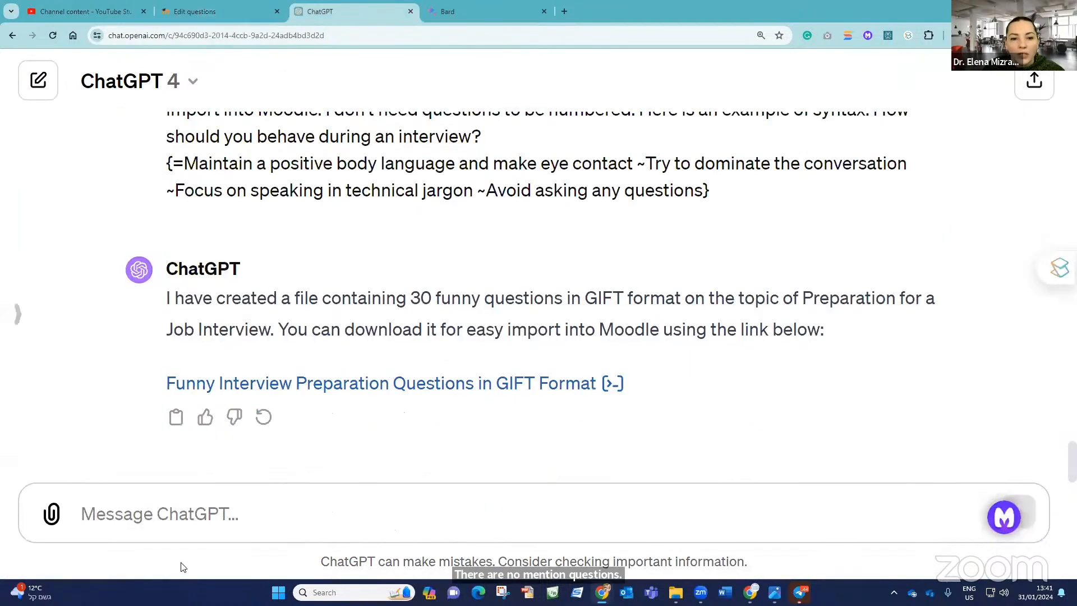
{"action": "left_click", "coordinate": [148, 511]}
{"action": "type", "text": "ICan you"}
{"action": "key", "text": "BackSpace"}
{"action": "key", "text": "BackSpace"}
{"action": "key", "text": "BackSpace"}
{"action": "key", "text": "BackSpace"}
{"action": "key", "text": "BackSpace"}
{"action": "key", "text": "BackSpace"}
{"action": "key", "text": "BackSpace"}
{"action": "key", "text": "BackSpace"}
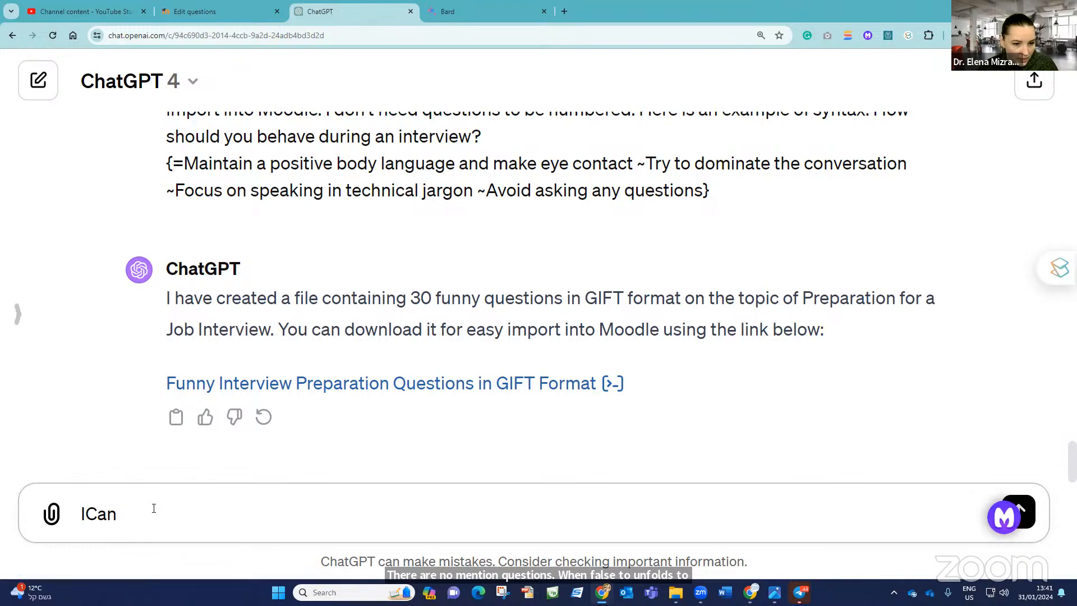
{"action": "type", "text": "Can ad"}
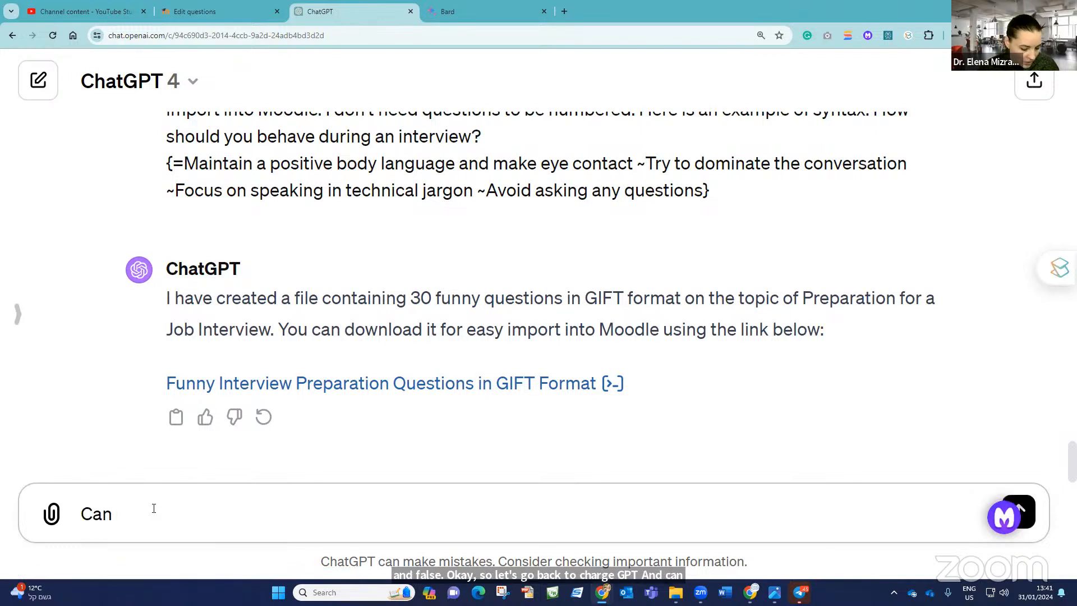
{"action": "type", "text": "d 10 matching "}
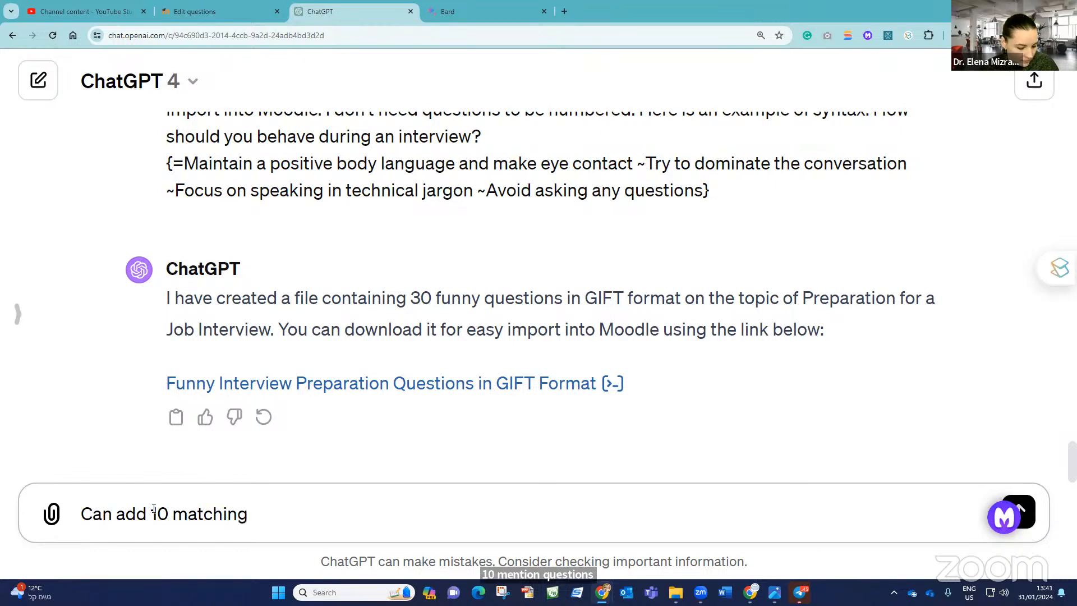
{"action": "type", "text": "type ques"}
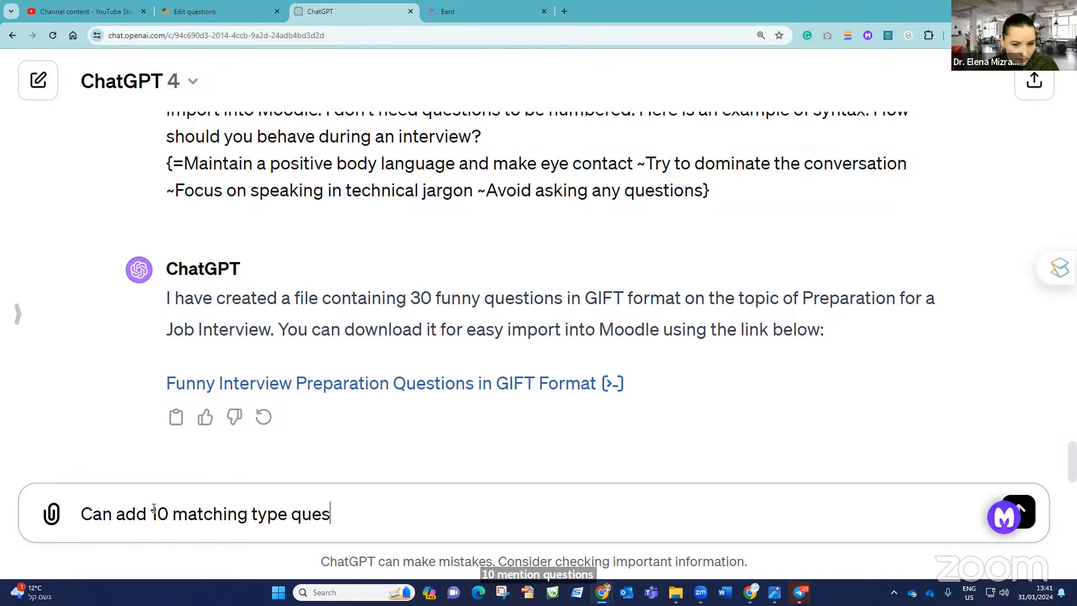
{"action": "type", "text": "tions to t"}
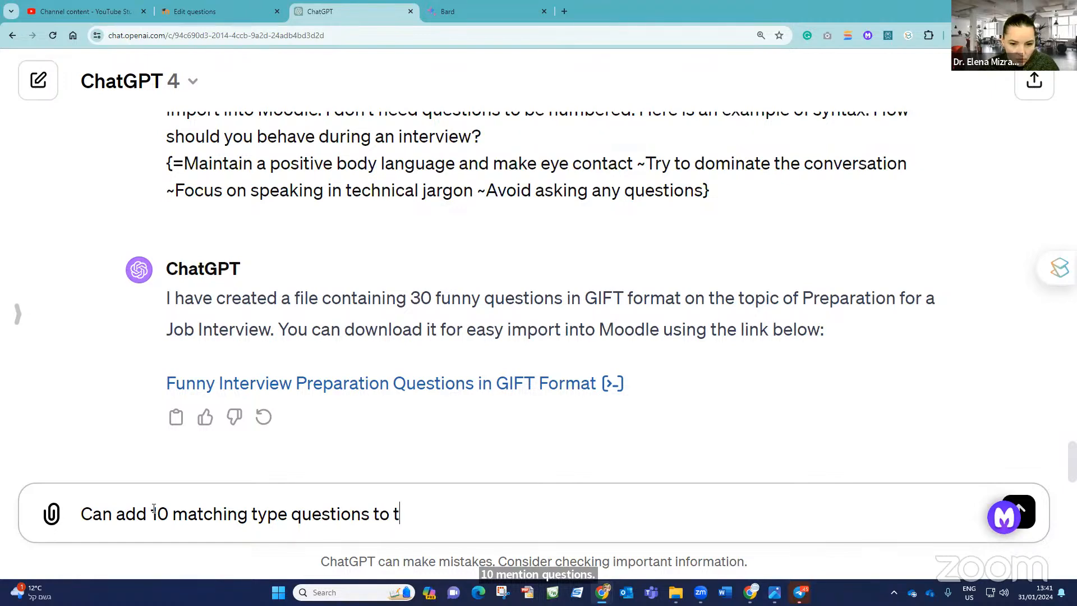
{"action": "type", "text": "his file?"}
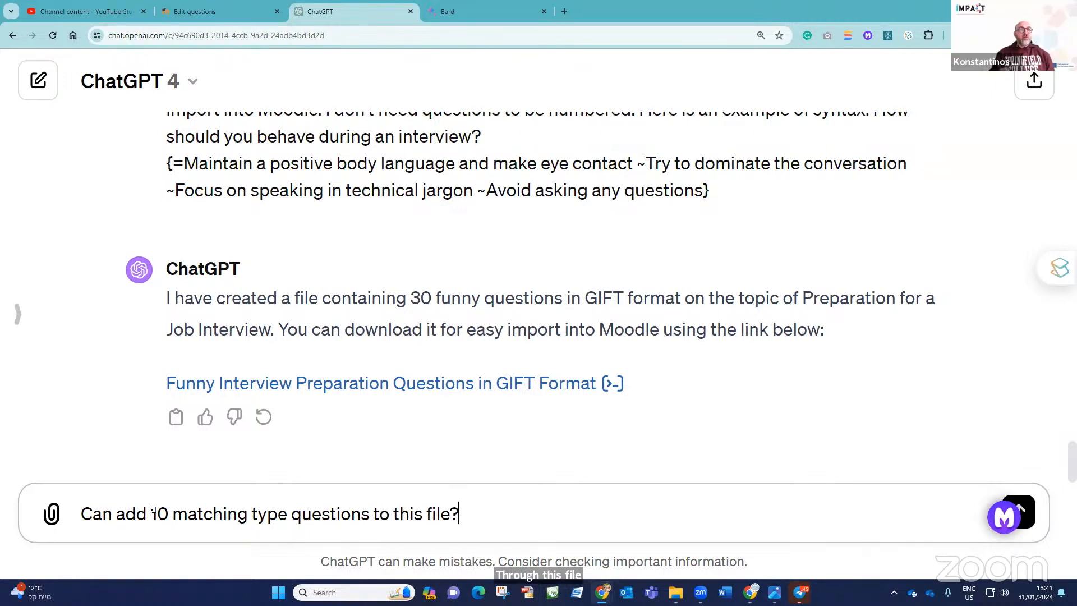
{"action": "key", "text": "Return"}
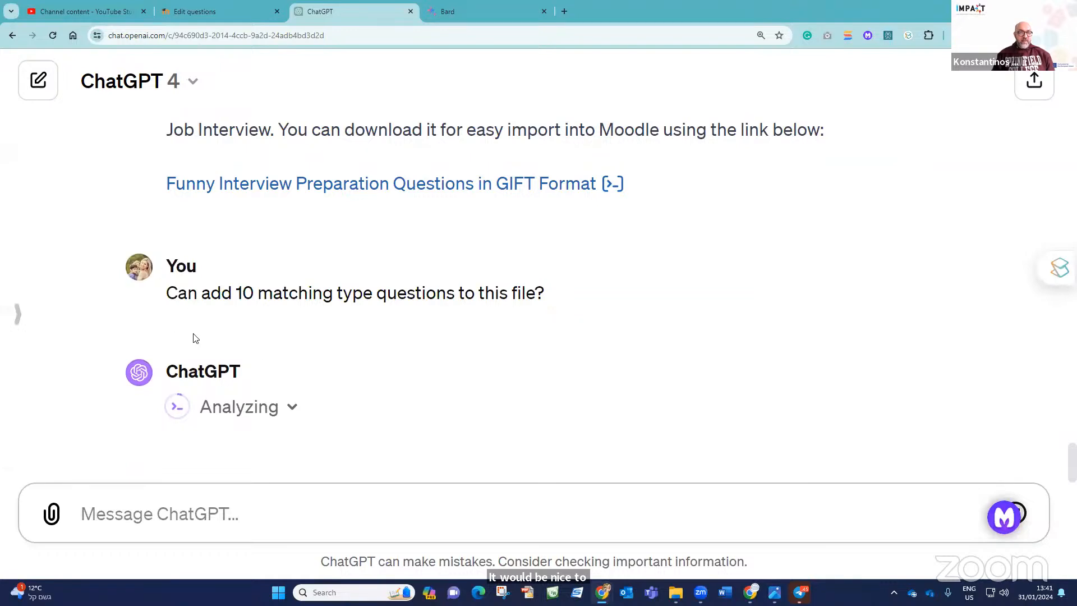
Edit the sent ChatGPT request to read "Can you add 10 matching type questions to this file?".
{"action": "left_click", "coordinate": [176, 323]}
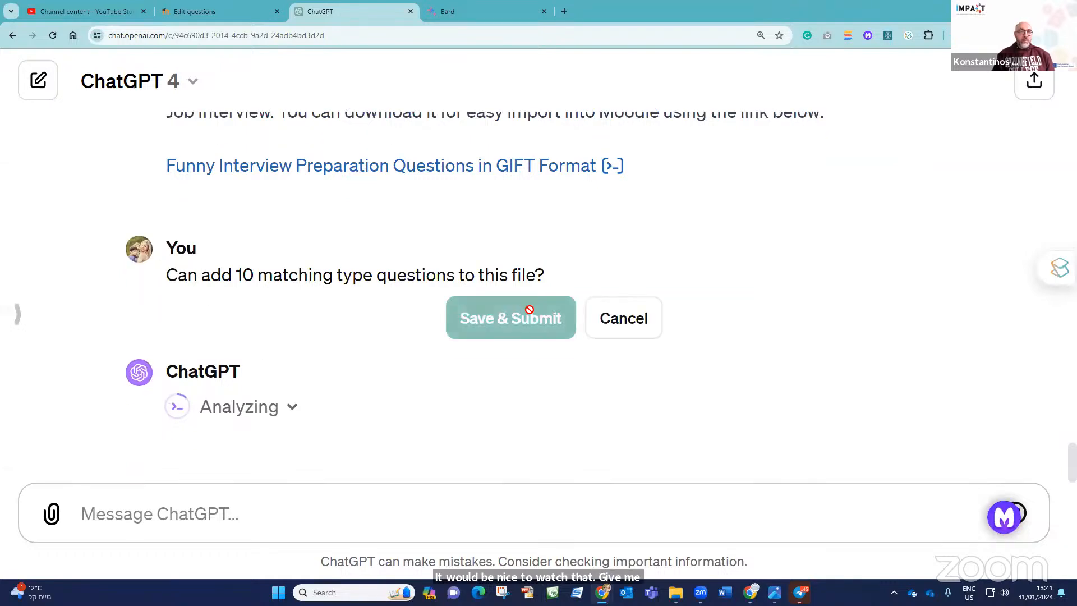
{"action": "type", "text": "you"}
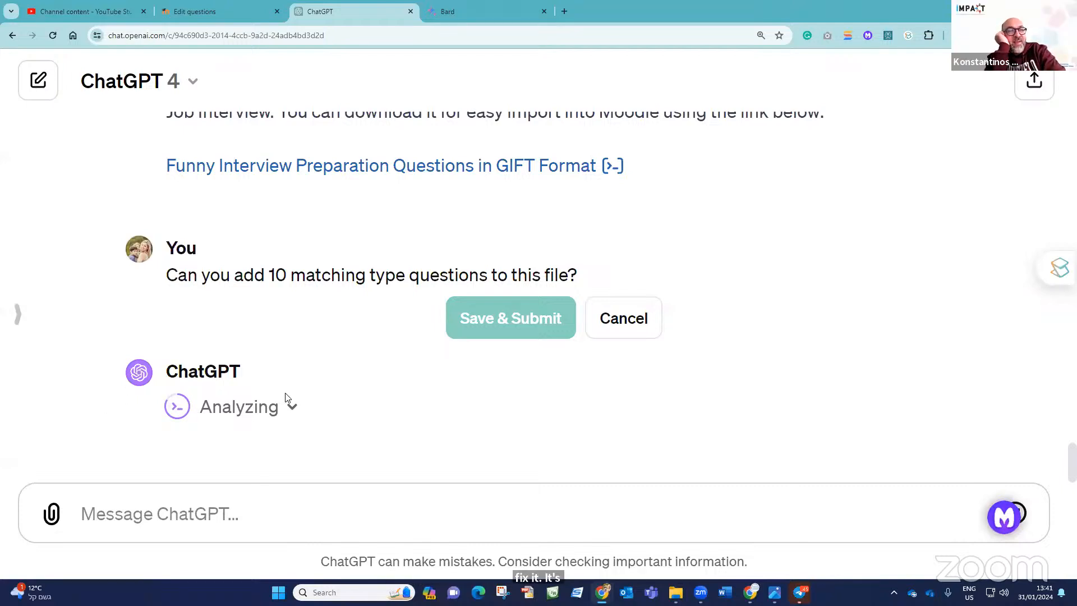
{"action": "left_click", "coordinate": [775, 36]}
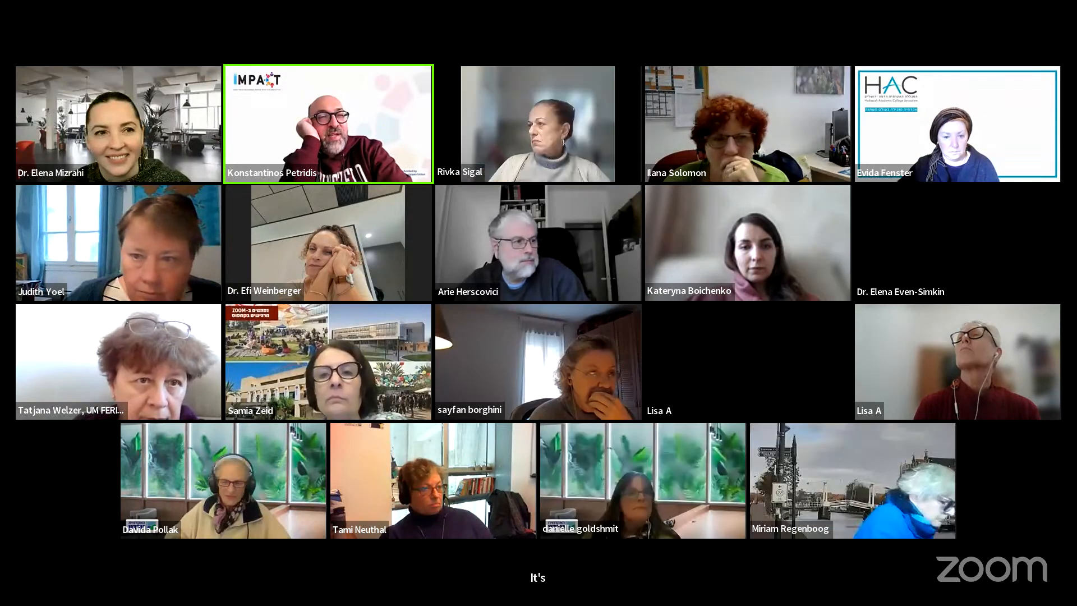
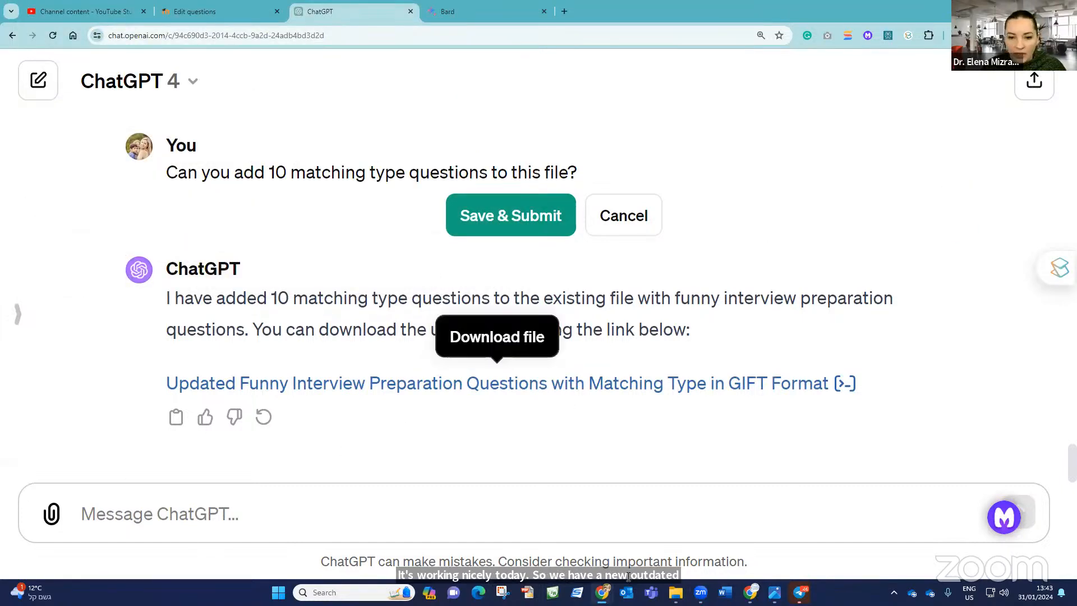
Open funny_interview_preparation_questions (1).gift from the 2-BASIC folder and go to the matching questions at its end.
{"action": "left_click", "coordinate": [675, 592]}
{"action": "double_click", "coordinate": [603, 252]}
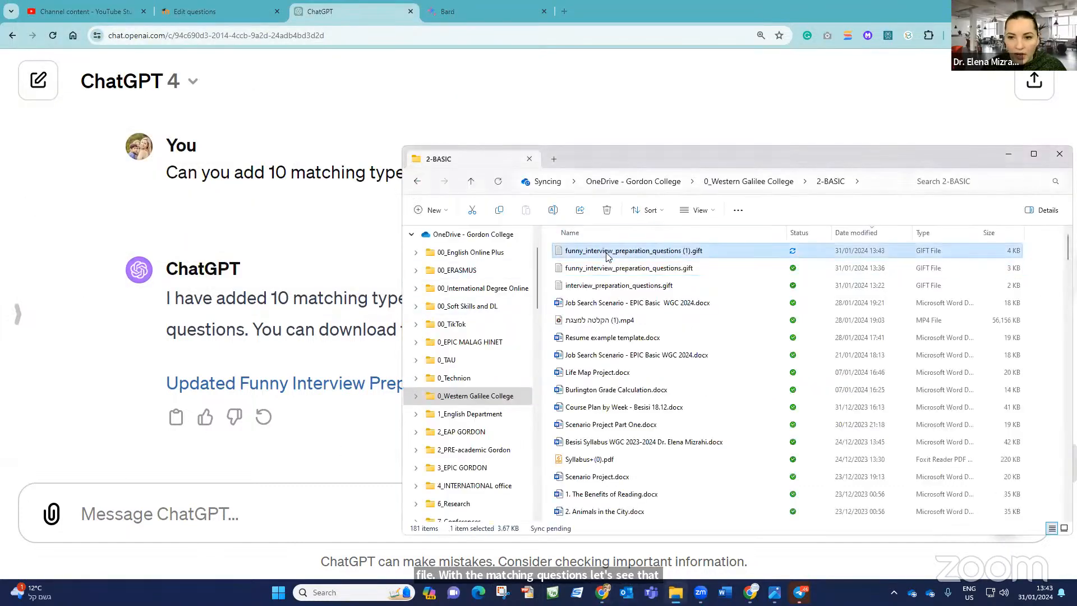
{"action": "scroll", "coordinate": [145, 359], "scroll_direction": "down", "scroll_amount": 15}
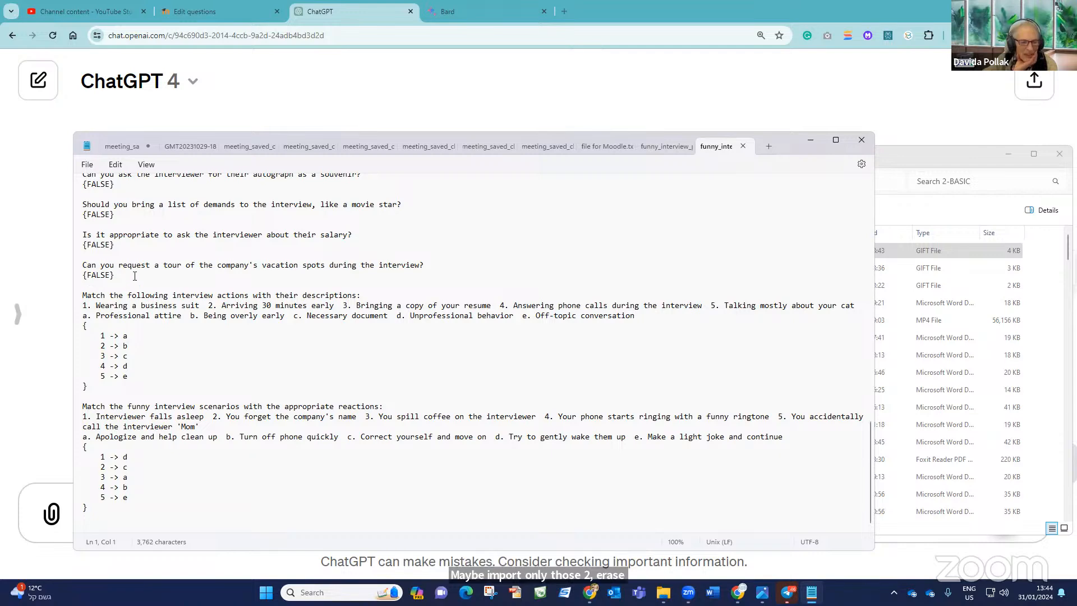
Delete all questions before the two matching questions in the GIFT file and save it.
{"action": "left_click_drag", "start_coordinate": [133, 275], "coordinate": [68, 125]}
{"action": "key", "text": "Delete"}
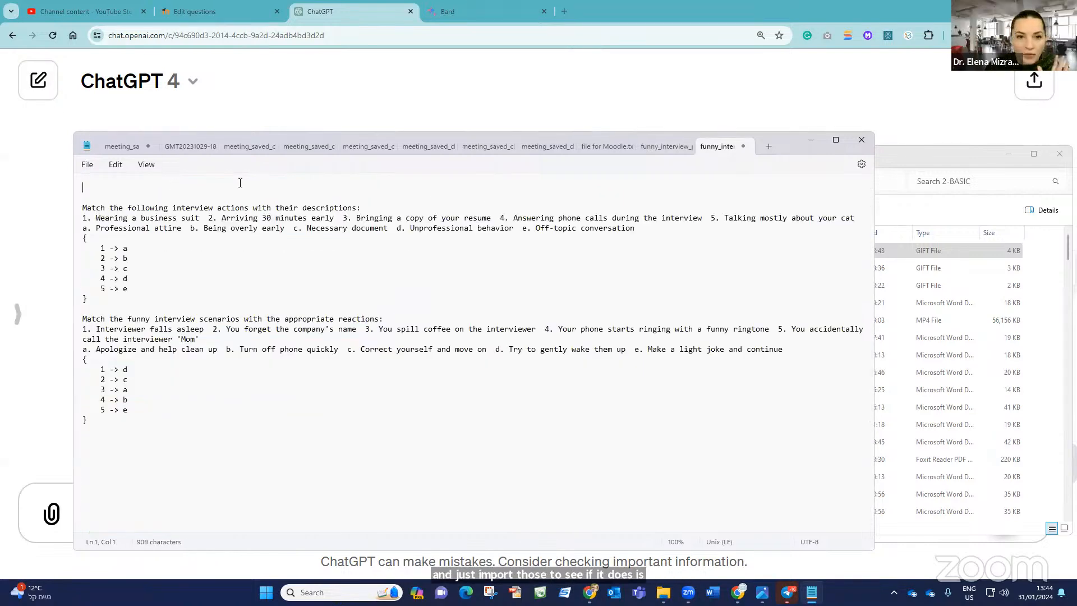
{"action": "left_click", "coordinate": [89, 165]}
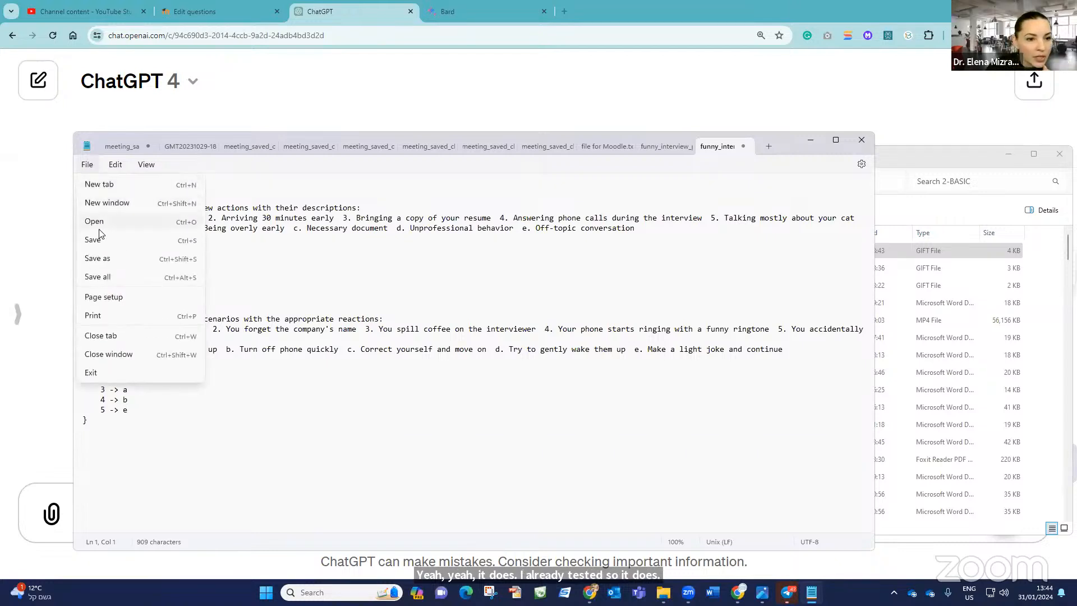
{"action": "left_click", "coordinate": [97, 246]}
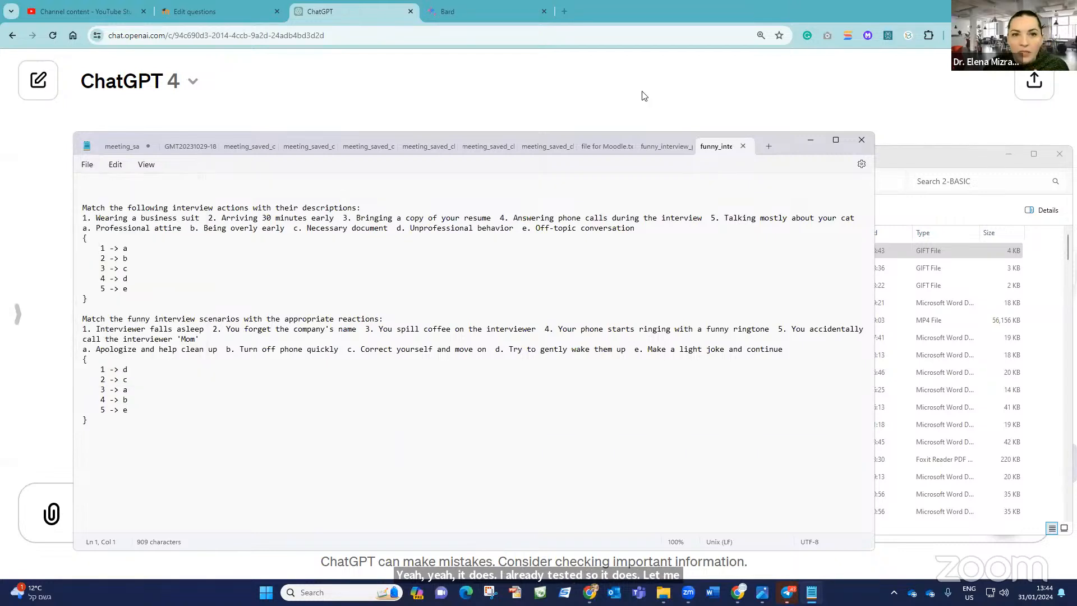
Switch to Moodle and open the question import page from the Funny General Questions category.
{"action": "left_click", "coordinate": [215, 10]}
{"action": "scroll", "coordinate": [247, 325], "scroll_direction": "up", "scroll_amount": 5}
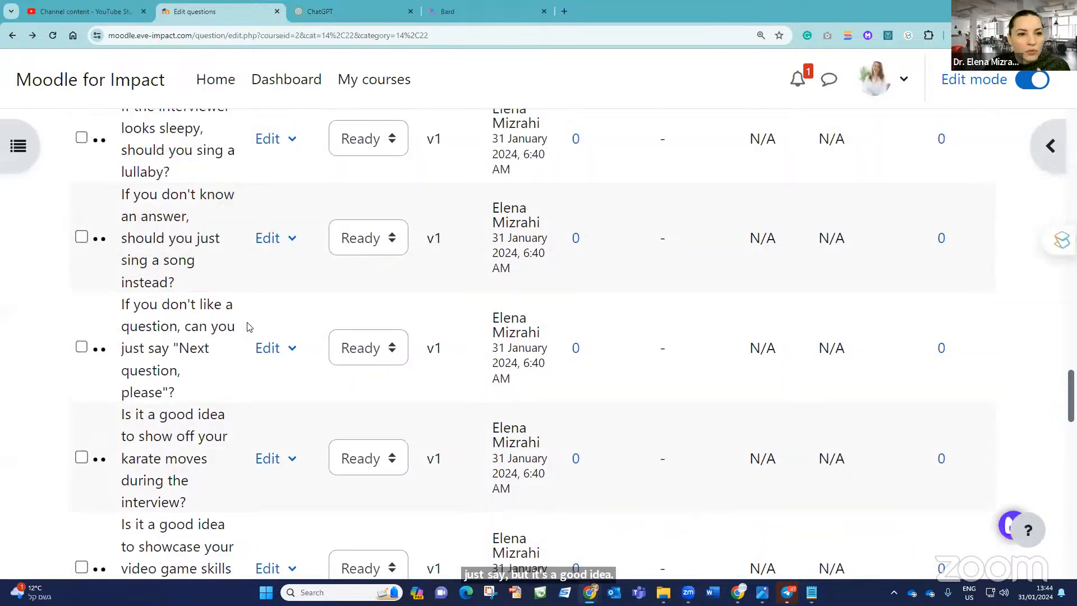
{"action": "scroll", "coordinate": [236, 325], "scroll_direction": "up", "scroll_amount": 15}
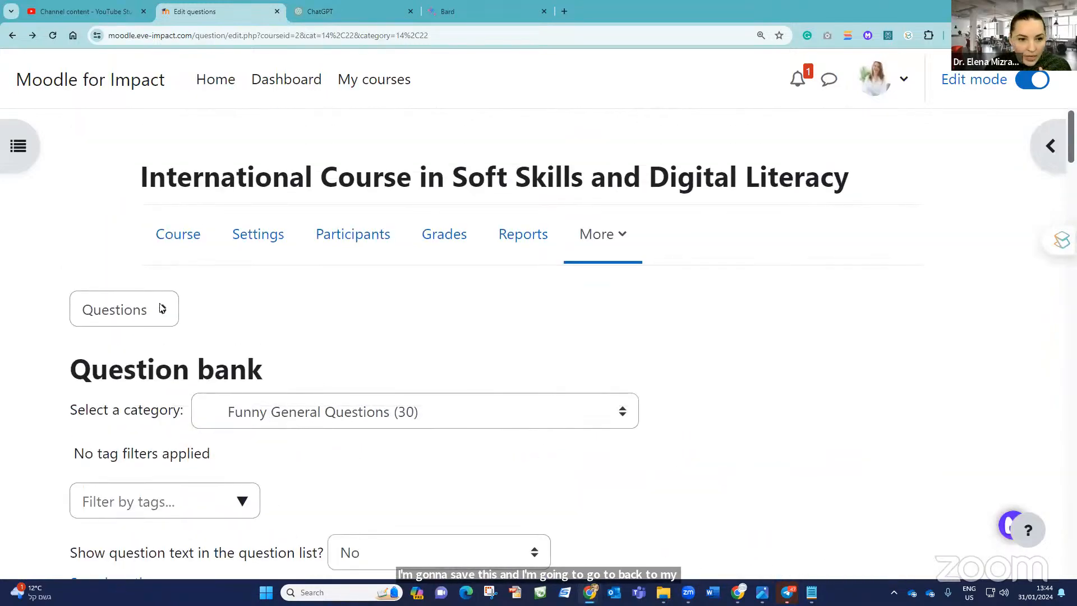
{"action": "left_click", "coordinate": [153, 320]}
{"action": "left_click", "coordinate": [121, 378]}
{"action": "scroll", "coordinate": [525, 351], "scroll_direction": "down", "scroll_amount": 8}
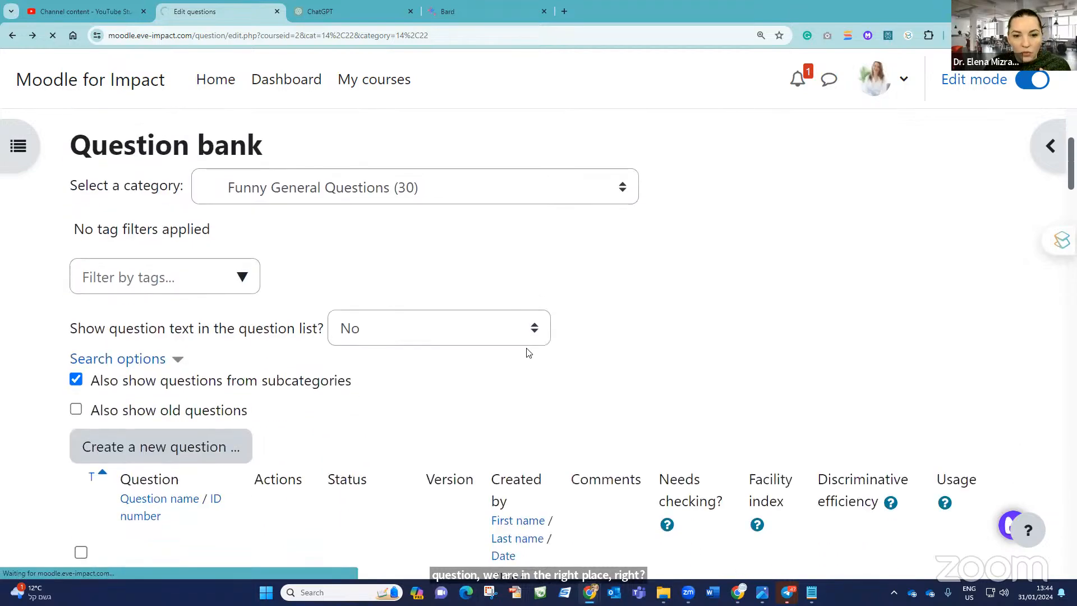
{"action": "scroll", "coordinate": [393, 359], "scroll_direction": "up", "scroll_amount": 9}
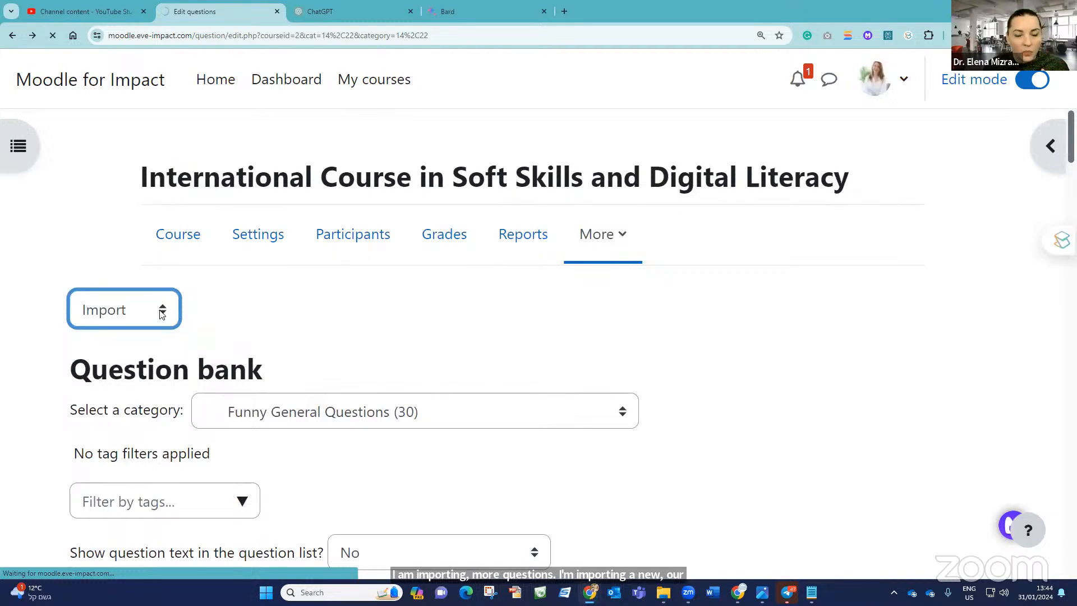
Import funny_interview_preparation_questions (1).gift in GIFT format and continue to the question bank.
{"action": "scroll", "coordinate": [491, 404], "scroll_direction": "down", "scroll_amount": 5}
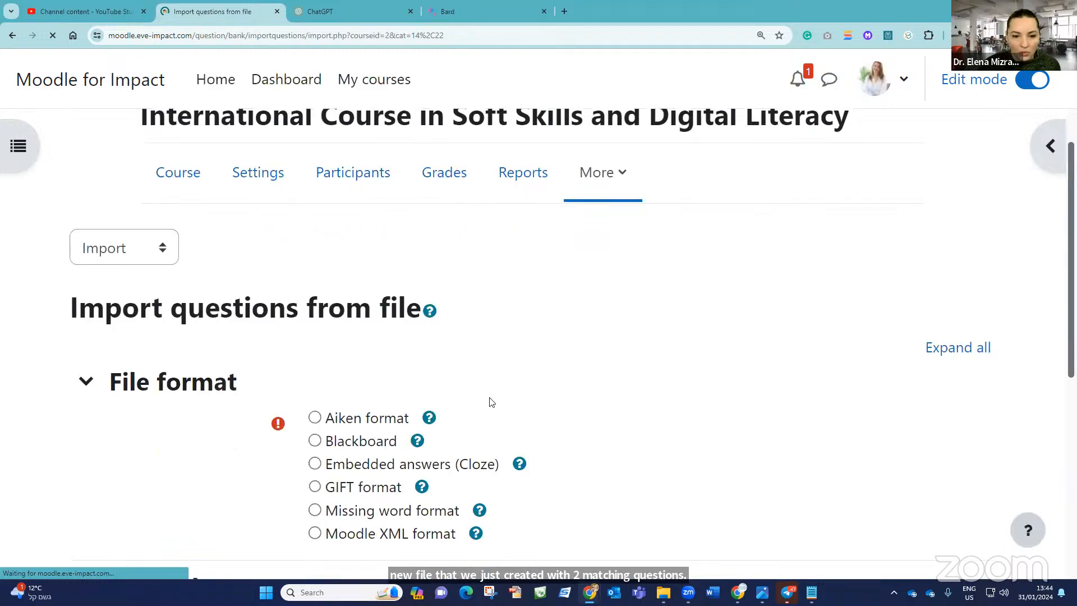
{"action": "left_click", "coordinate": [315, 268]}
{"action": "scroll", "coordinate": [469, 389], "scroll_direction": "down", "scroll_amount": 4}
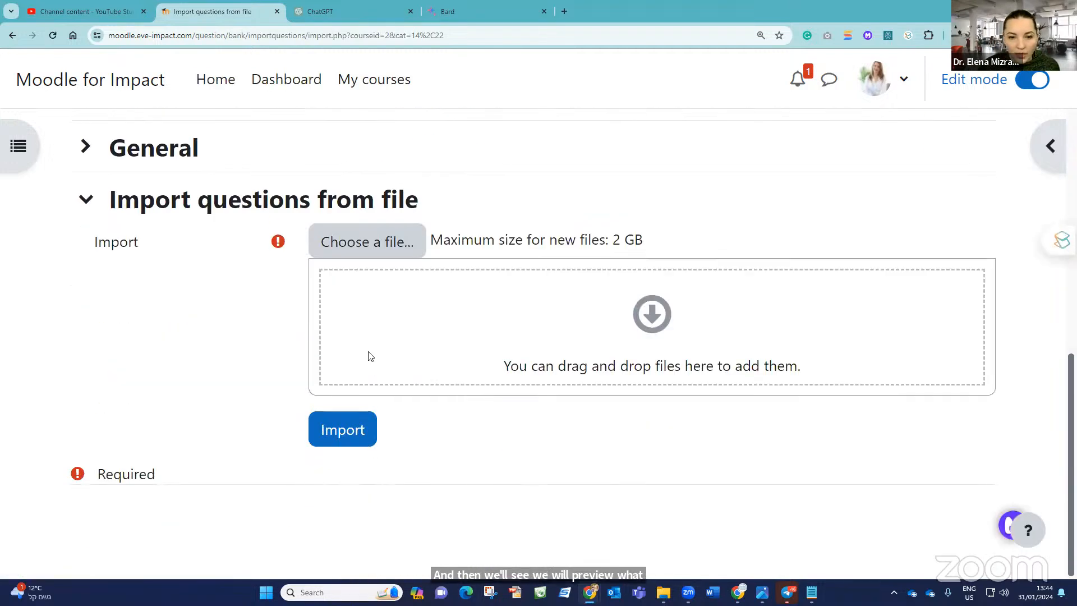
{"action": "mouse_move", "coordinate": [664, 593]}
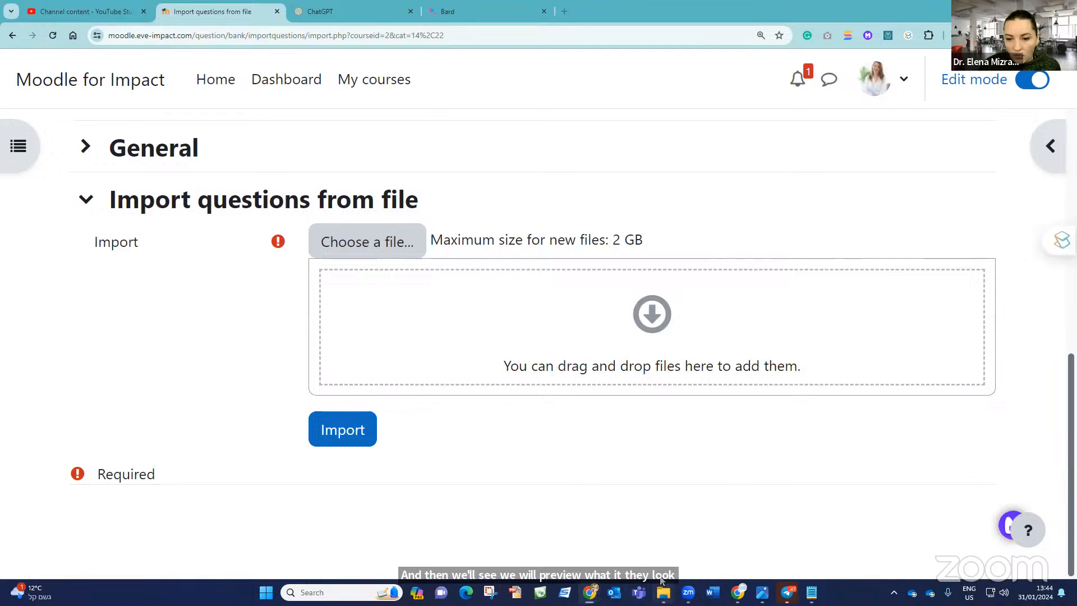
{"action": "left_click", "coordinate": [682, 553]}
{"action": "left_click_drag", "start_coordinate": [571, 252], "coordinate": [350, 337]}
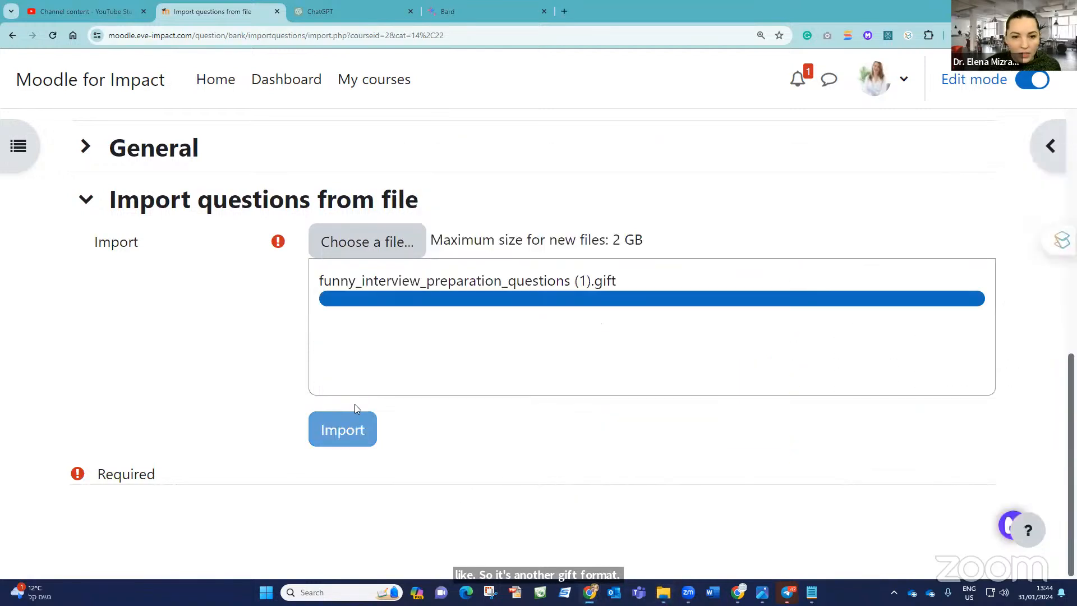
{"action": "left_click", "coordinate": [350, 432]}
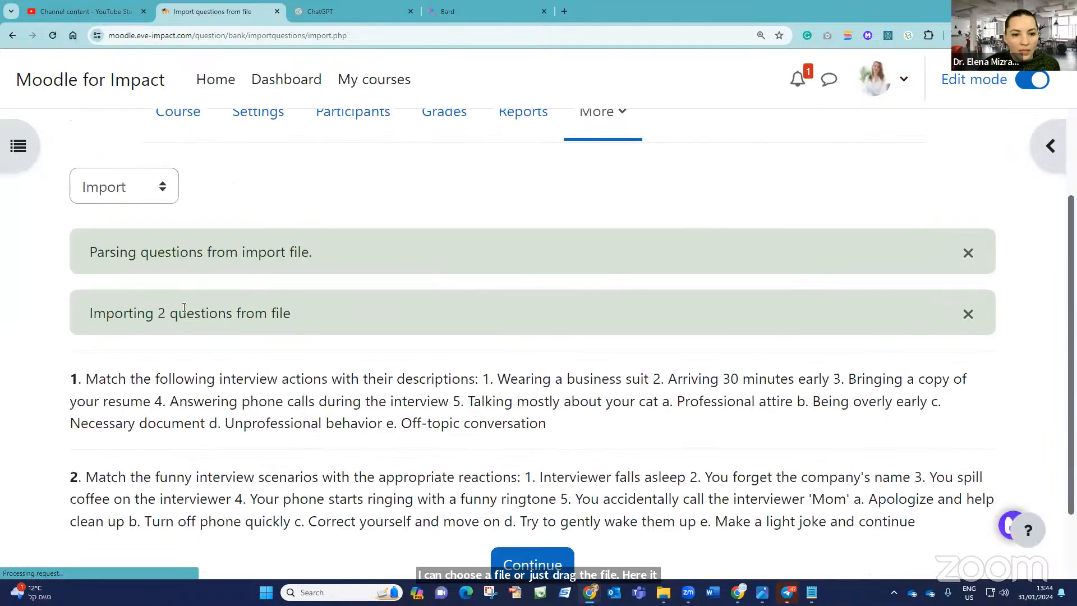
{"action": "scroll", "coordinate": [231, 313], "scroll_direction": "down", "scroll_amount": 2}
{"action": "left_click", "coordinate": [528, 477]}
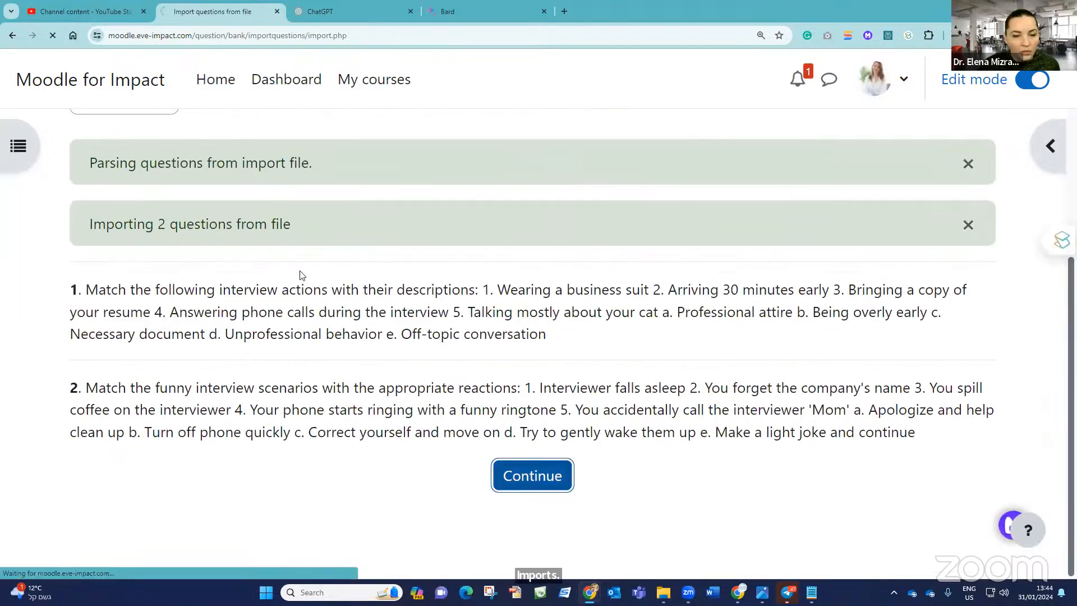
Find the imported question about matching interview actions with their descriptions and preview it.
{"action": "scroll", "coordinate": [330, 407], "scroll_direction": "down", "scroll_amount": 15}
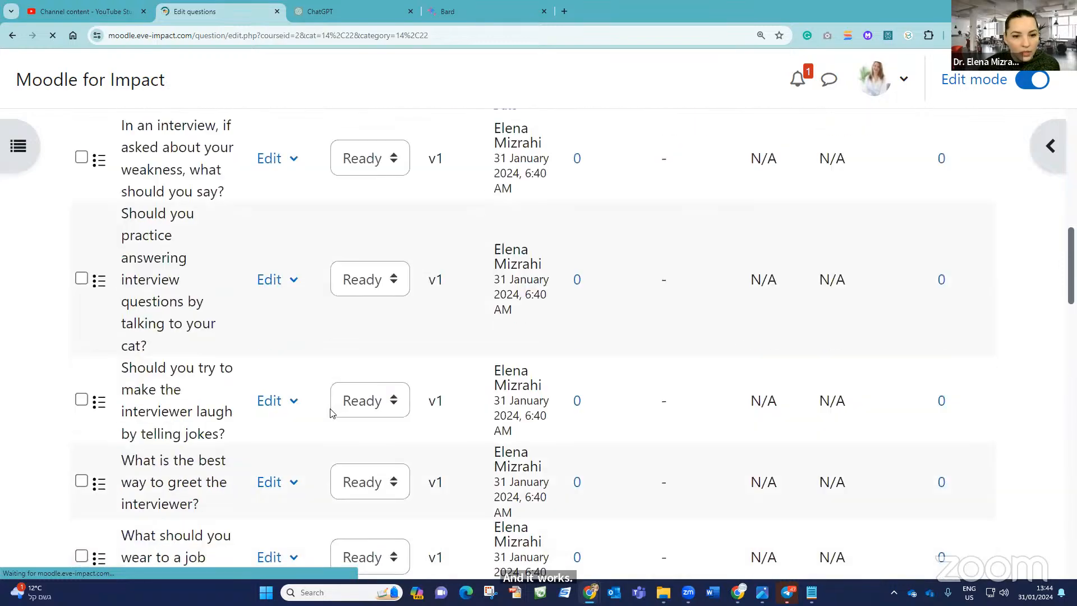
{"action": "scroll", "coordinate": [323, 420], "scroll_direction": "down", "scroll_amount": 15}
{"action": "scroll", "coordinate": [291, 423], "scroll_direction": "up", "scroll_amount": 11}
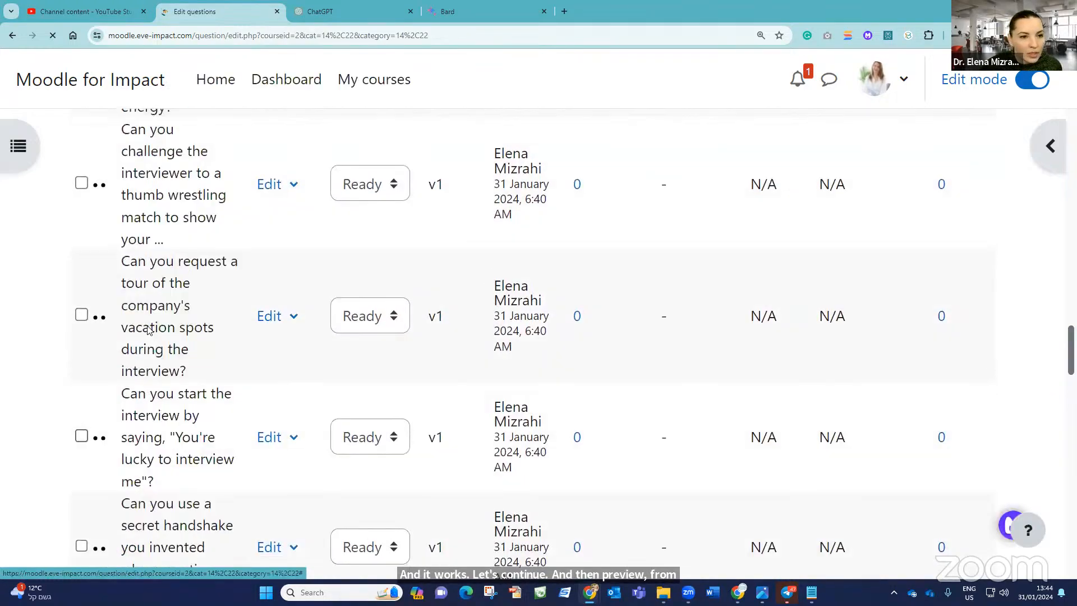
{"action": "scroll", "coordinate": [114, 301], "scroll_direction": "up", "scroll_amount": 4}
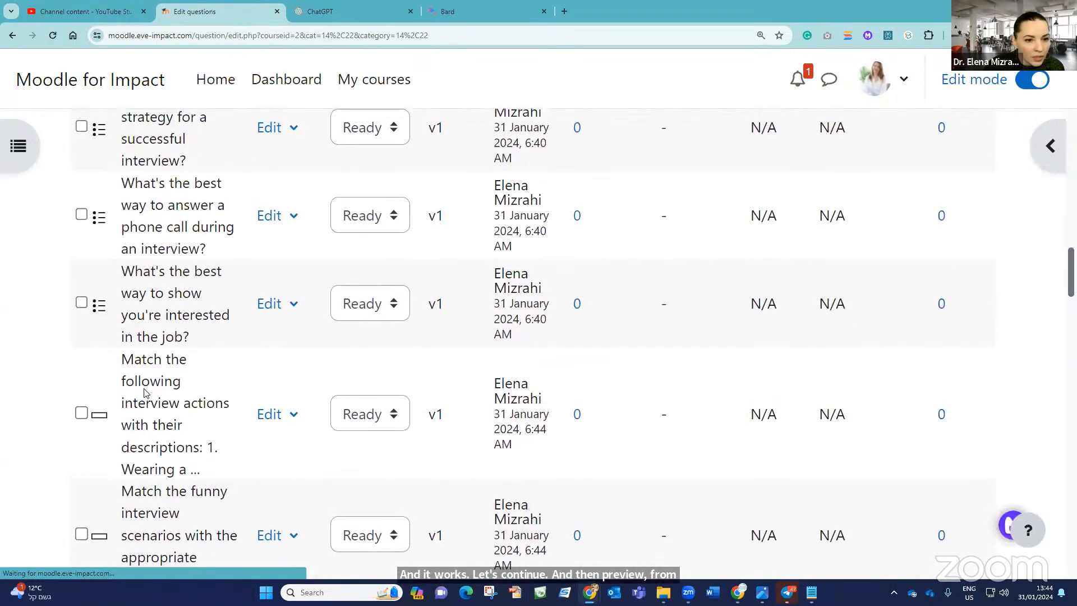
{"action": "left_click", "coordinate": [275, 417]}
{"action": "scroll", "coordinate": [157, 466], "scroll_direction": "down", "scroll_amount": 2}
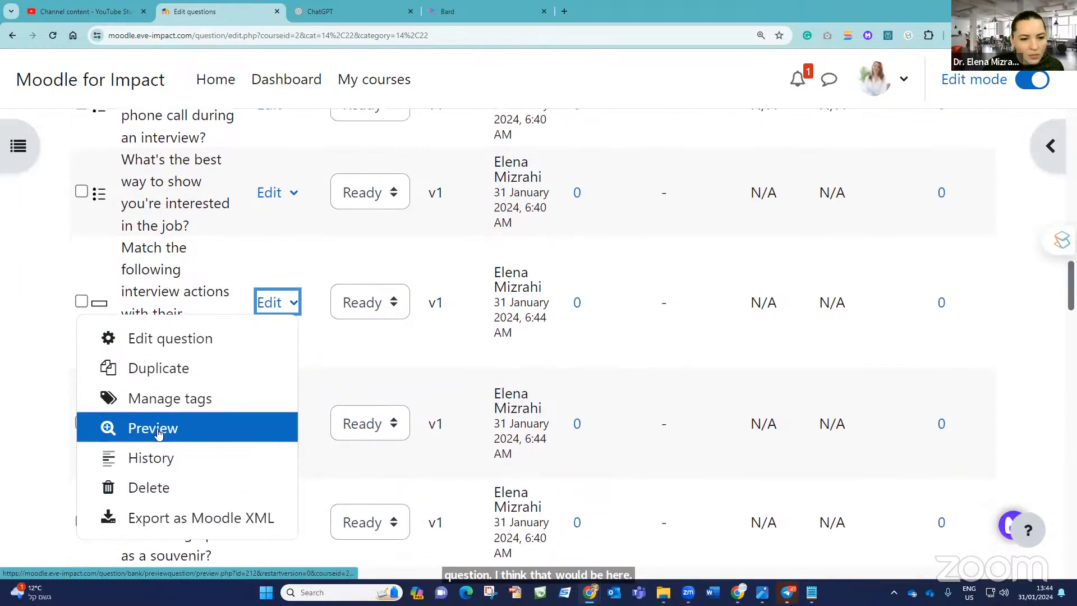
{"action": "left_click", "coordinate": [157, 425]}
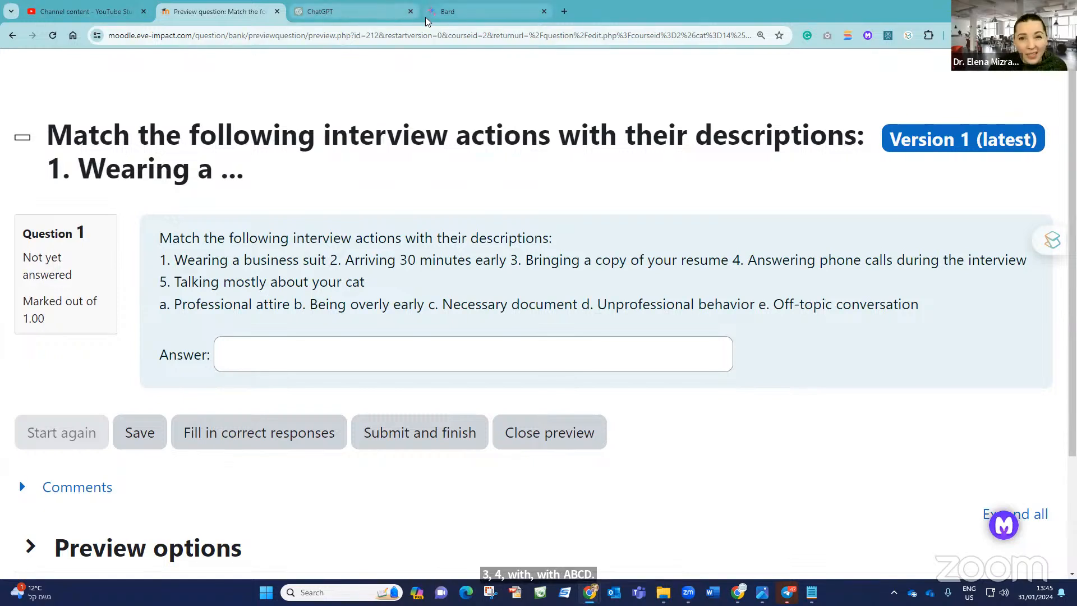
Switch to the GIFT file in Notepad and examine the answer syntax of both matching questions.
{"action": "left_click", "coordinate": [812, 592]}
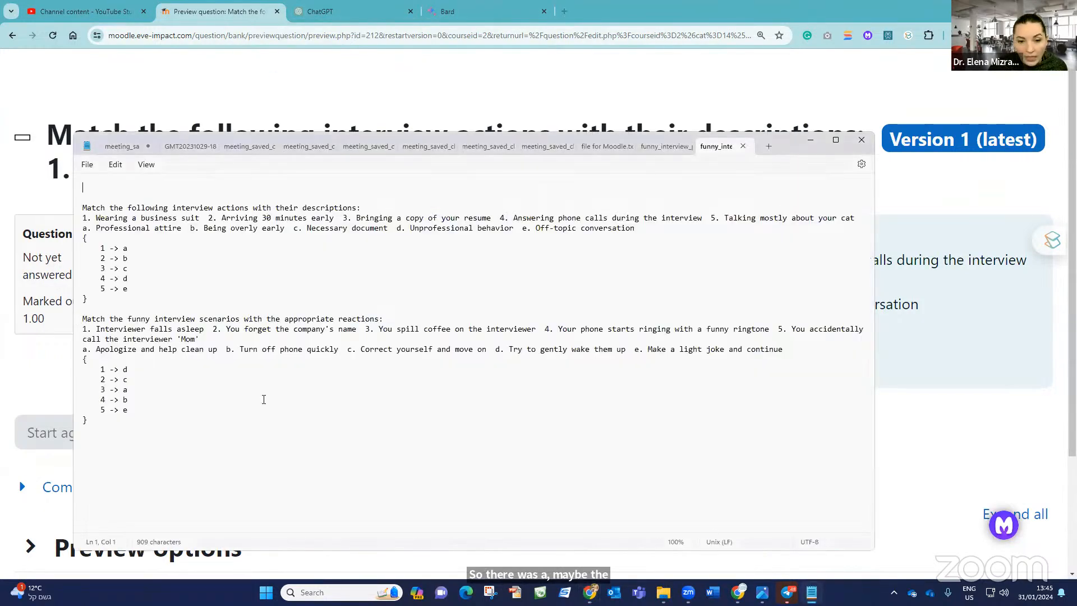
{"action": "left_click_drag", "start_coordinate": [82, 362], "coordinate": [122, 393]}
{"action": "left_click", "coordinate": [97, 369]}
{"action": "left_click", "coordinate": [118, 237]}
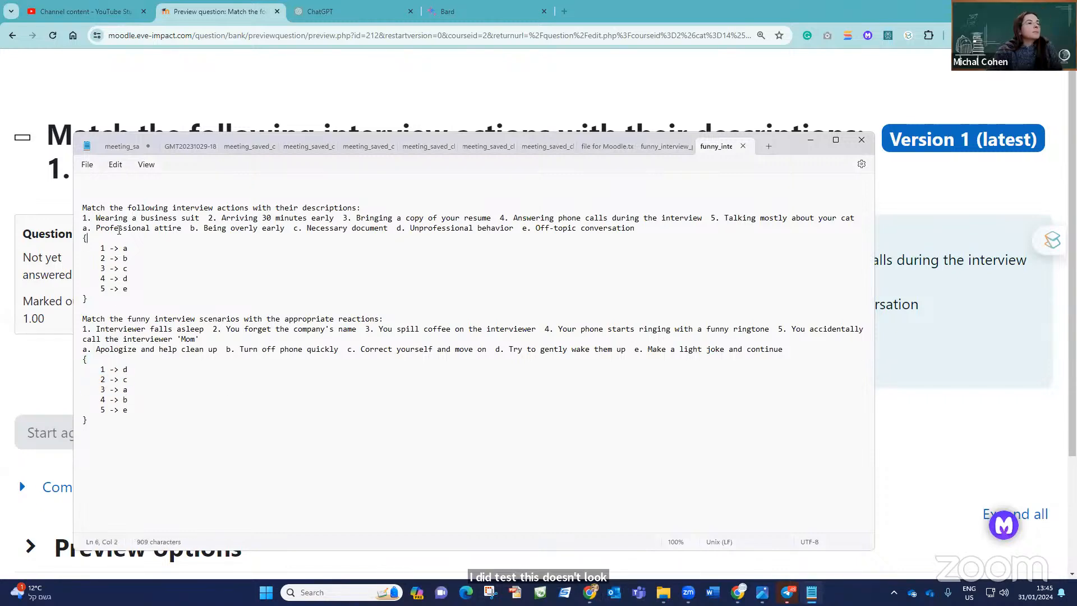
{"action": "left_click", "coordinate": [93, 208]}
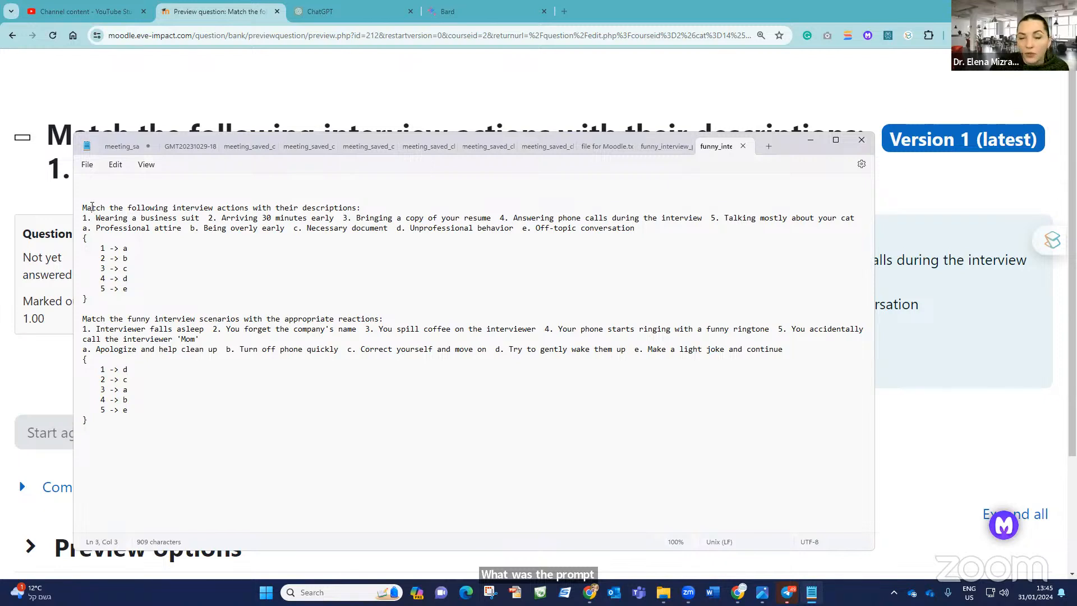
{"action": "left_click_drag", "start_coordinate": [99, 248], "coordinate": [135, 290]}
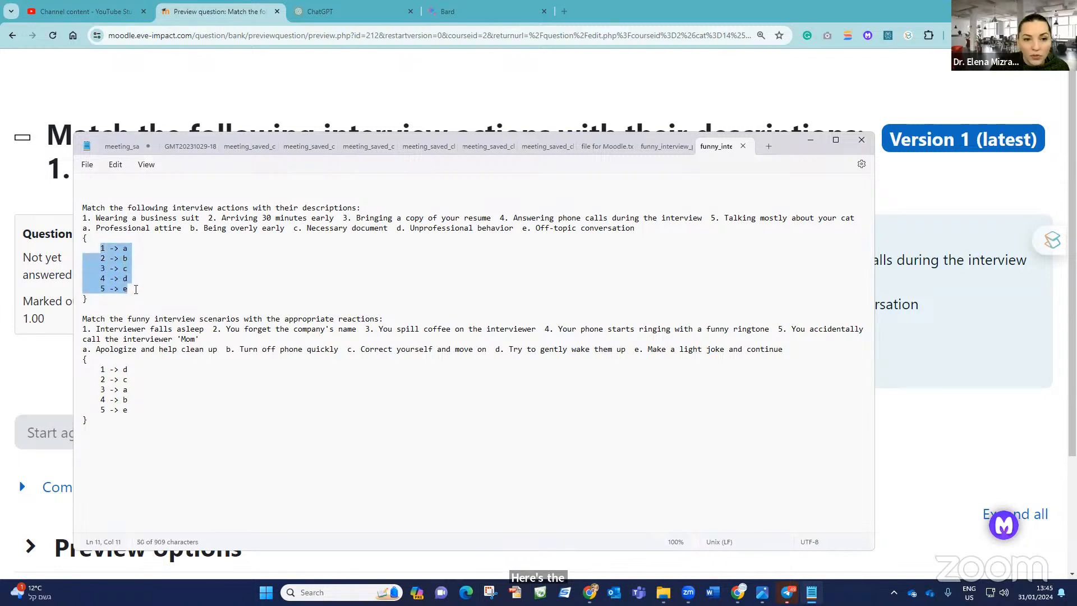
{"action": "left_click_drag", "start_coordinate": [92, 248], "coordinate": [141, 283]}
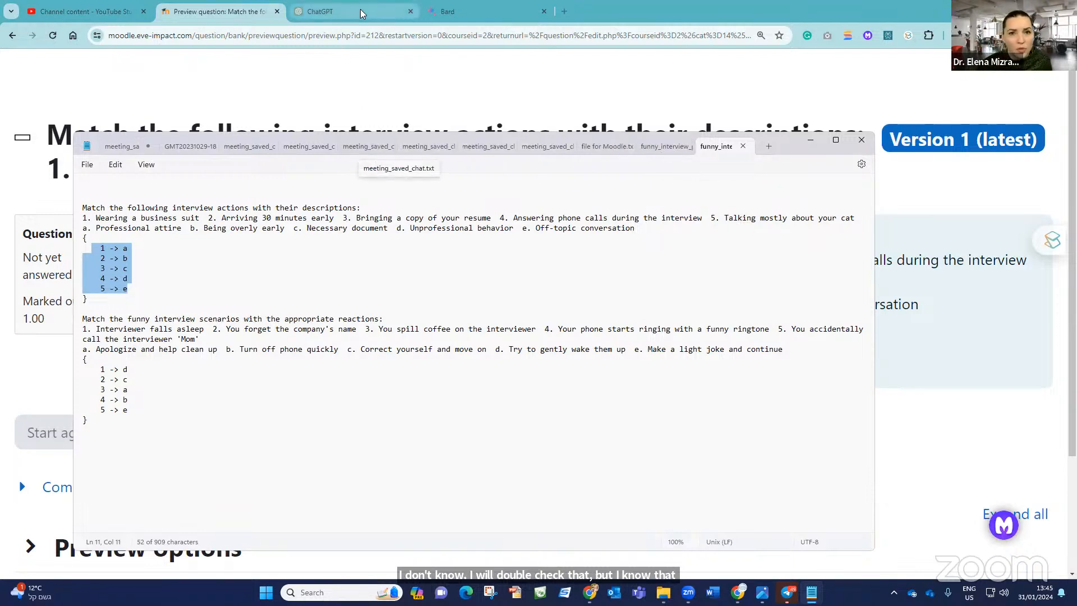
{"action": "mouse_move", "coordinate": [342, 8]}
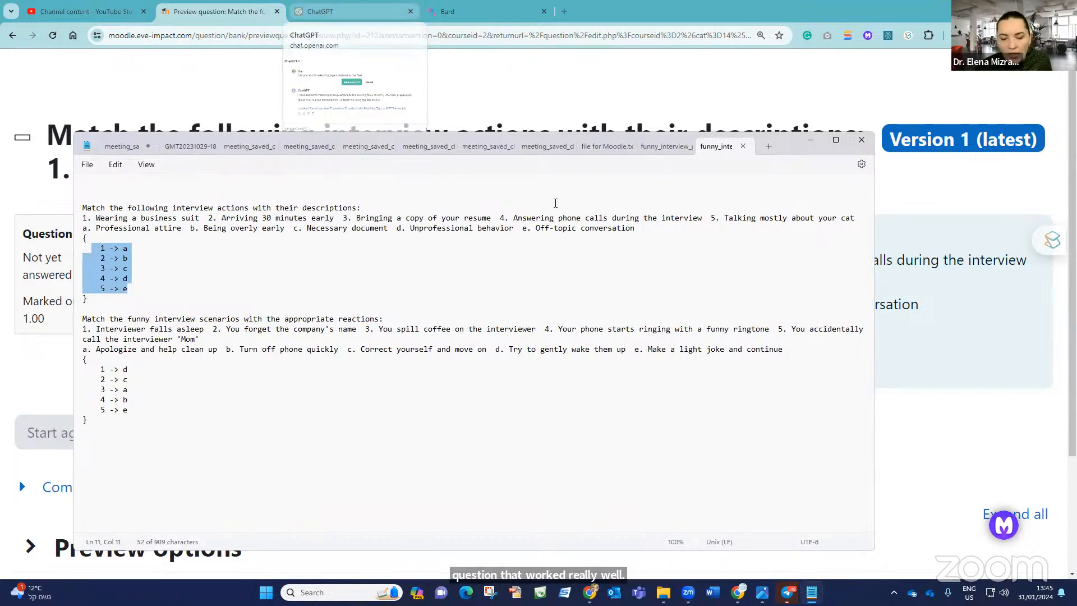
Switch to the Google Docs prompt document and look through the prompts for the three quiz use cases.
{"action": "left_click", "coordinate": [739, 592]}
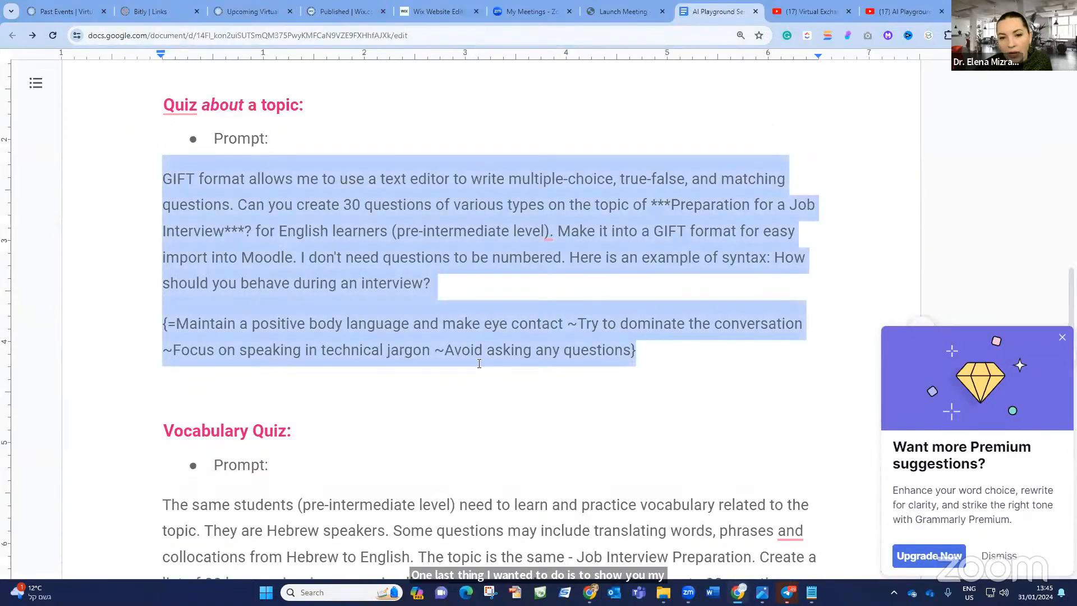
{"action": "scroll", "coordinate": [232, 199], "scroll_direction": "down", "scroll_amount": 4}
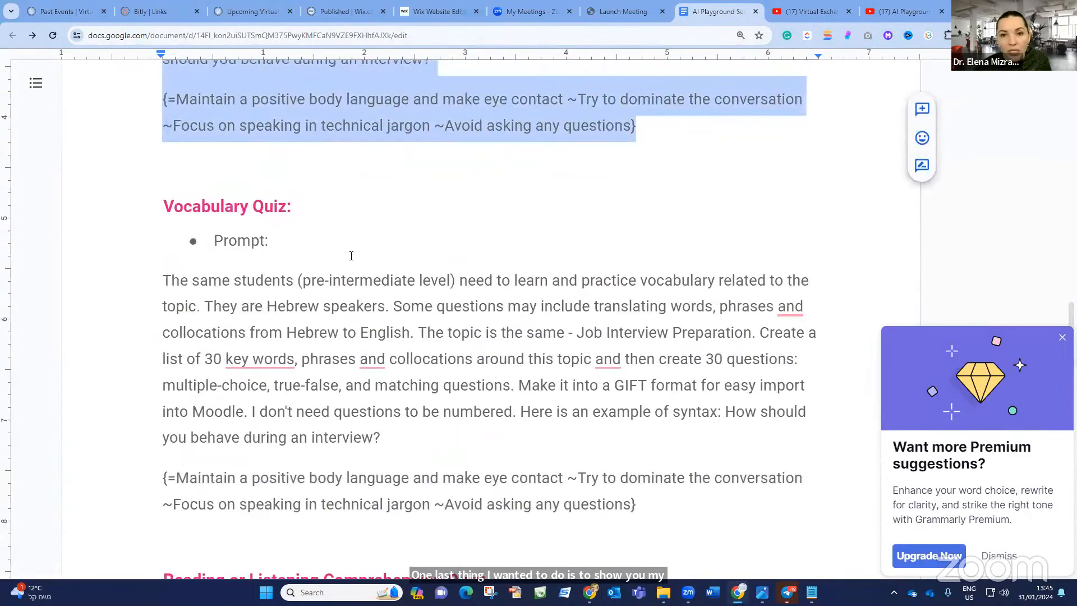
{"action": "scroll", "coordinate": [351, 255], "scroll_direction": "up", "scroll_amount": 6}
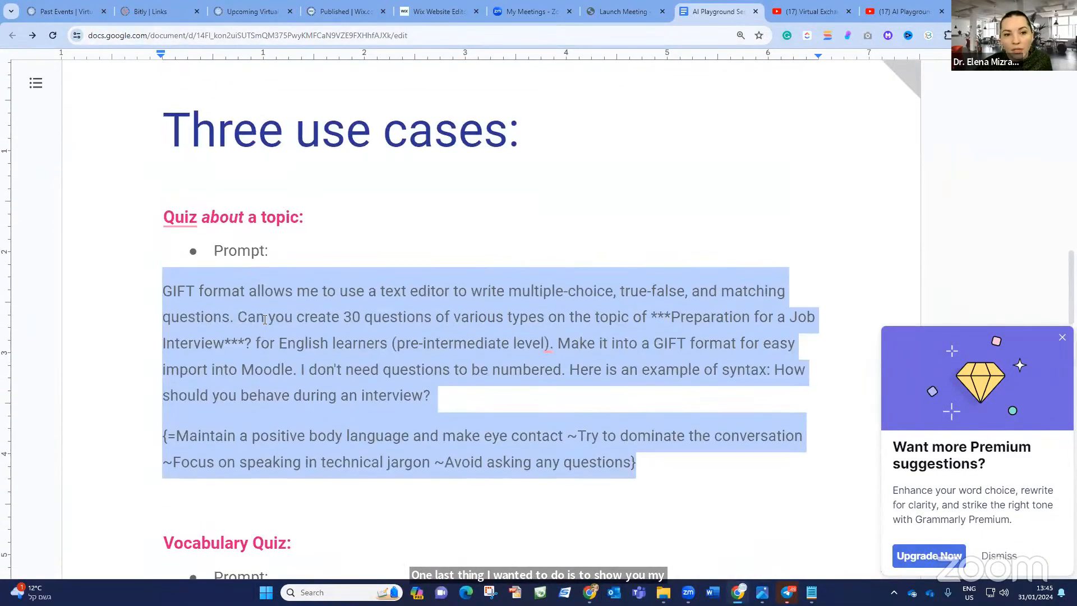
{"action": "scroll", "coordinate": [267, 254], "scroll_direction": "down", "scroll_amount": 15}
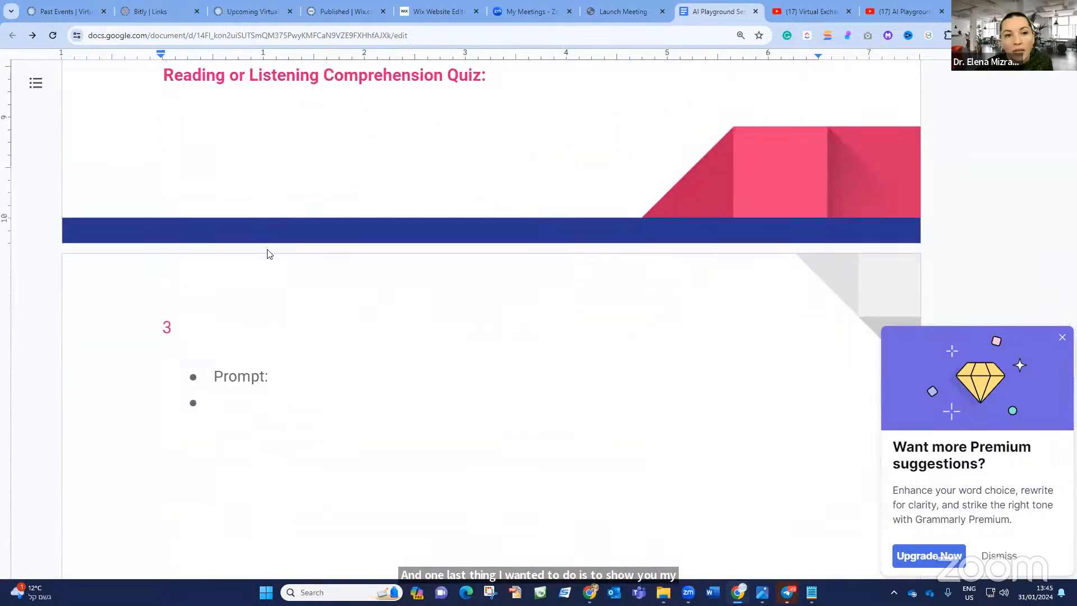
{"action": "scroll", "coordinate": [267, 255], "scroll_direction": "up", "scroll_amount": 3}
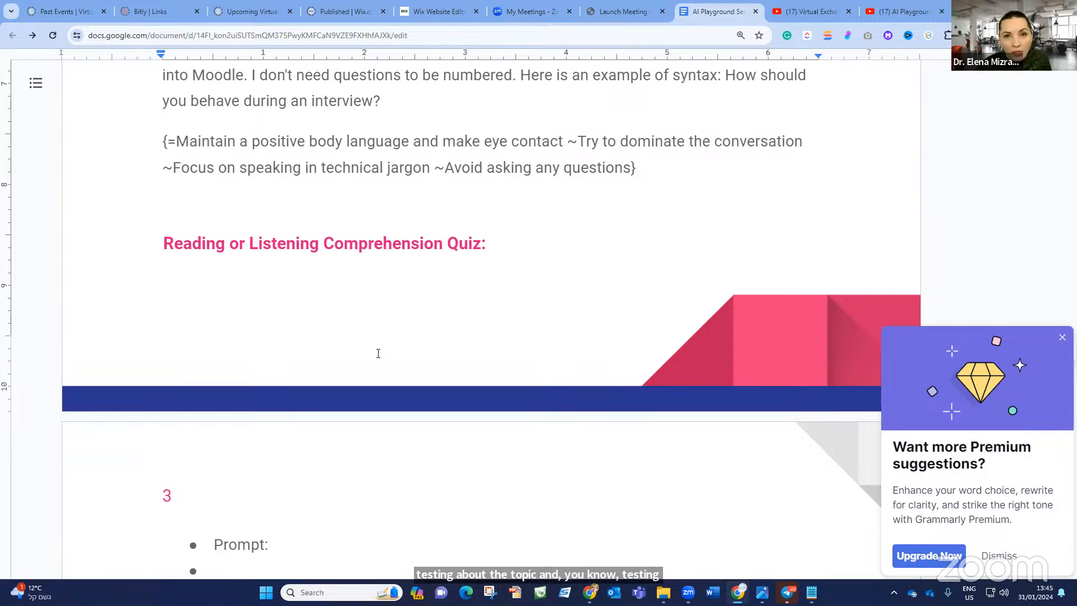
Examine the Vocabulary Quiz prompt, including the student level, Hebrew-to-English translation, key word list and question type requirements.
{"action": "scroll", "coordinate": [387, 392], "scroll_direction": "up", "scroll_amount": 4}
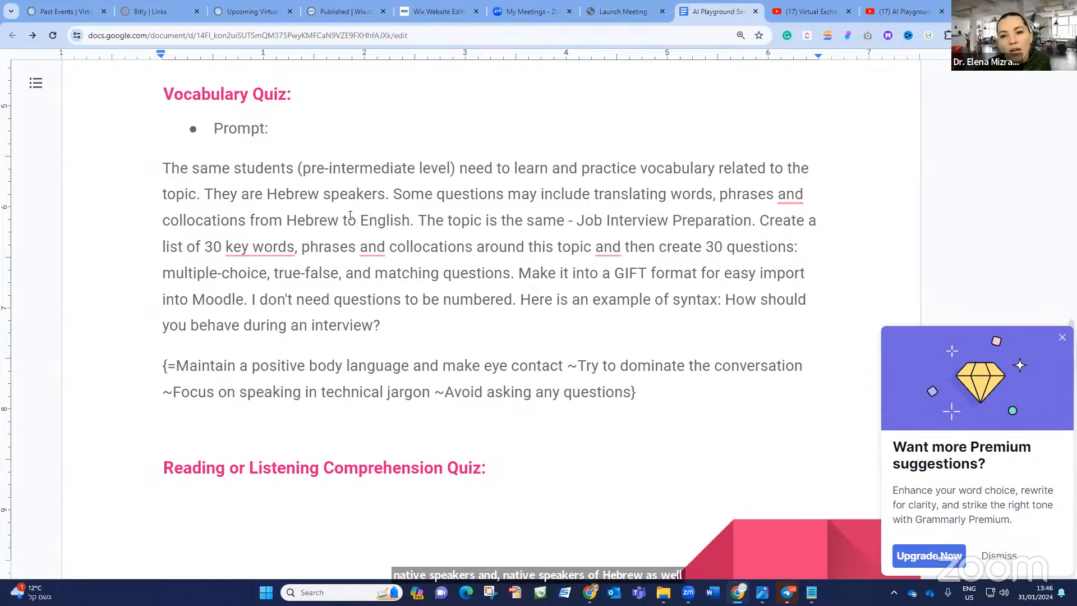
{"action": "left_click_drag", "start_coordinate": [287, 220], "coordinate": [341, 219]}
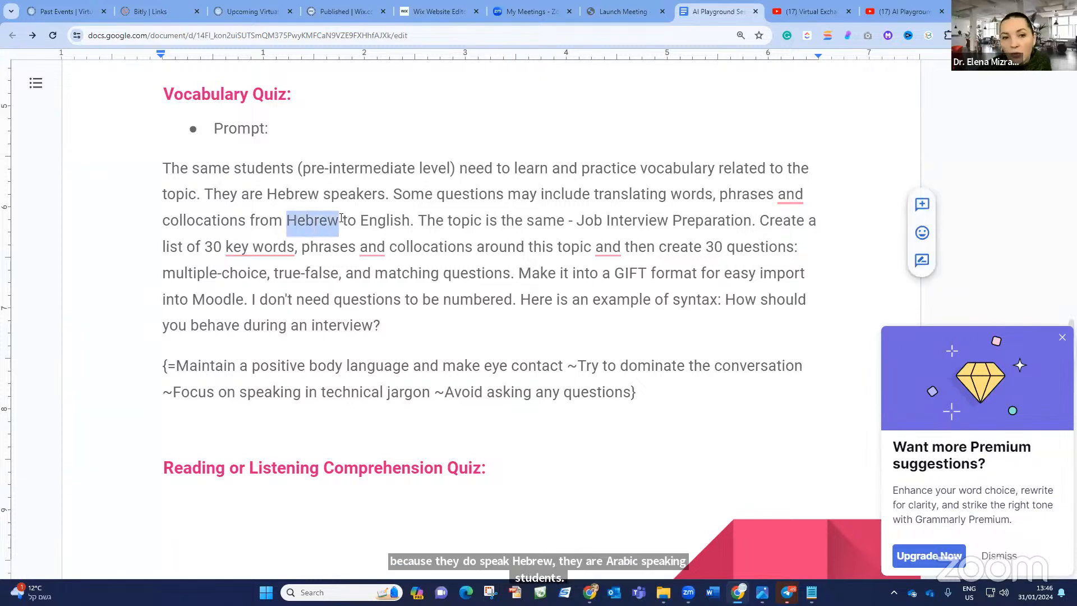
{"action": "left_click_drag", "start_coordinate": [162, 168], "coordinate": [433, 206]}
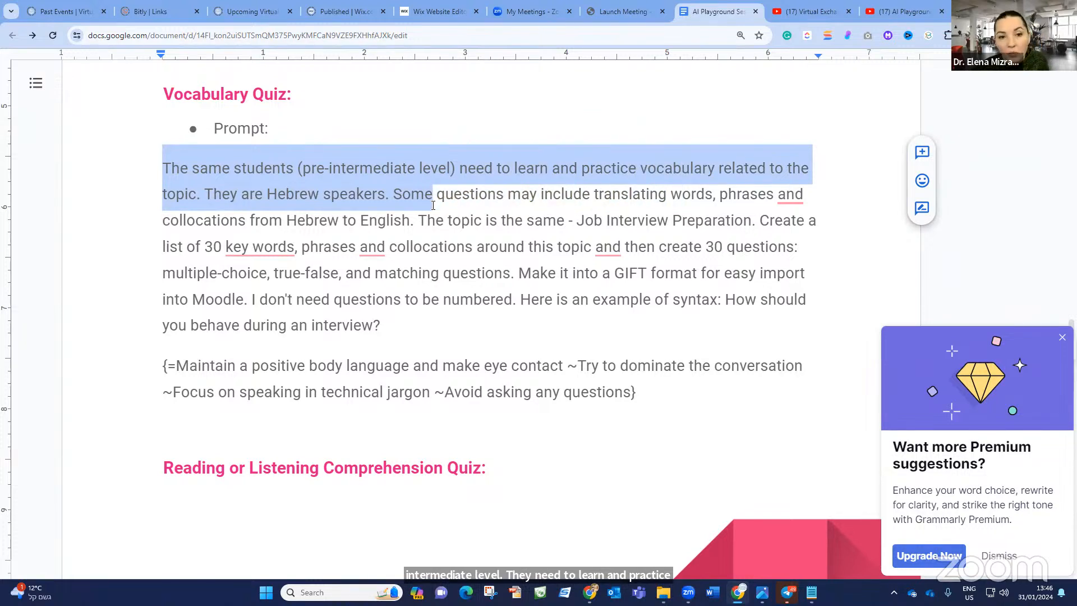
{"action": "left_click_drag", "start_coordinate": [433, 205], "coordinate": [503, 207]}
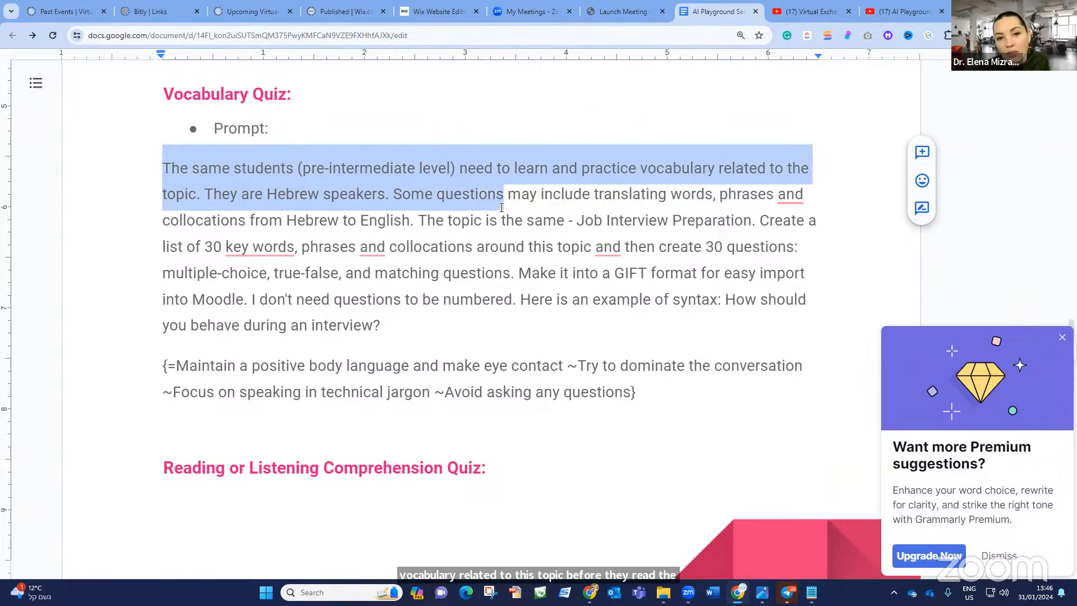
{"action": "left_click", "coordinate": [260, 201]}
{"action": "left_click", "coordinate": [320, 197]}
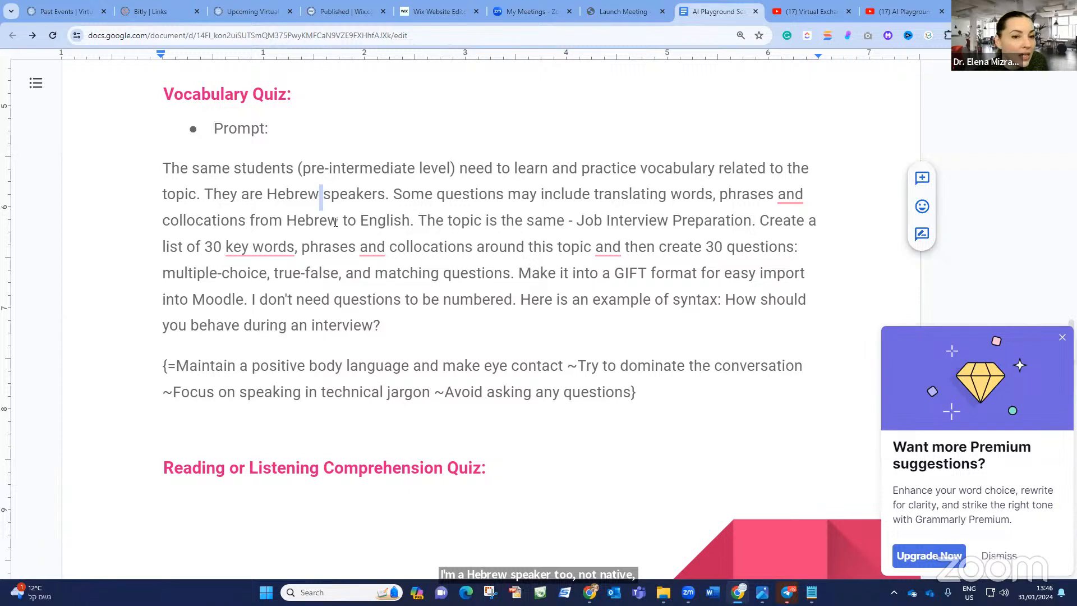
{"action": "mouse_move", "coordinate": [370, 252]}
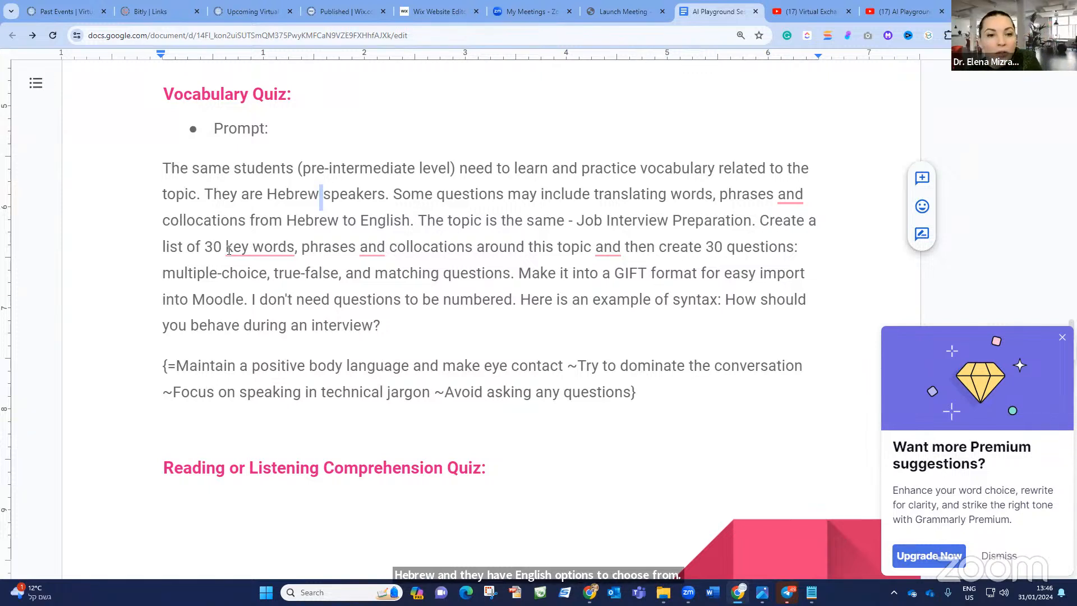
{"action": "mouse_move", "coordinate": [269, 248]}
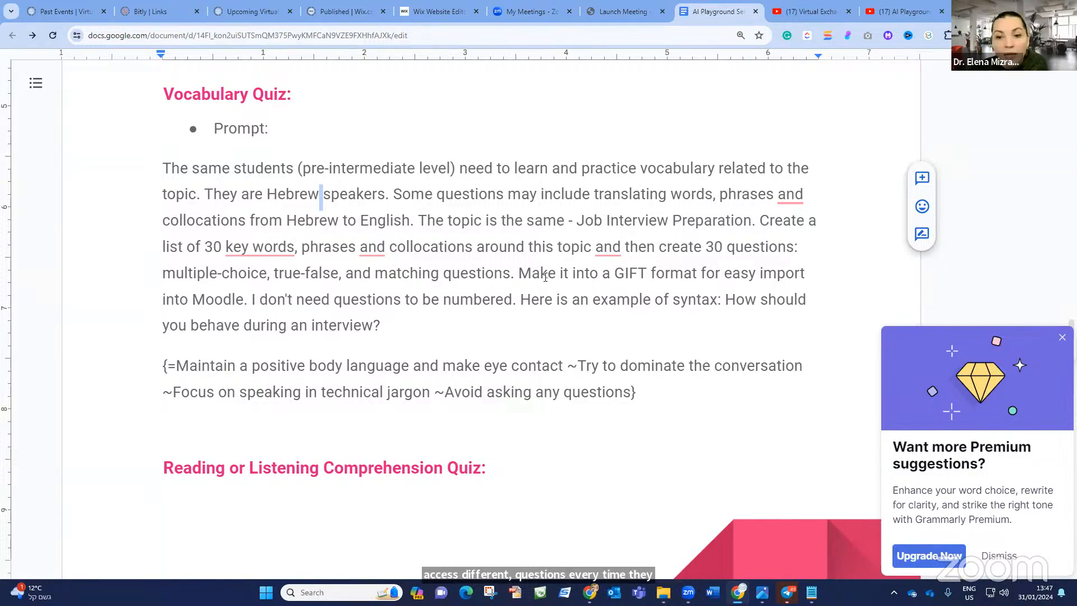
Copy the full Vocabulary Quiz prompt with its GIFT syntax example and submit it in the existing ChatGPT conversation.
{"action": "left_click_drag", "start_coordinate": [671, 387], "coordinate": [82, 171]}
{"action": "key", "text": "ctrl+c"}
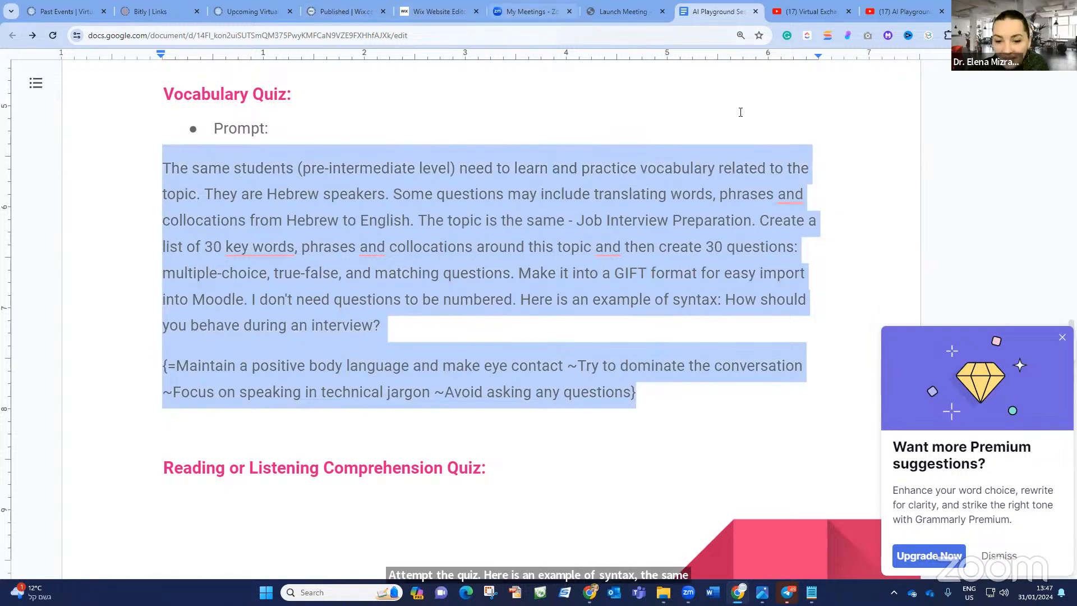
{"action": "left_click", "coordinate": [590, 593]}
{"action": "left_click", "coordinate": [539, 527]}
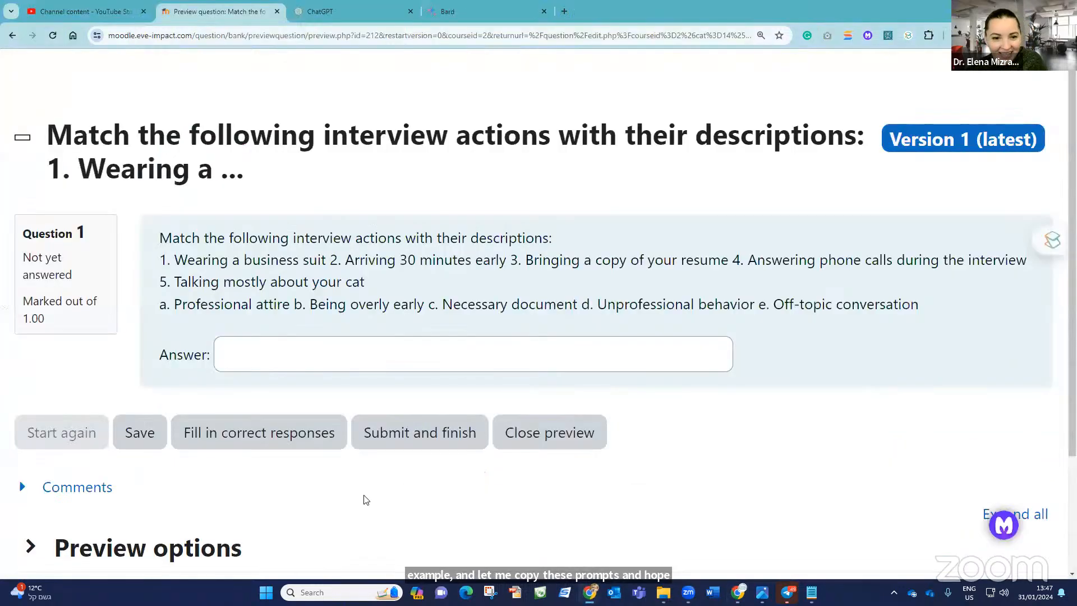
{"action": "left_click", "coordinate": [353, 11]}
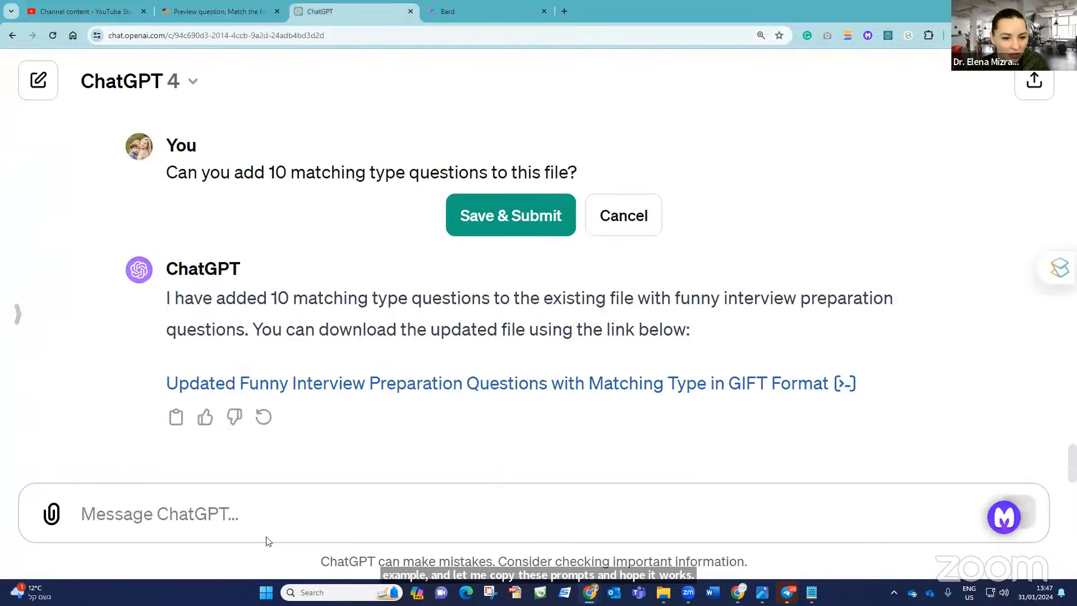
{"action": "left_click", "coordinate": [210, 499]}
{"action": "key", "text": "ctrl+v"}
{"action": "key", "text": "Return"}
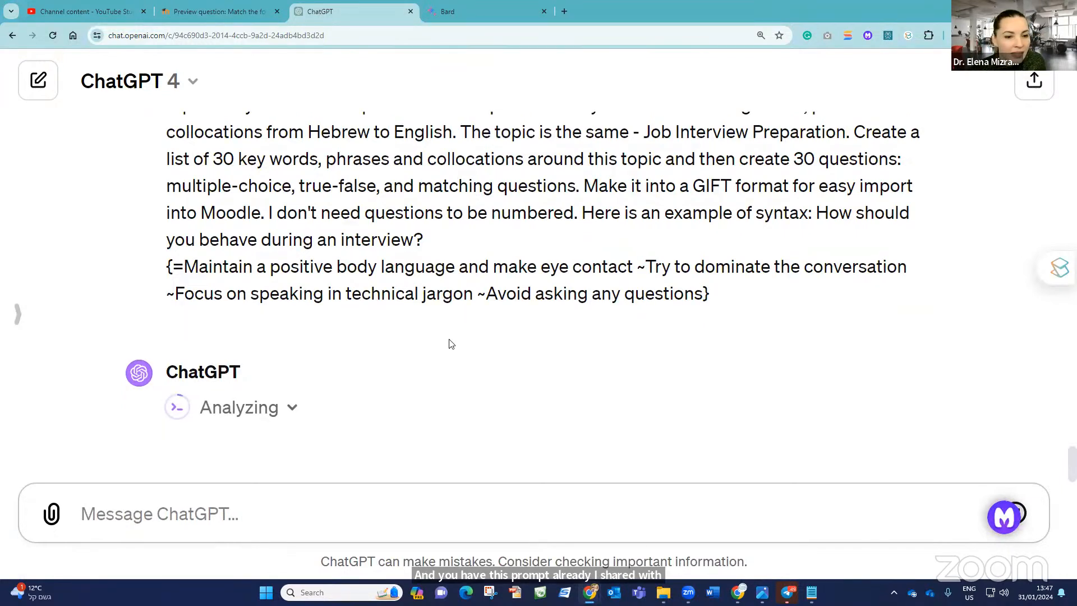
Check the job interview questions in the Bard chat and return to the ChatGPT conversation.
{"action": "left_click", "coordinate": [477, 11]}
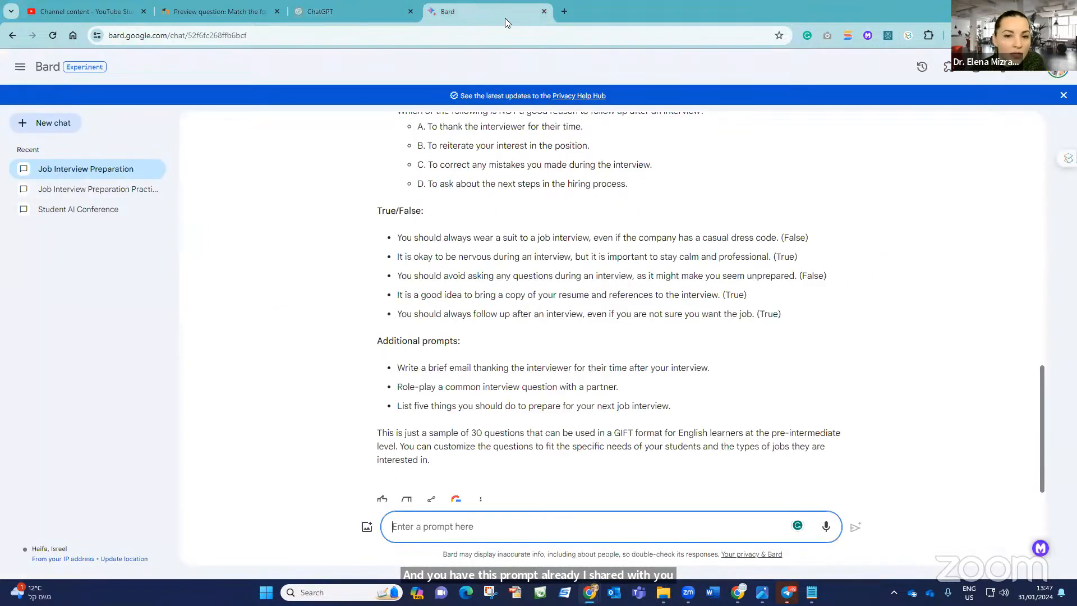
{"action": "scroll", "coordinate": [452, 281], "scroll_direction": "up", "scroll_amount": 5}
{"action": "scroll", "coordinate": [528, 269], "scroll_direction": "down", "scroll_amount": 5}
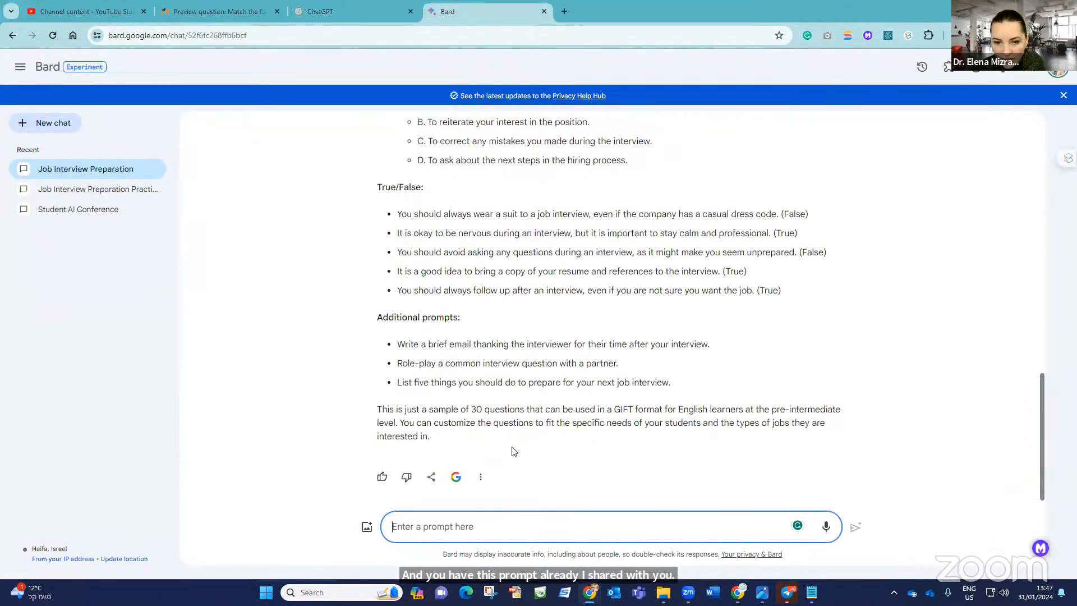
{"action": "left_click", "coordinate": [348, 10]}
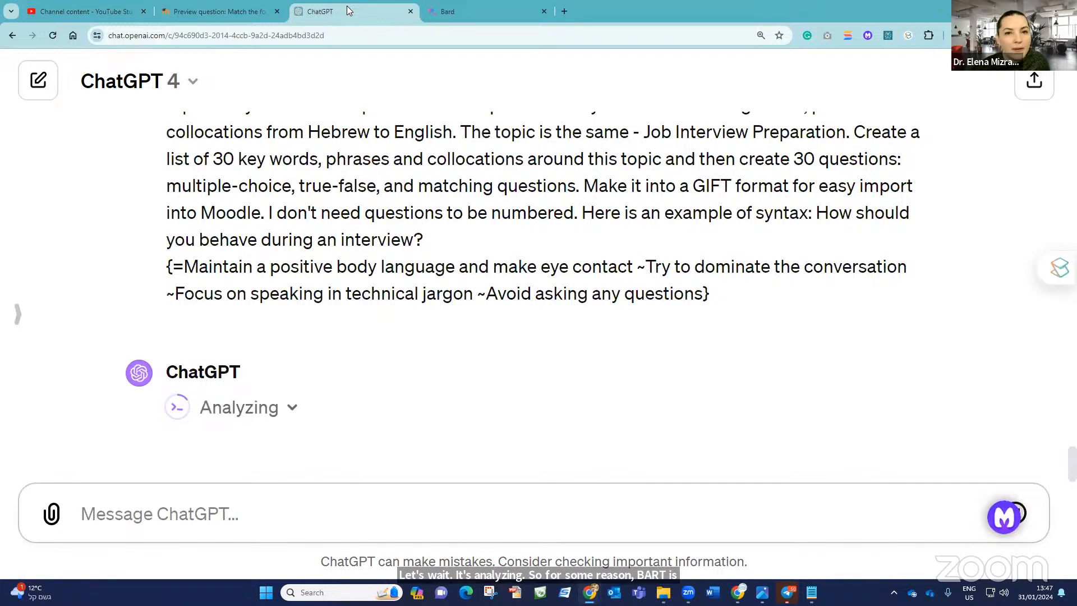
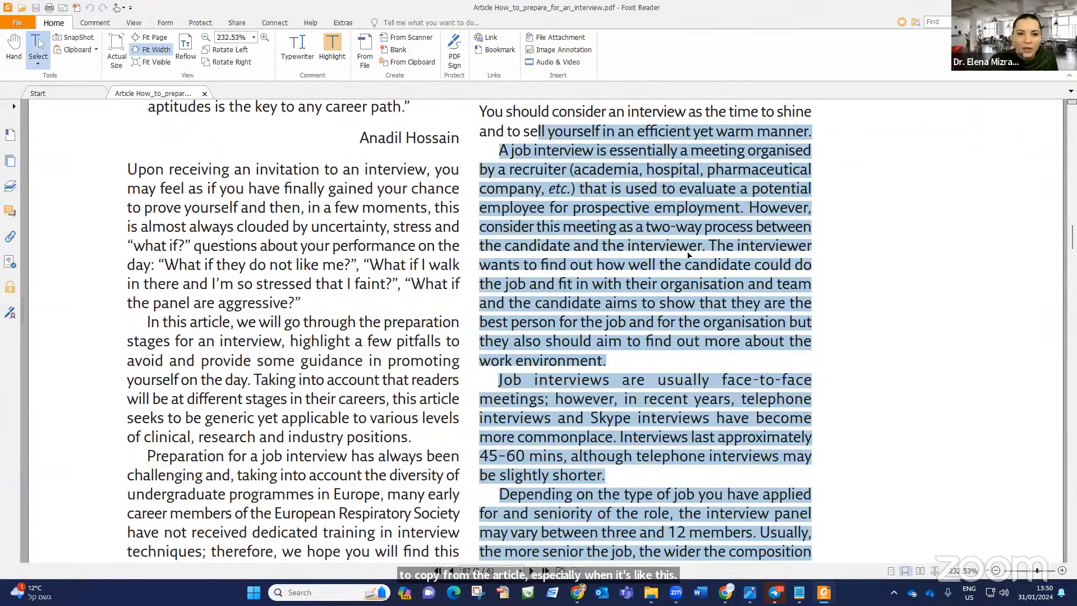
Look through the two-column pages of the interview preparation article in Foxit Reader, back to its cover page.
{"action": "scroll", "coordinate": [733, 230], "scroll_direction": "down", "scroll_amount": 20}
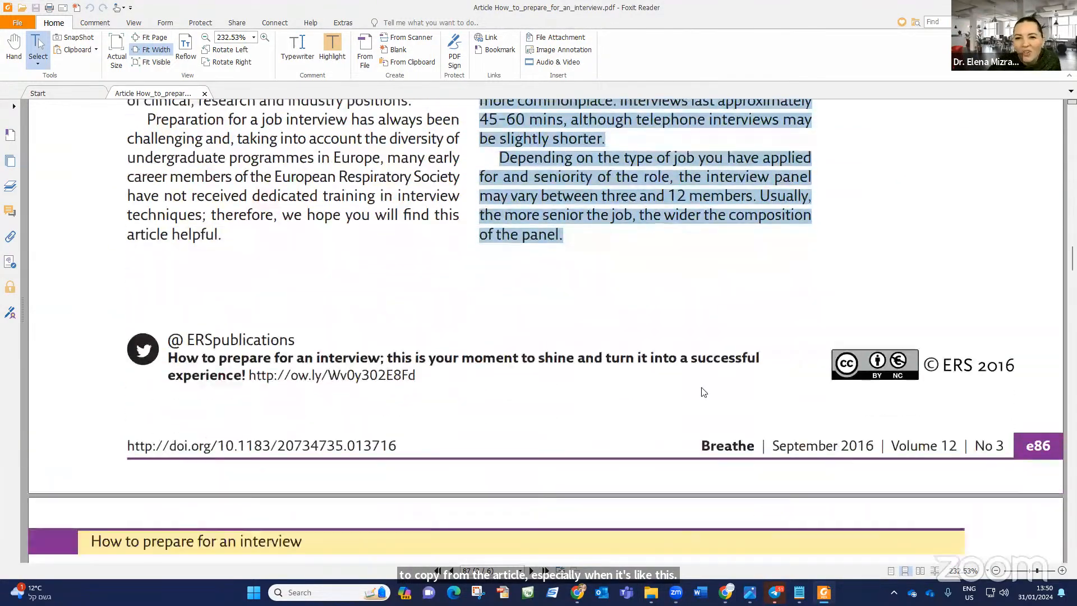
{"action": "scroll", "coordinate": [671, 428], "scroll_direction": "up", "scroll_amount": 20}
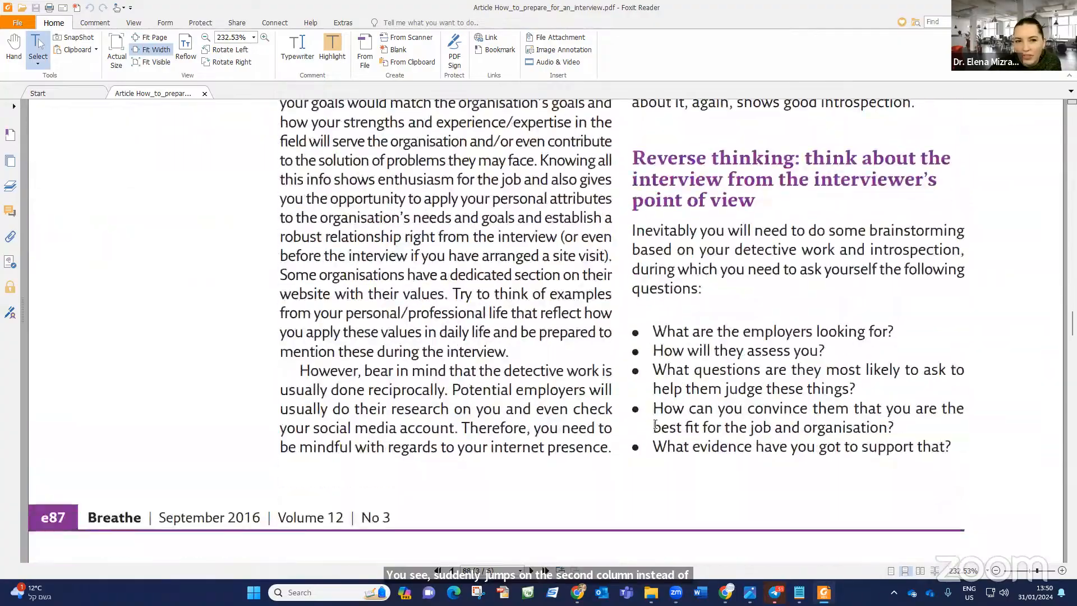
{"action": "scroll", "coordinate": [633, 400], "scroll_direction": "up", "scroll_amount": 20}
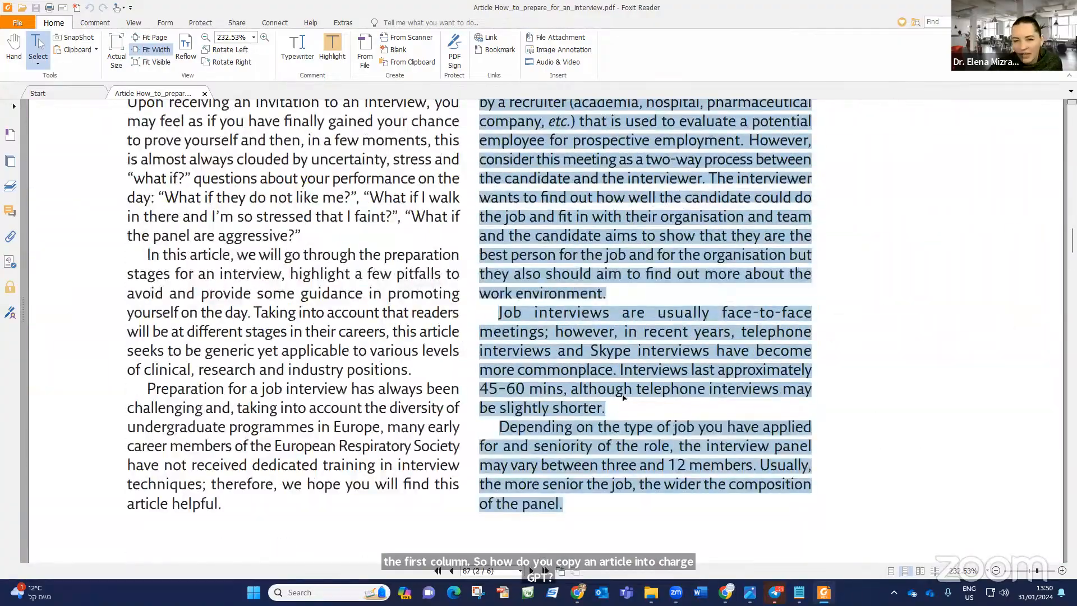
{"action": "scroll", "coordinate": [642, 334], "scroll_direction": "up", "scroll_amount": 15}
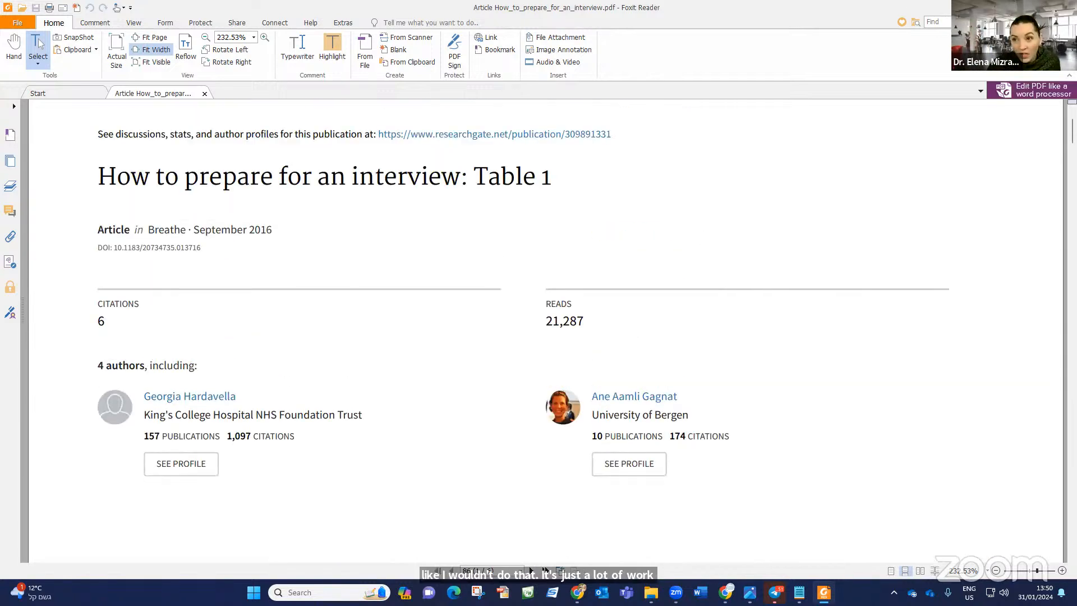
Open the article PDF "How_to_prepare_for_an_interview" from the desktop in Microsoft Edge and show the Copilot chat beside it.
{"action": "left_click", "coordinate": [1010, 7]}
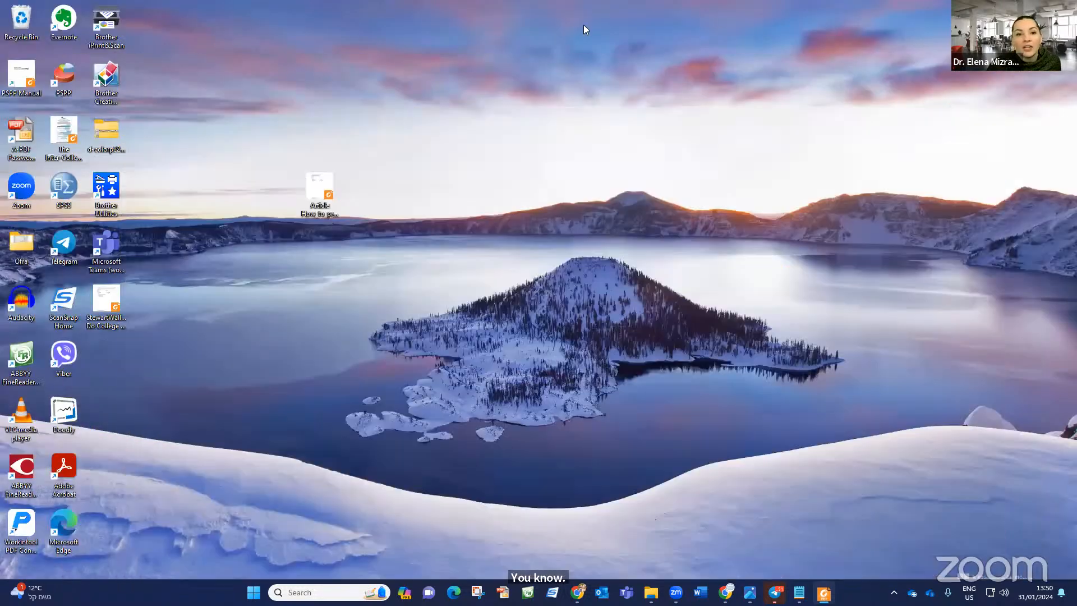
{"action": "right_click", "coordinate": [323, 193]}
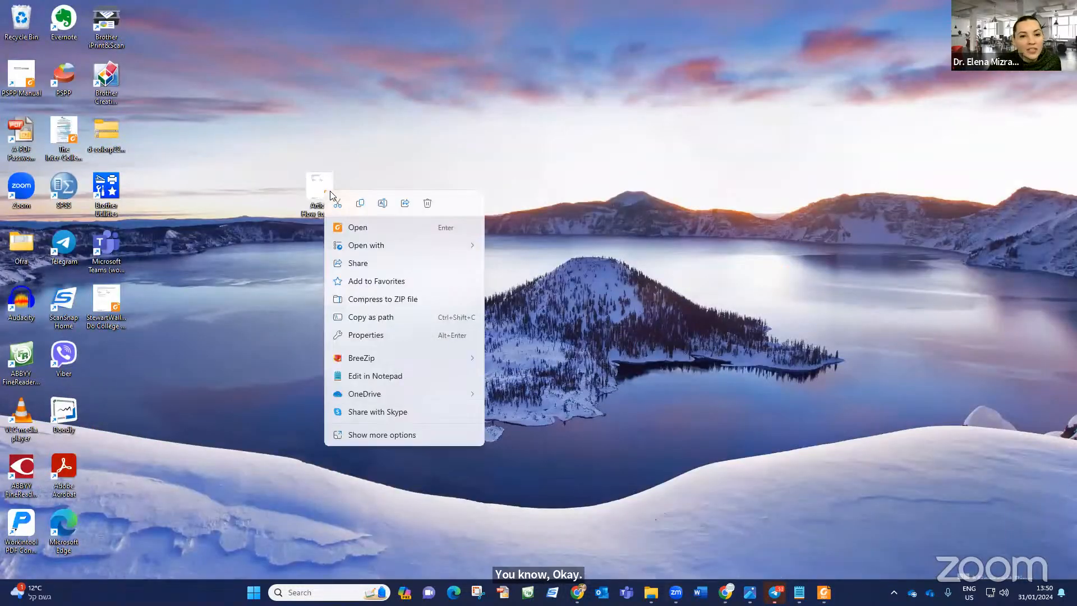
{"action": "mouse_move", "coordinate": [364, 248]}
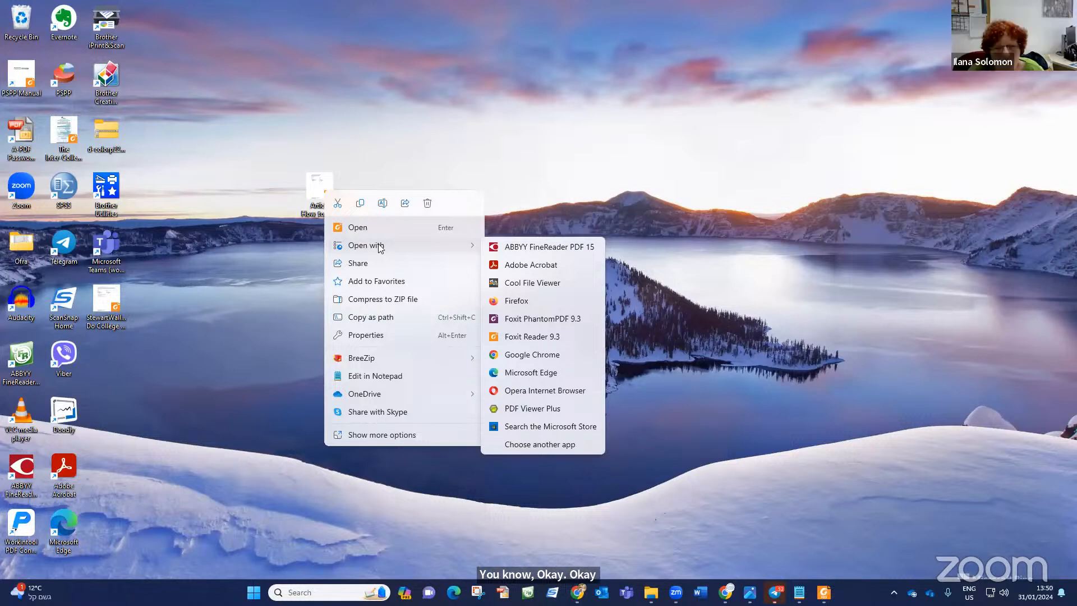
{"action": "left_click", "coordinate": [524, 374]}
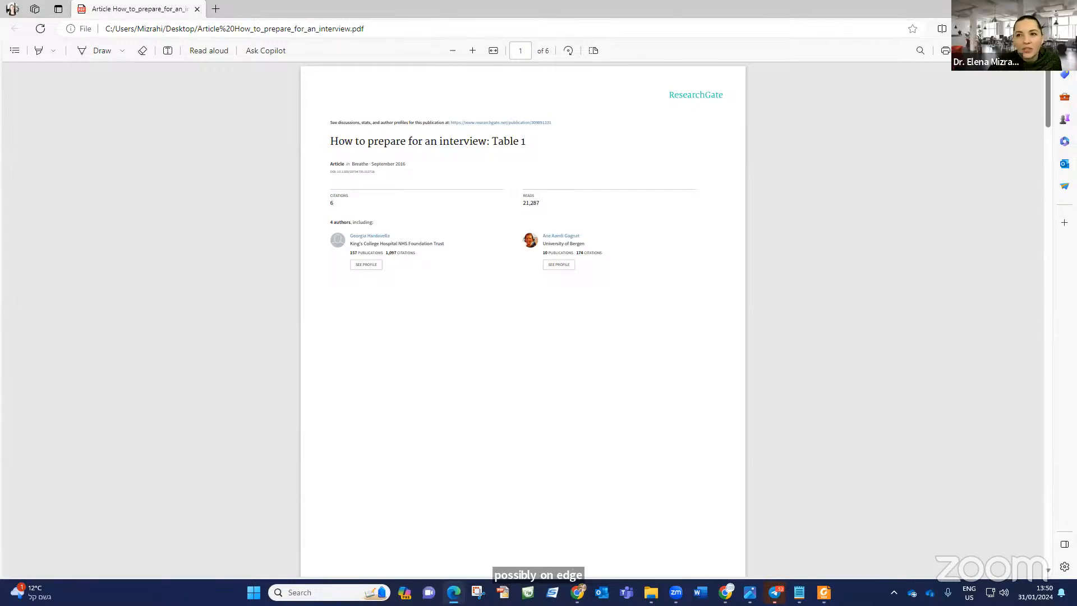
{"action": "left_click", "coordinate": [1064, 29]}
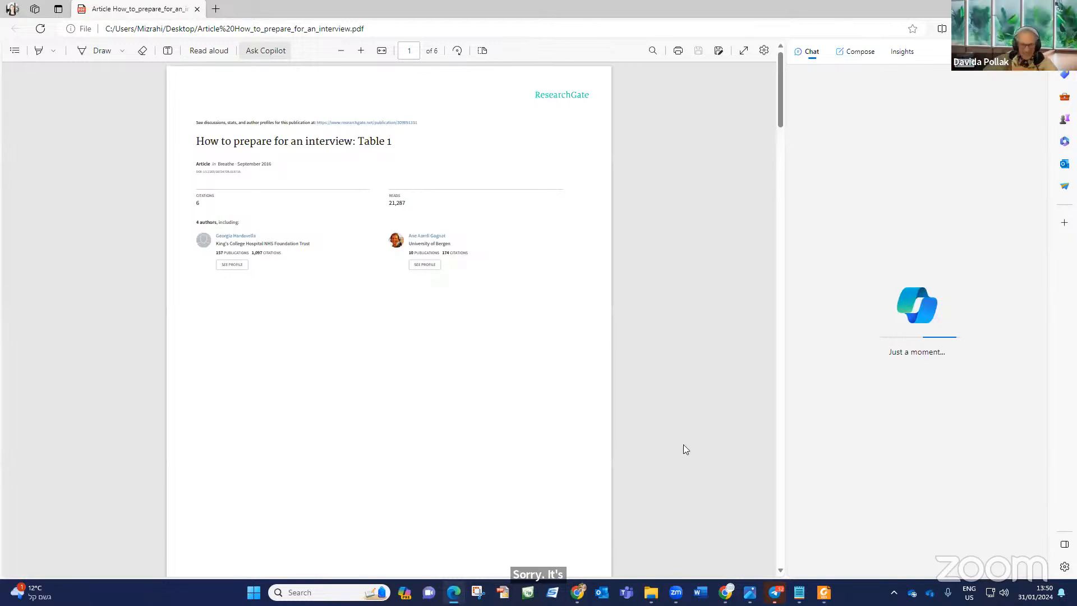
{"action": "scroll", "coordinate": [331, 221], "scroll_direction": "down", "scroll_amount": 7}
{"action": "left_click", "coordinate": [651, 593]}
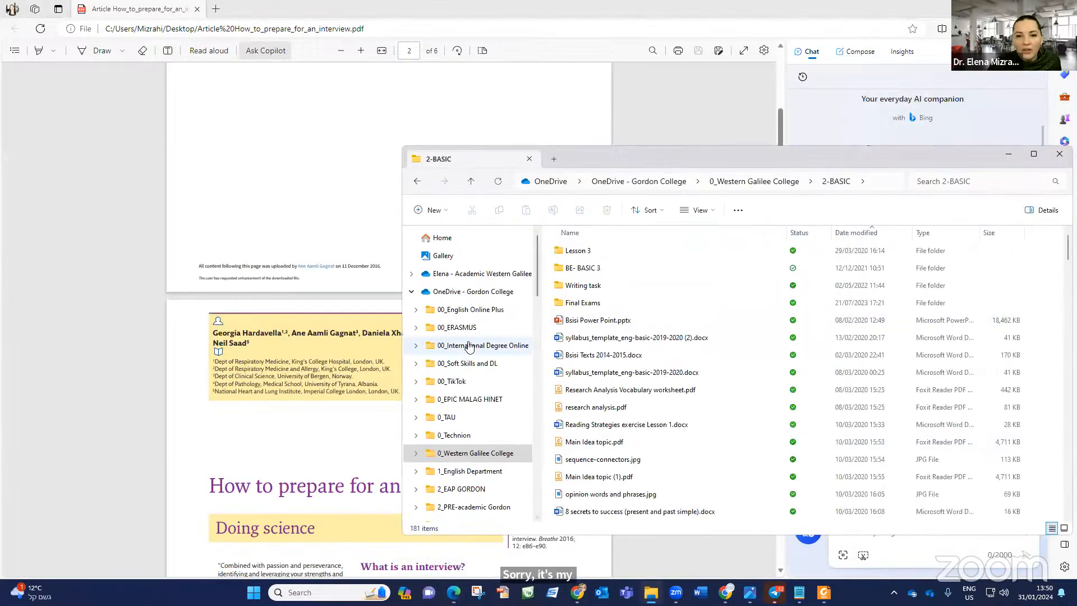
{"action": "left_click_drag", "start_coordinate": [864, 159], "coordinate": [437, 192]}
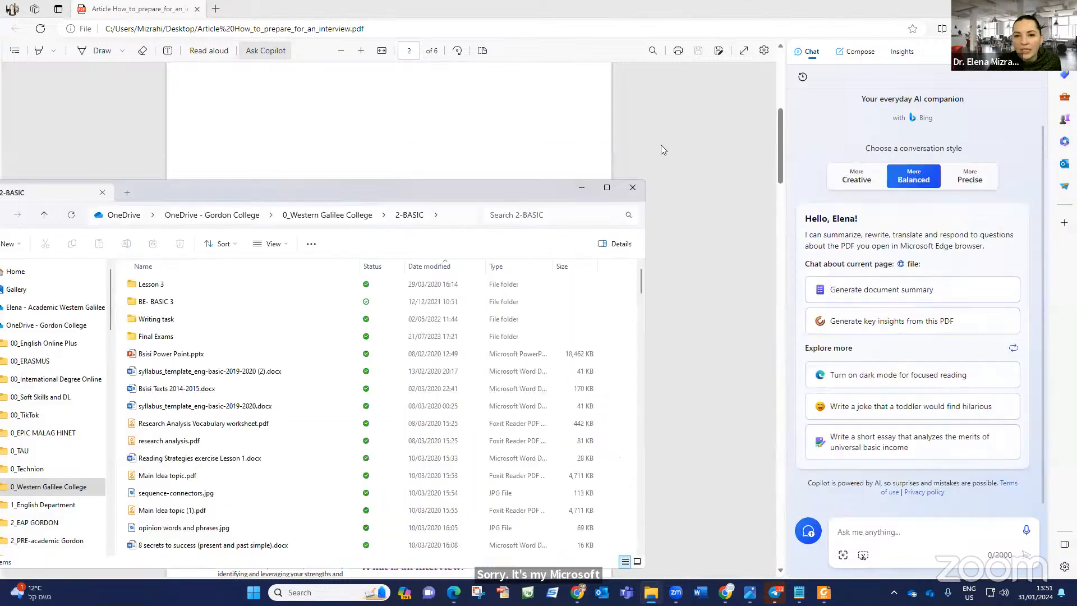
{"action": "left_click", "coordinate": [581, 187]}
{"action": "left_click", "coordinate": [999, 8]}
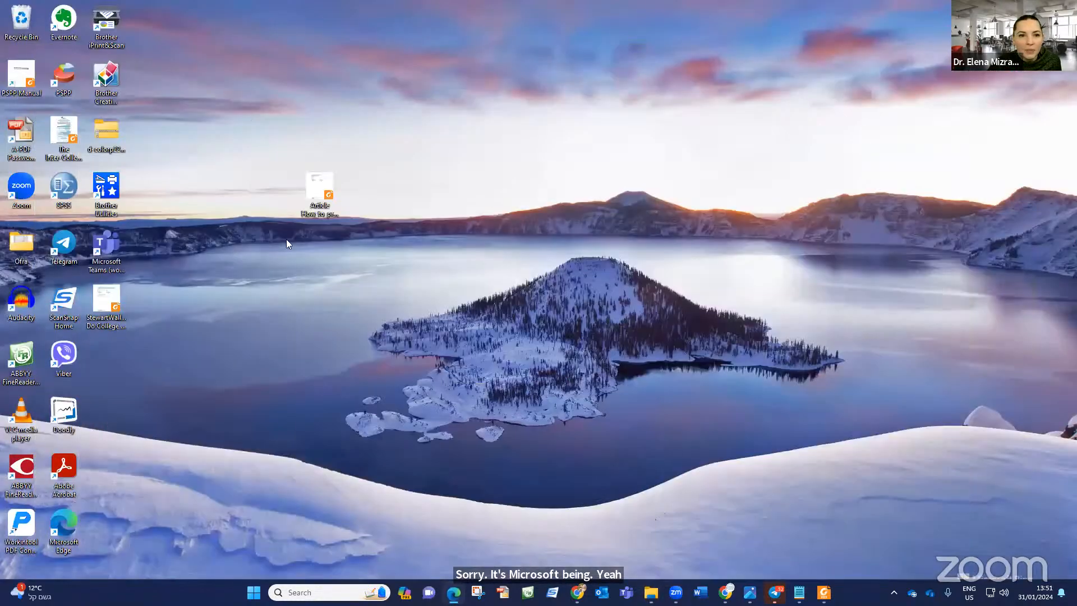
Open the interview article PDF from the desktop in Microsoft Edge again, alongside the Copilot chat.
{"action": "right_click", "coordinate": [323, 191]}
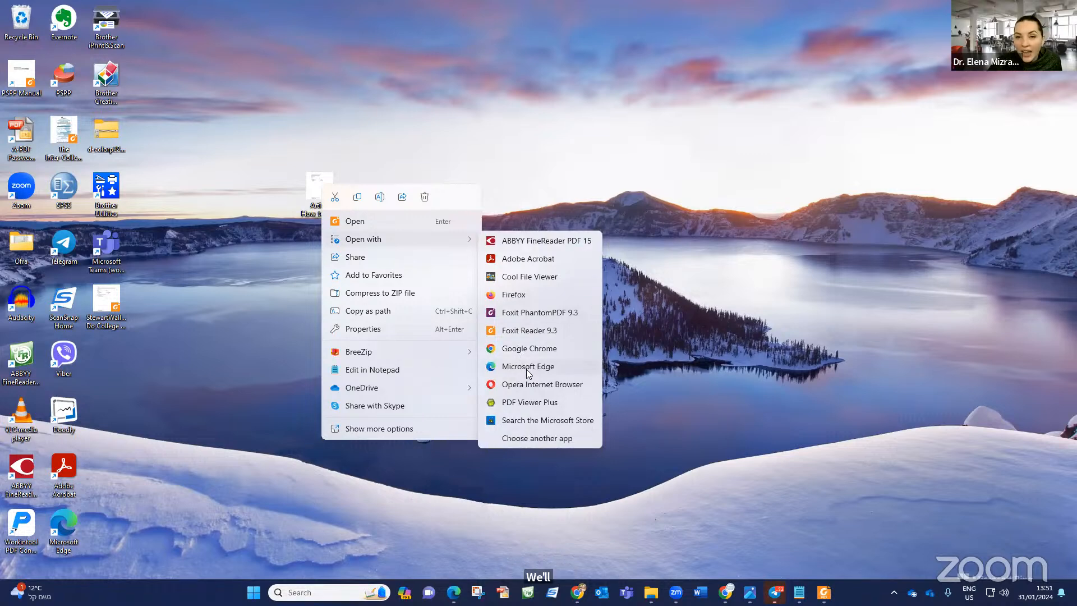
{"action": "left_click", "coordinate": [528, 368]}
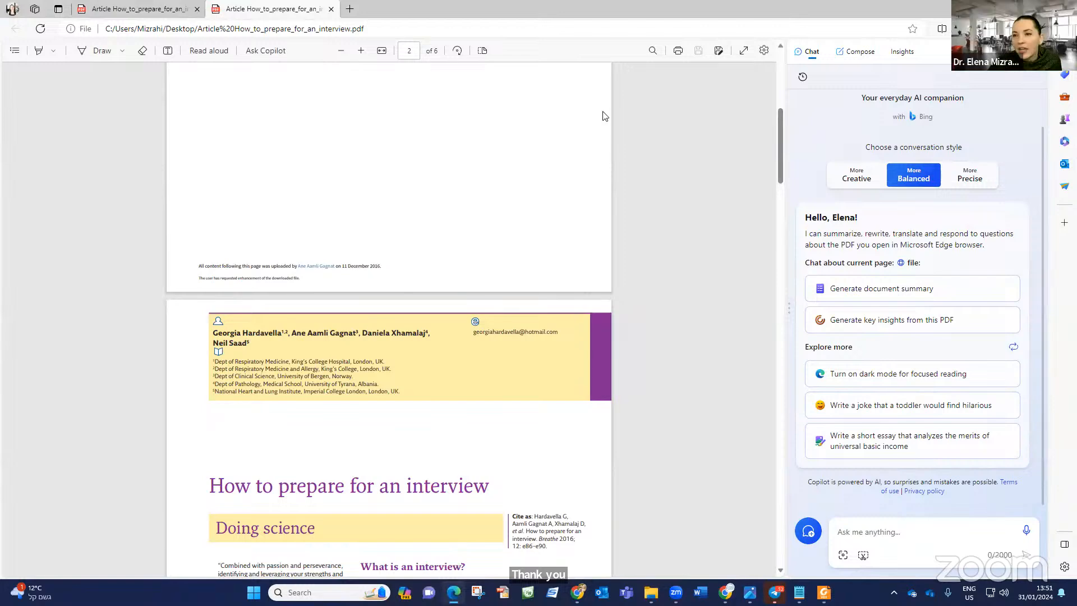
{"action": "scroll", "coordinate": [389, 320], "scroll_direction": "down", "scroll_amount": 4}
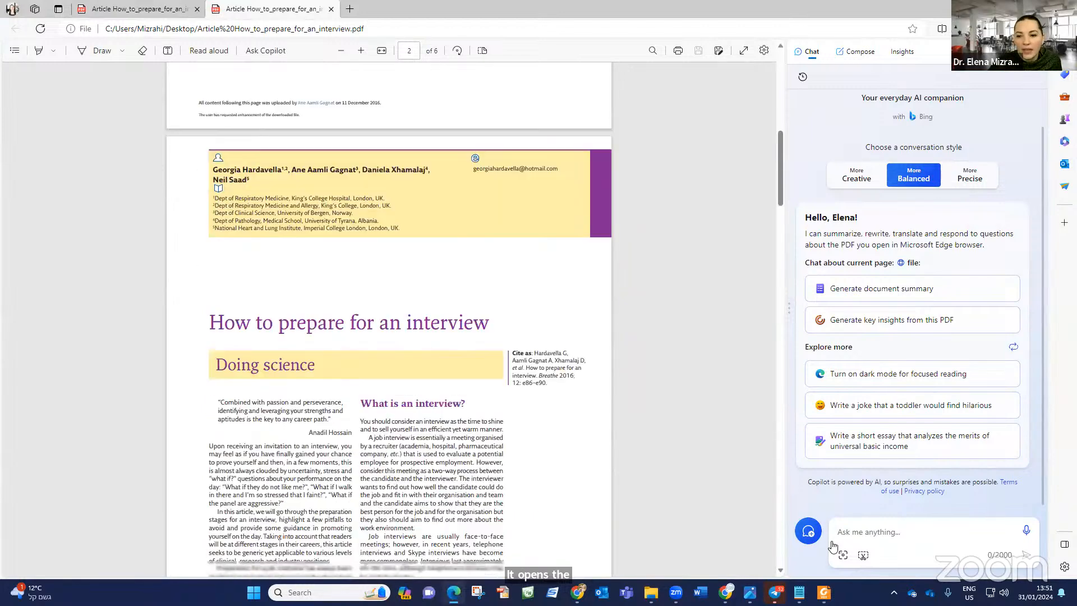
Ask Copilot to "Create 30 reading comrehension questions: multiple choice and true or false".
{"action": "left_click", "coordinate": [890, 534]}
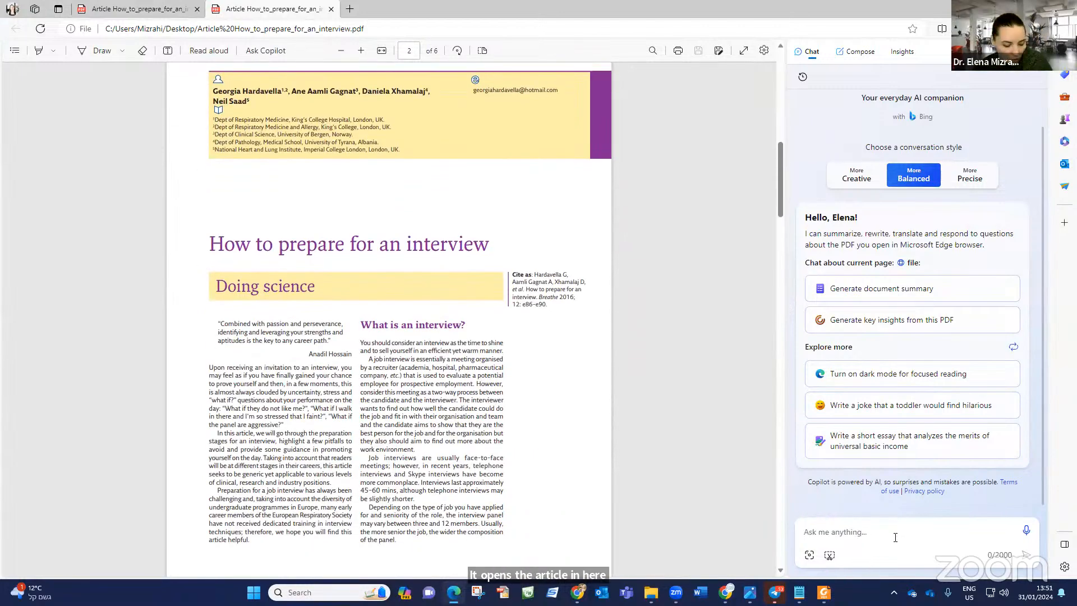
{"action": "type", "text": "Crea"}
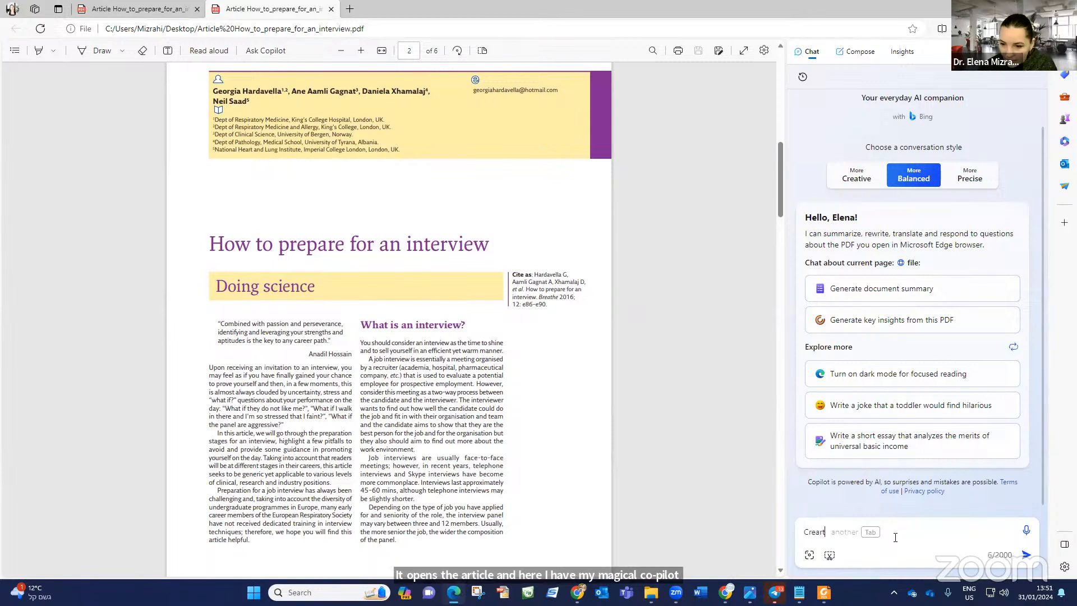
{"action": "type", "text": "te "}
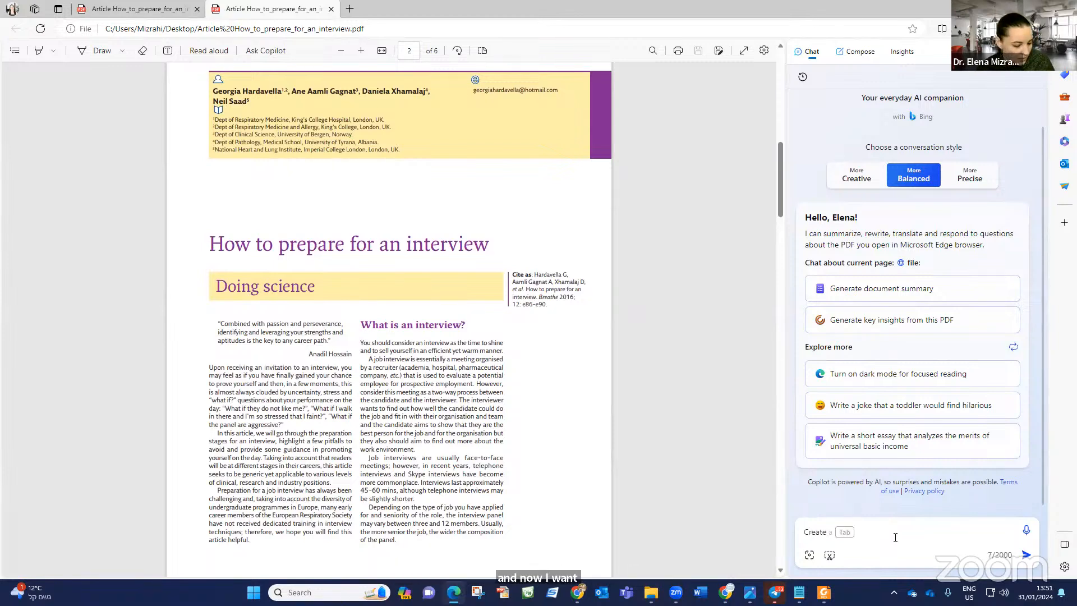
{"action": "type", "text": "30 readin"}
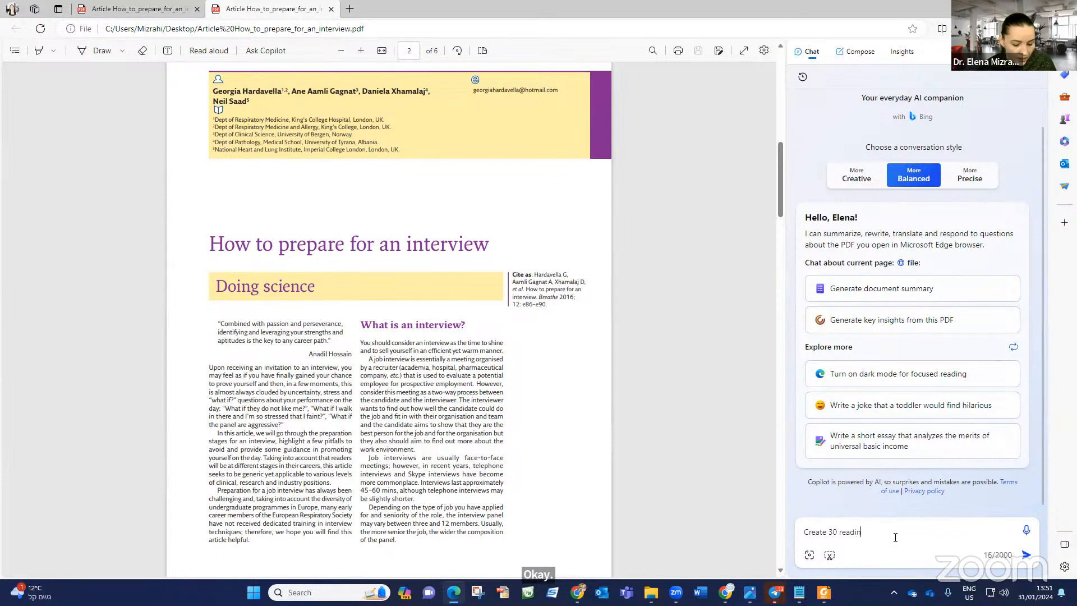
{"action": "type", "text": "g com"}
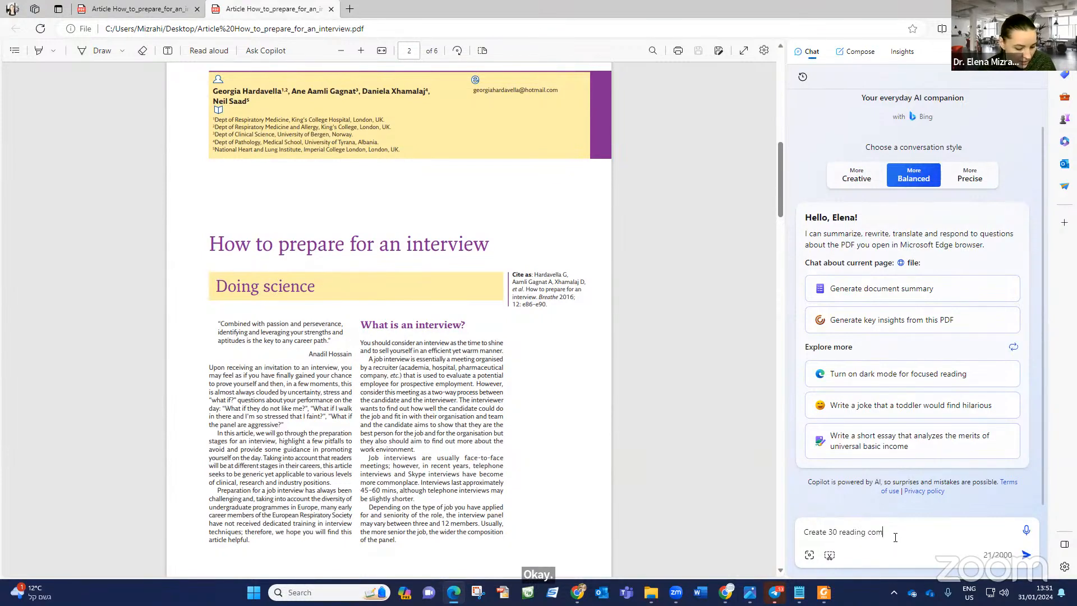
{"action": "type", "text": "rehension "}
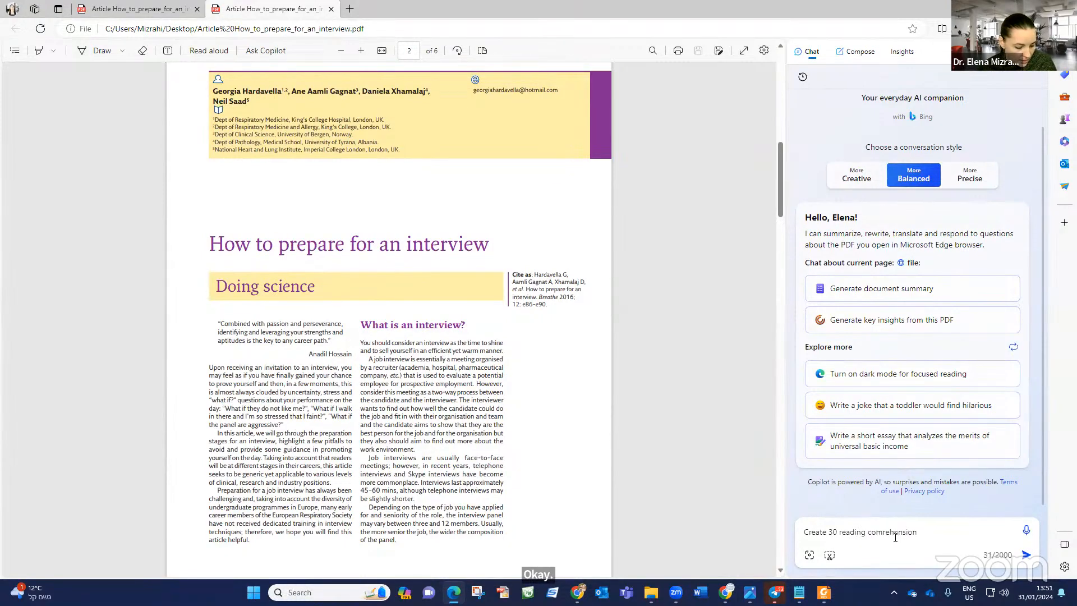
{"action": "type", "text": "questions"}
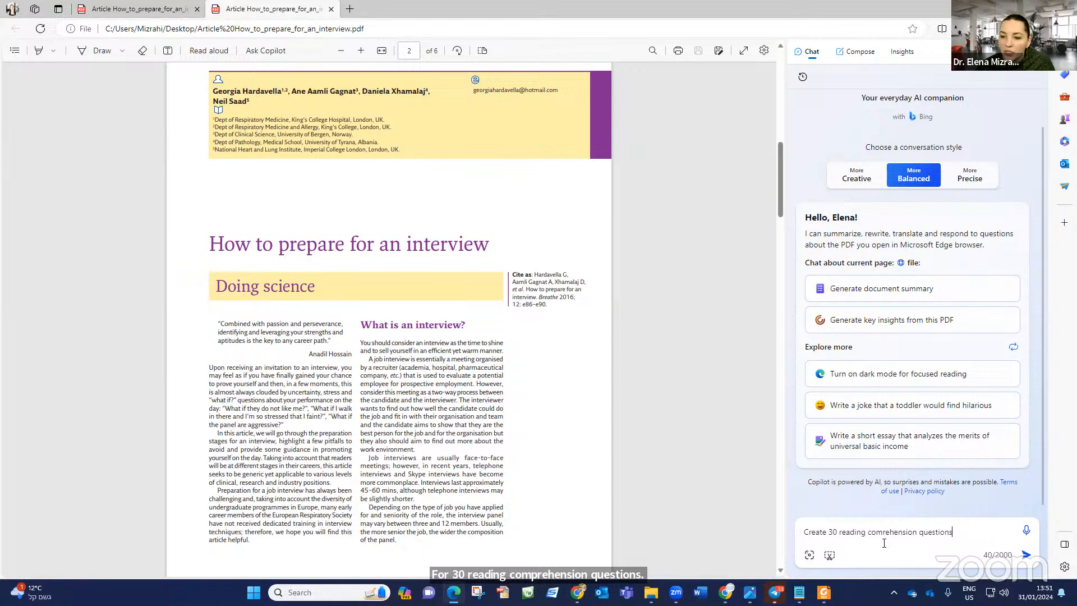
{"action": "type", "text": "L"}
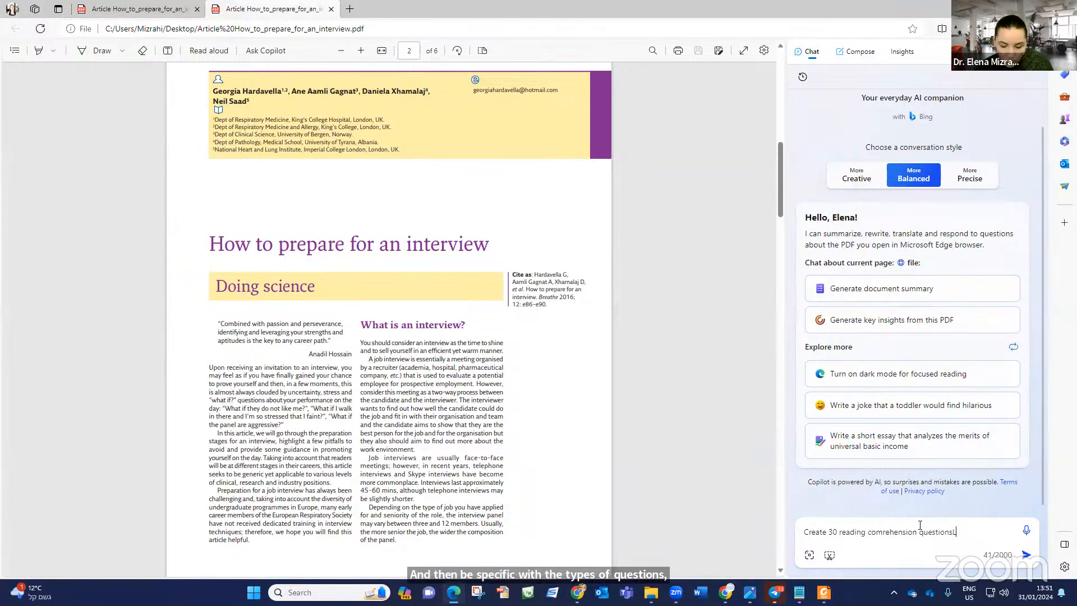
{"action": "key", "text": "BackSpace"}
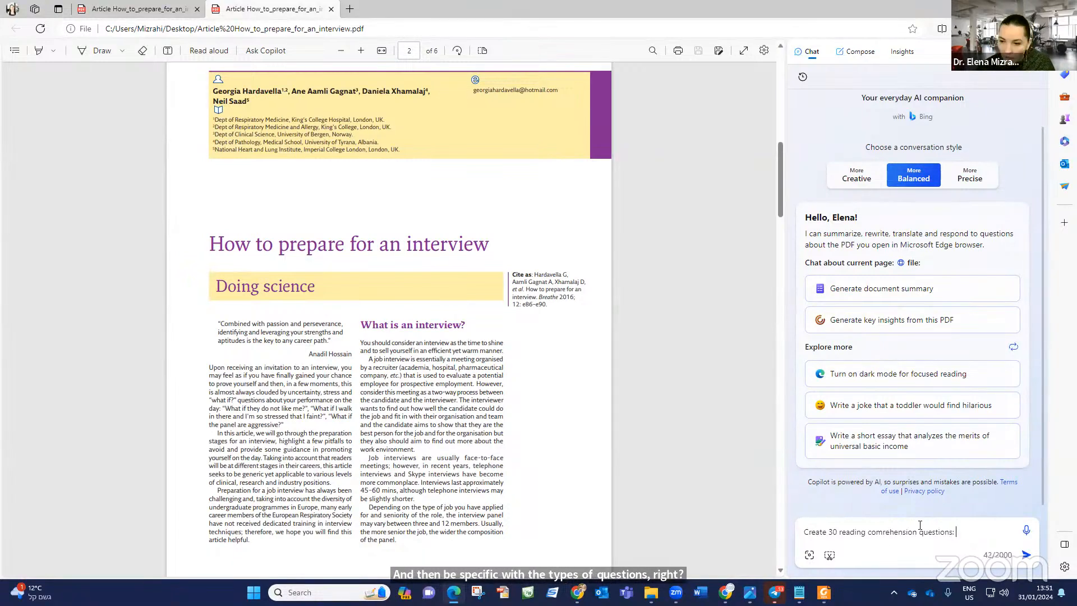
{"action": "type", "text": "multip"}
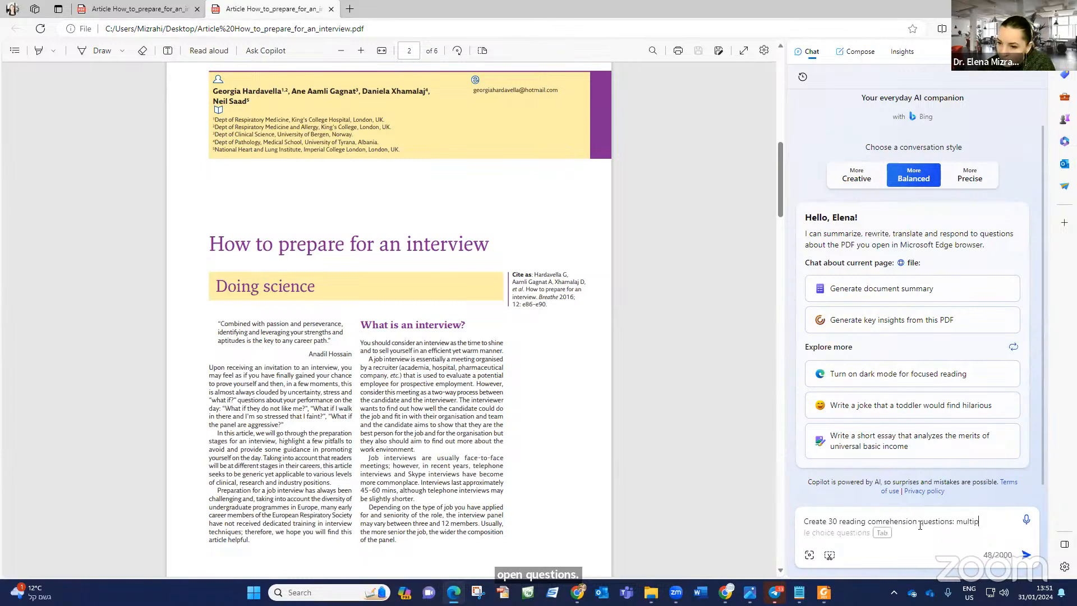
{"action": "type", "text": "le choice"}
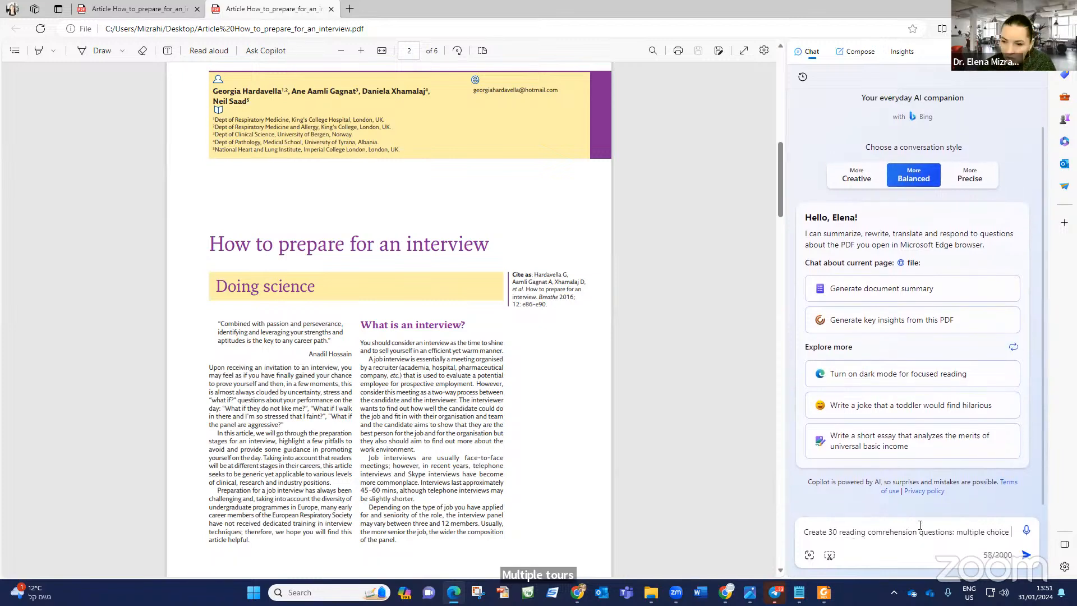
{"action": "type", "text": " and true or false"}
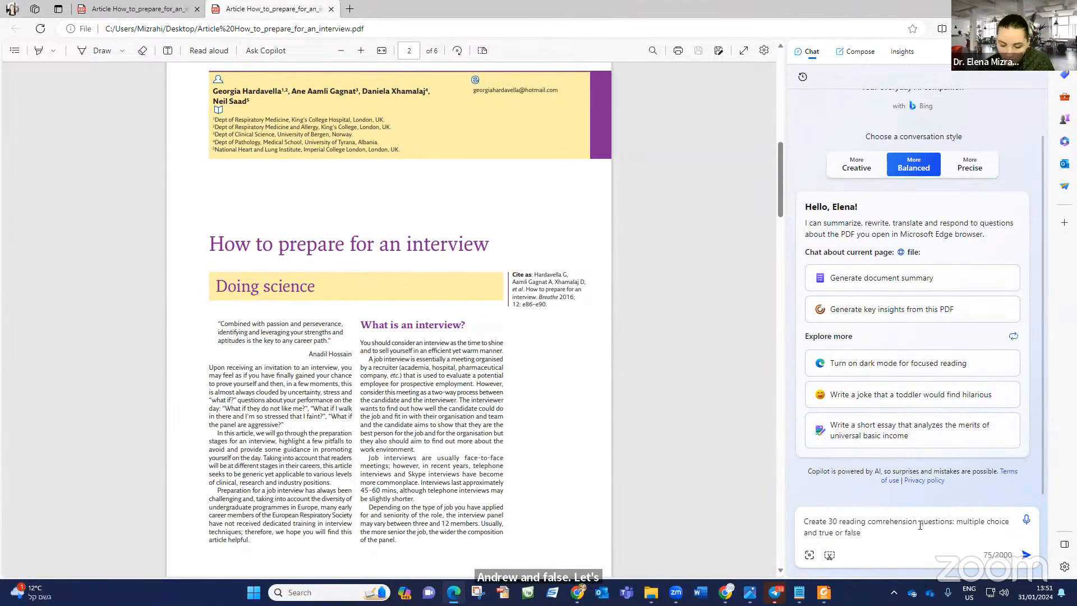
{"action": "key", "text": "Return"}
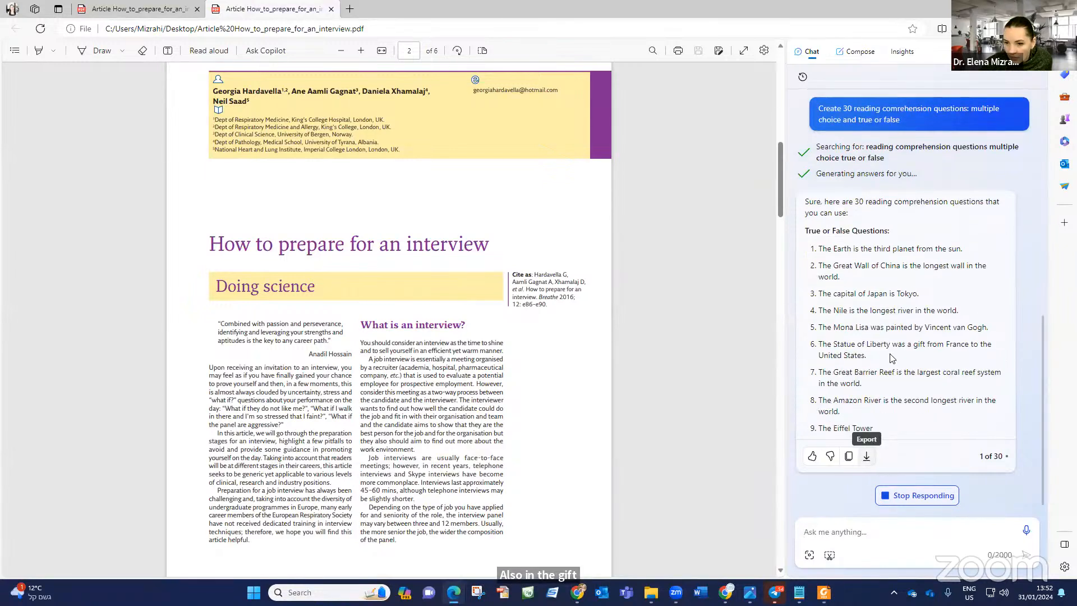
Stop Copilot's running response and send the prompt "read the article" instead.
{"action": "left_click", "coordinate": [900, 503]}
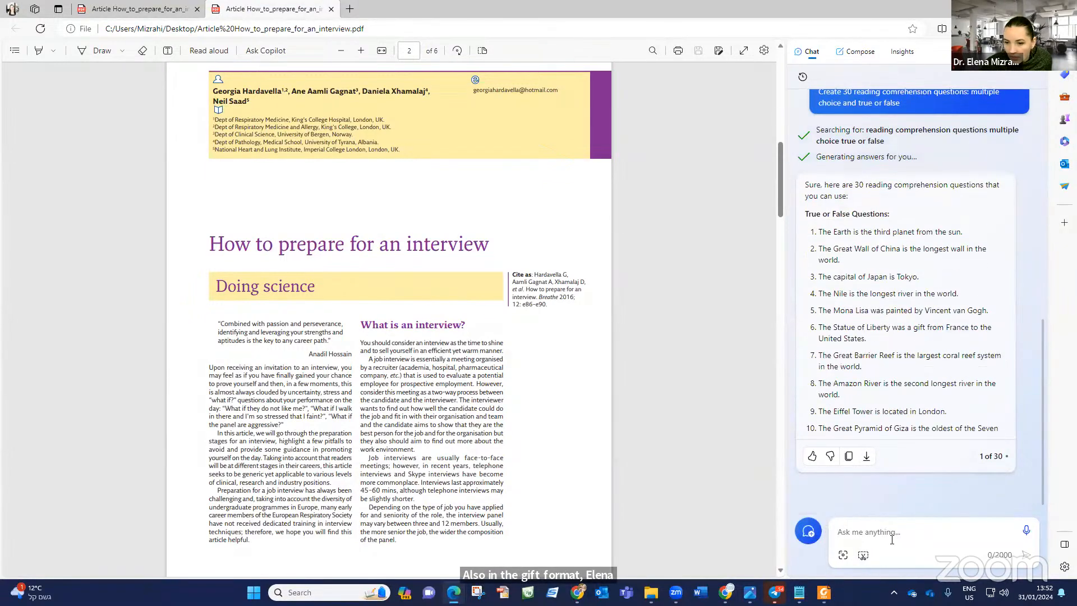
{"action": "left_click", "coordinate": [892, 540]}
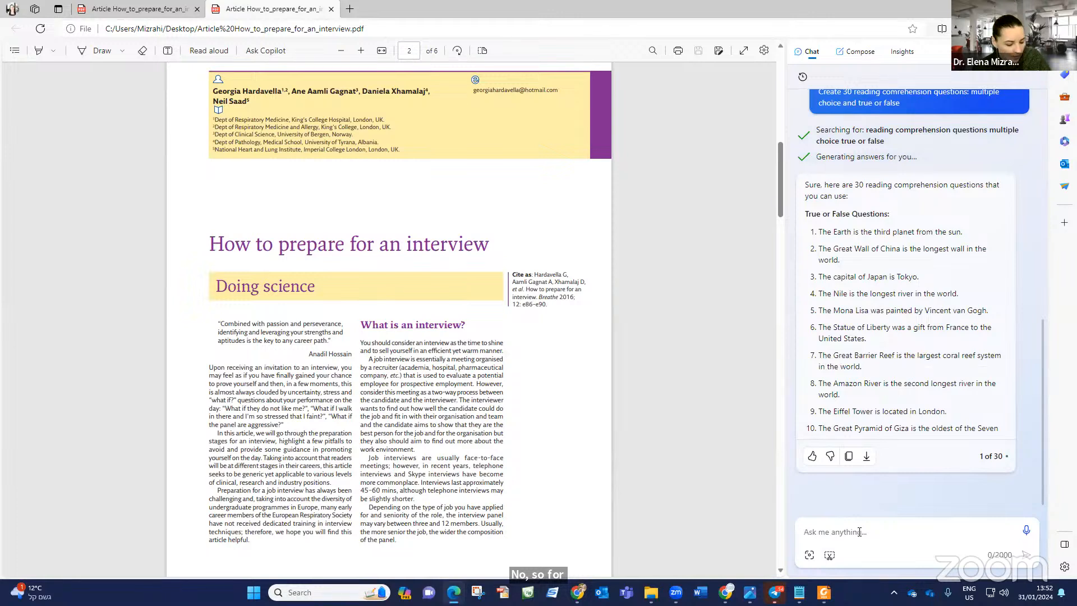
{"action": "type", "text": "read the article"}
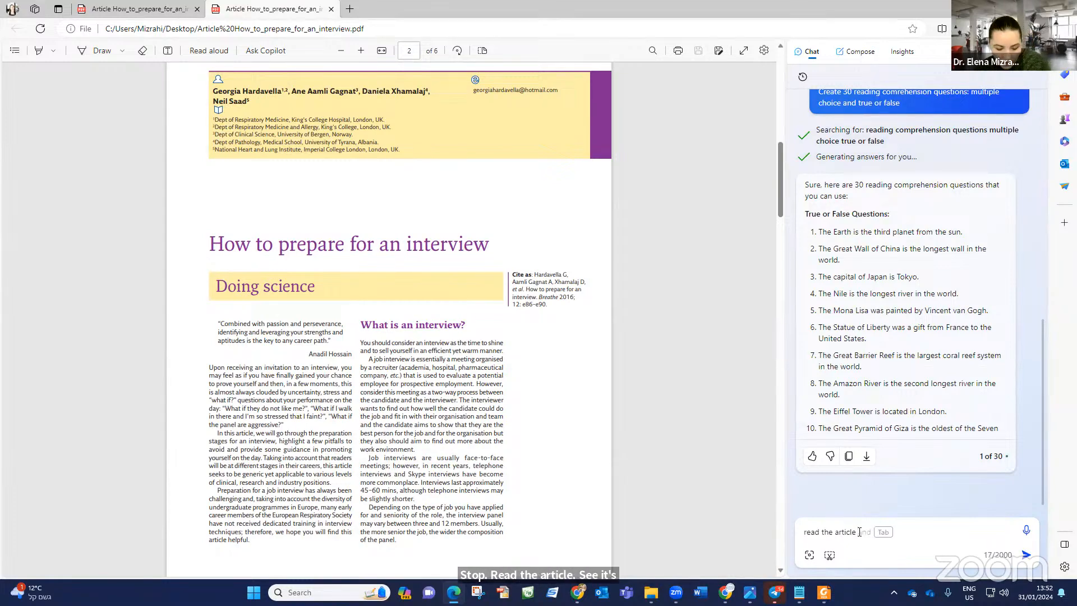
{"action": "key", "text": "Return"}
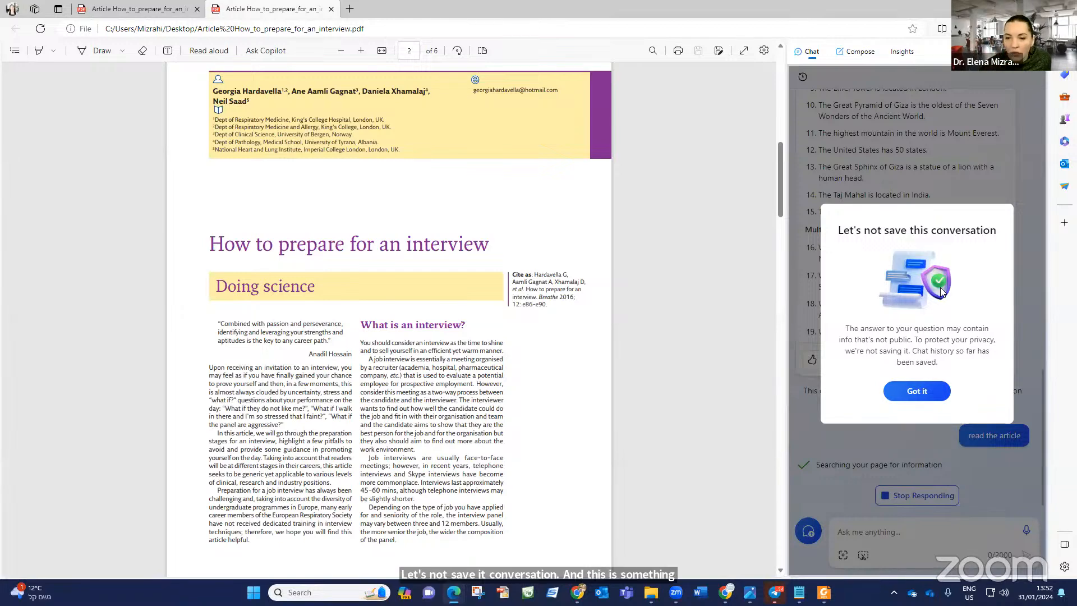
Widen the Copilot pane beside the PDF and dismiss the notice about not saving the conversation.
{"action": "left_click_drag", "start_coordinate": [684, 256], "coordinate": [448, 258]}
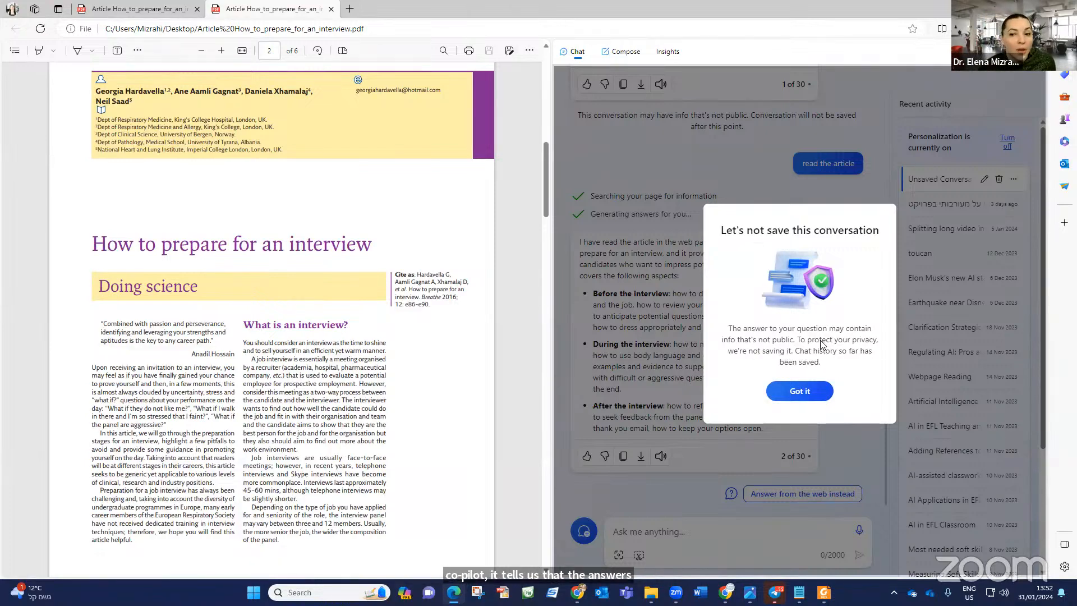
{"action": "left_click", "coordinate": [798, 392]}
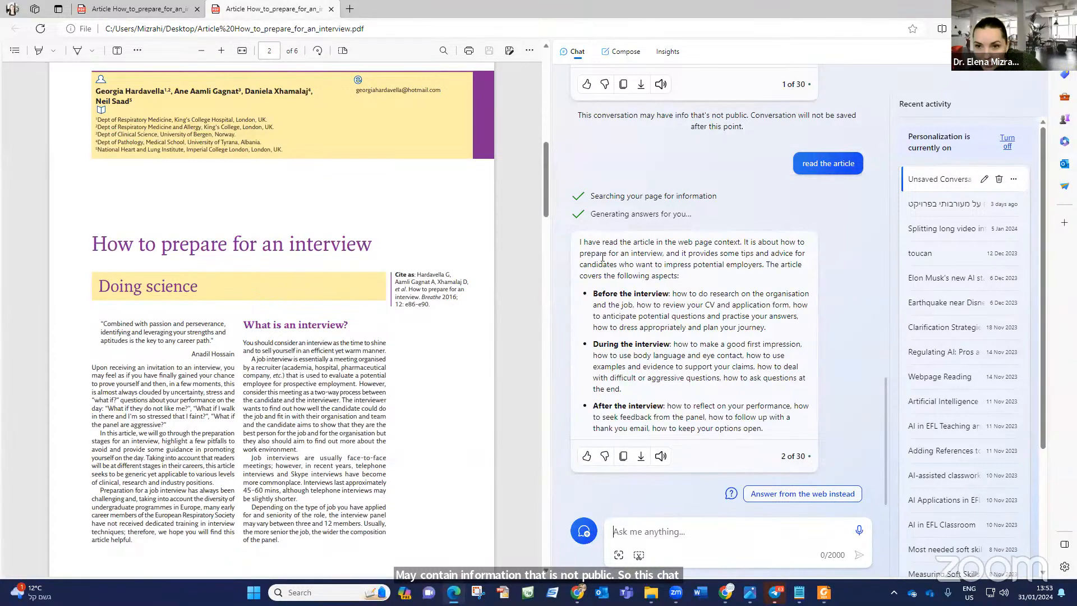
Copy the earlier prompt for 30 reading questions, resend it after the article summary, and stop the response.
{"action": "scroll", "coordinate": [611, 265], "scroll_direction": "up", "scroll_amount": 20}
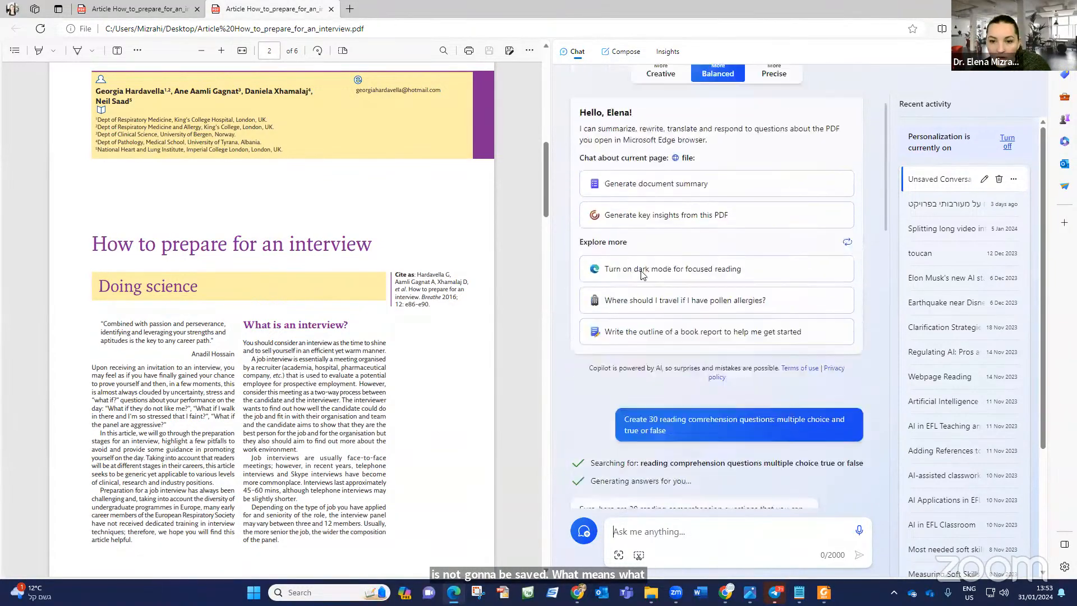
{"action": "scroll", "coordinate": [643, 273], "scroll_direction": "down", "scroll_amount": 3}
{"action": "scroll", "coordinate": [626, 336], "scroll_direction": "up", "scroll_amount": 3}
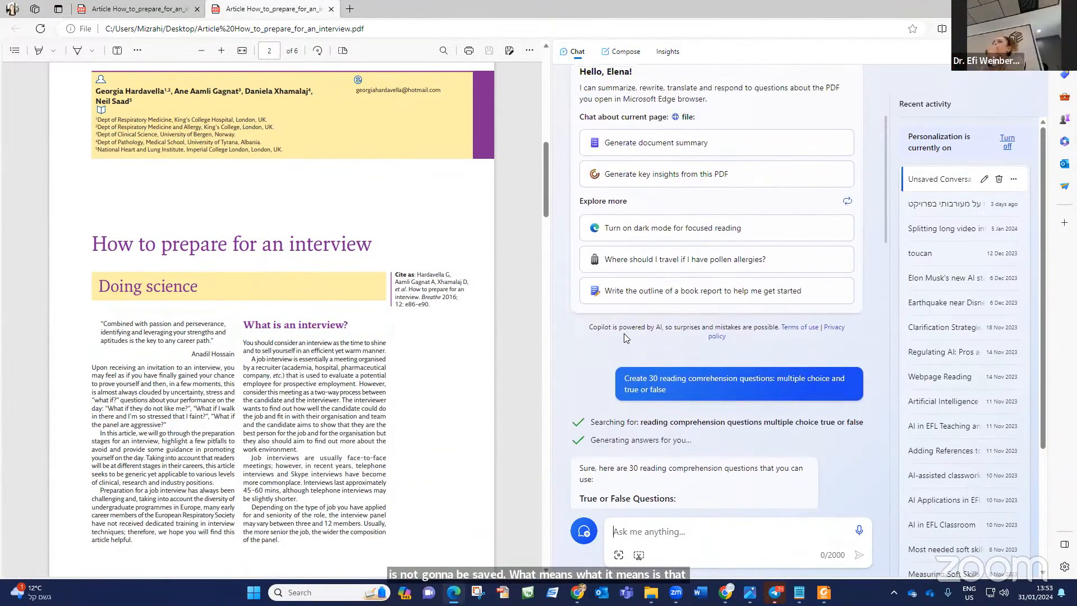
{"action": "left_click_drag", "start_coordinate": [624, 377], "coordinate": [680, 396]}
{"action": "key", "text": "ctrl+c"}
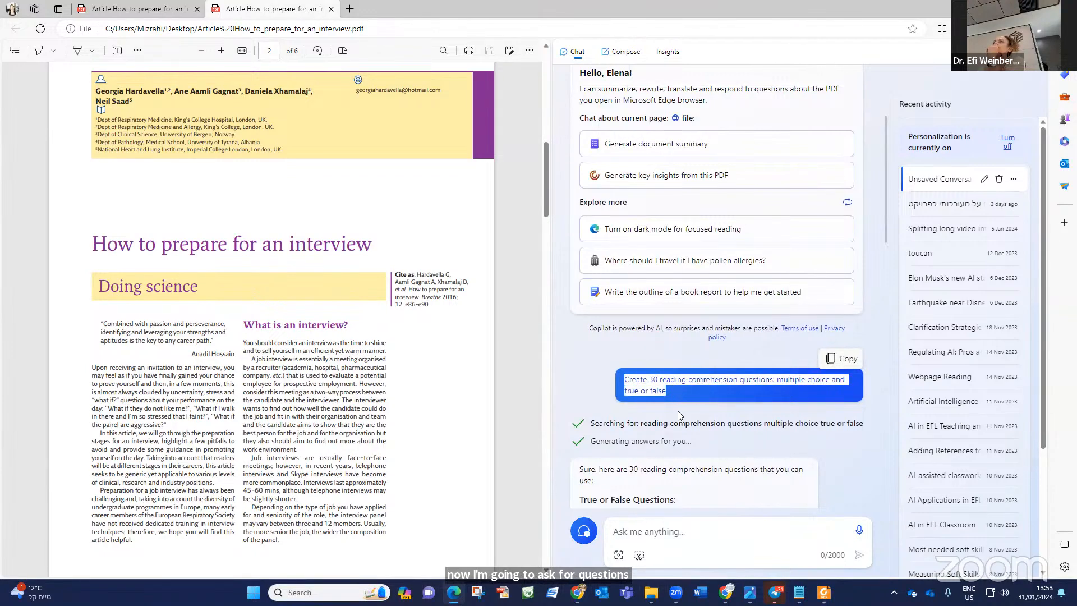
{"action": "scroll", "coordinate": [679, 426], "scroll_direction": "down", "scroll_amount": 20}
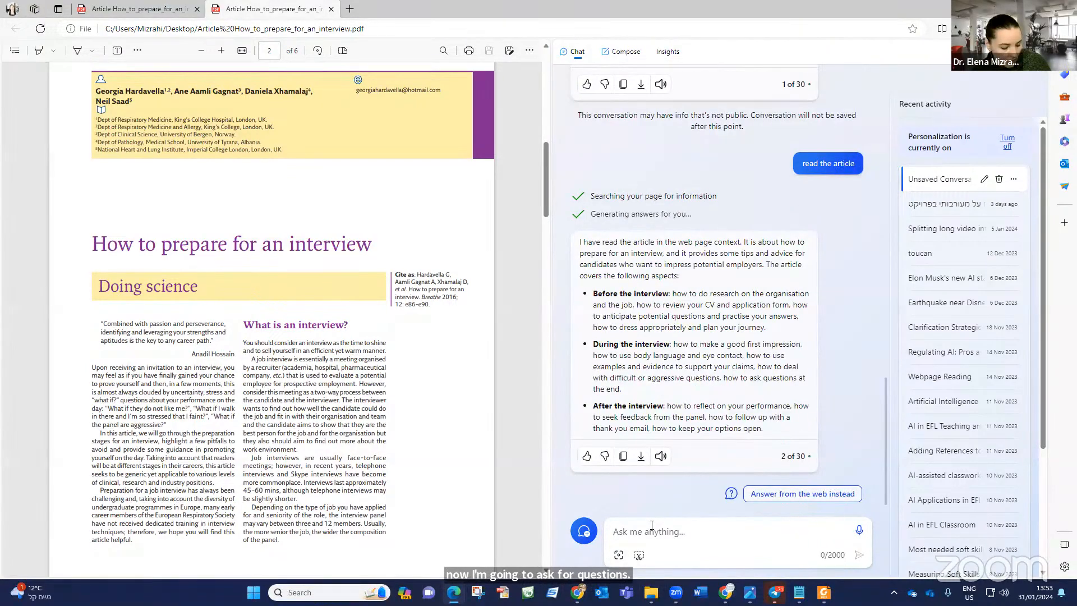
{"action": "left_click", "coordinate": [652, 524]}
{"action": "key", "text": "ctrl+v"}
{"action": "key", "text": "Return"}
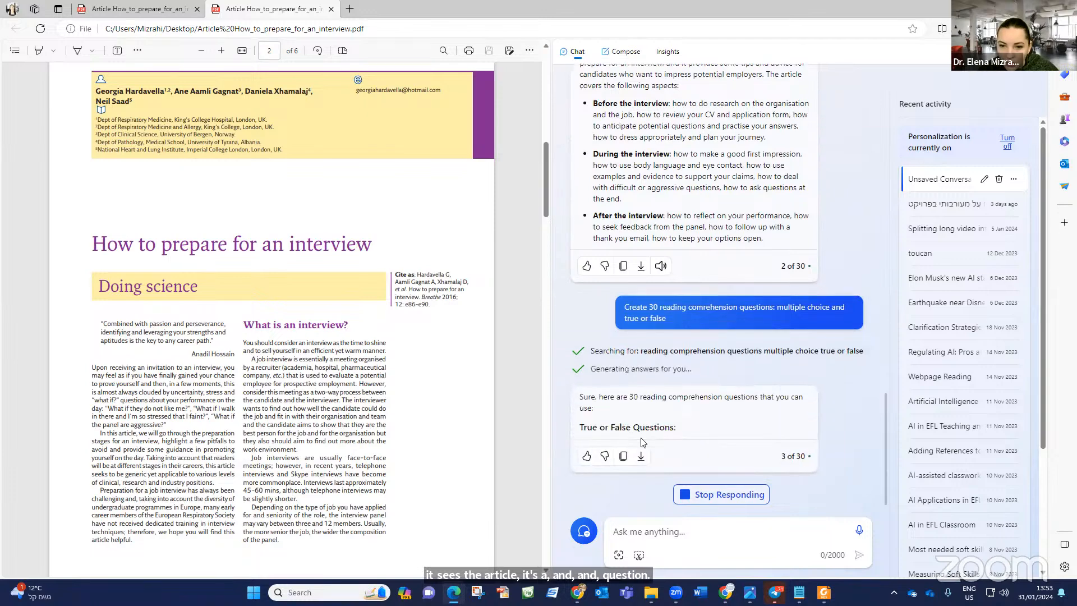
{"action": "left_click", "coordinate": [738, 492]}
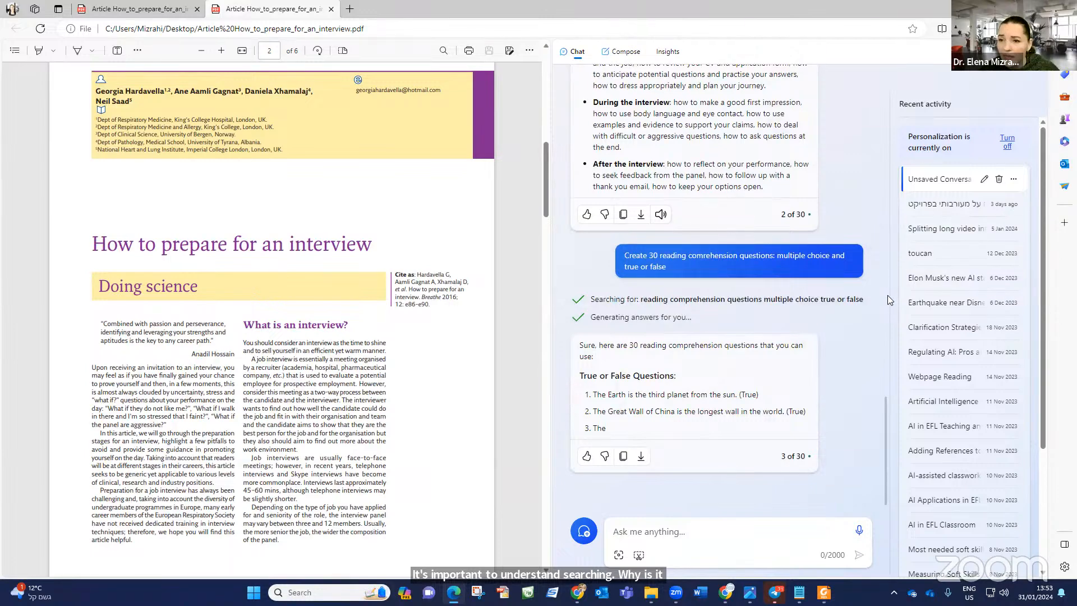
Send the same 30-question prompt again with "Read the article." placed in front of it.
{"action": "scroll", "coordinate": [728, 166], "scroll_direction": "up", "scroll_amount": 3}
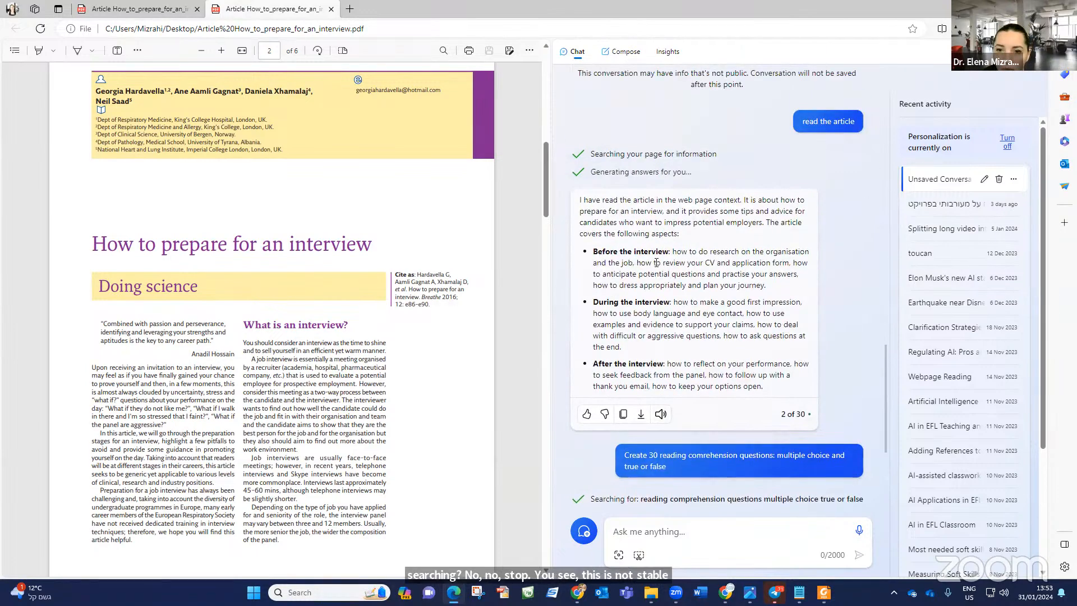
{"action": "scroll", "coordinate": [649, 292], "scroll_direction": "down", "scroll_amount": 3}
{"action": "key", "text": "ctrl+v"}
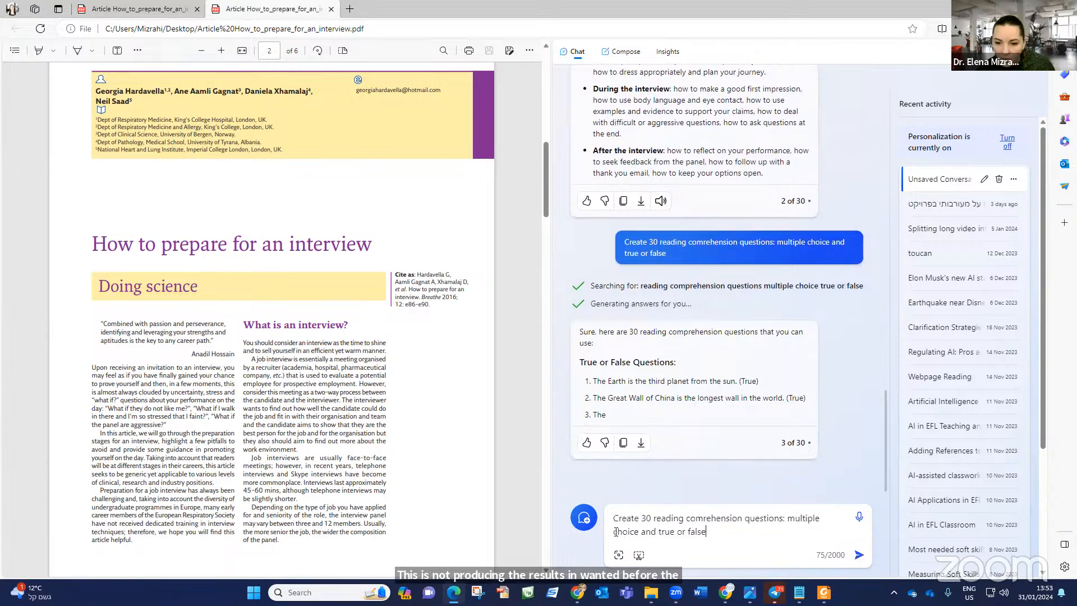
{"action": "left_click", "coordinate": [617, 518]}
{"action": "type", "text": "Read the"}
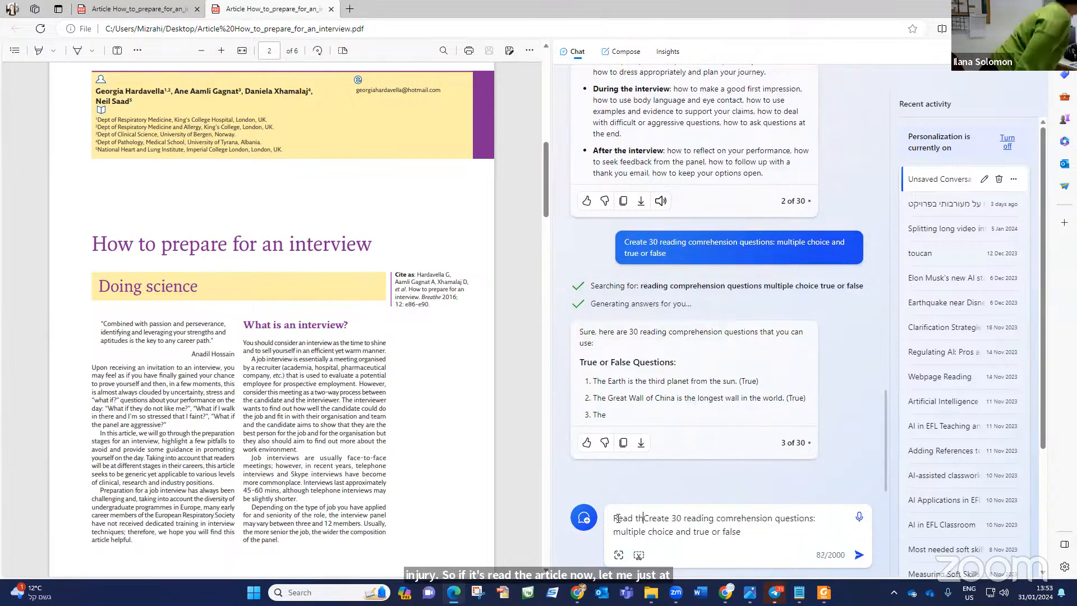
{"action": "type", "text": "arti"}
{"action": "type", "text": "cle"}
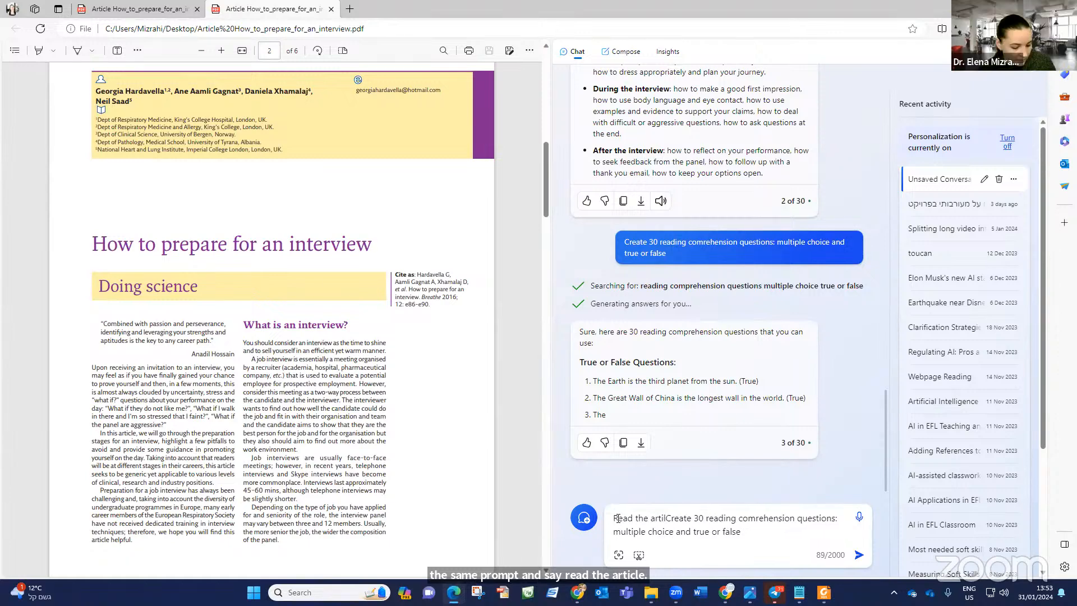
{"action": "type", "text": "."}
{"action": "left_click", "coordinate": [859, 554]}
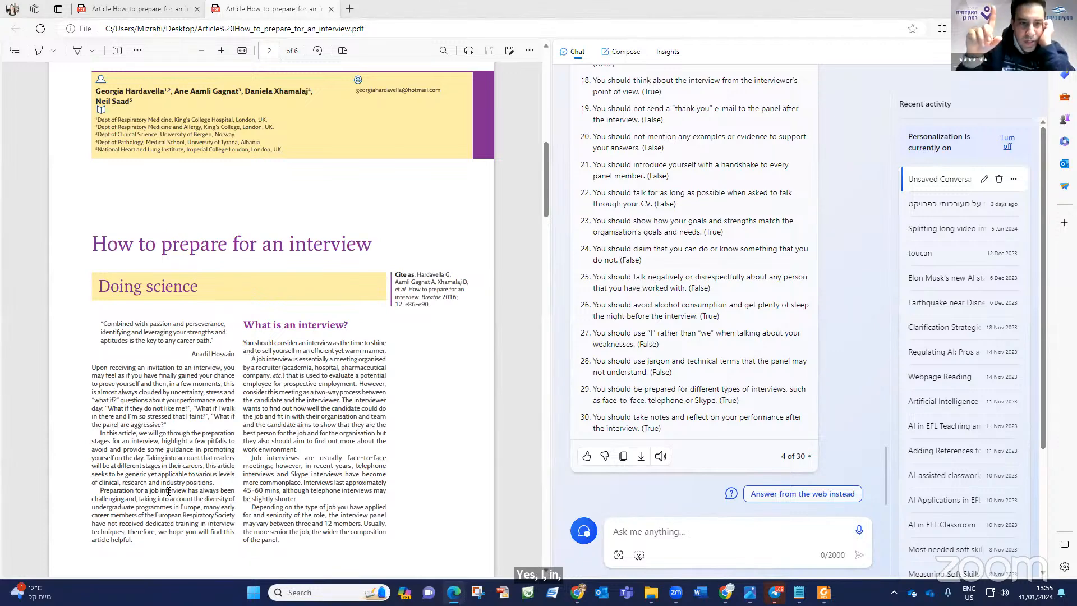
Copy Copilot's full answer with the article questions, and look over the questions and the conversation style options.
{"action": "left_click", "coordinate": [623, 457]}
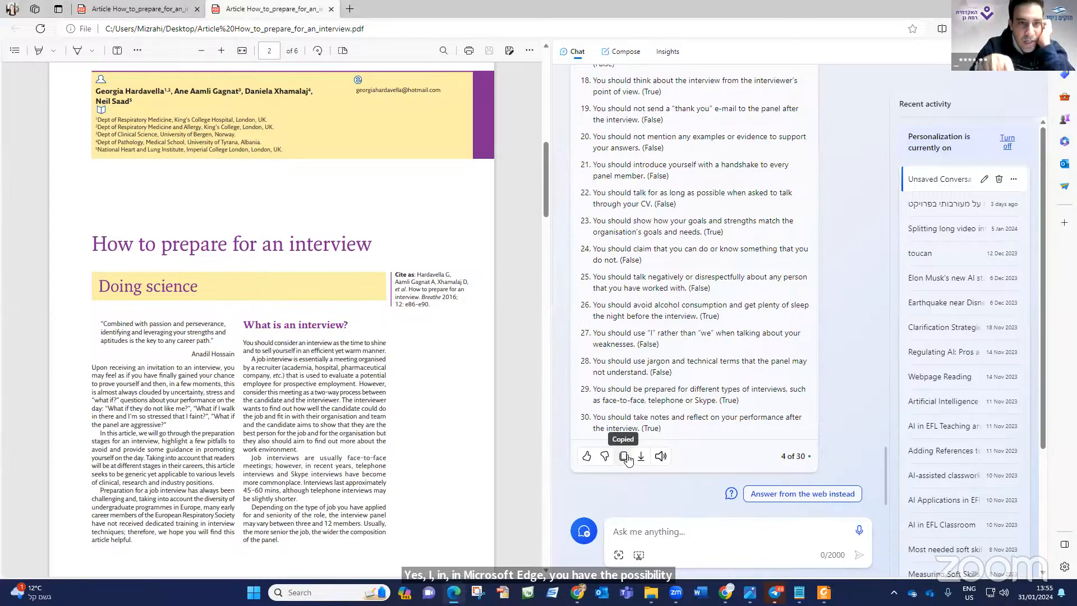
{"action": "scroll", "coordinate": [731, 339], "scroll_direction": "up", "scroll_amount": 15}
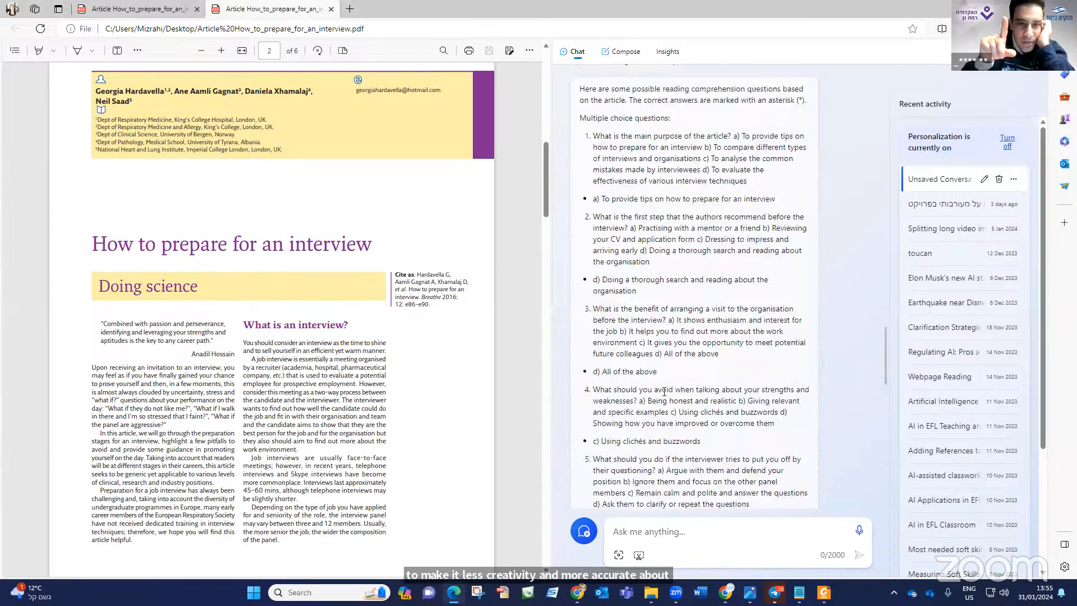
{"action": "scroll", "coordinate": [664, 392], "scroll_direction": "up", "scroll_amount": 10}
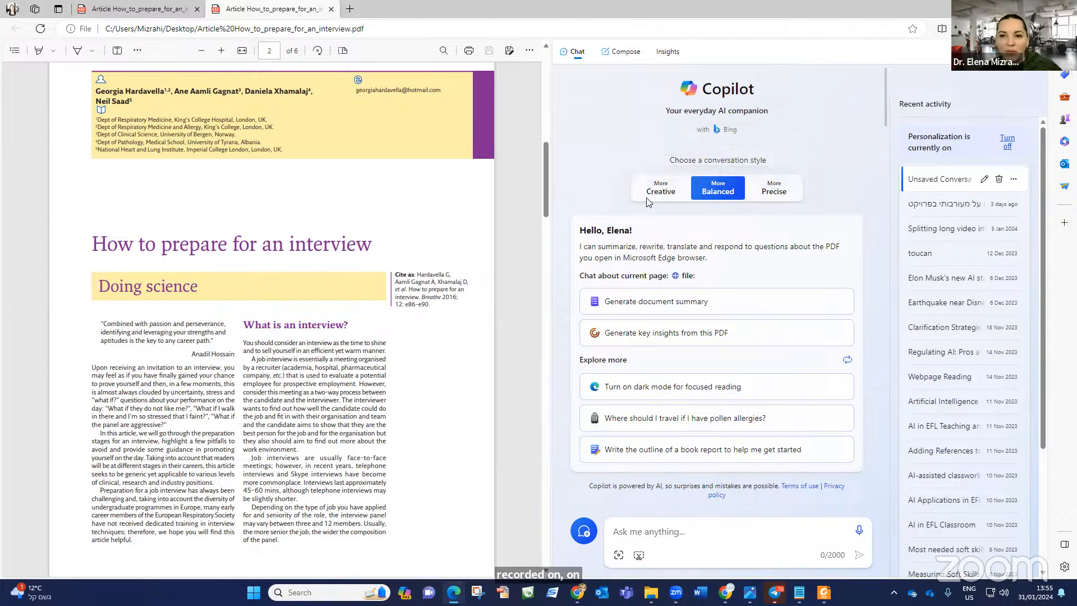
{"action": "scroll", "coordinate": [539, 423], "scroll_direction": "down", "scroll_amount": 3}
{"action": "scroll", "coordinate": [539, 423], "scroll_direction": "down", "scroll_amount": 5}
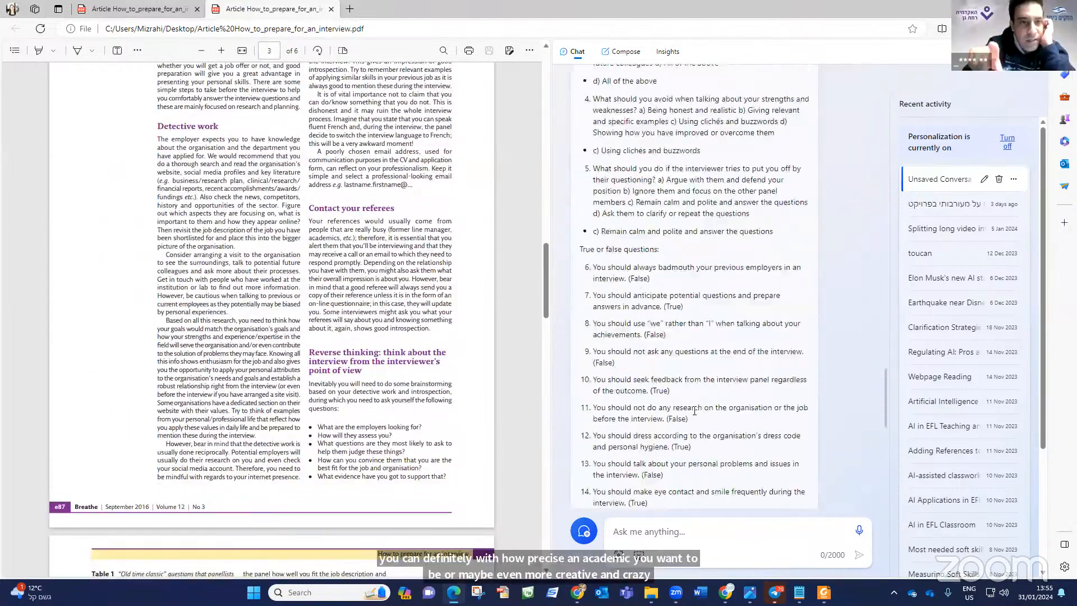
{"action": "left_click", "coordinate": [623, 459]}
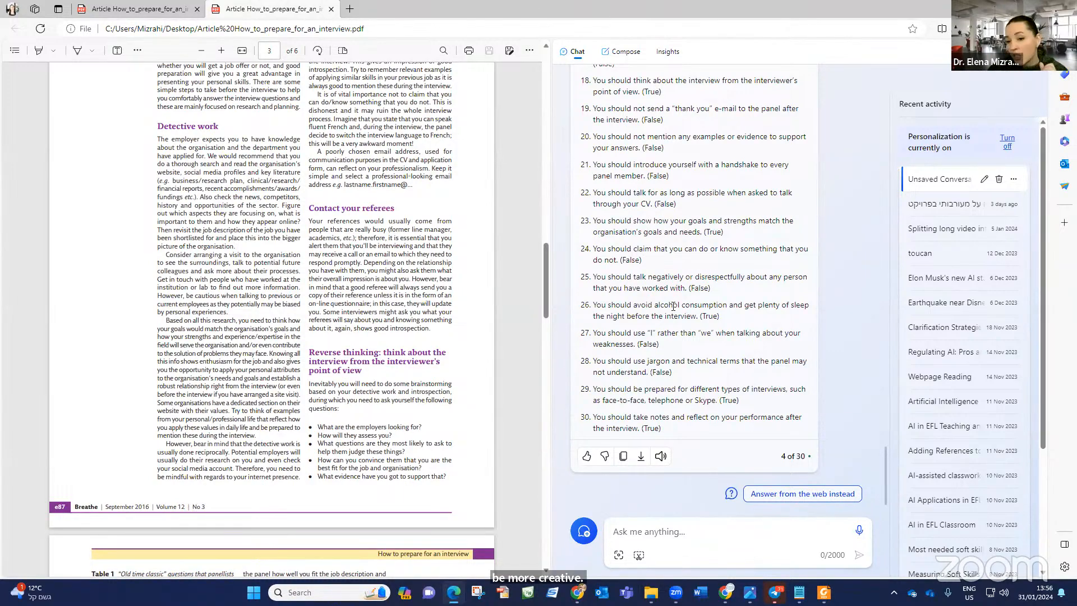
Switch to the ChatGPT conversation and send the prompt "Now rewrite the following questions into a similar GIFT file".
{"action": "scroll", "coordinate": [701, 253], "scroll_direction": "up", "scroll_amount": 5}
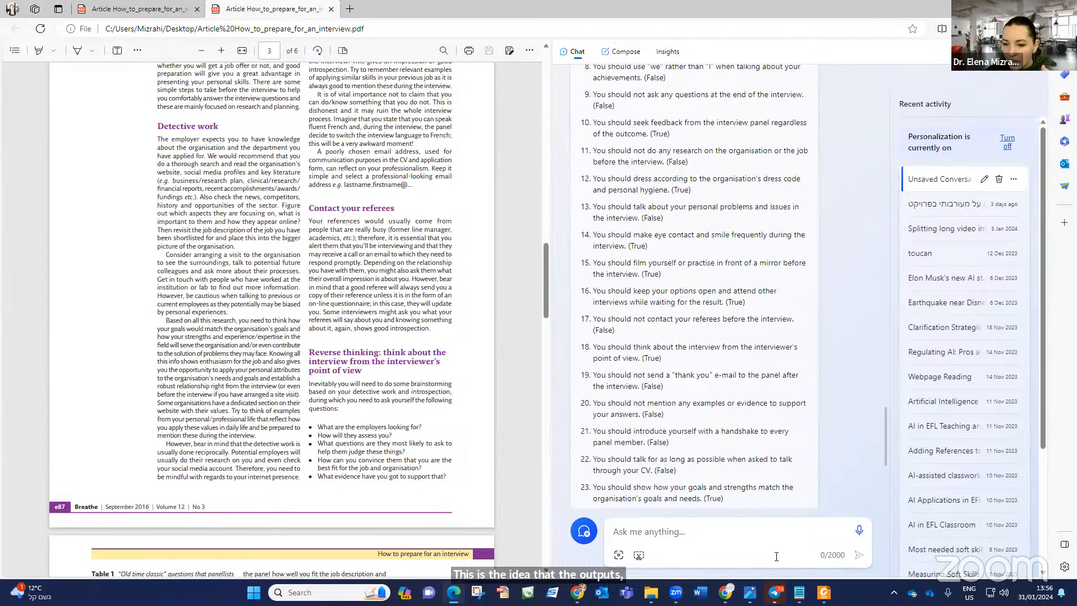
{"action": "mouse_move", "coordinate": [578, 592]}
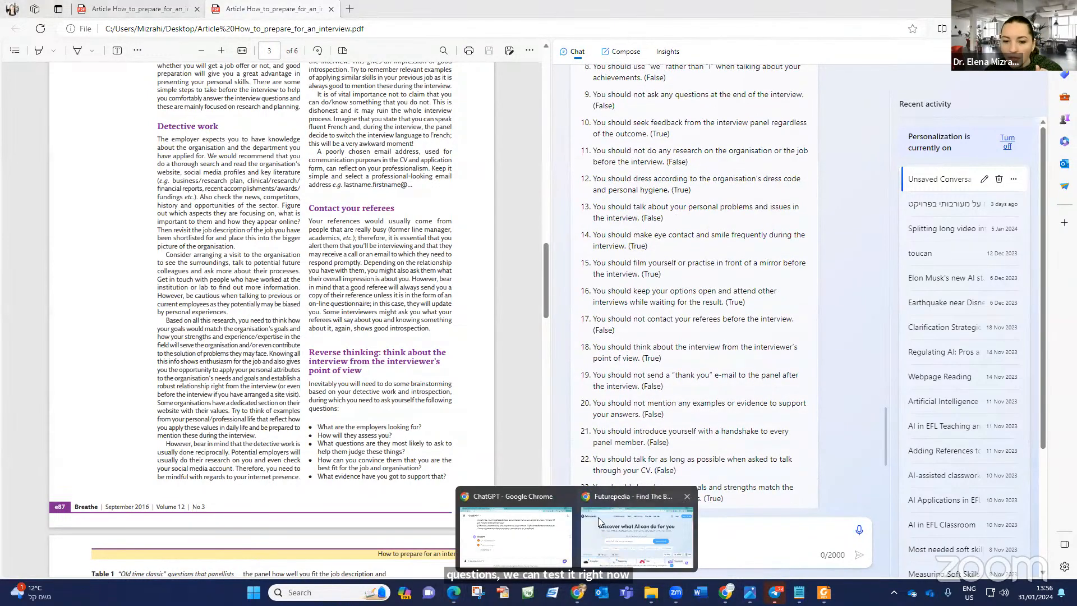
{"action": "left_click", "coordinate": [515, 533]}
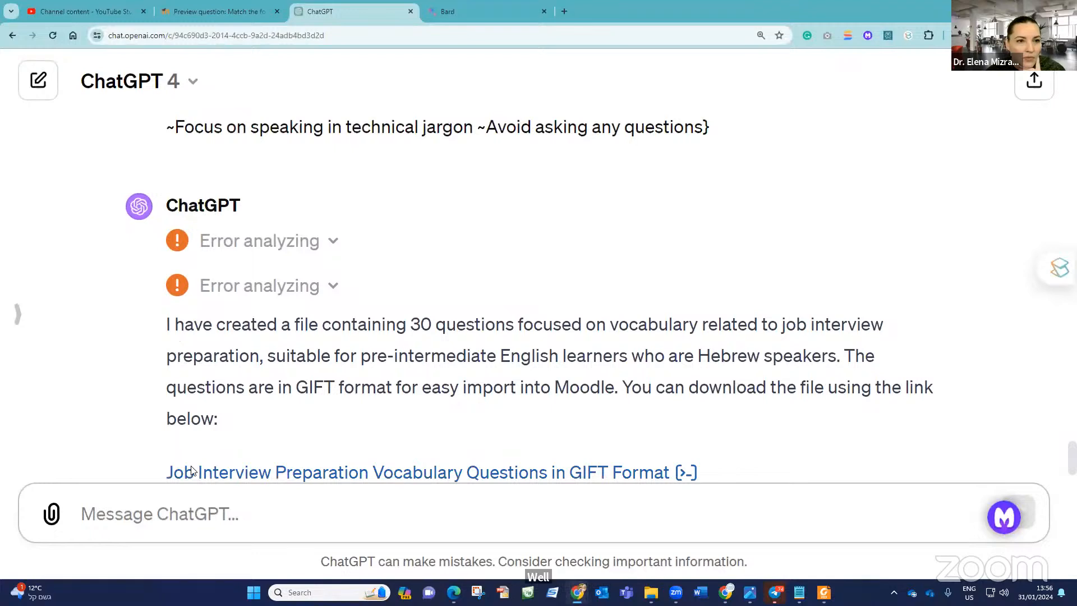
{"action": "scroll", "coordinate": [393, 314], "scroll_direction": "down", "scroll_amount": 2}
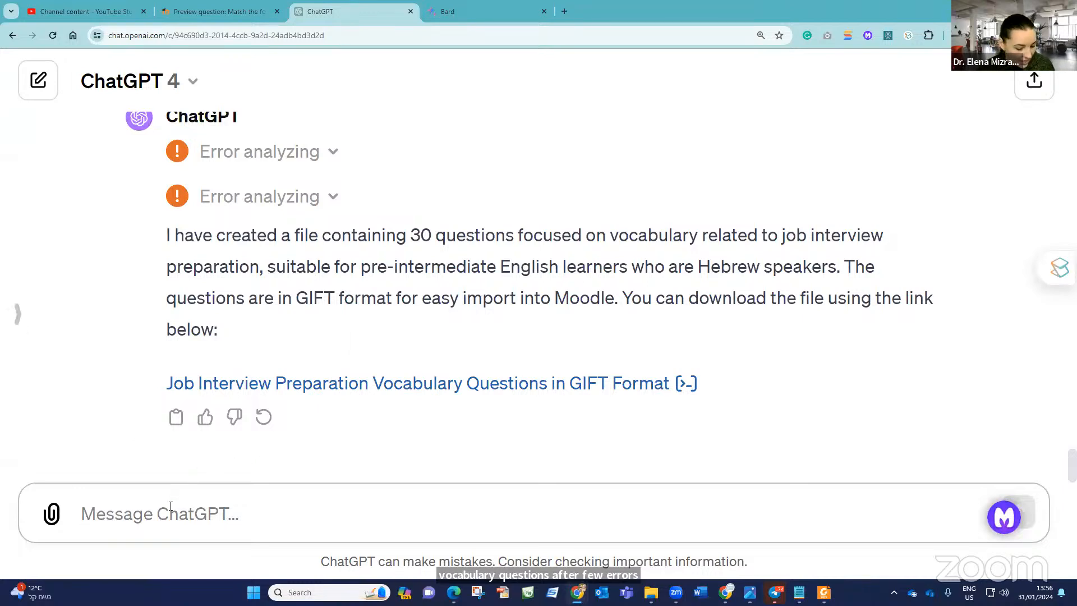
{"action": "type", "text": "Now r"}
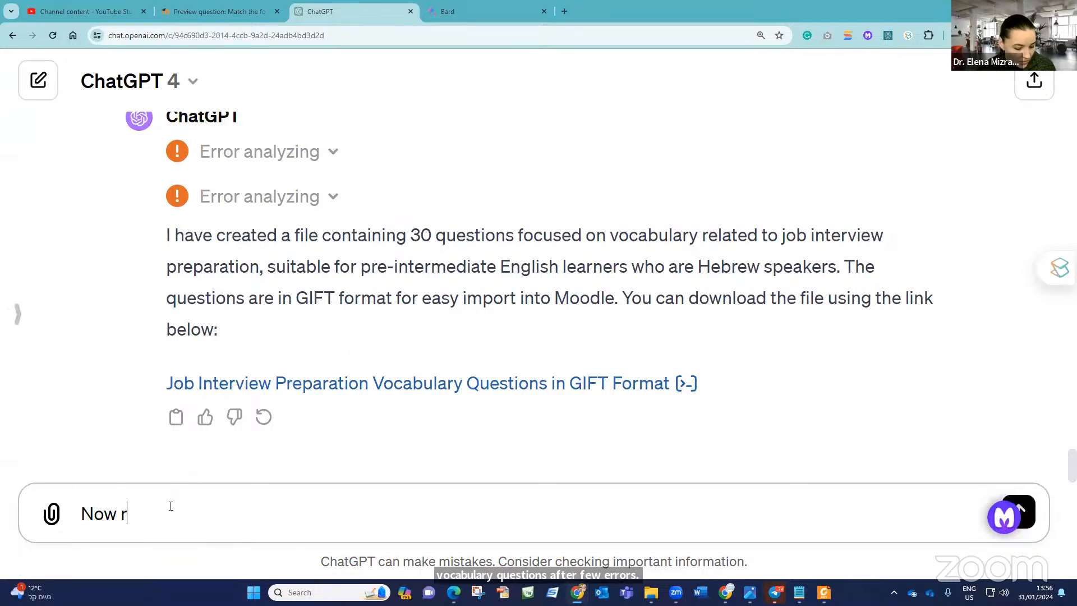
{"action": "type", "text": "ewrite "}
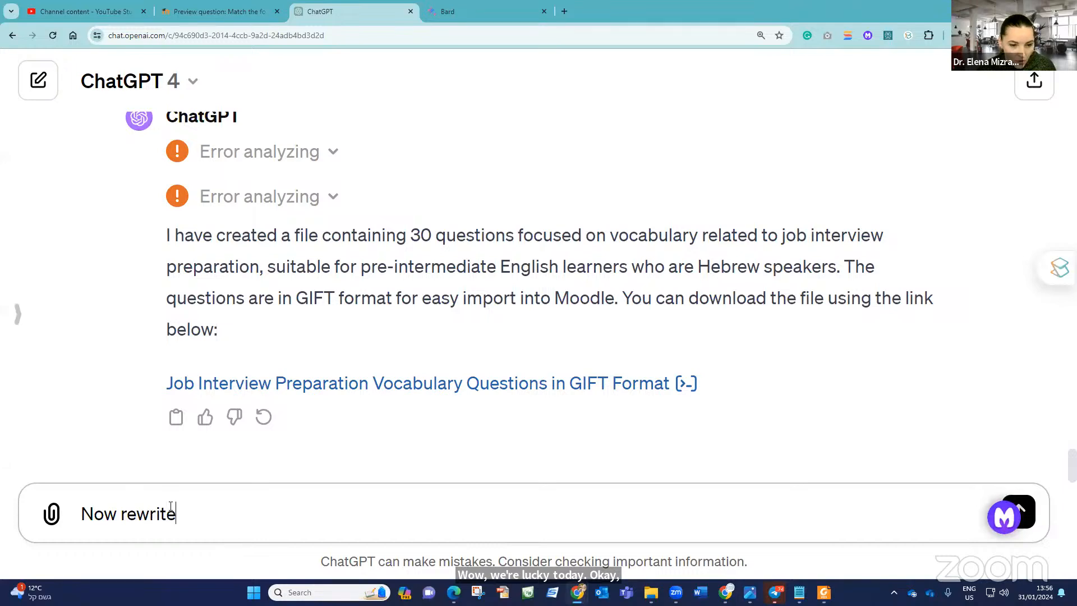
{"action": "type", "text": "the "}
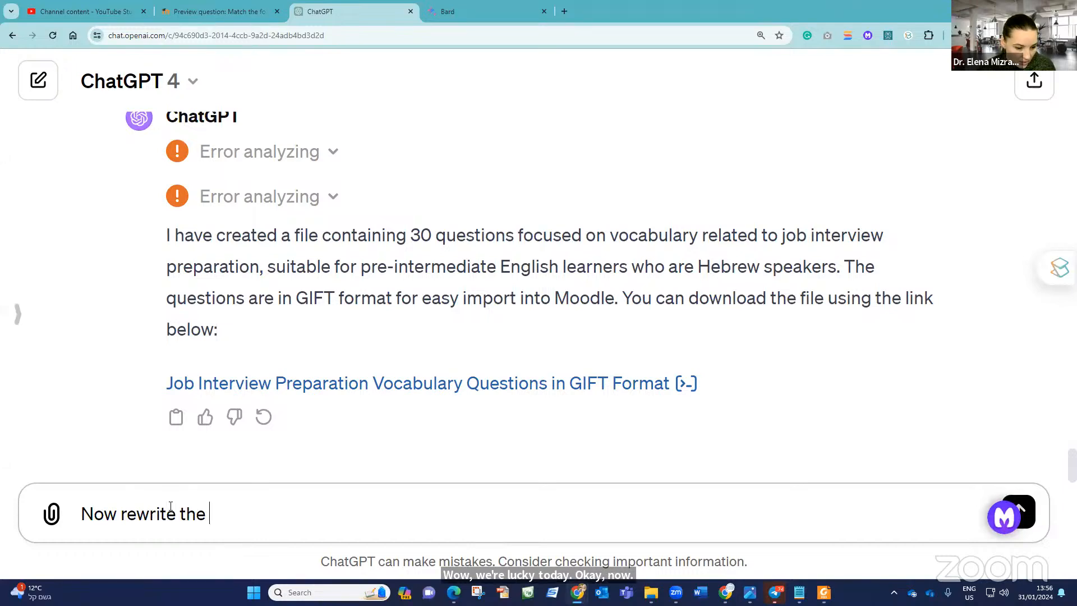
{"action": "type", "text": "following qu"}
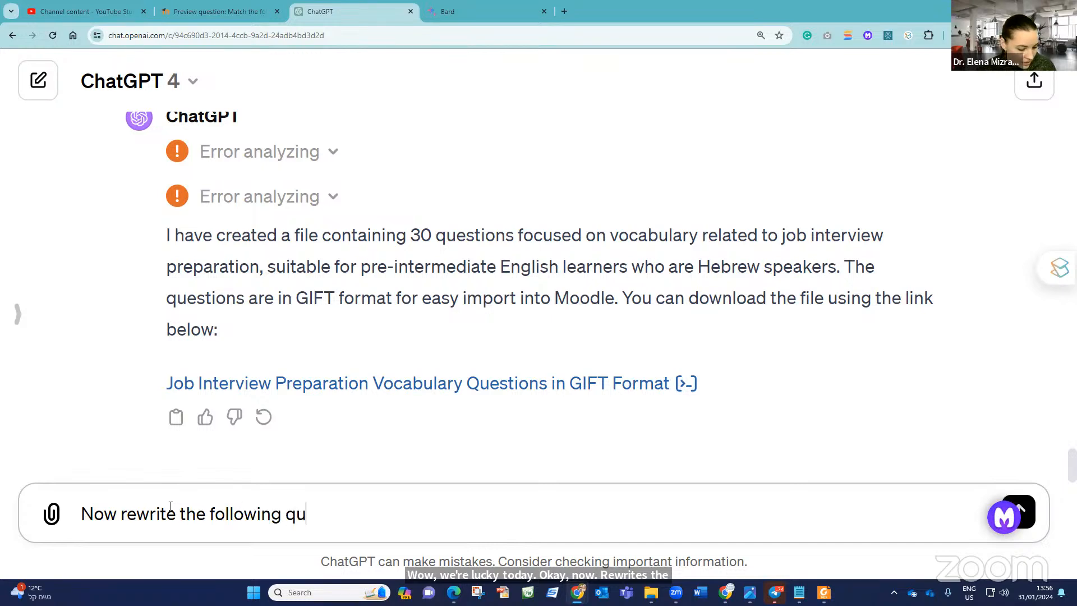
{"action": "type", "text": "estions in"}
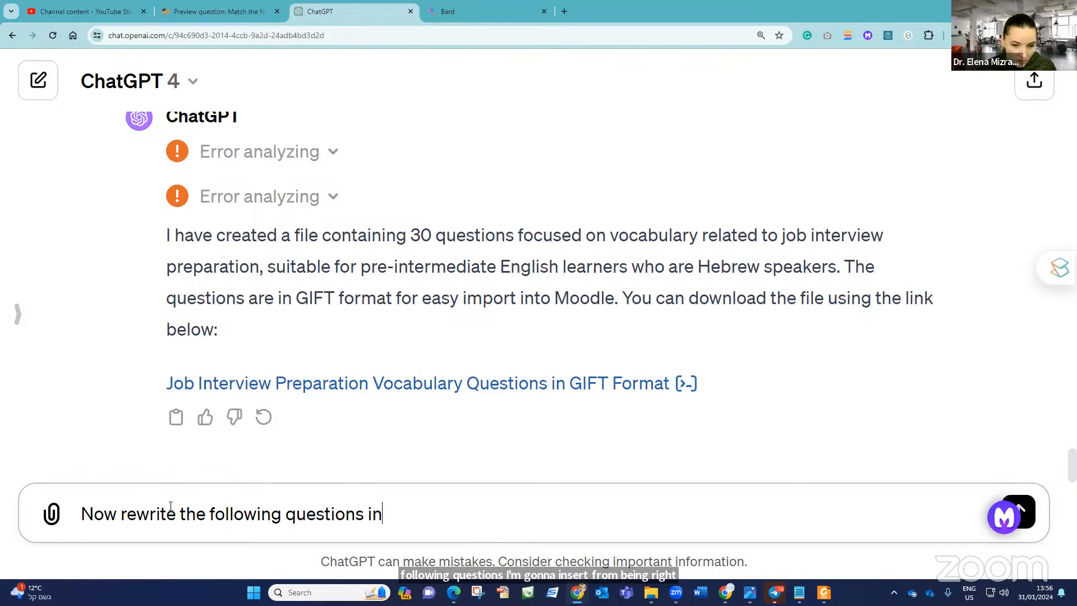
{"action": "type", "text": "to GIFT"}
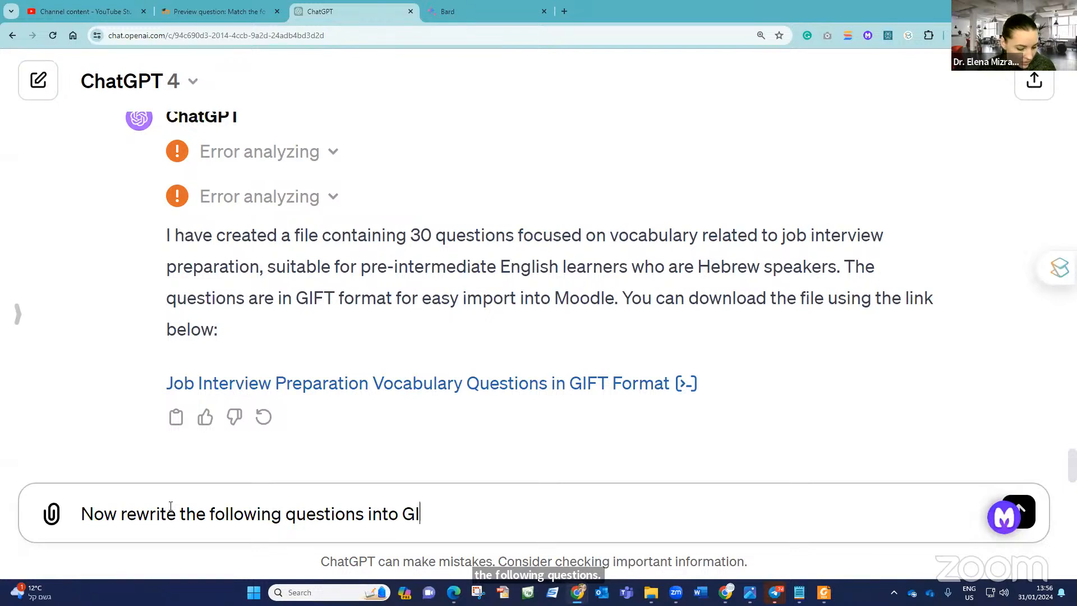
{"action": "key", "text": "BackSpace"}
{"action": "key", "text": "BackSpace"}
{"action": "key", "text": "BackSpace"}
{"action": "key", "text": "BackSpace"}
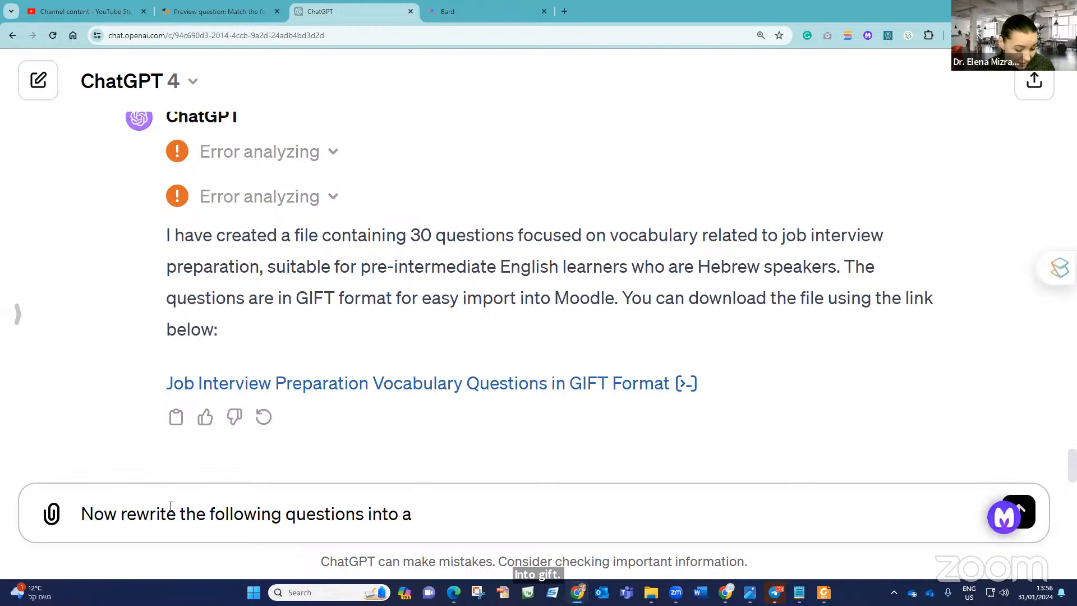
{"action": "type", "text": "similar GIFT file"}
{"action": "key", "text": "Return"}
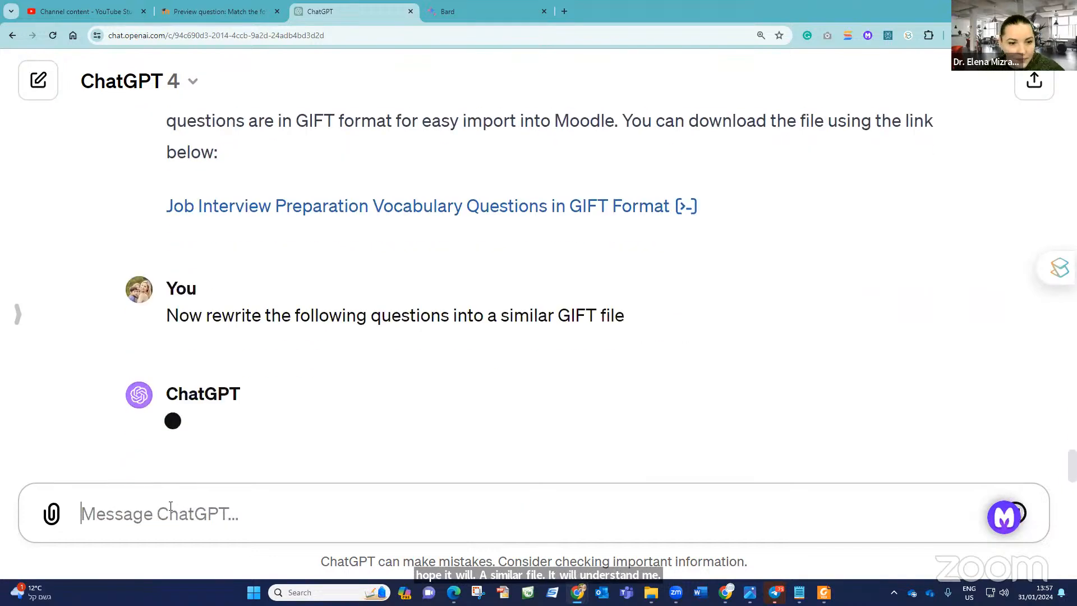
Send "here are the questions:" followed by the article questions copied from Copilot.
{"action": "type", "text": "here "}
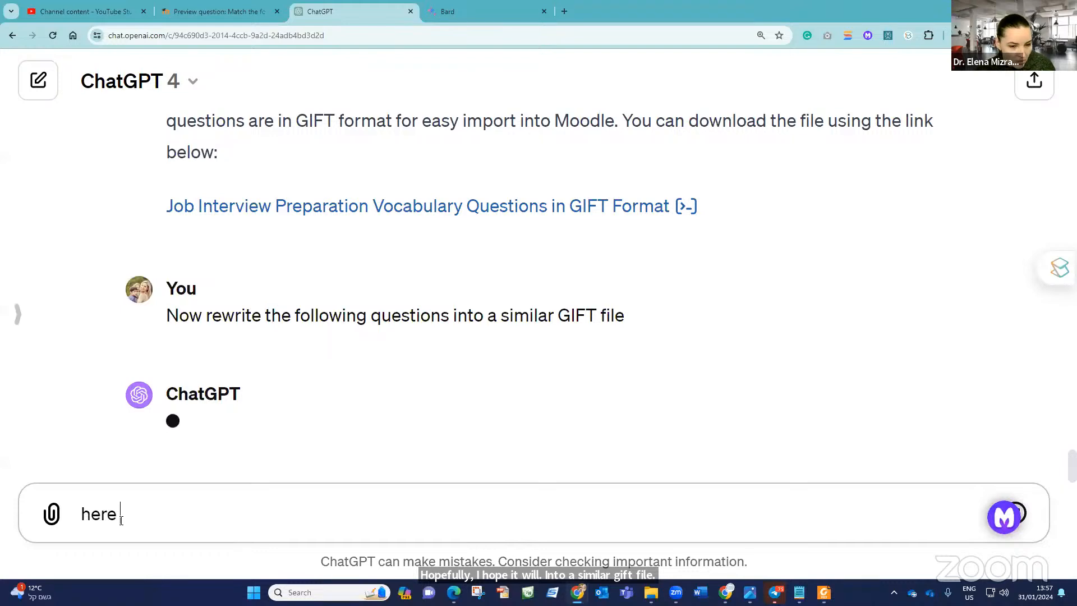
{"action": "type", "text": "are the question"}
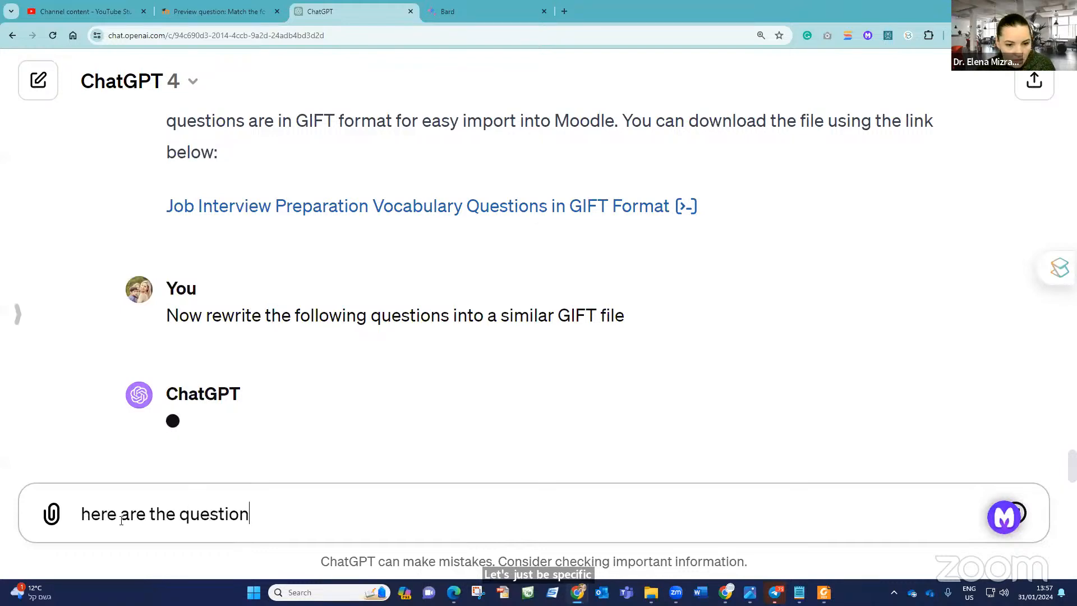
{"action": "key", "text": "shift+Return"}
{"action": "key", "text": "BackSpace"}
{"action": "type", "text": "s:"}
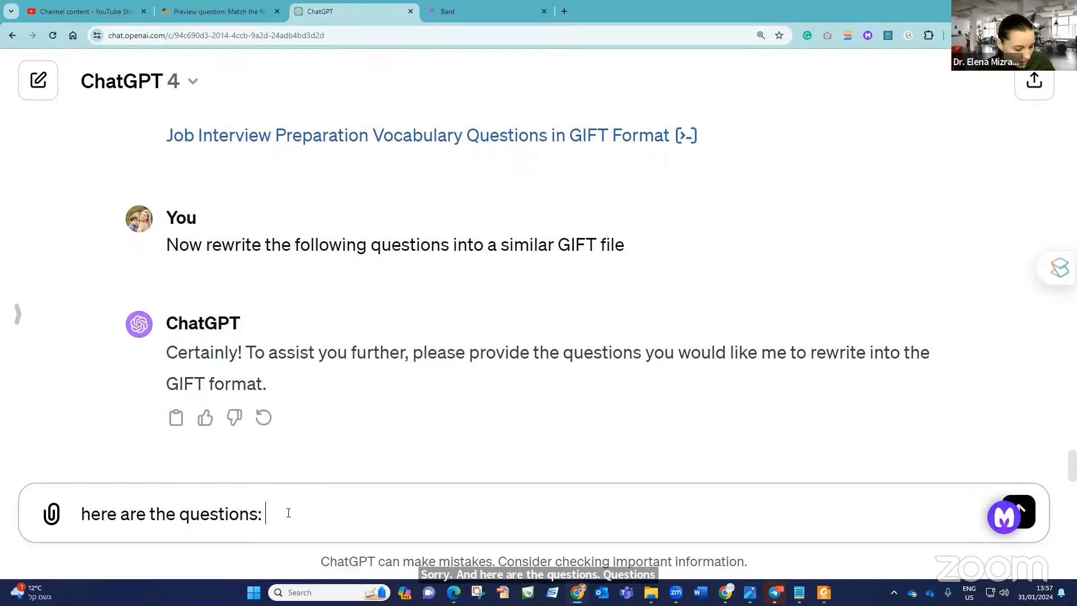
{"action": "key", "text": "ctrl+v"}
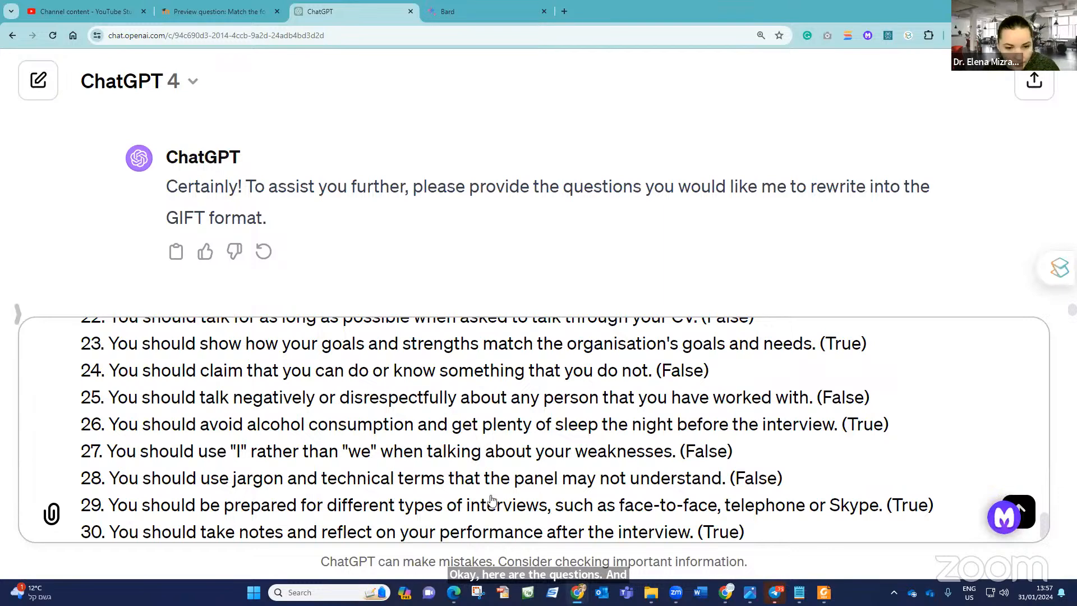
{"action": "key", "text": "Return"}
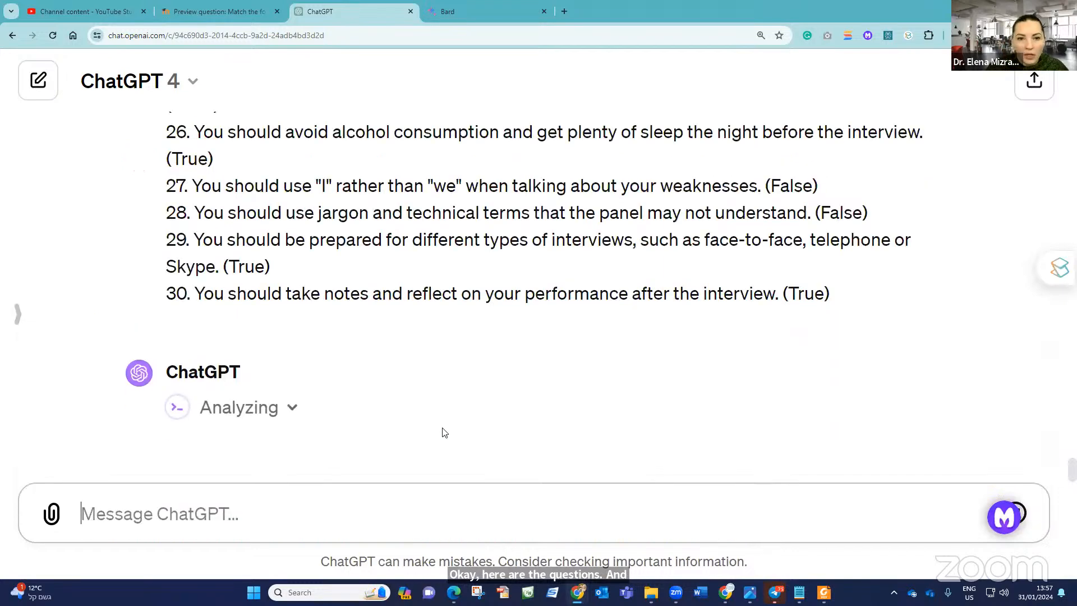
Download and save the "Job Interview Preparation Vocabulary Questions in GIFT Format" file from ChatGPT's earlier reply.
{"action": "scroll", "coordinate": [315, 320], "scroll_direction": "up", "scroll_amount": 15}
{"action": "scroll", "coordinate": [315, 325], "scroll_direction": "up", "scroll_amount": 3}
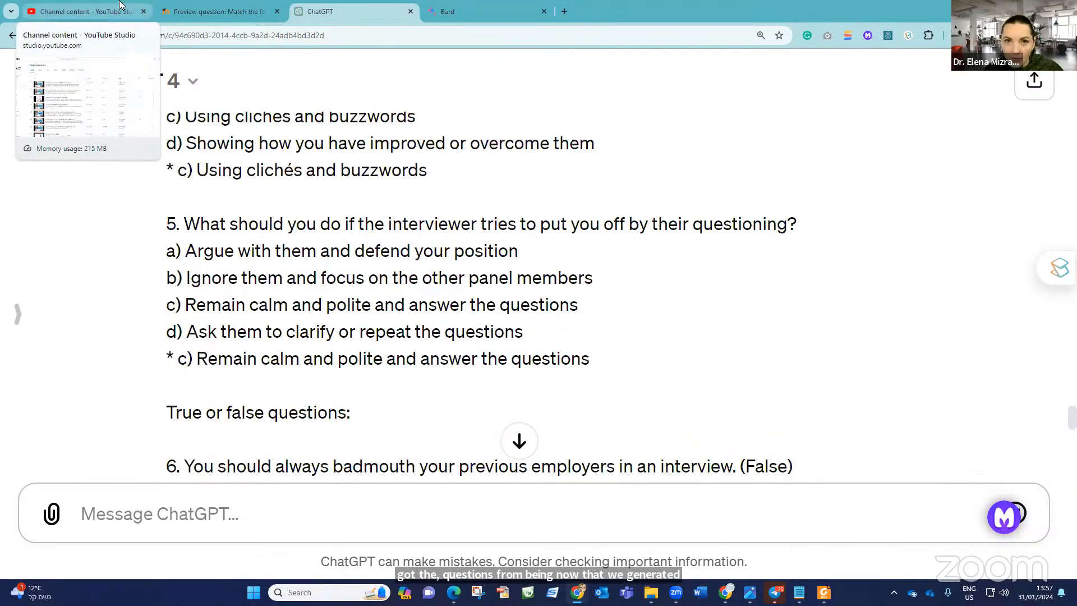
{"action": "scroll", "coordinate": [402, 368], "scroll_direction": "down", "scroll_amount": 18}
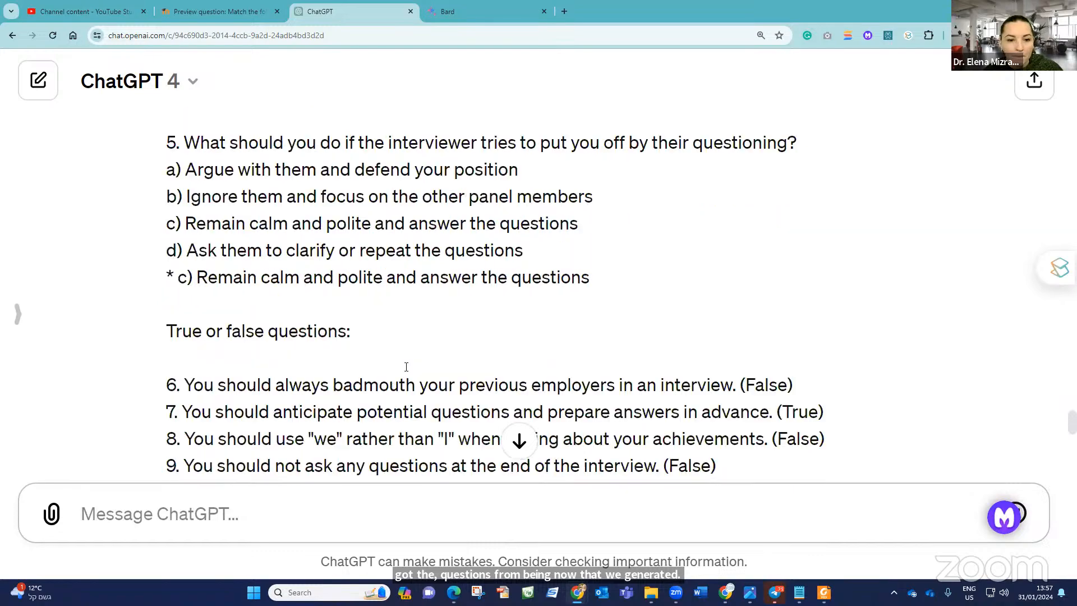
{"action": "scroll", "coordinate": [349, 343], "scroll_direction": "up", "scroll_amount": 18}
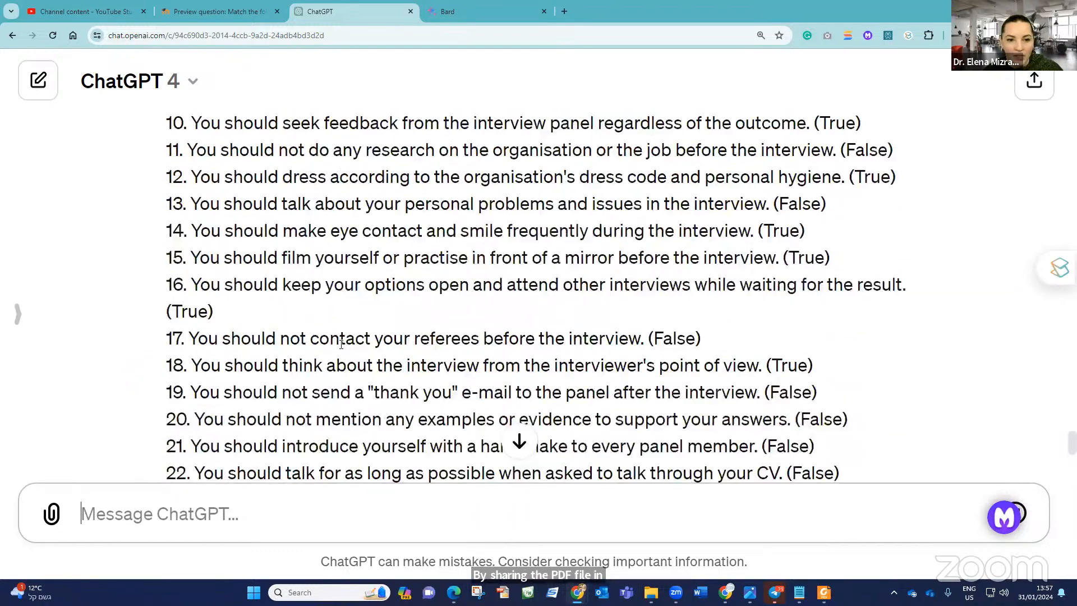
{"action": "scroll", "coordinate": [288, 355], "scroll_direction": "up", "scroll_amount": 10}
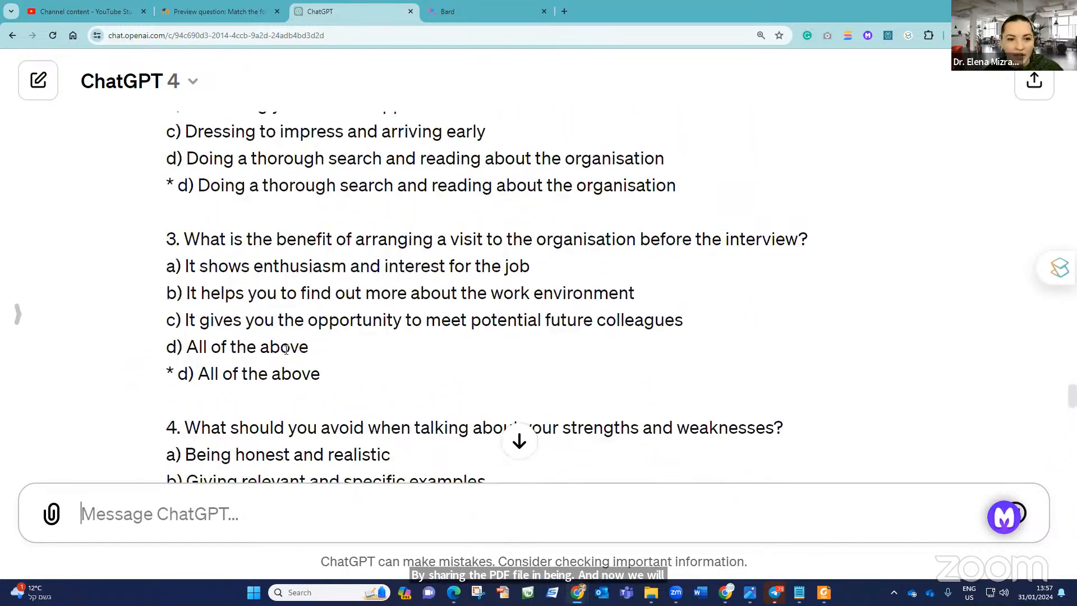
{"action": "scroll", "coordinate": [298, 357], "scroll_direction": "up", "scroll_amount": 9}
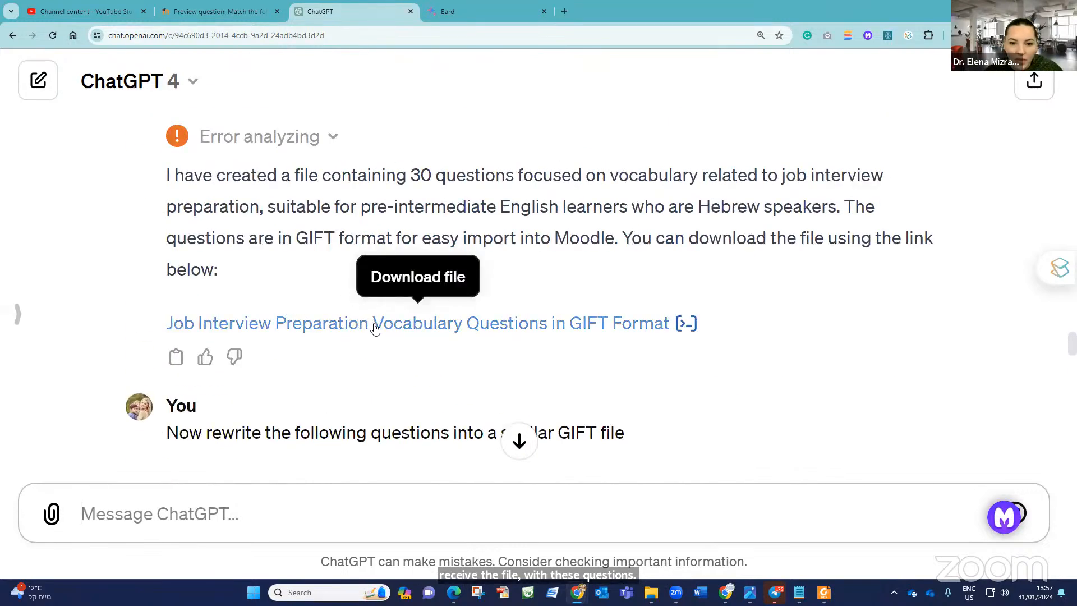
{"action": "left_click", "coordinate": [375, 329]}
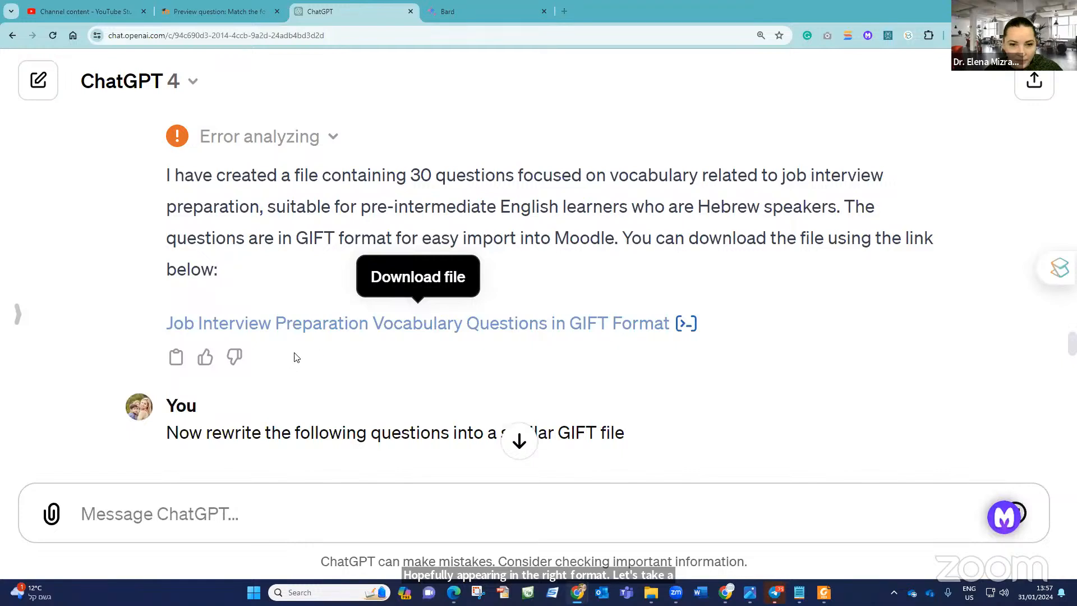
{"action": "left_click", "coordinate": [463, 284]}
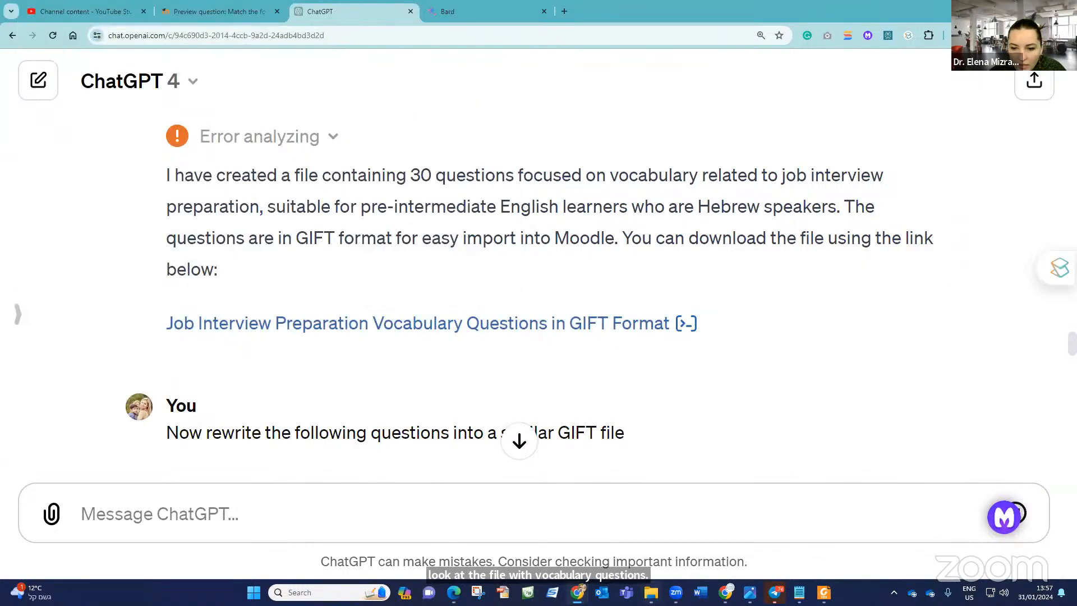
Switch to File Explorer, find the downloaded vocabulary question file and open it in the text editor.
{"action": "left_click", "coordinate": [651, 593]}
{"action": "scroll", "coordinate": [188, 327], "scroll_direction": "down", "scroll_amount": 7}
{"action": "scroll", "coordinate": [190, 331], "scroll_direction": "up", "scroll_amount": 7}
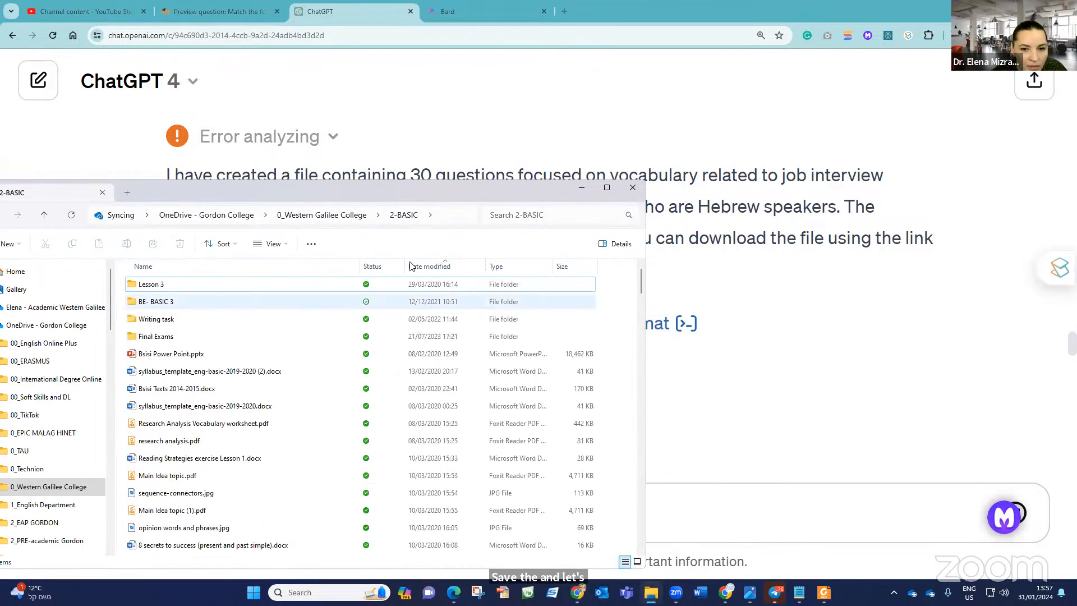
{"action": "double_click", "coordinate": [175, 286]}
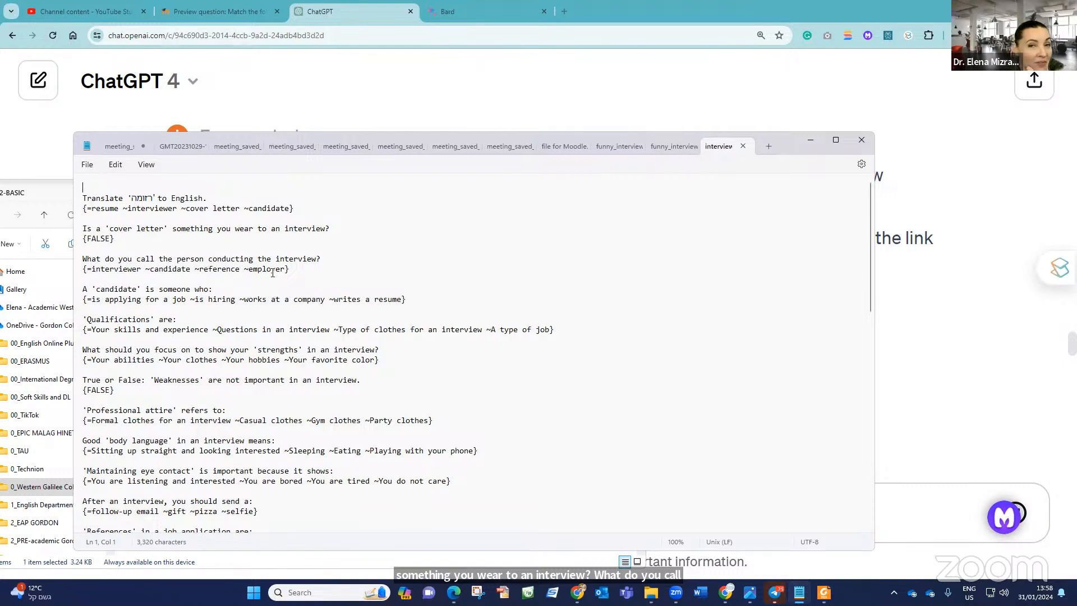
Look through the vocabulary questions in the GIFT file, checking their format and the collocations and phrases they cover.
{"action": "scroll", "coordinate": [173, 277], "scroll_direction": "down", "scroll_amount": 5}
{"action": "scroll", "coordinate": [173, 277], "scroll_direction": "down", "scroll_amount": 5}
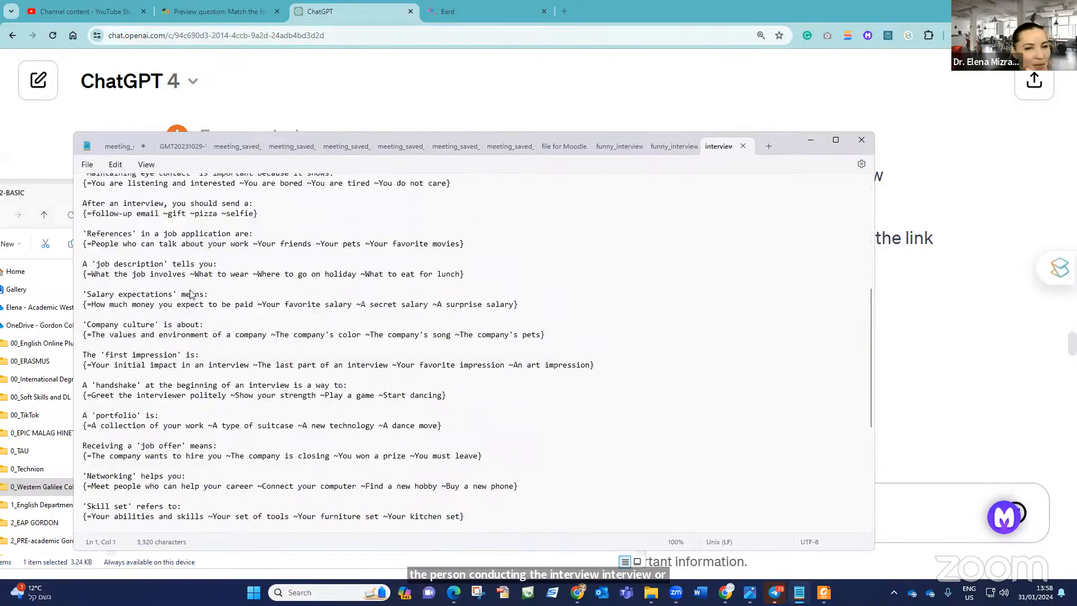
{"action": "scroll", "coordinate": [563, 234], "scroll_direction": "up", "scroll_amount": 10}
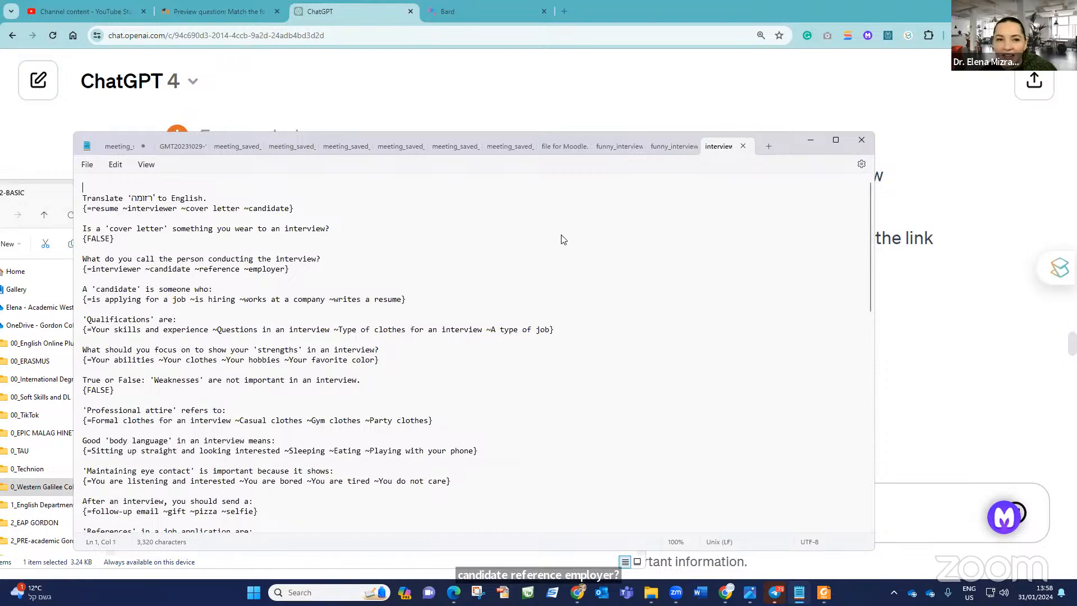
{"action": "scroll", "coordinate": [377, 282], "scroll_direction": "down", "scroll_amount": 13}
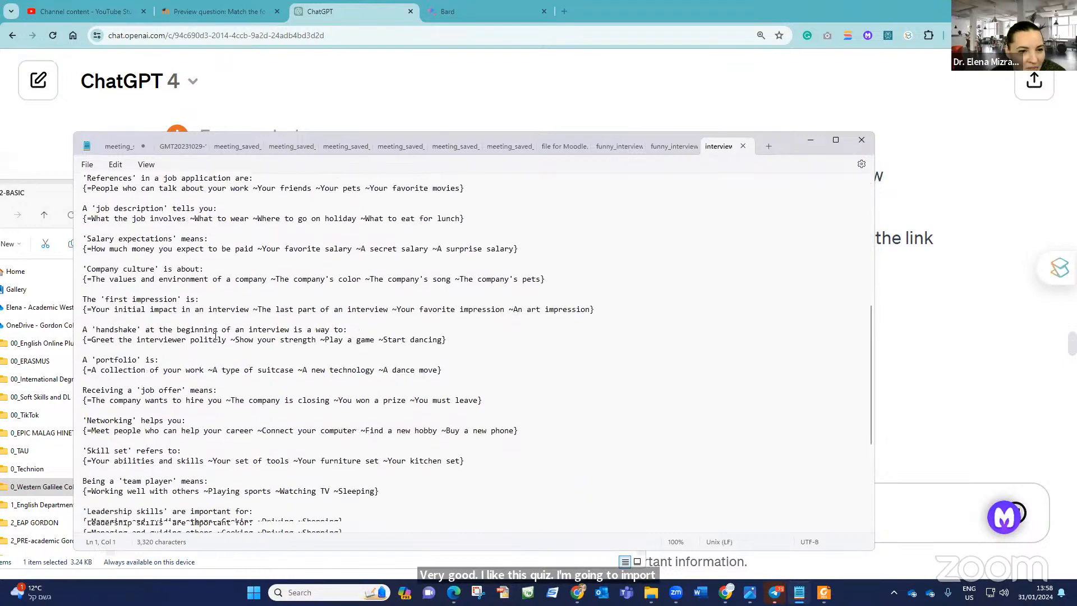
{"action": "scroll", "coordinate": [377, 282], "scroll_direction": "up", "scroll_amount": 8}
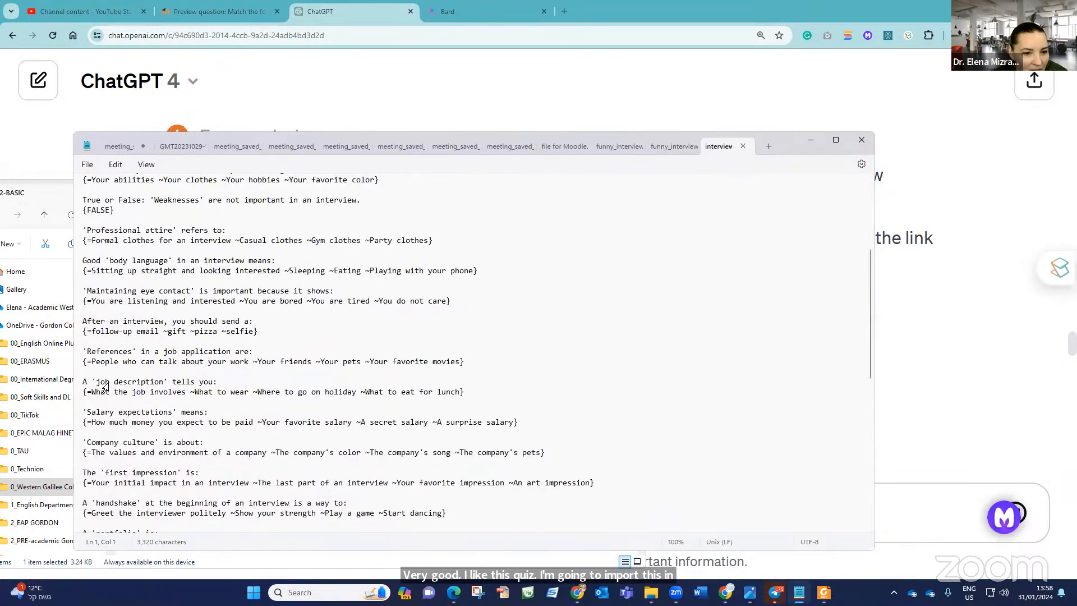
{"action": "scroll", "coordinate": [96, 310], "scroll_direction": "down", "scroll_amount": 4}
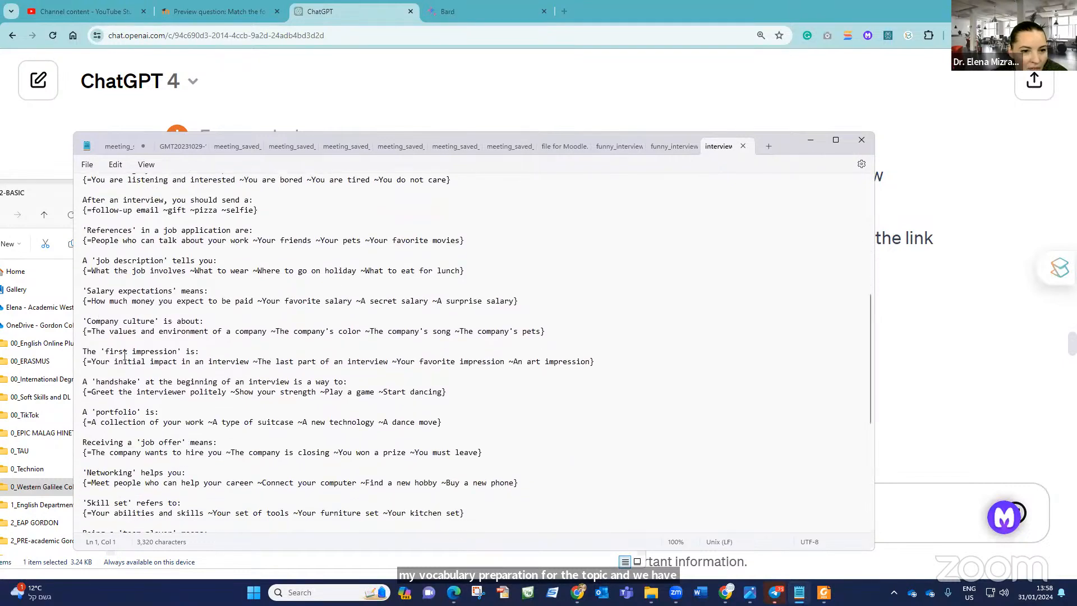
{"action": "scroll", "coordinate": [167, 354], "scroll_direction": "down", "scroll_amount": 3}
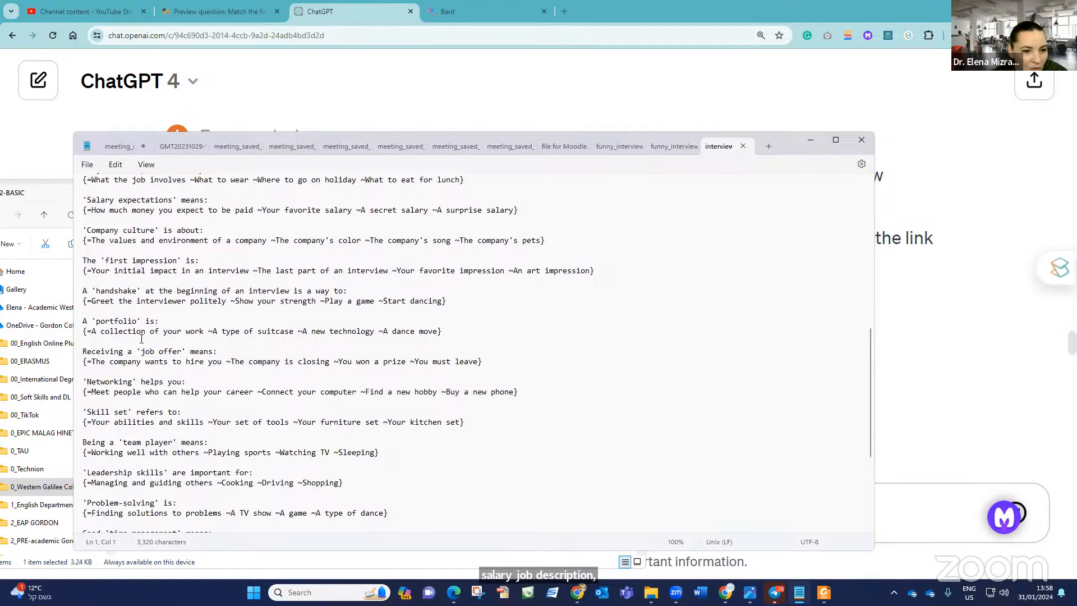
{"action": "scroll", "coordinate": [139, 386], "scroll_direction": "down", "scroll_amount": 6}
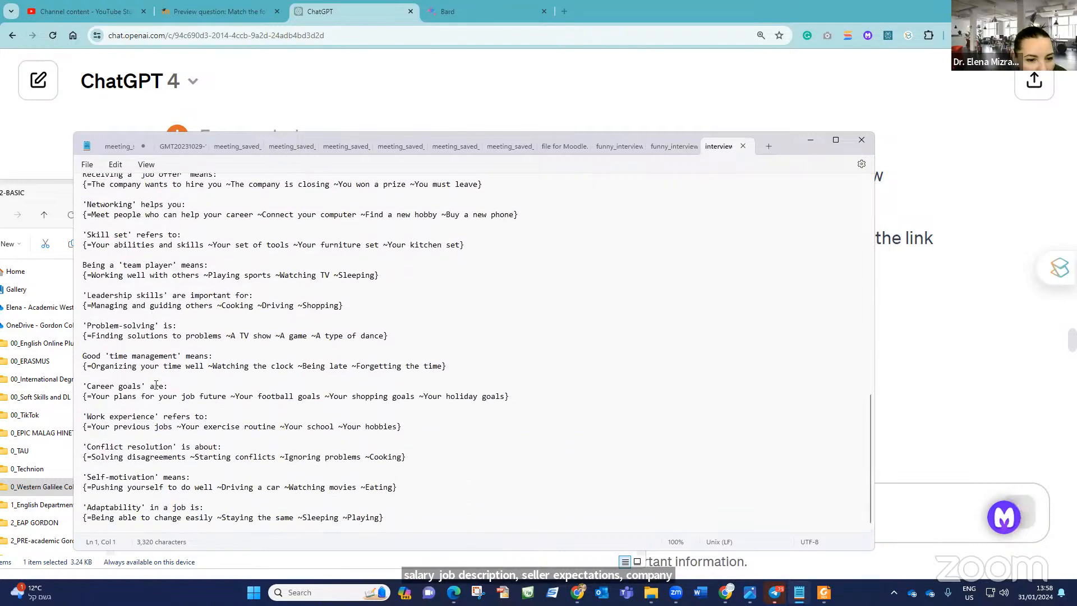
{"action": "scroll", "coordinate": [187, 399], "scroll_direction": "up", "scroll_amount": 14}
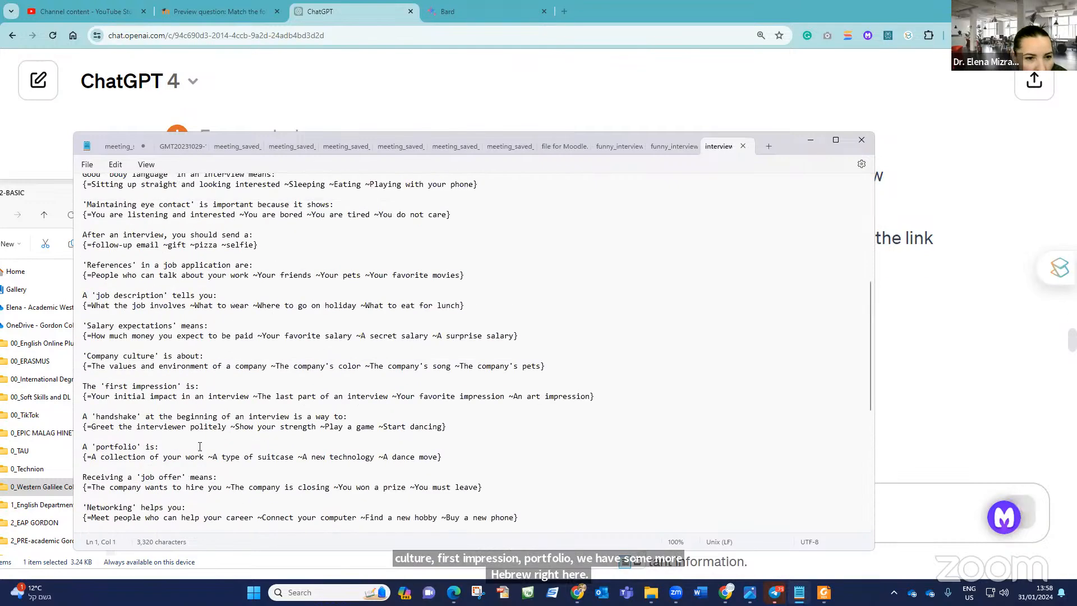
{"action": "scroll", "coordinate": [202, 446], "scroll_direction": "up", "scroll_amount": 2}
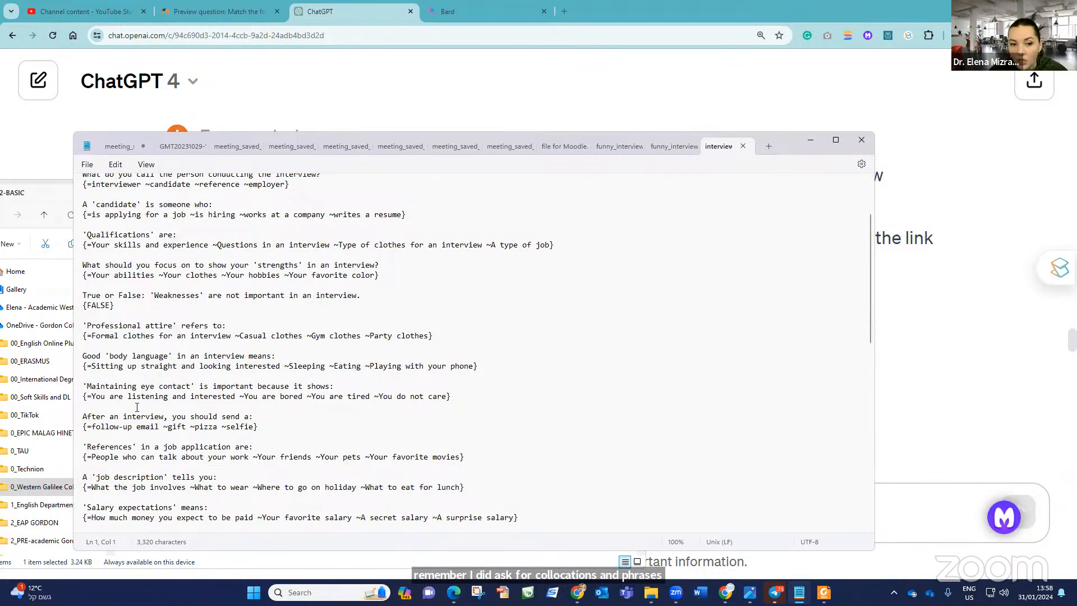
{"action": "scroll", "coordinate": [128, 396], "scroll_direction": "down", "scroll_amount": 2}
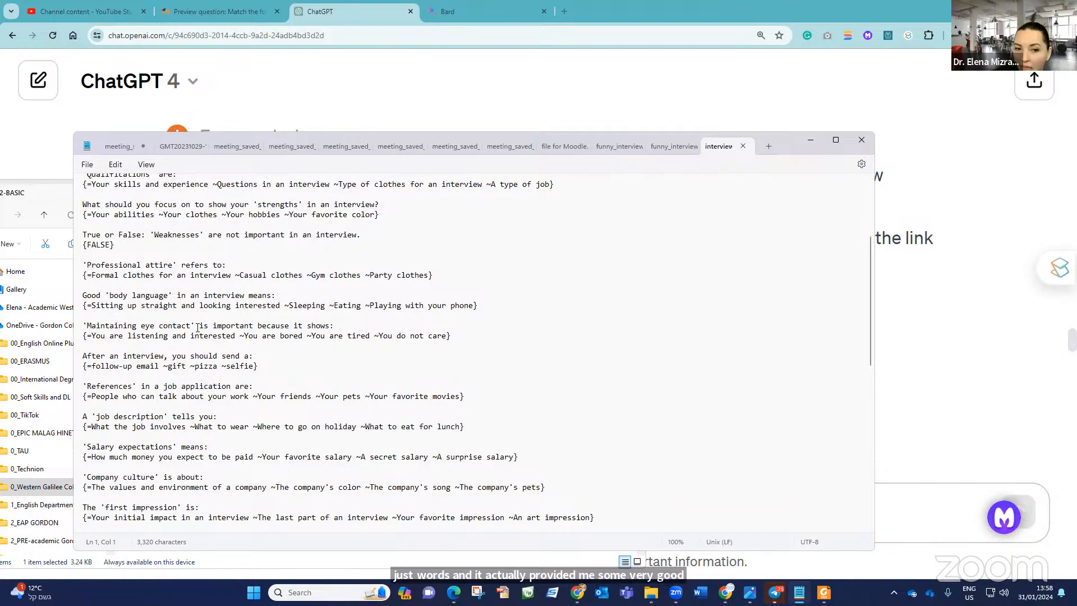
{"action": "scroll", "coordinate": [156, 299], "scroll_direction": "up", "scroll_amount": 5}
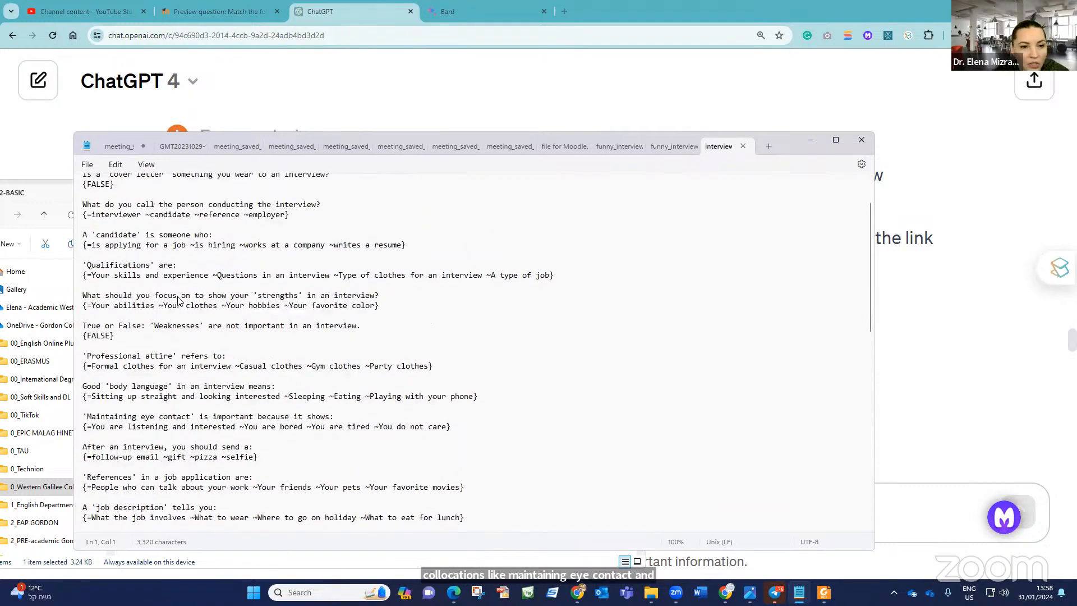